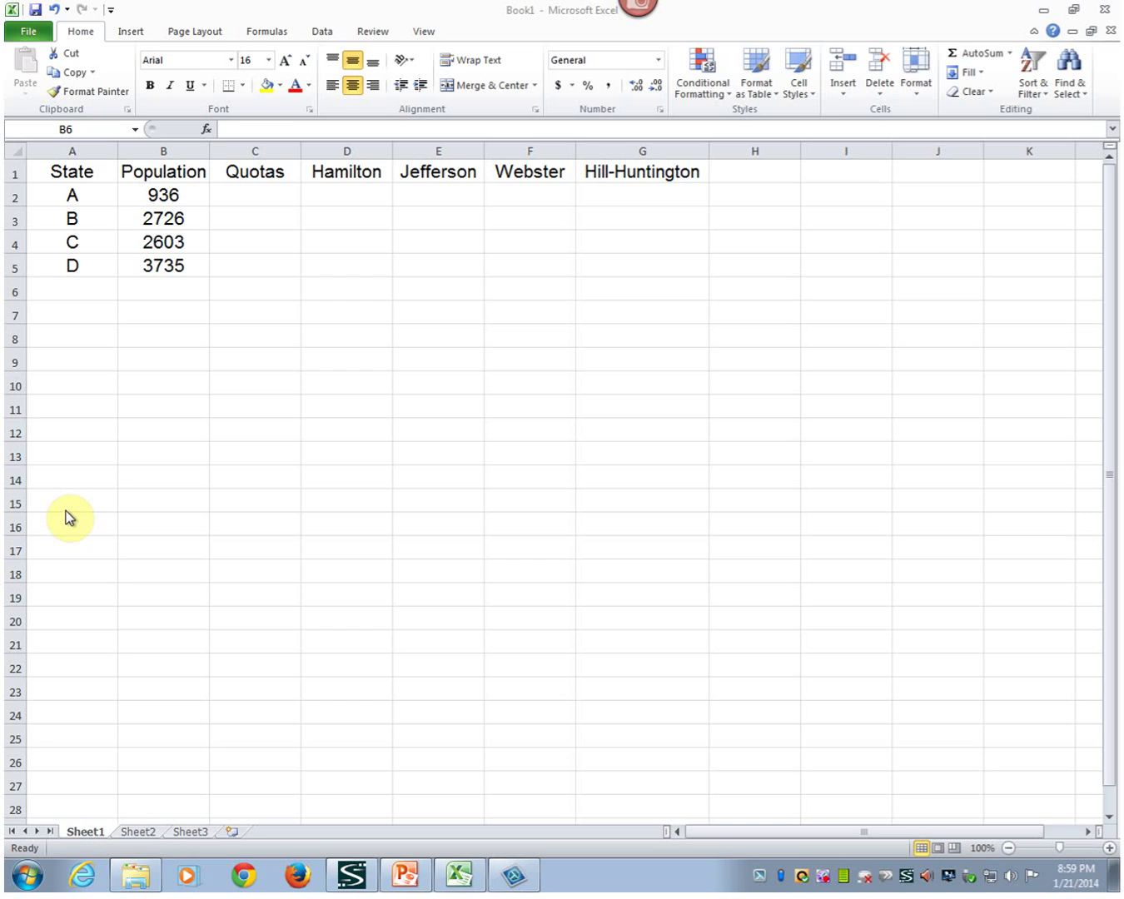
Enter the label "Standard Divisor" in cell A8 and wrap its text
click(72, 333)
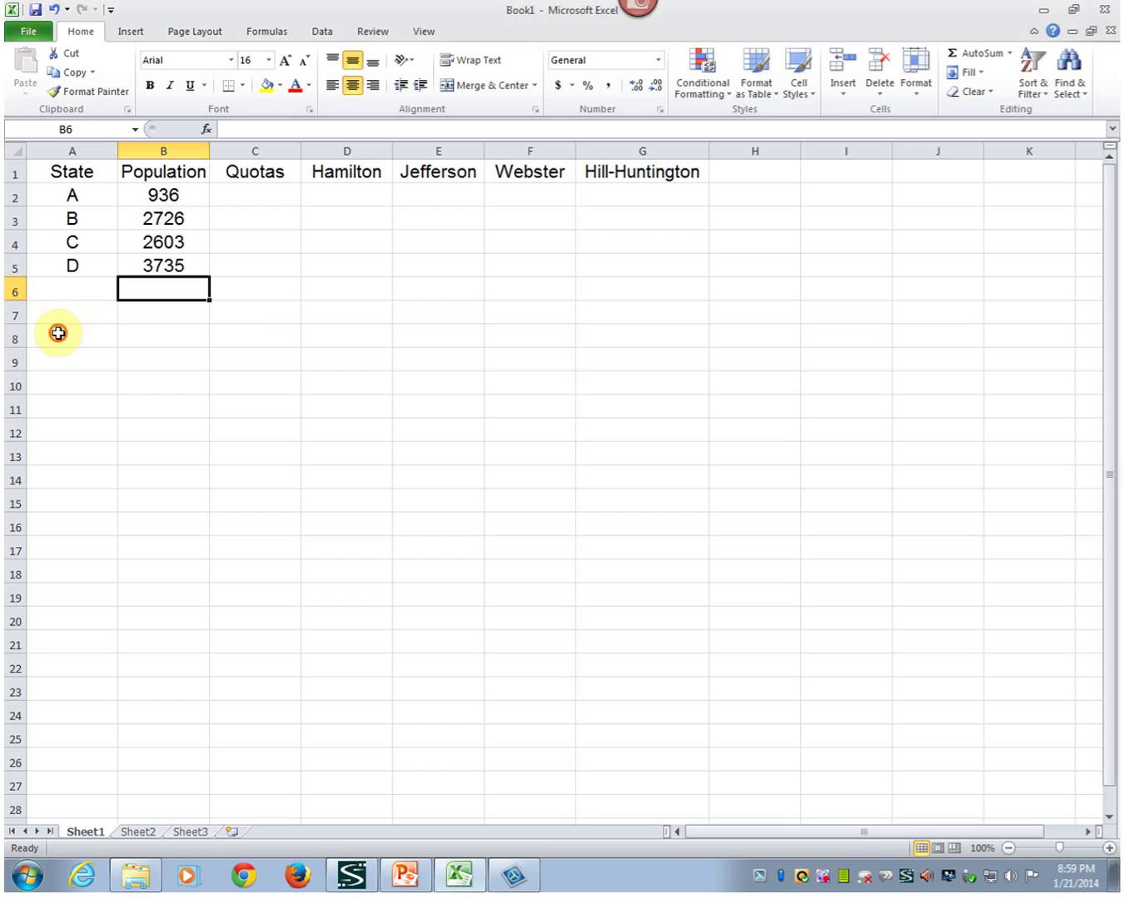
text(sTA)
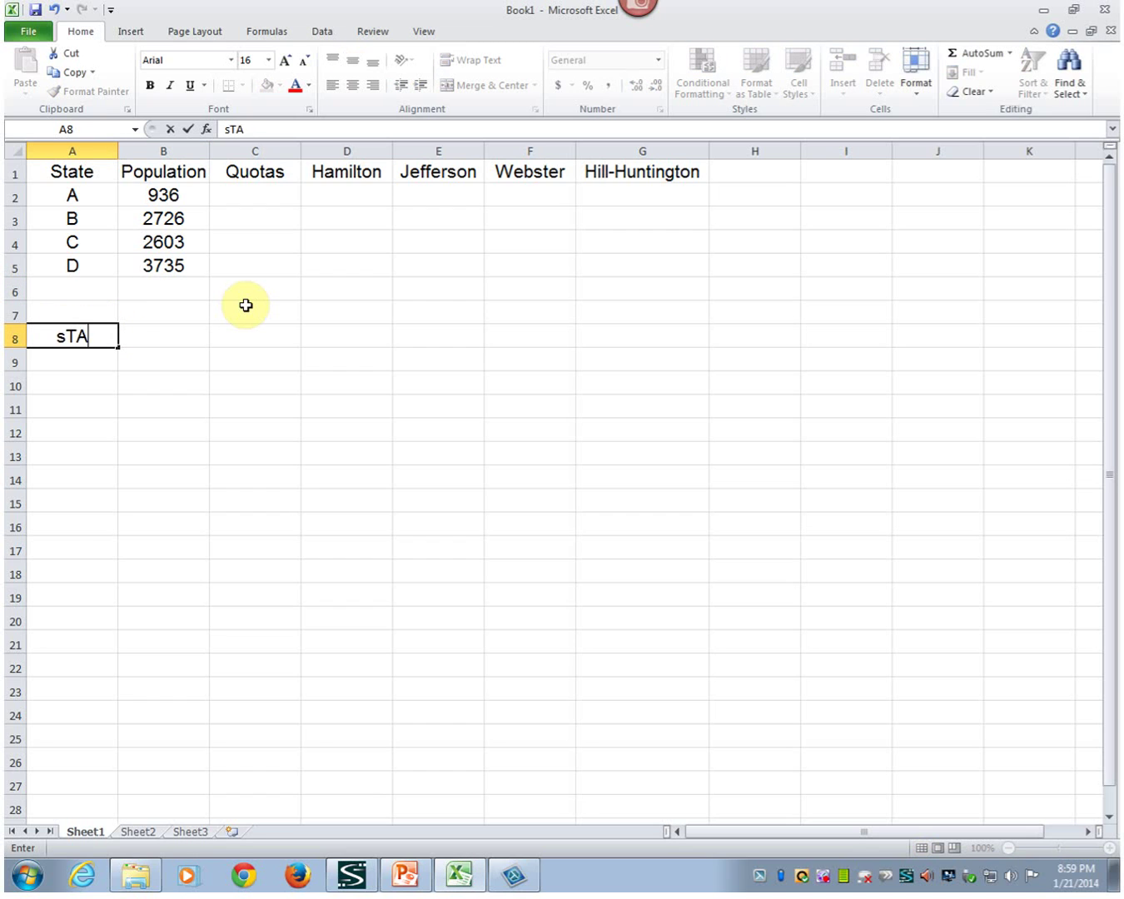
key(BackSpace)
key(BackSpace)
key(BackSpace)
text(Standard Divis)
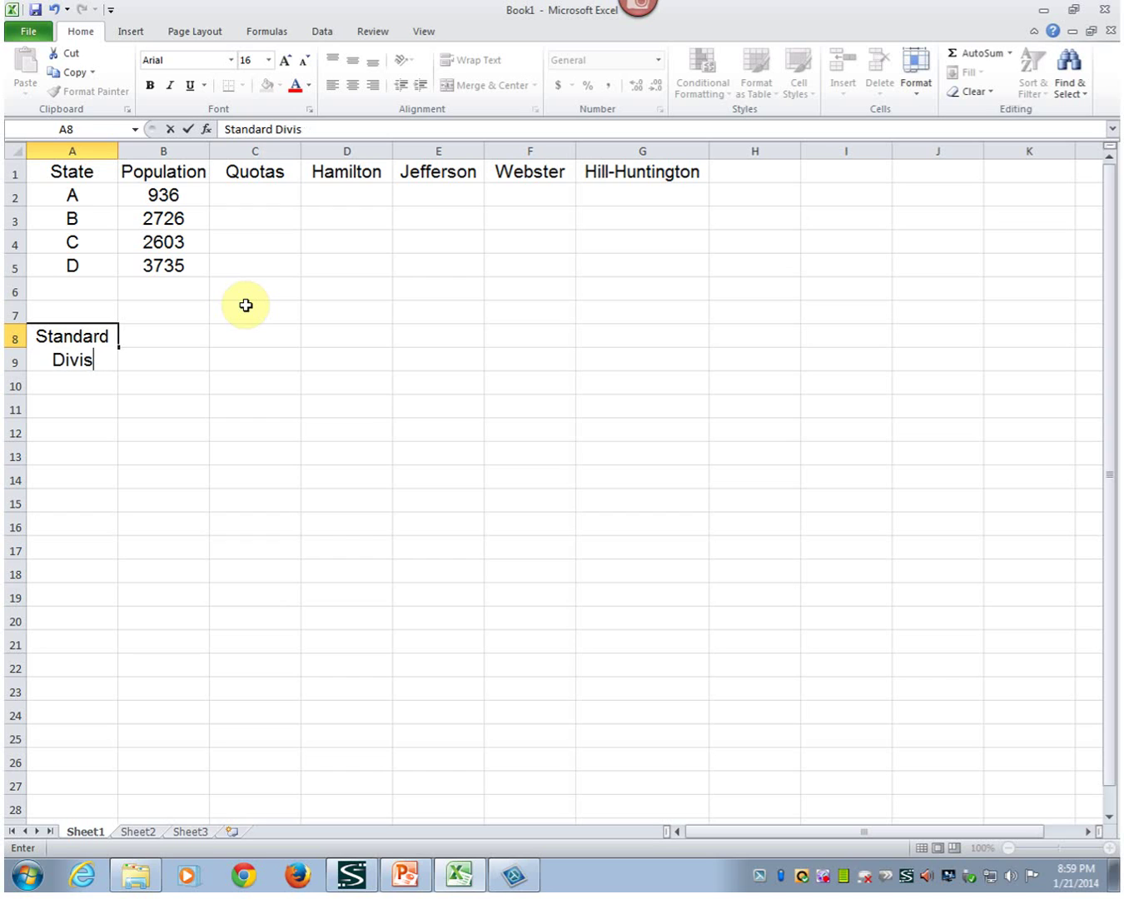
text(or)
key(Return)
key(Up)
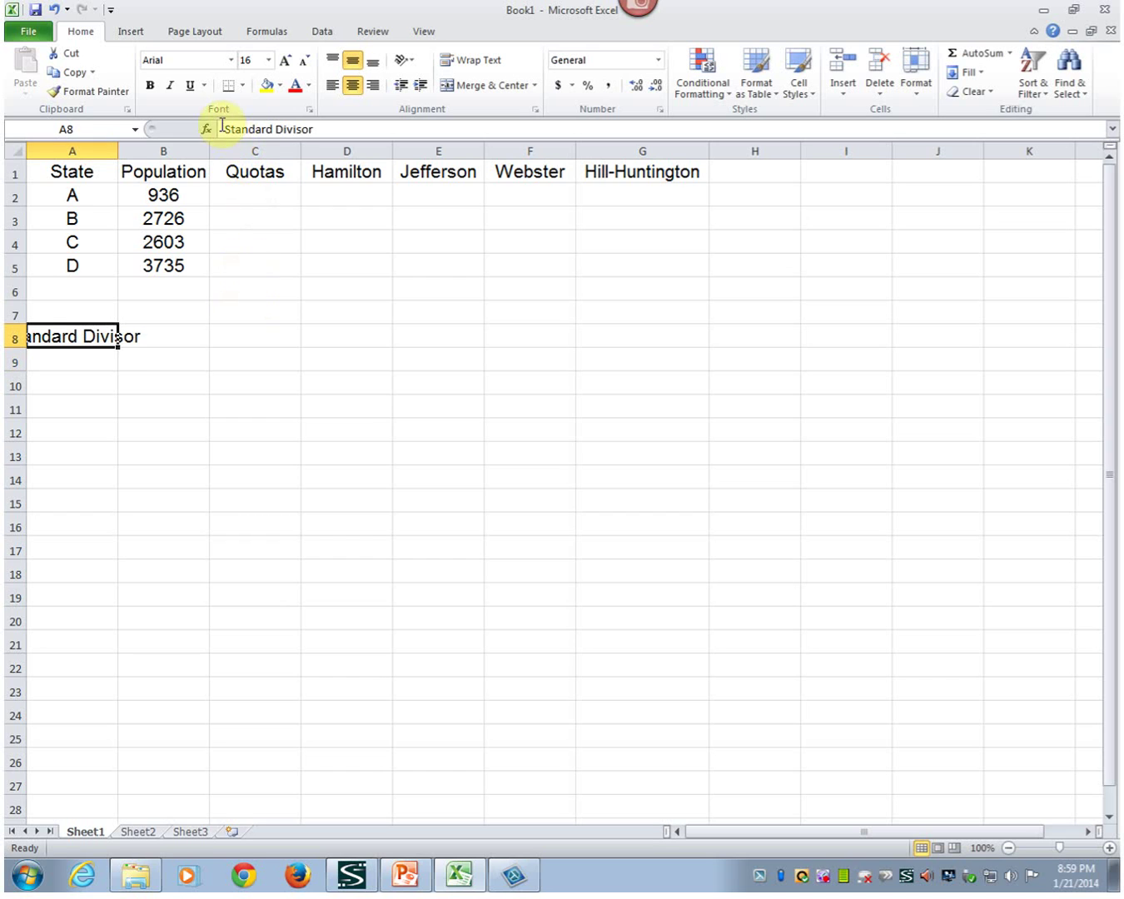
click(445, 62)
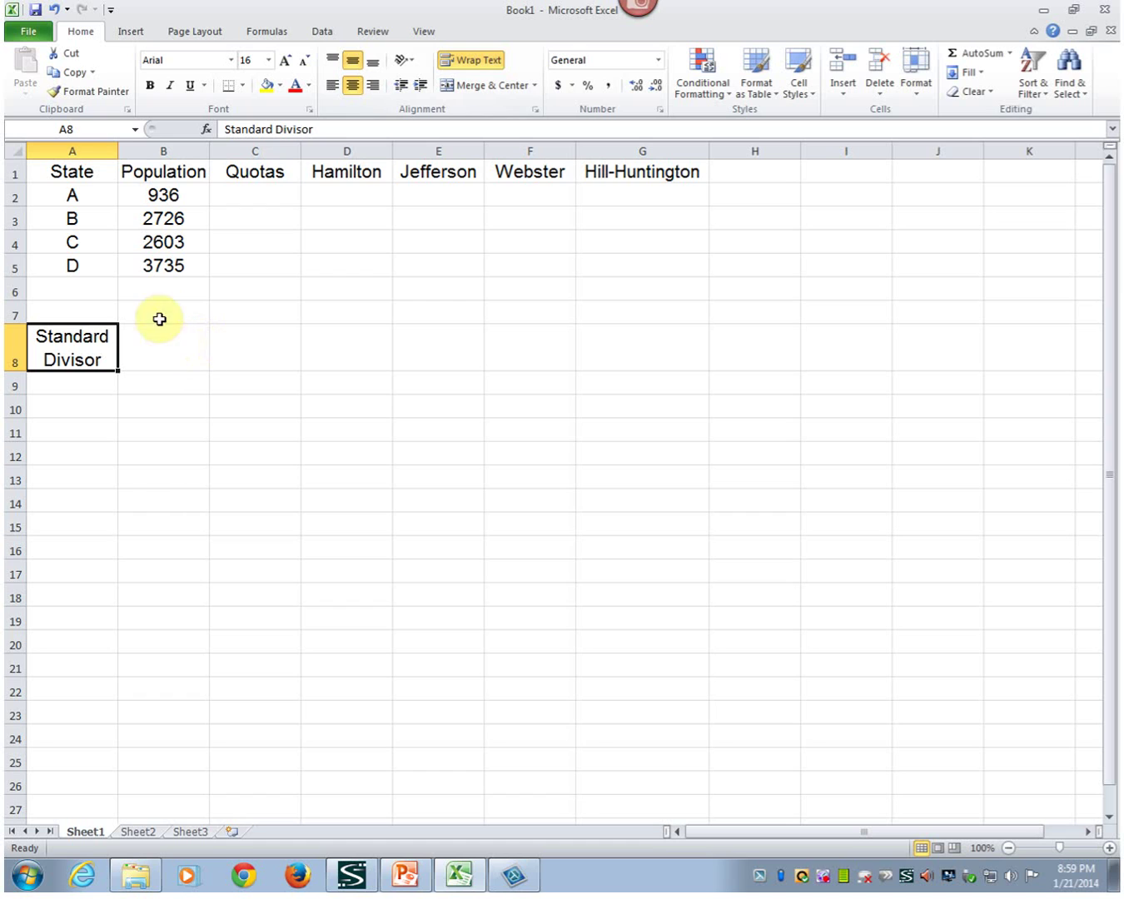
Total the state populations in cell B6 with the formula =sum(B2:B5)
click(141, 284)
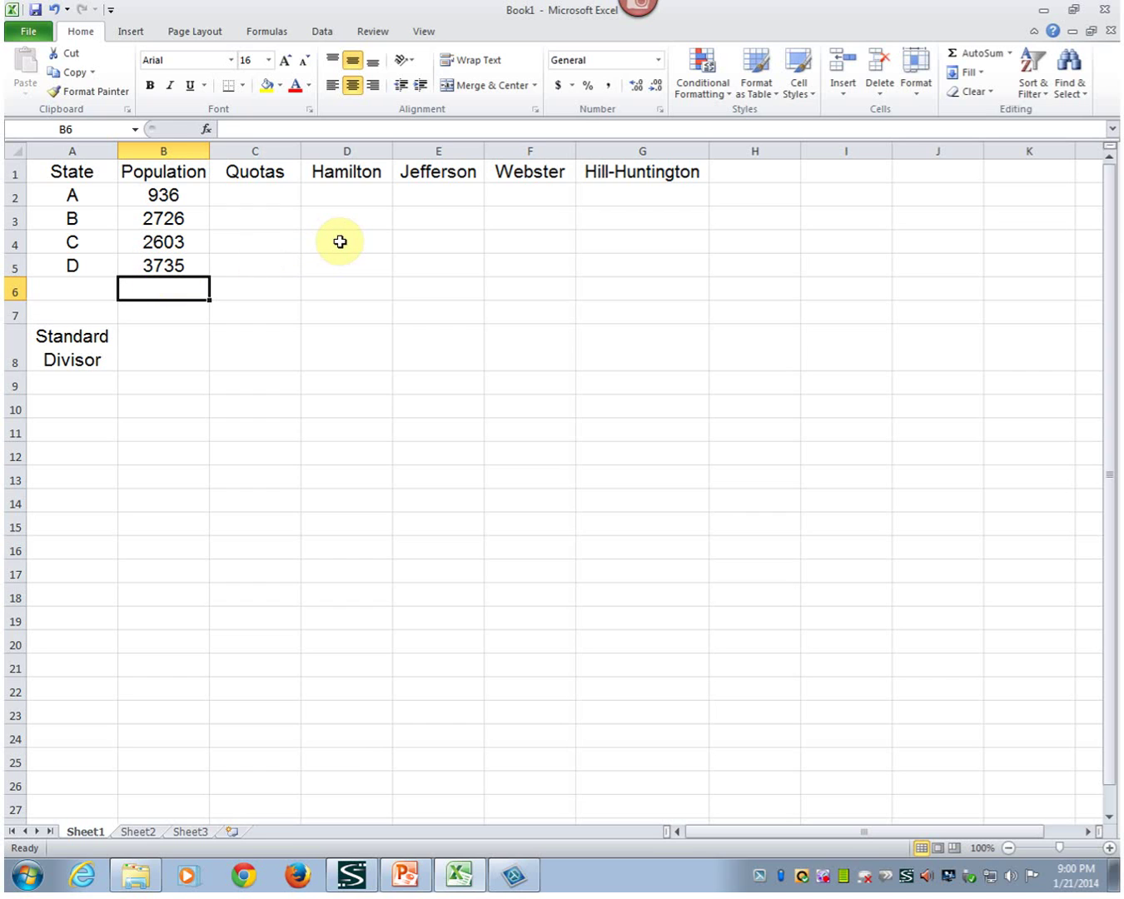
text(=)
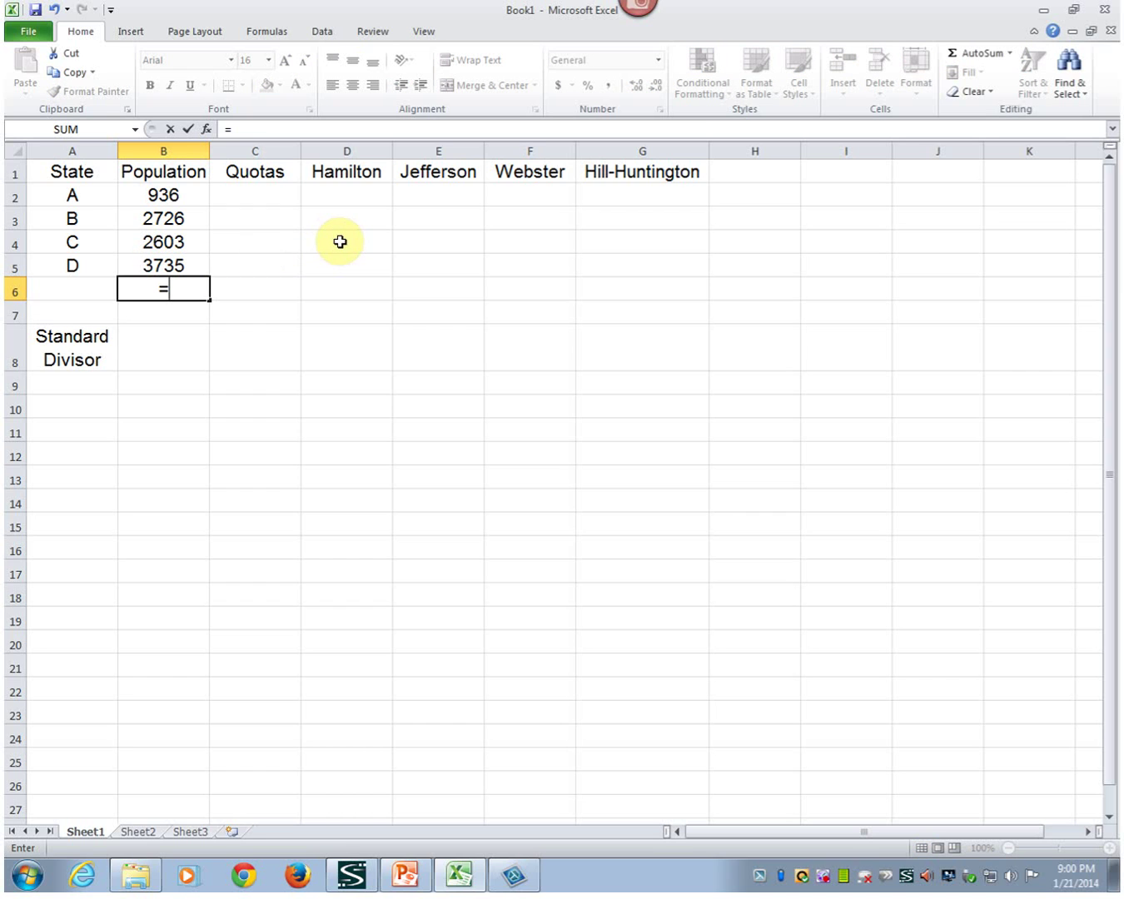
text(sum)
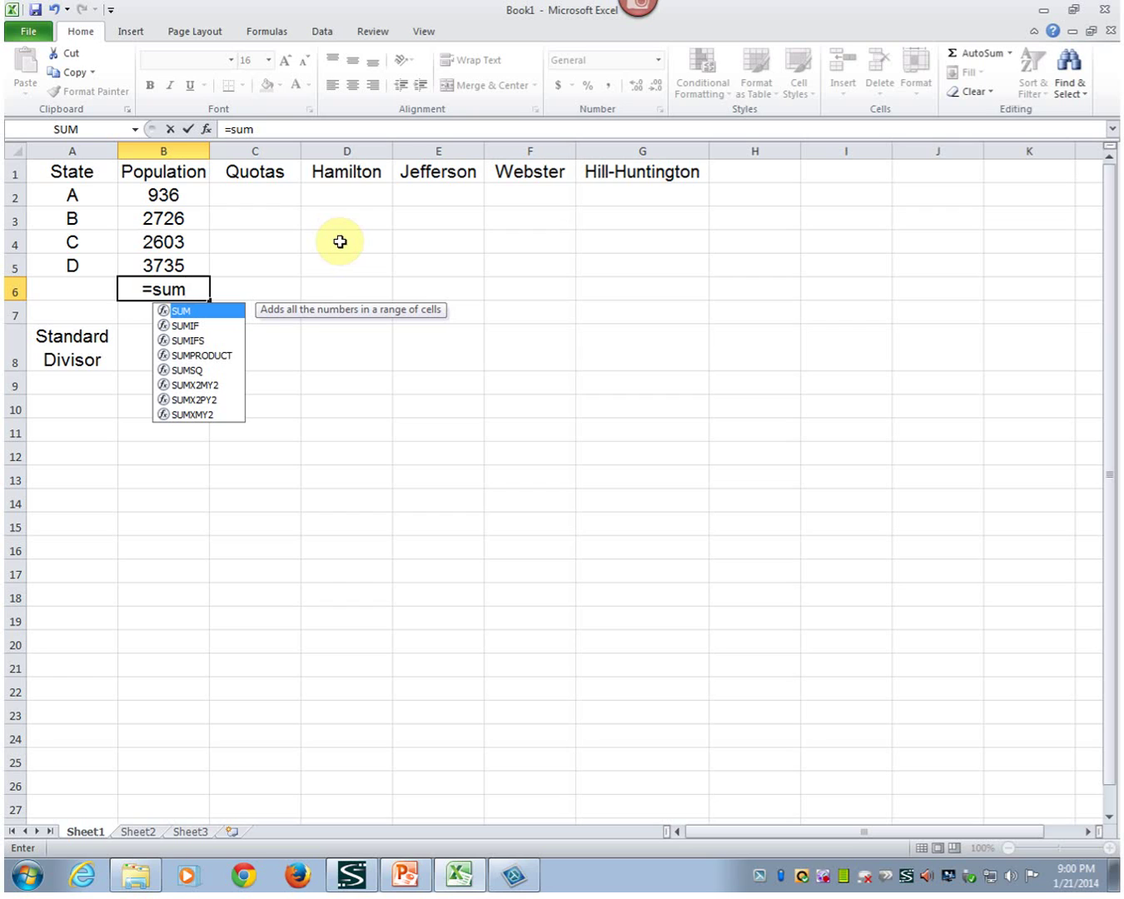
text(()
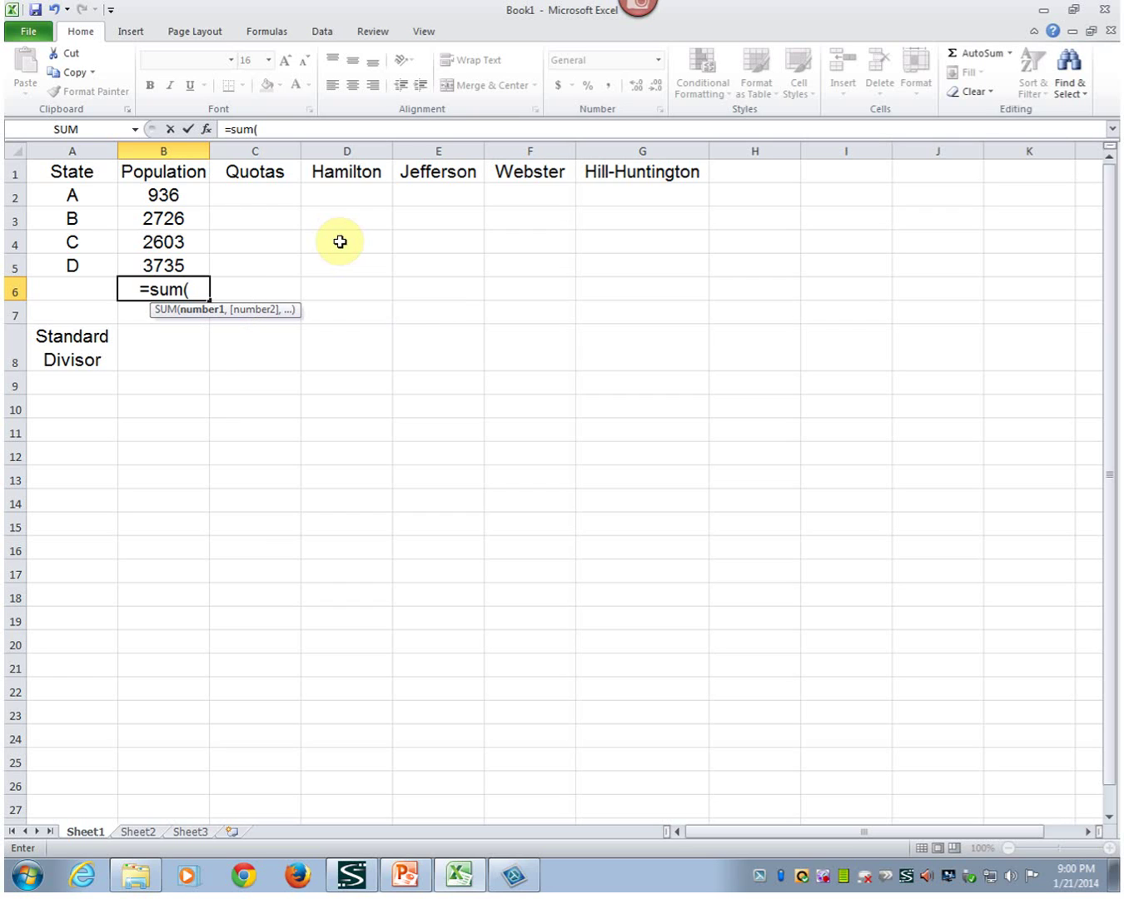
drag(172, 197, 170, 266)
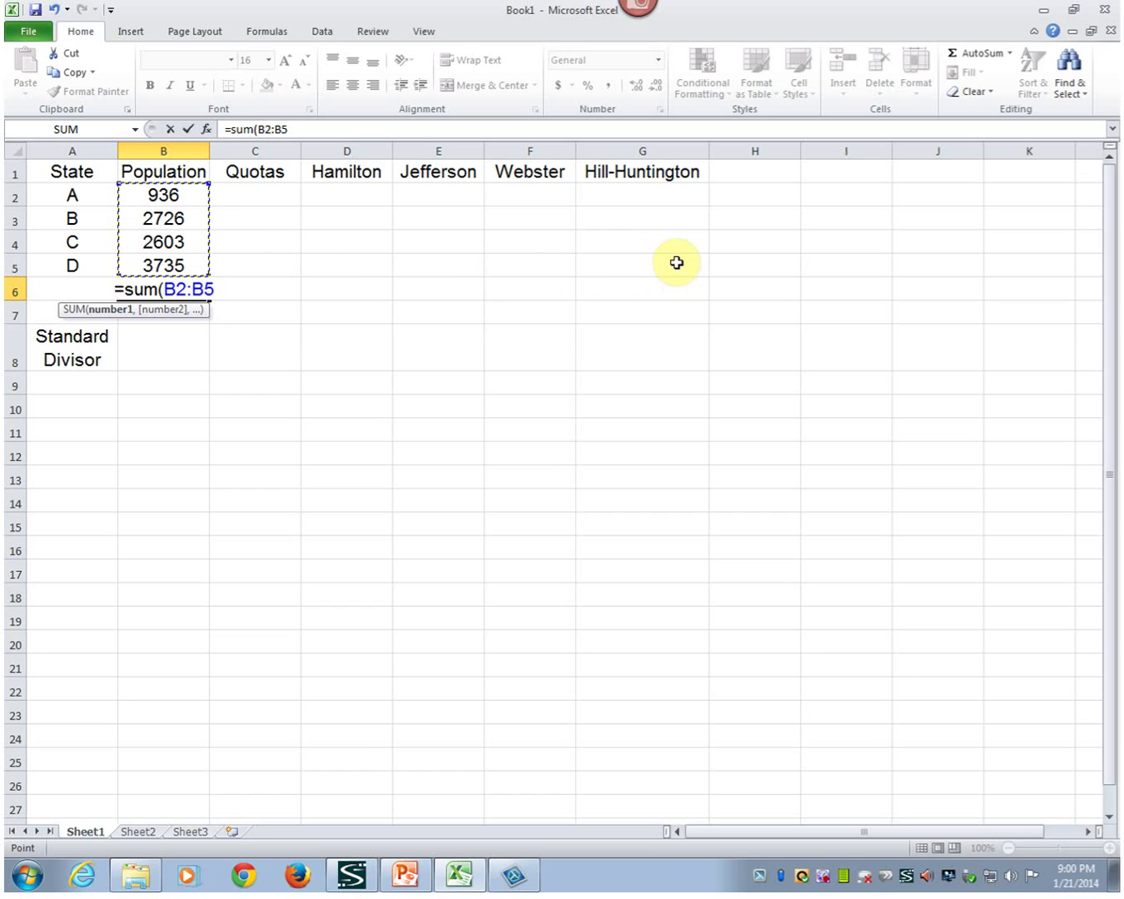
text())
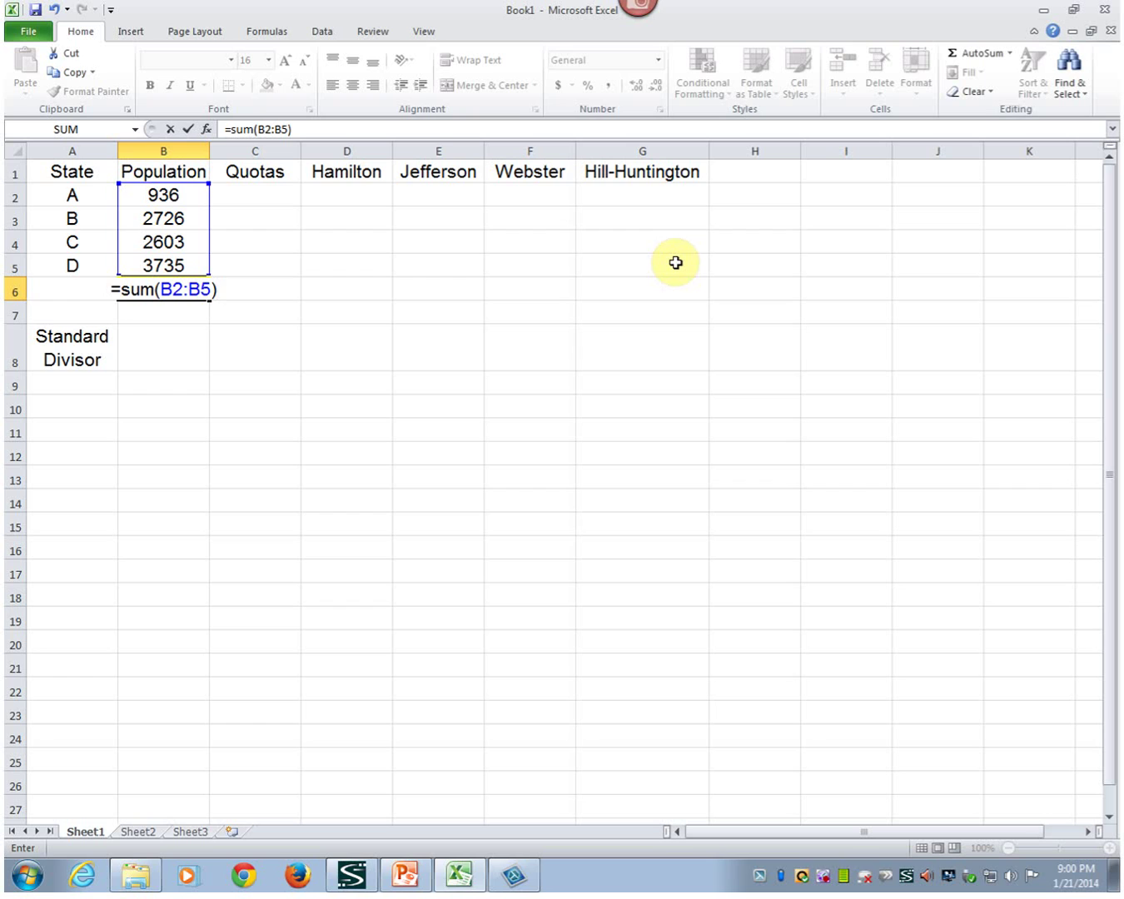
key(Return)
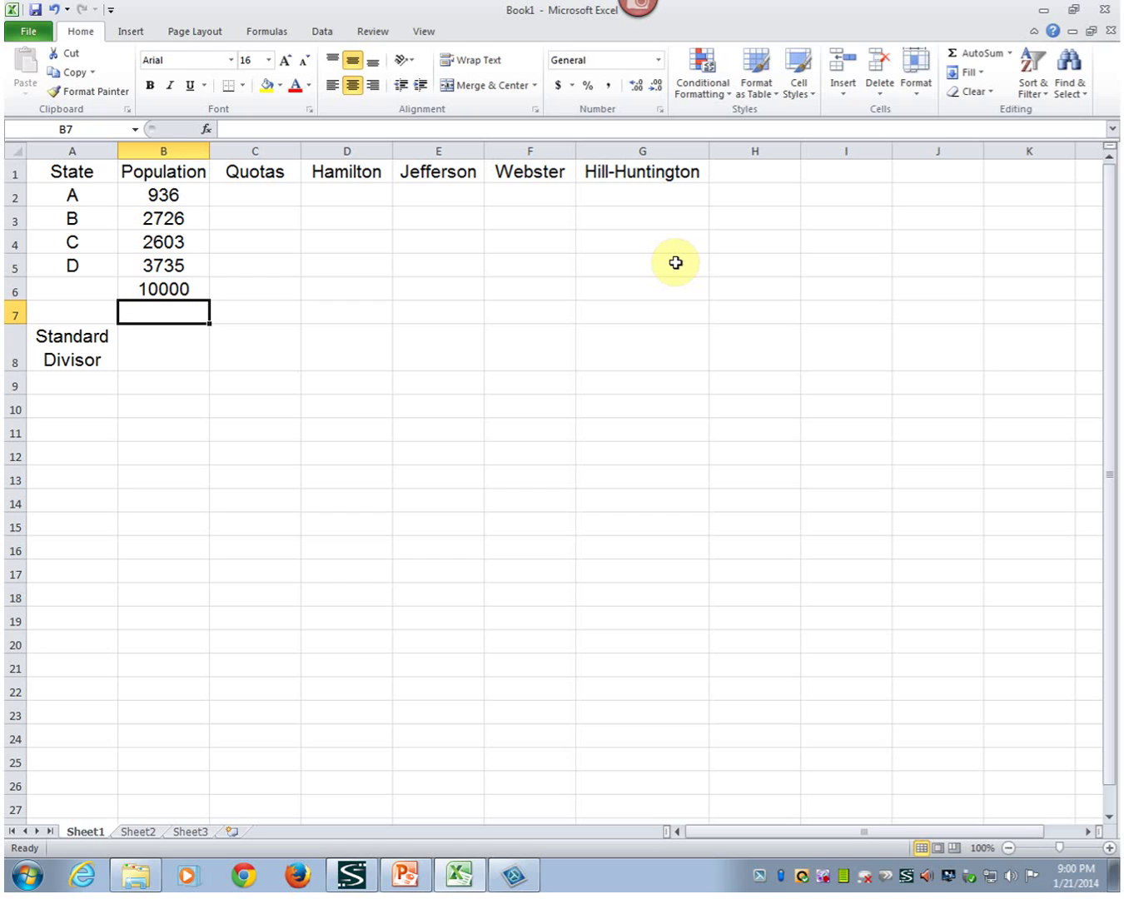
Calculate the standard divisor in cell B8 with the formula =b6/100
key(Down)
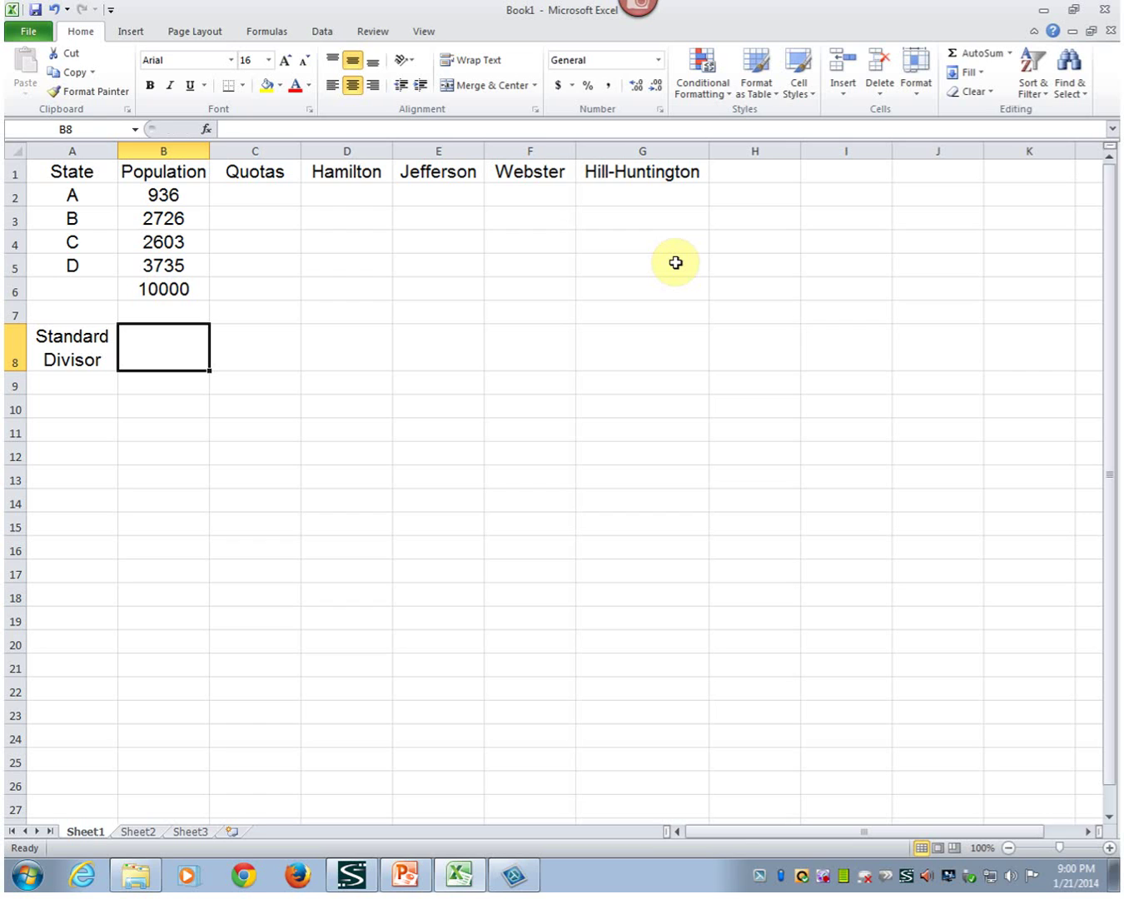
text(=)
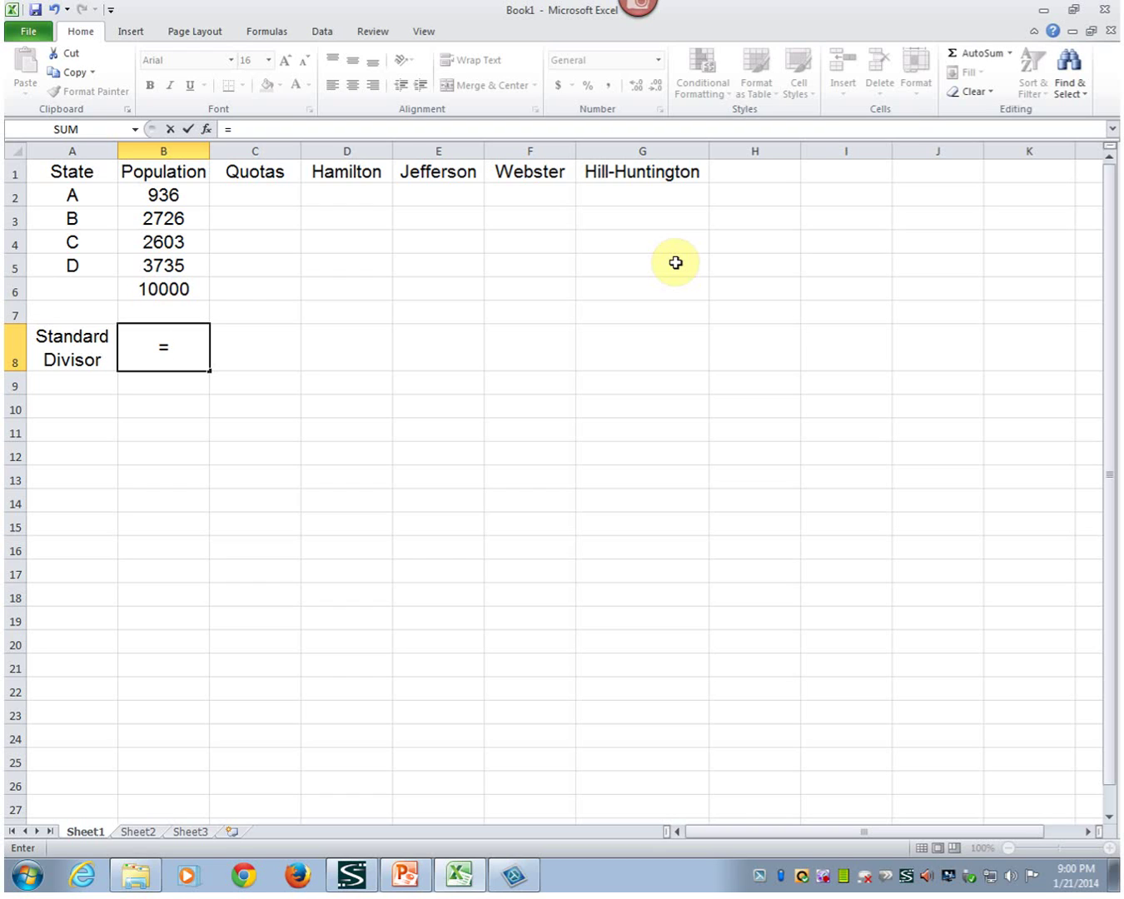
text(b6/100)
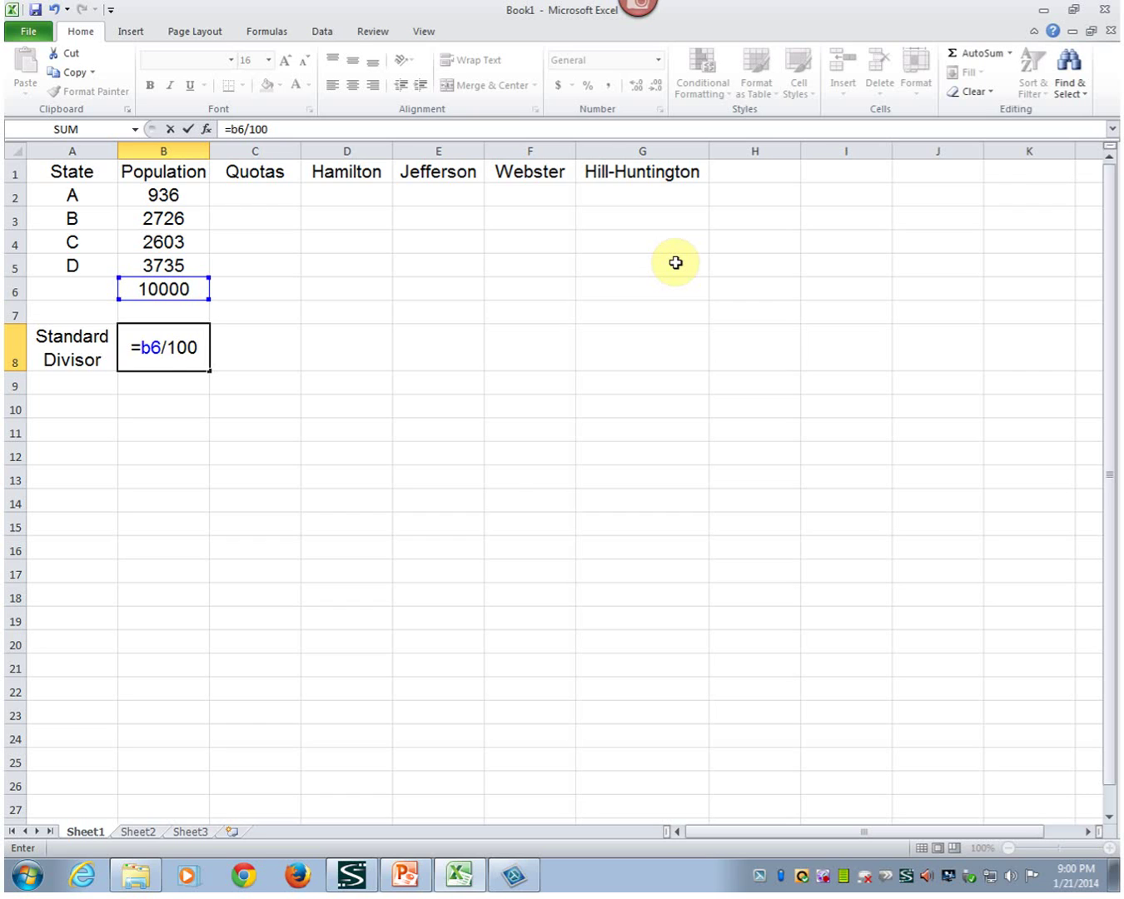
key(Return)
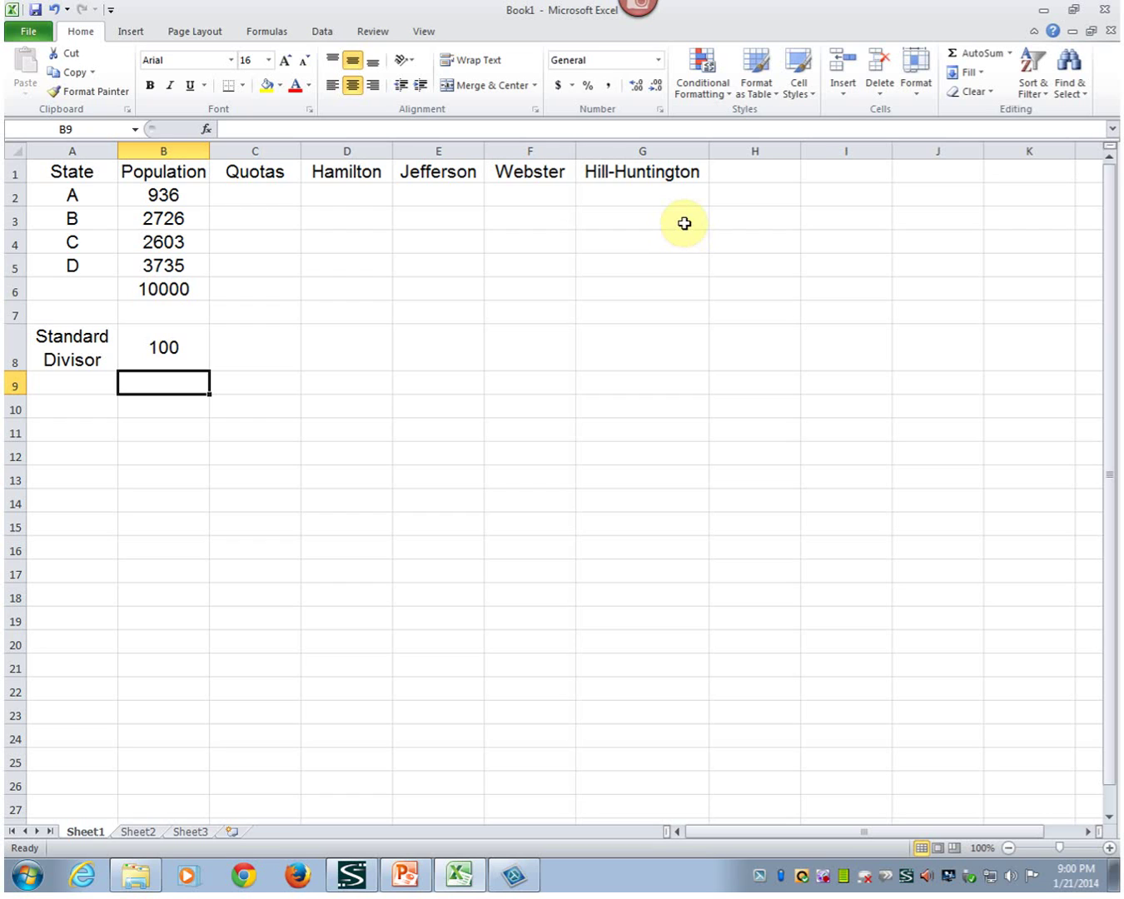
Calculate state A's quota in cell C2 with =b2/$b$8, keeping the divisor reference absolute
click(225, 194)
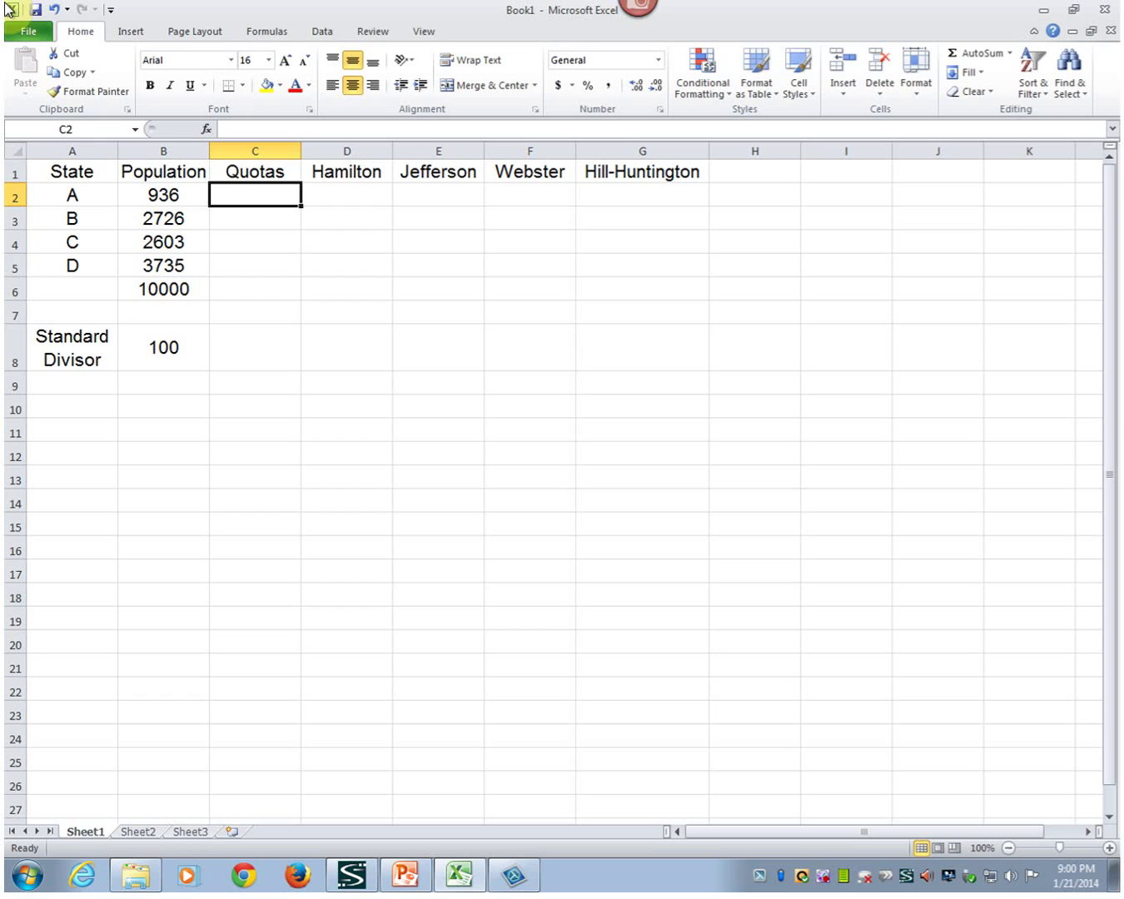
text(=)
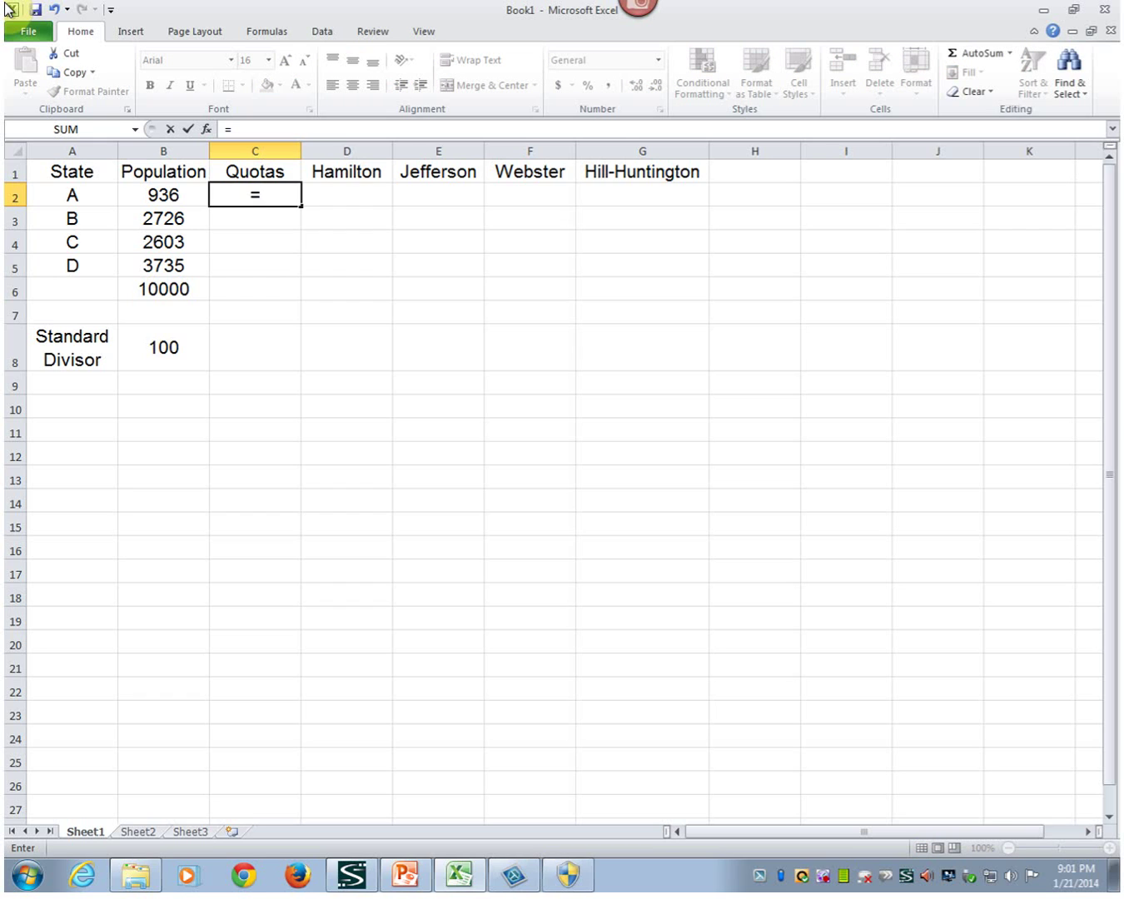
text(b2/)
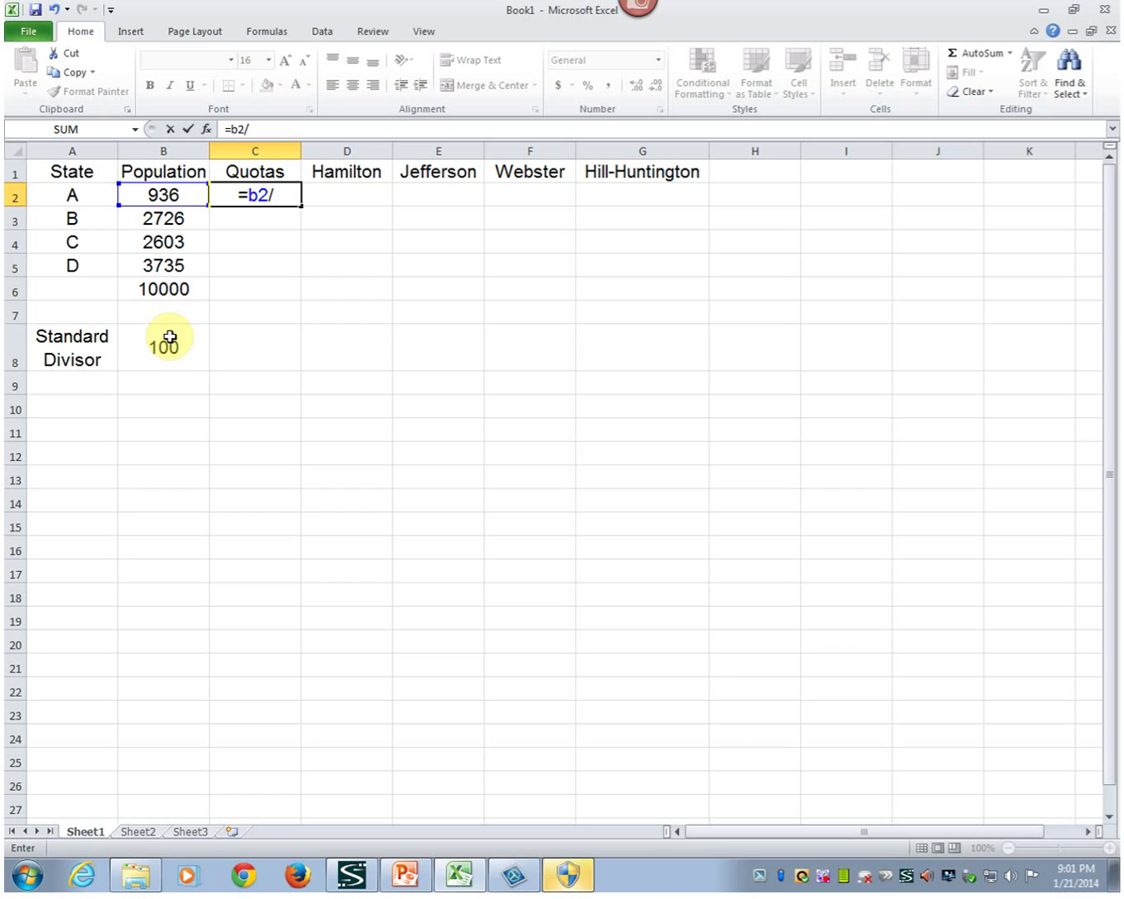
text($b)
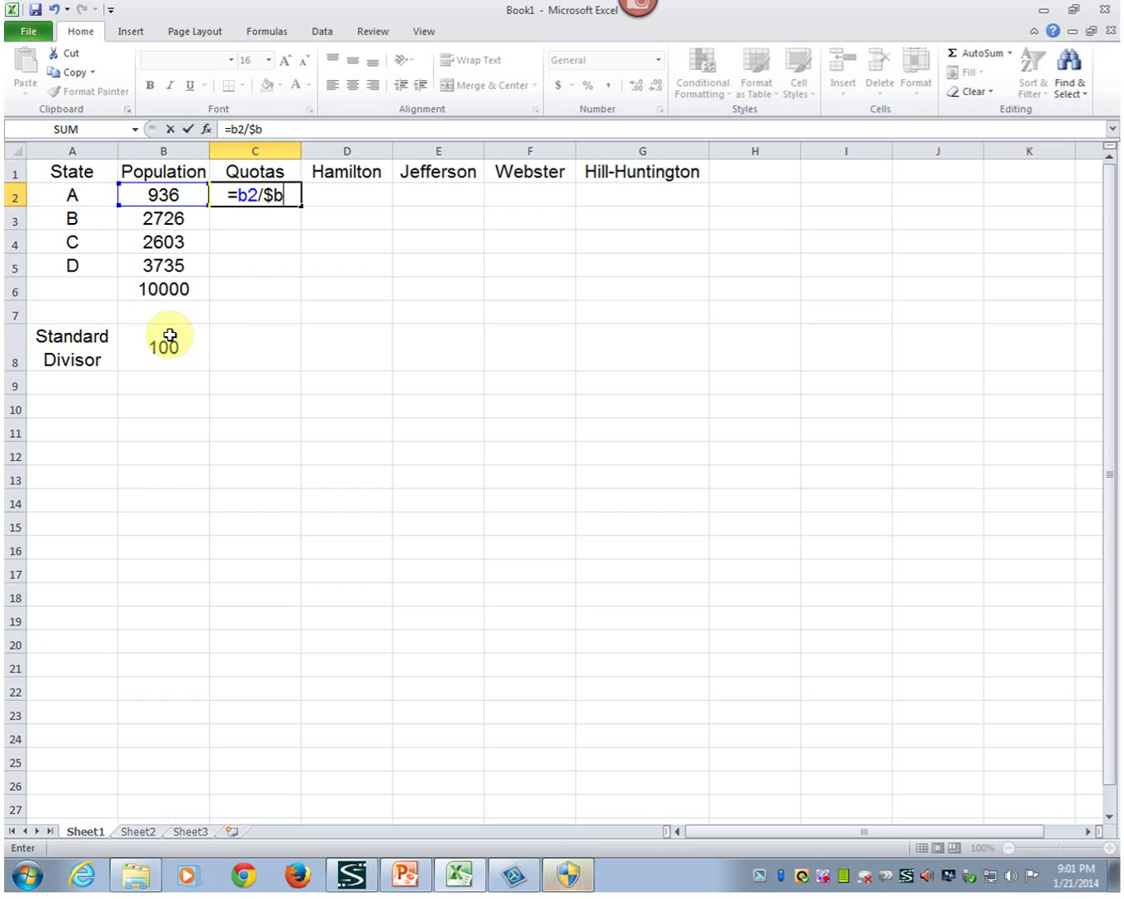
text($8)
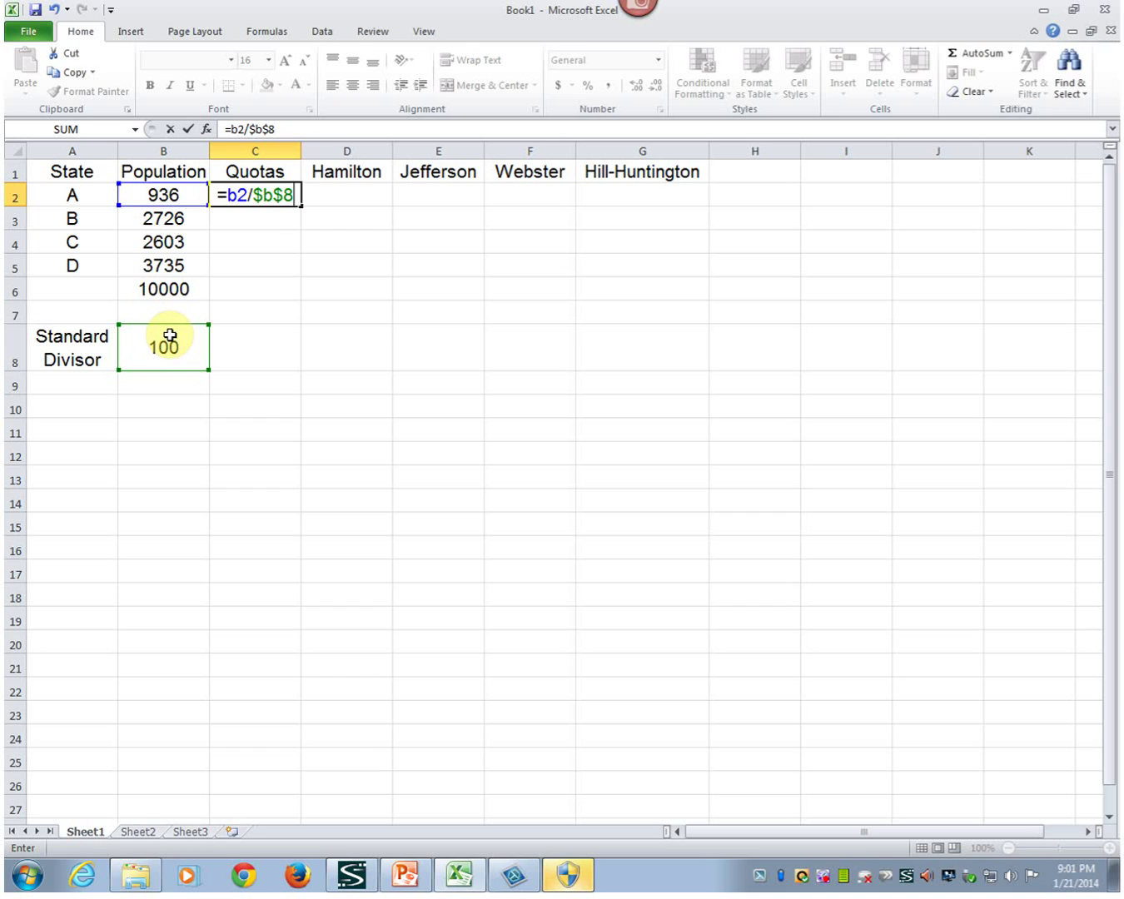
key(Return)
Fill the quota formula from C2 down to C5 and check the formula in each quota cell
click(243, 196)
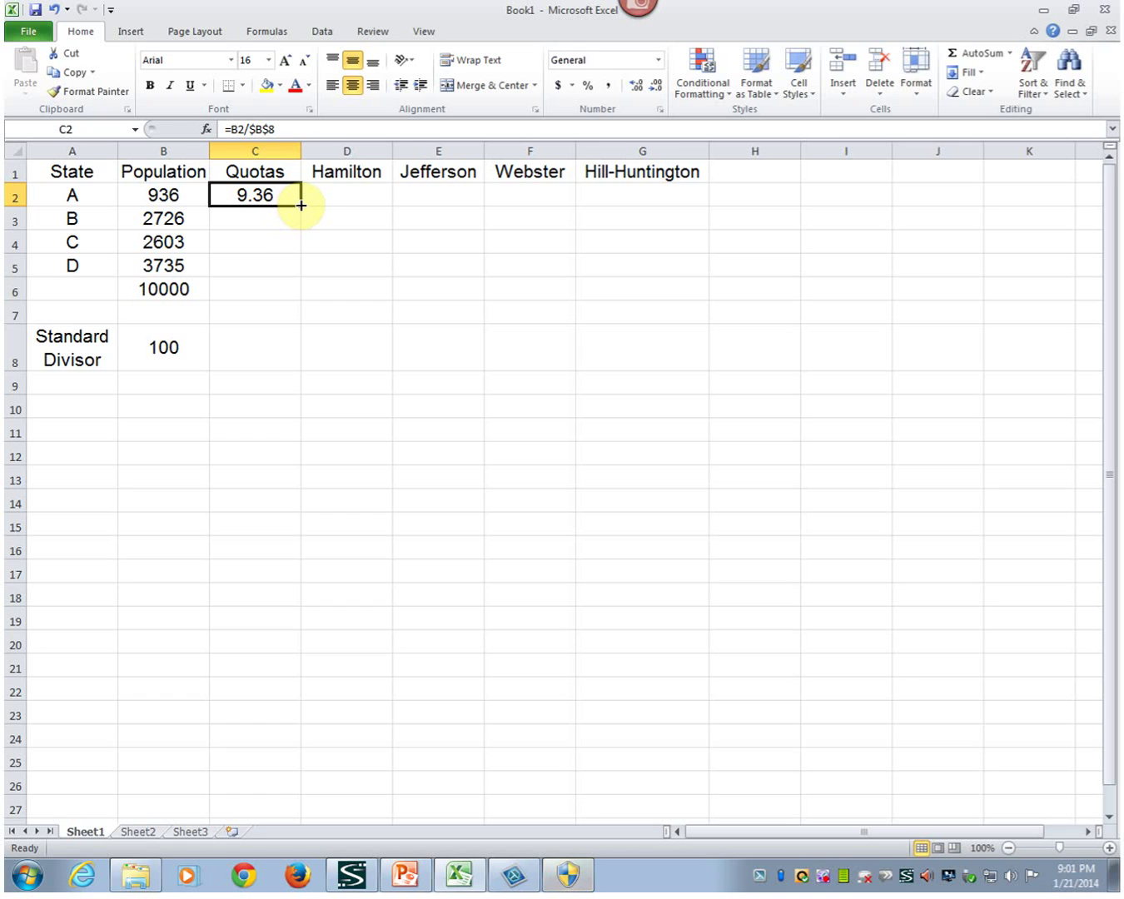
drag(300, 204, 295, 264)
click(250, 220)
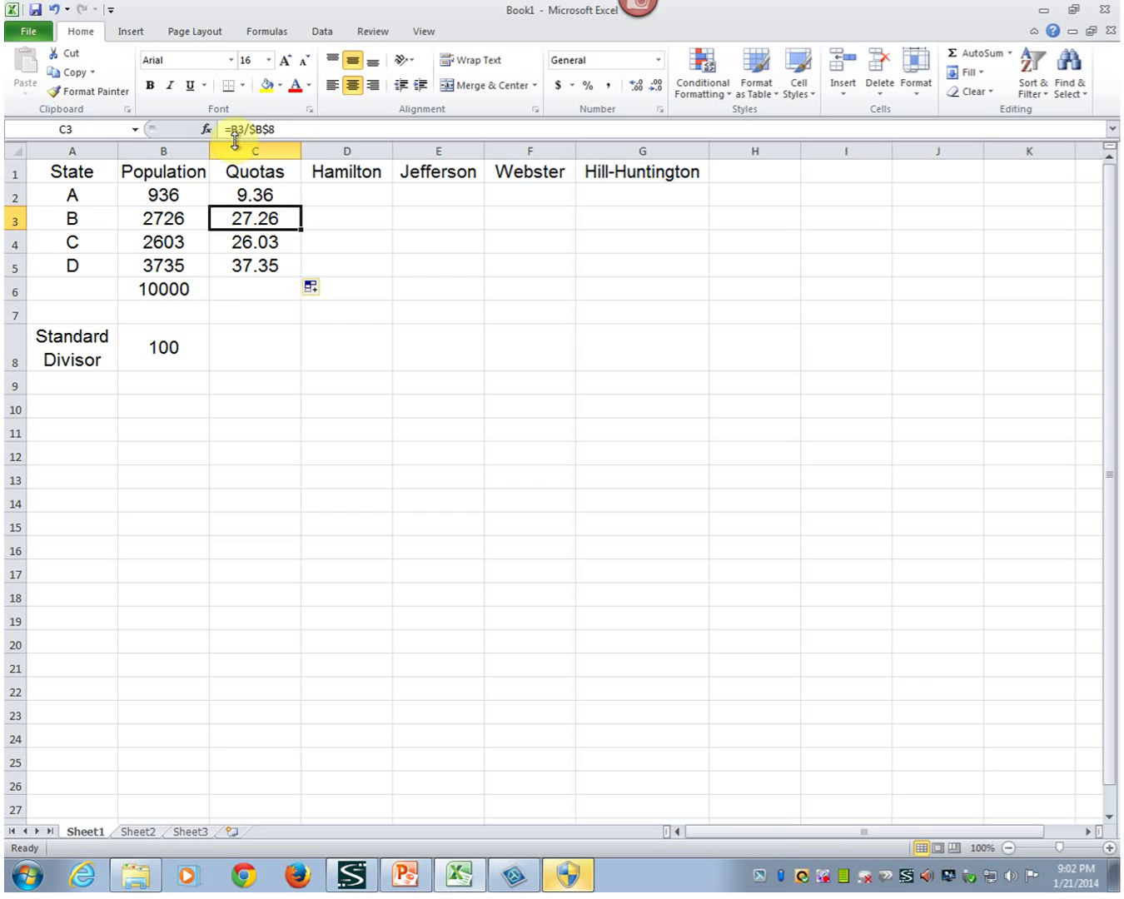
click(241, 193)
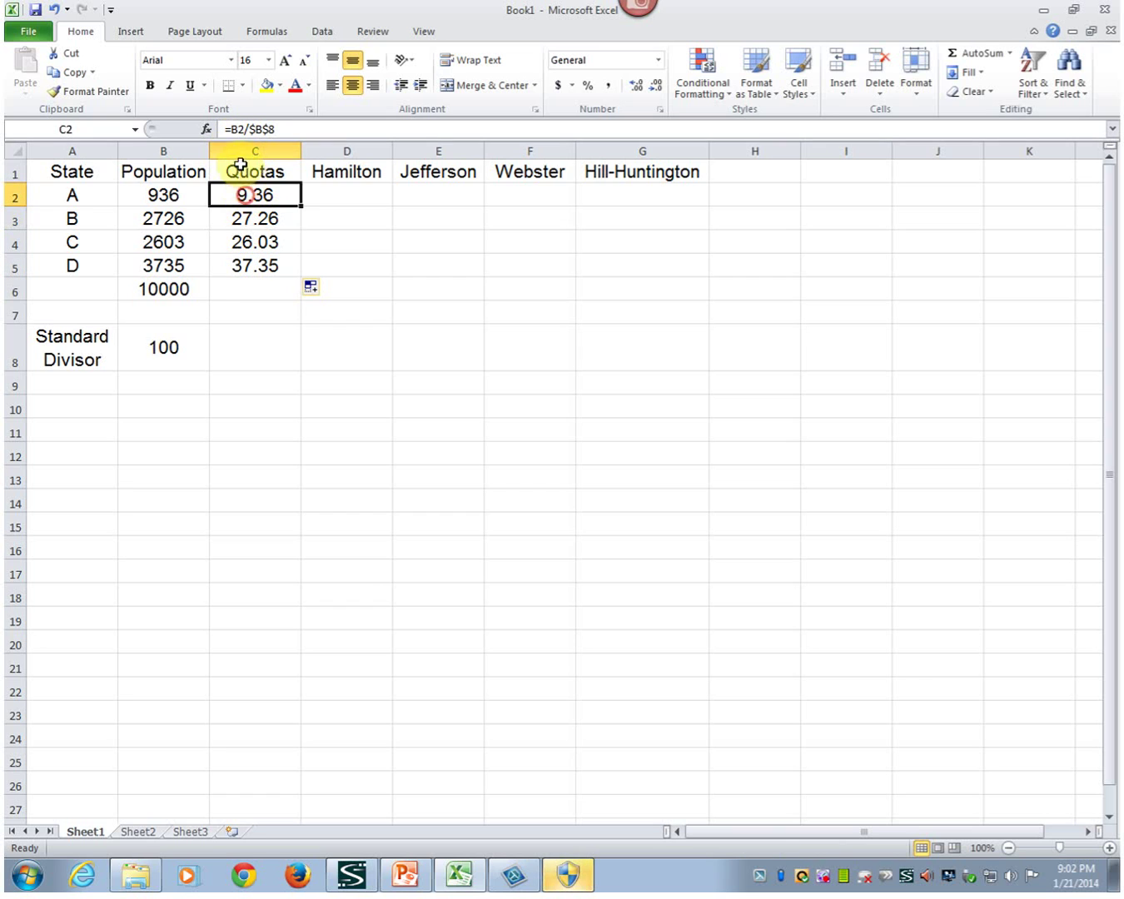
click(258, 219)
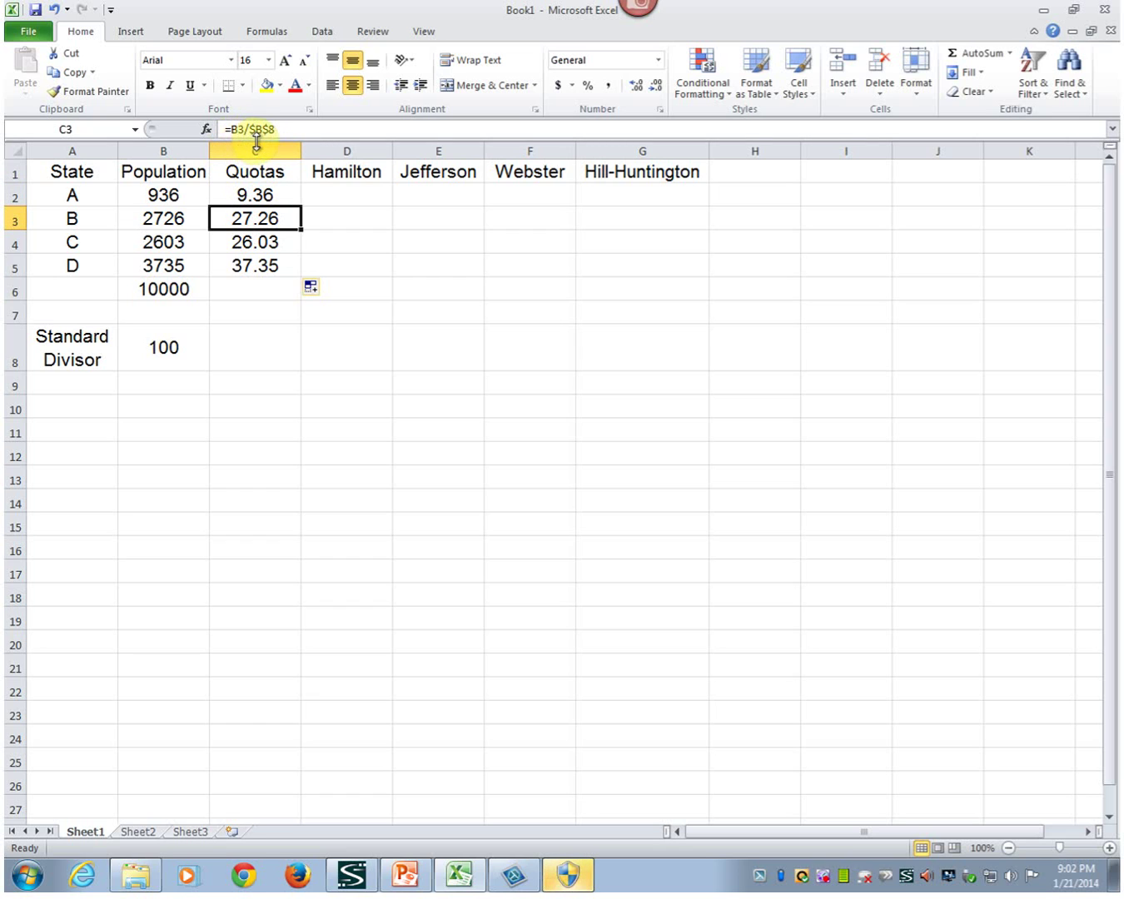
click(258, 240)
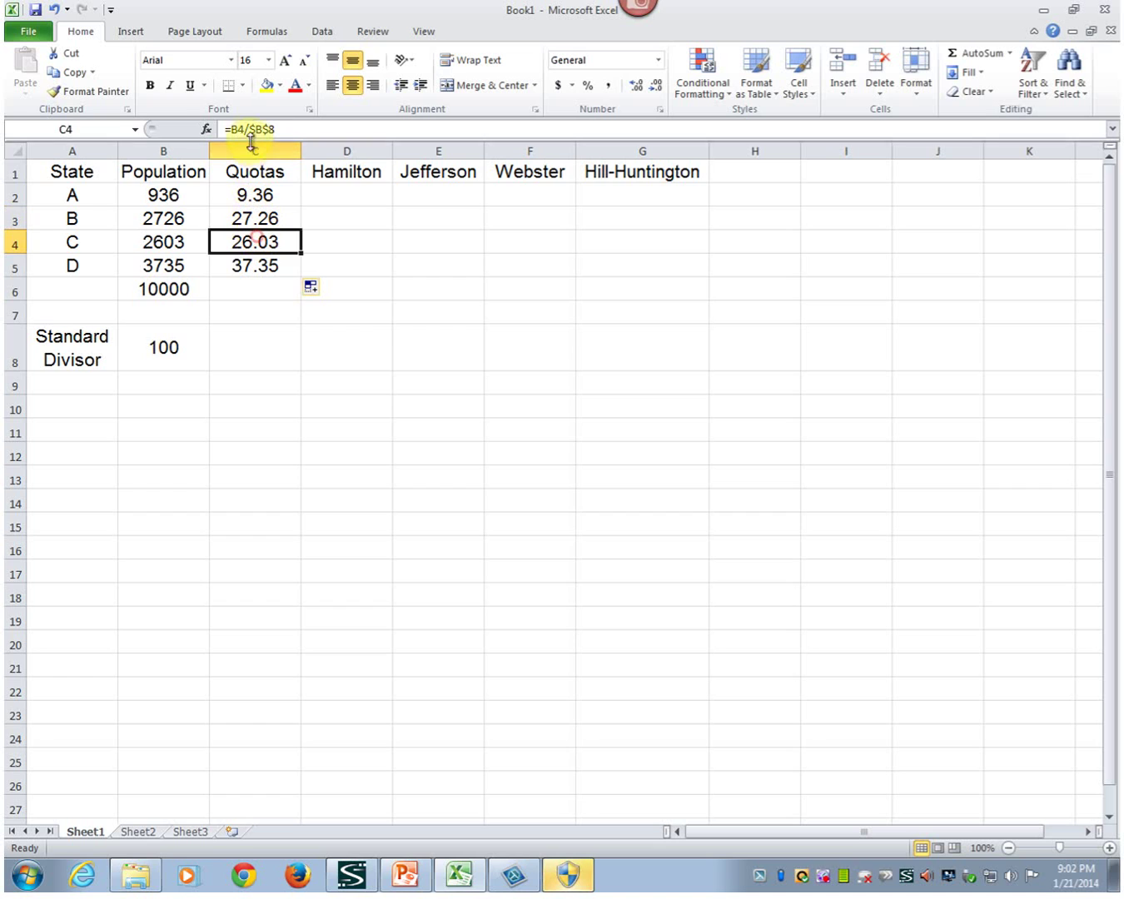
click(251, 263)
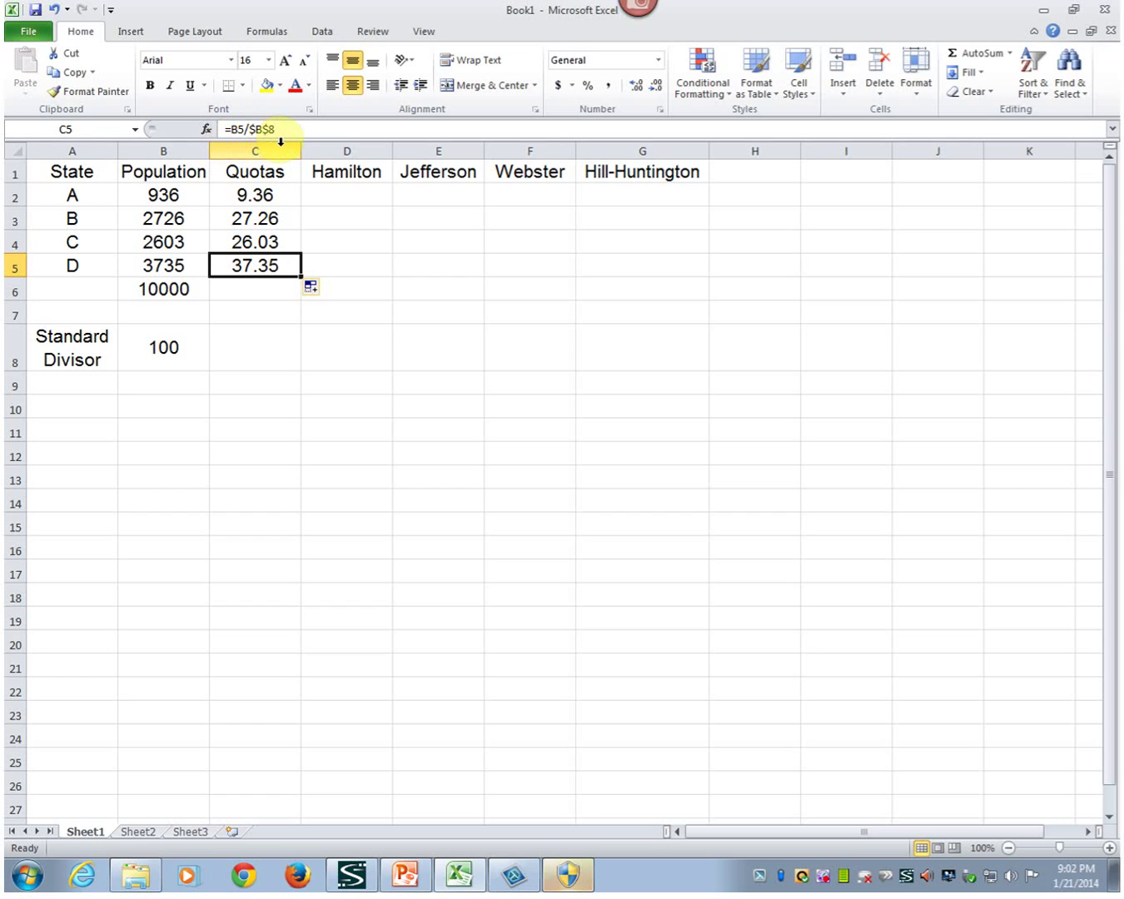
Insert a blank column between the Quotas and Hamilton columns
click(329, 200)
click(327, 152)
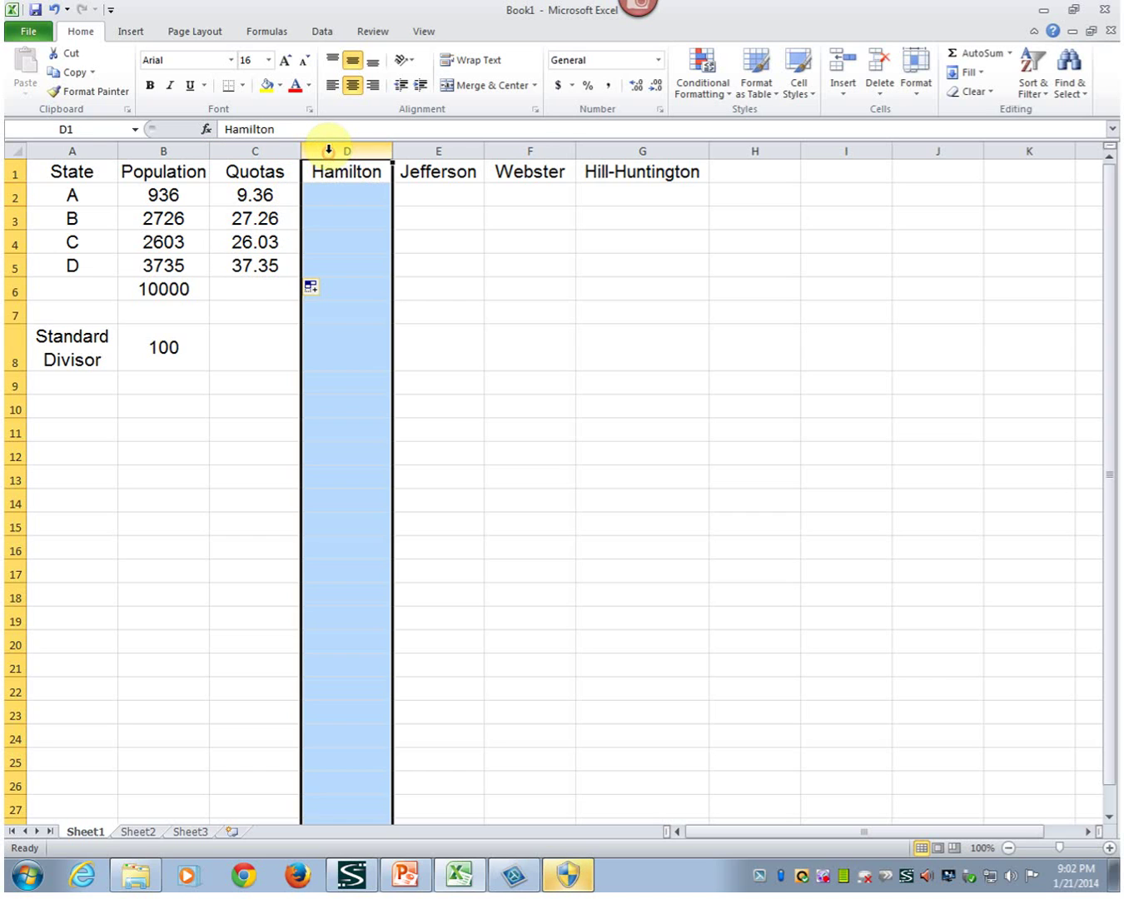
right_click(328, 152)
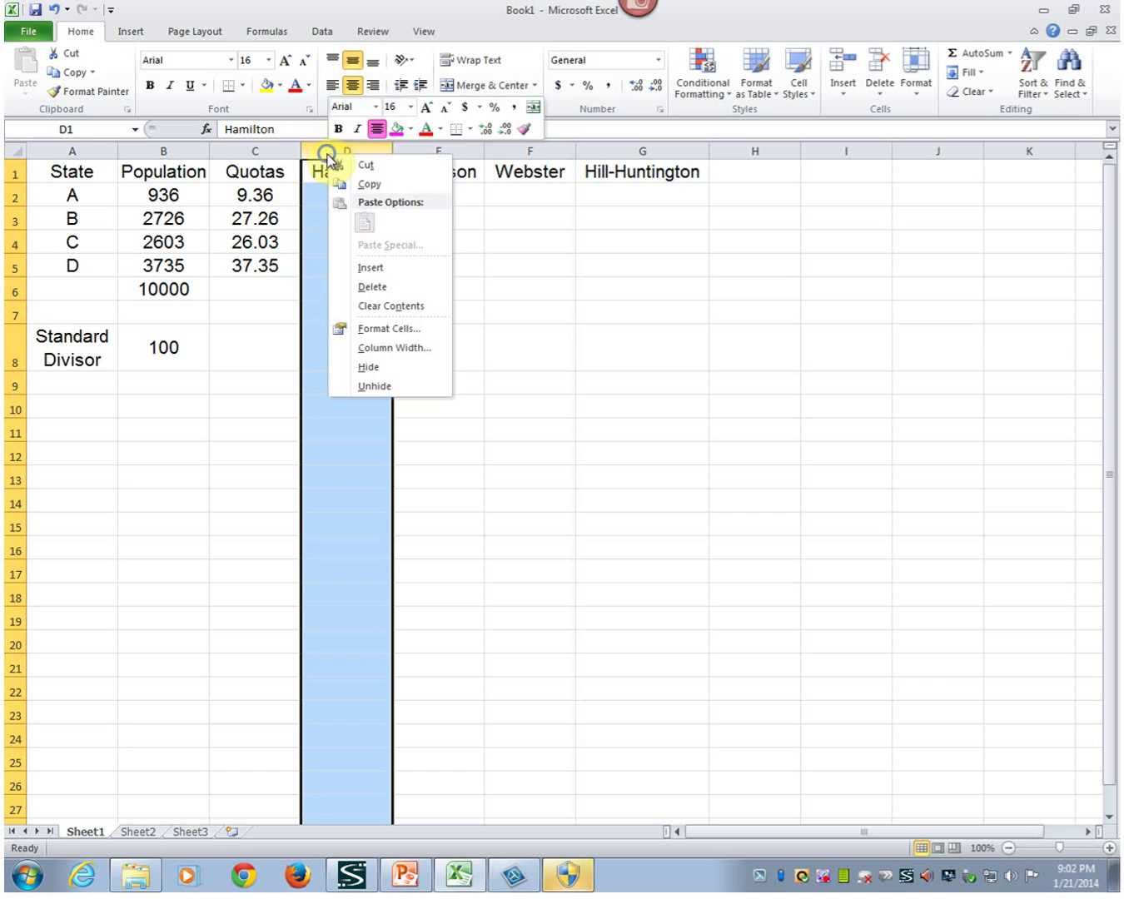
click(365, 266)
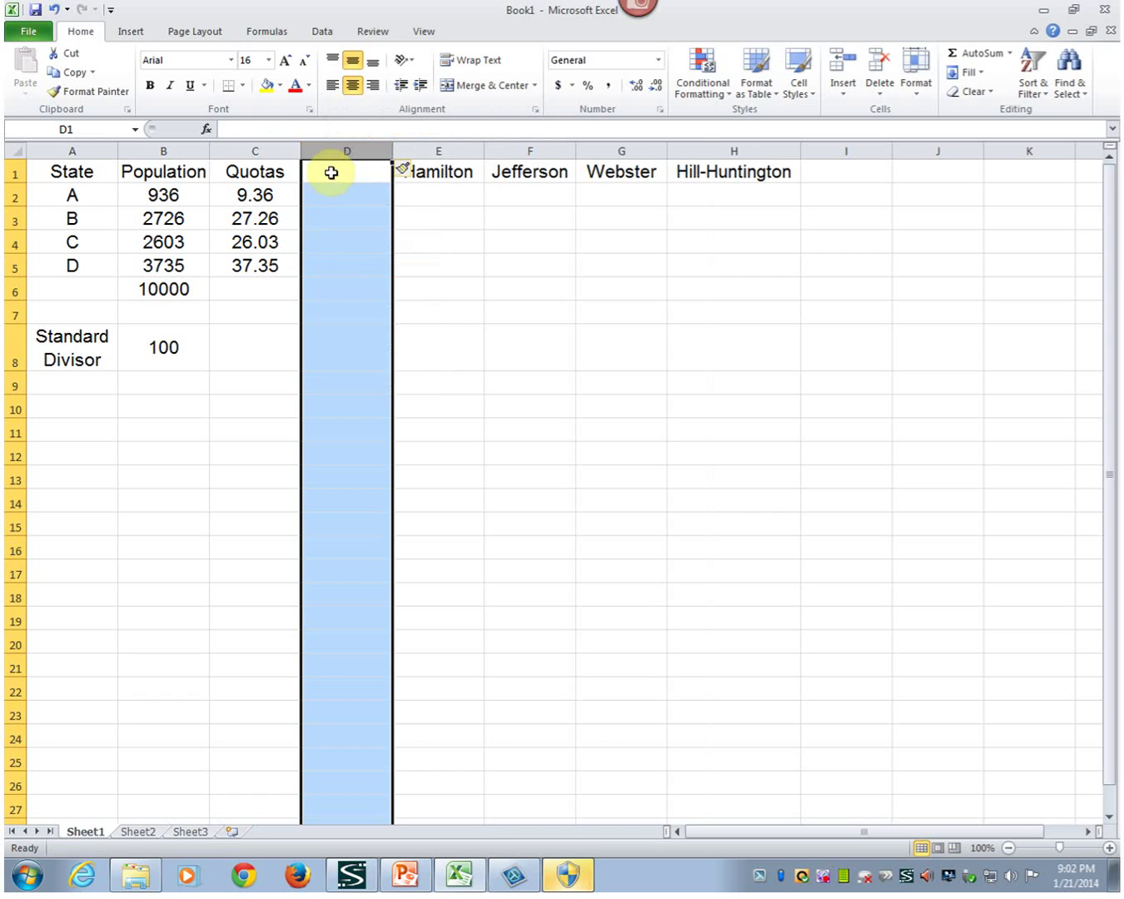
Enter the heading "Minimum Quotas" in cell D1 and wrap its text
click(330, 172)
text(Mini)
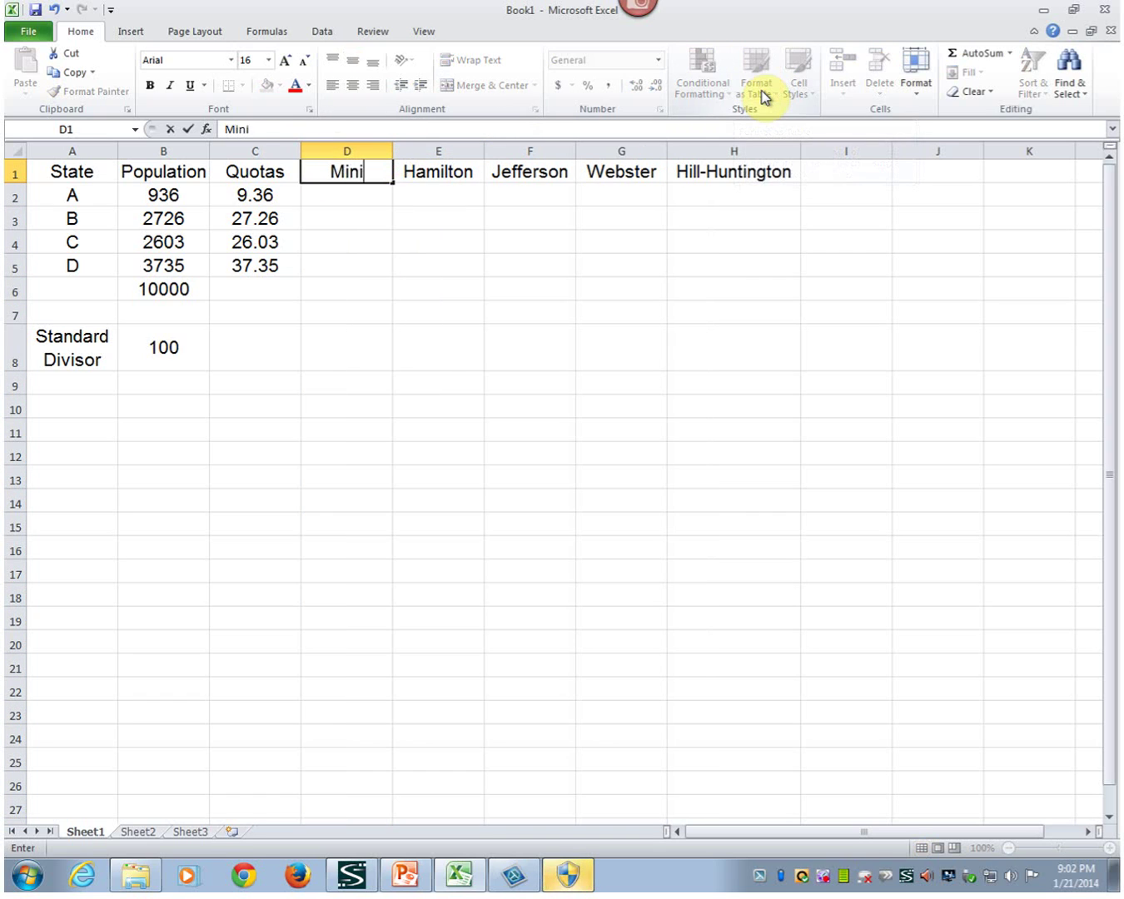
text(mum Quotas)
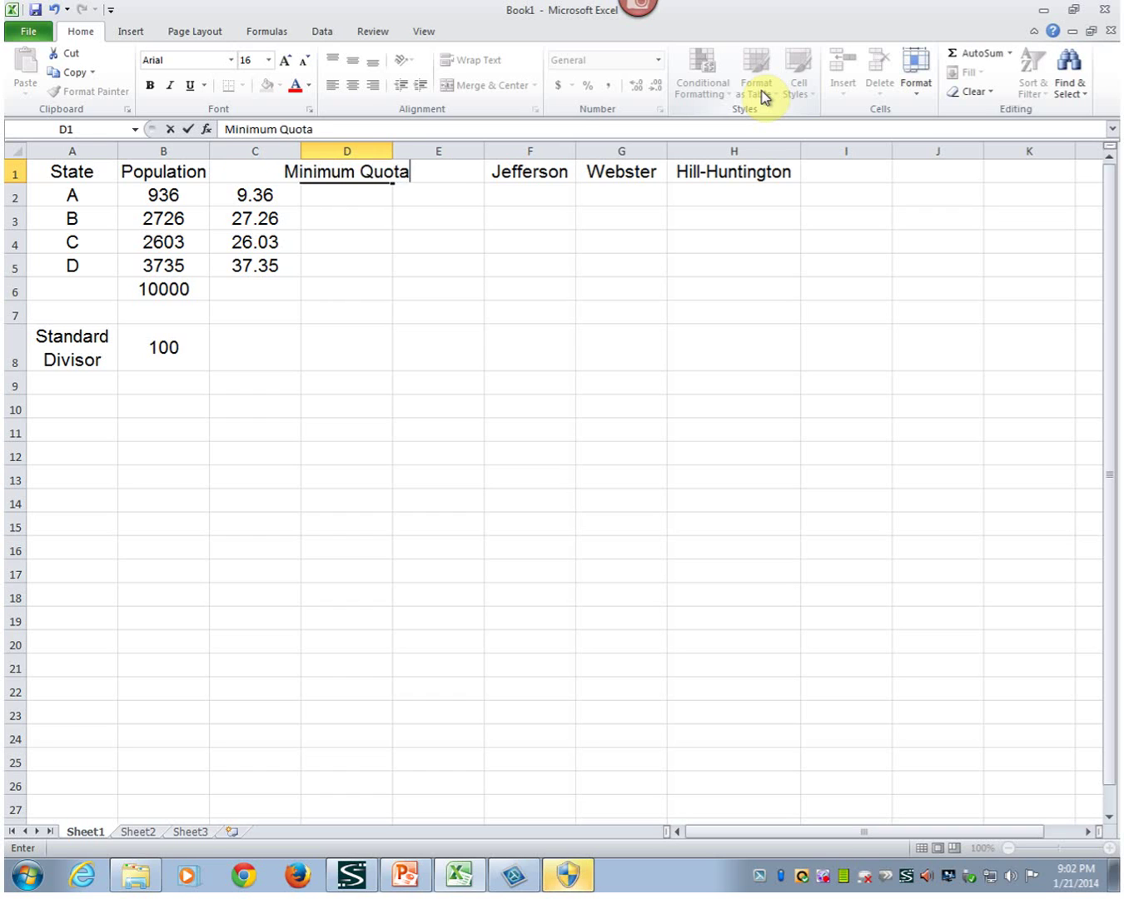
key(Return)
key(Up)
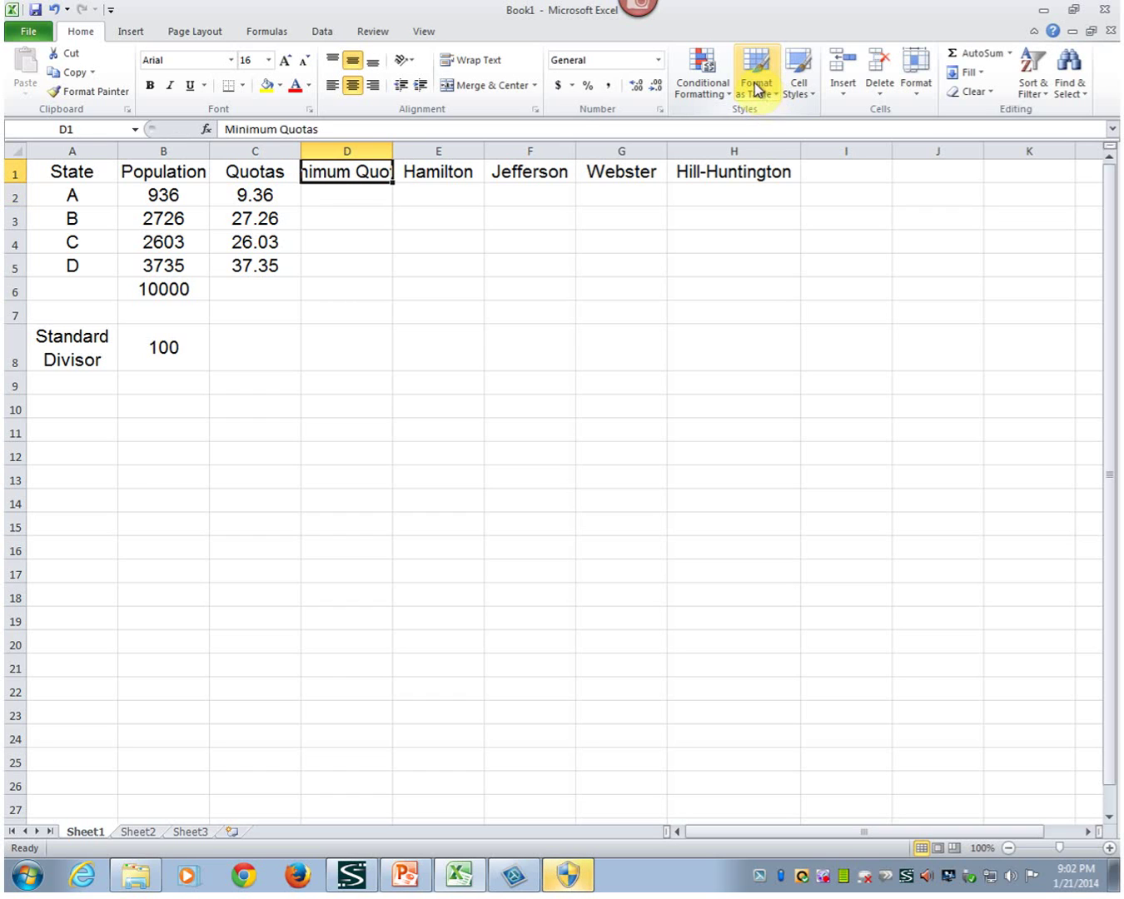
click(483, 62)
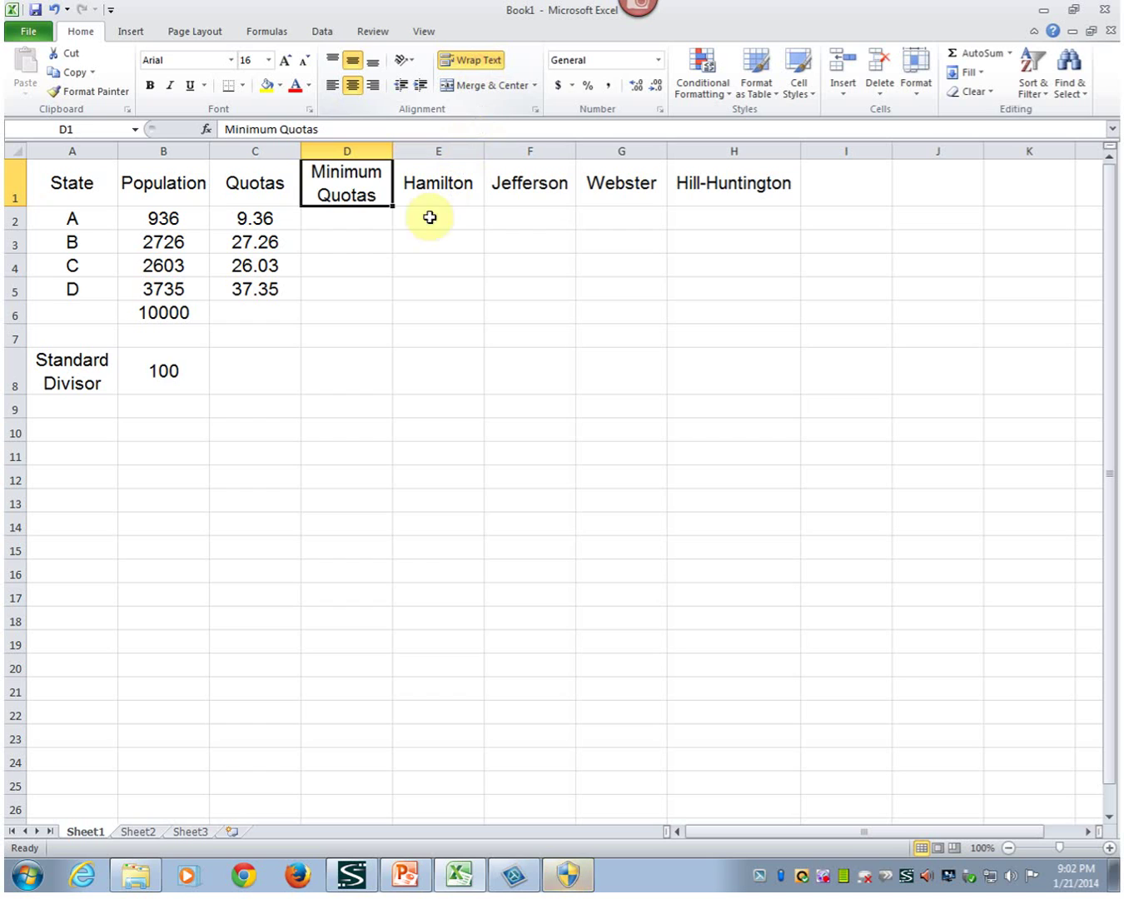
Calculate state A's minimum quota in cell D2 by truncating its quota with =trunc(C2)
click(348, 219)
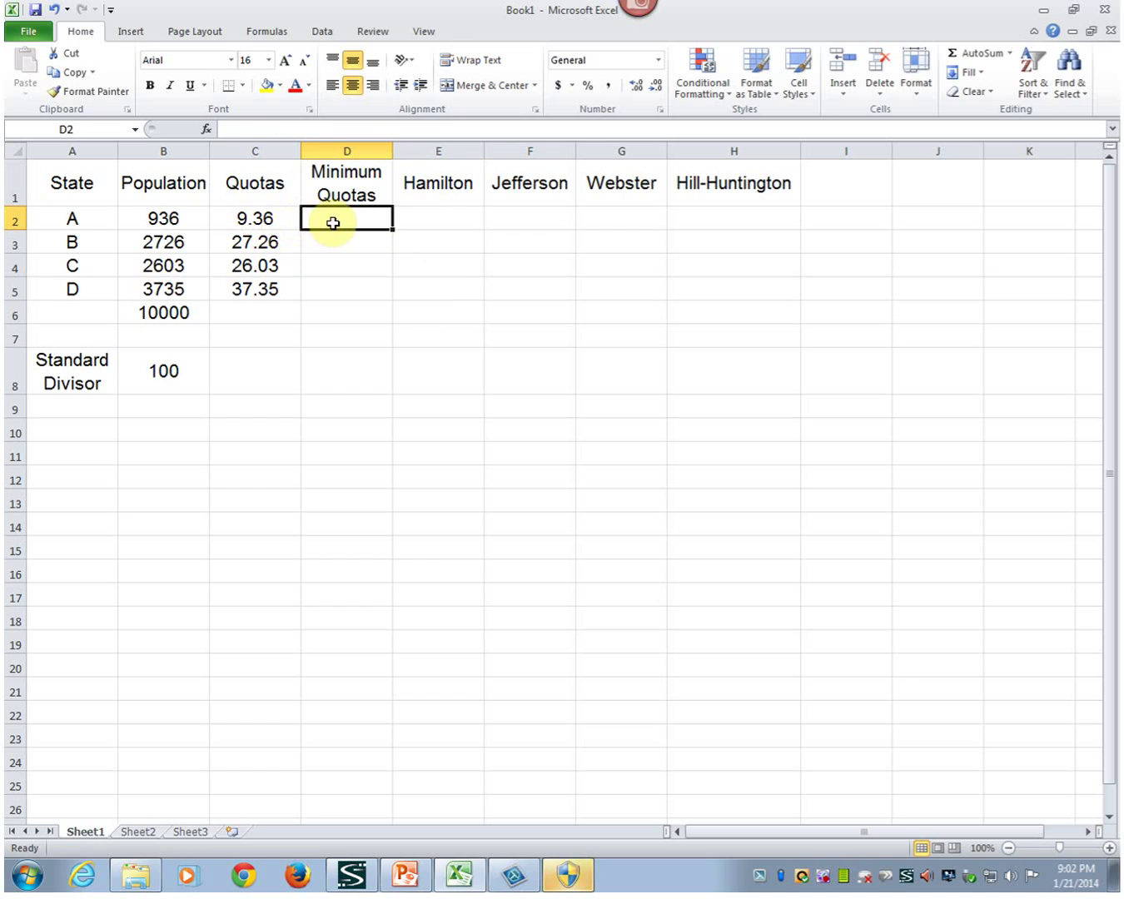
text(=)
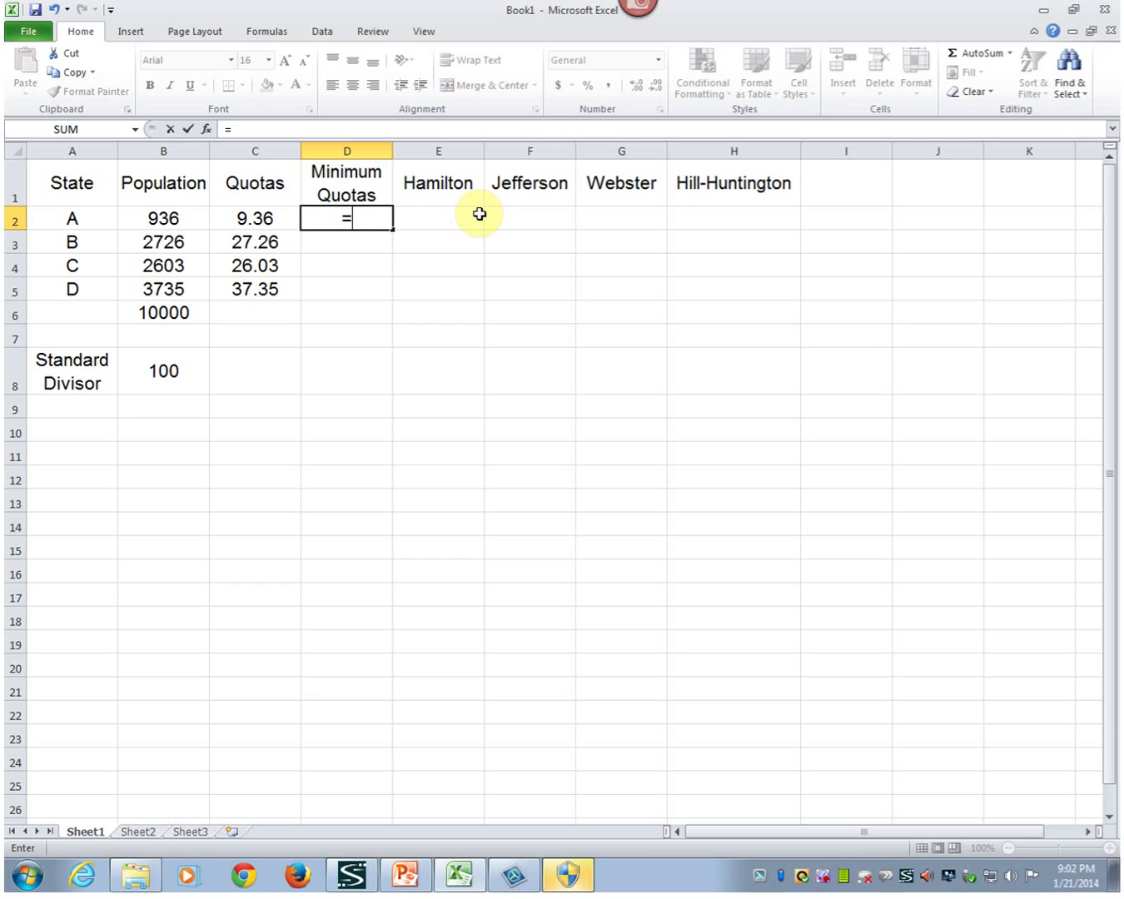
text(tru)
text(n)
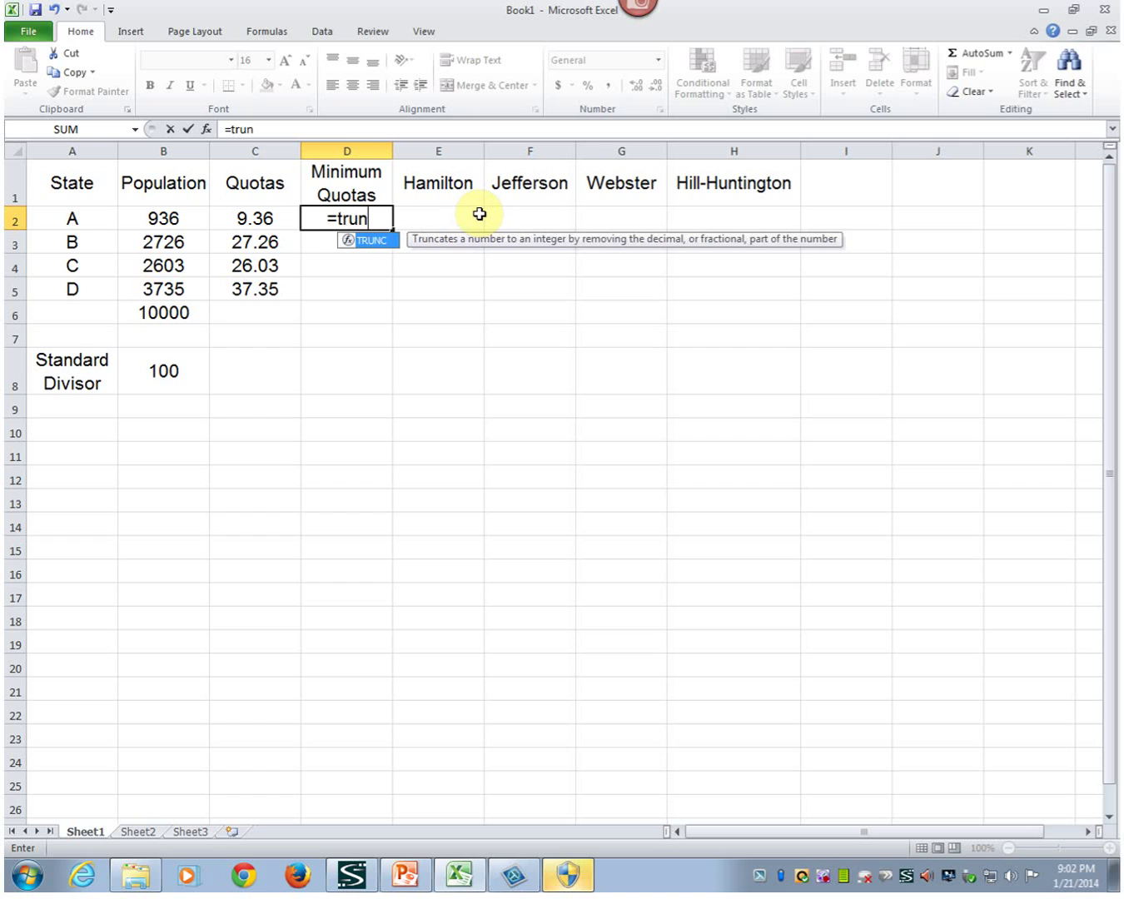
text(c()
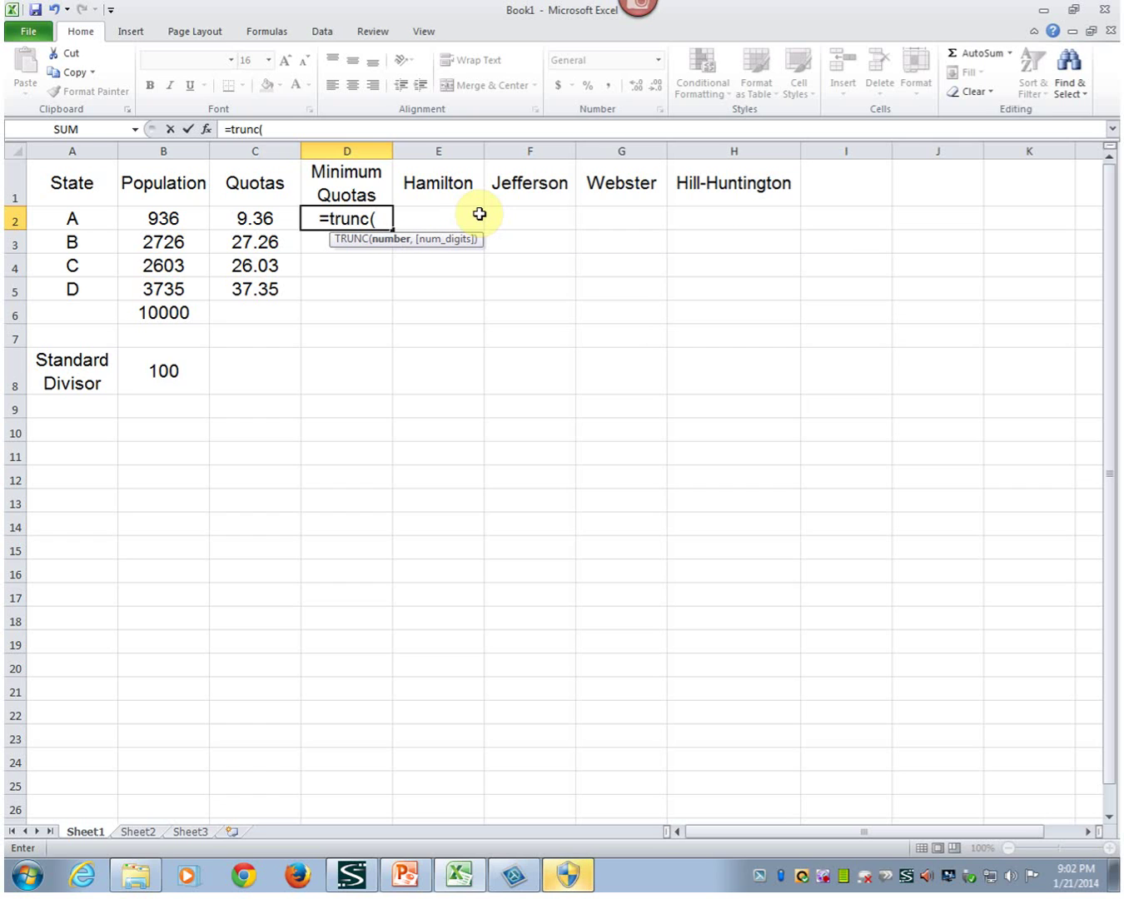
click(247, 223)
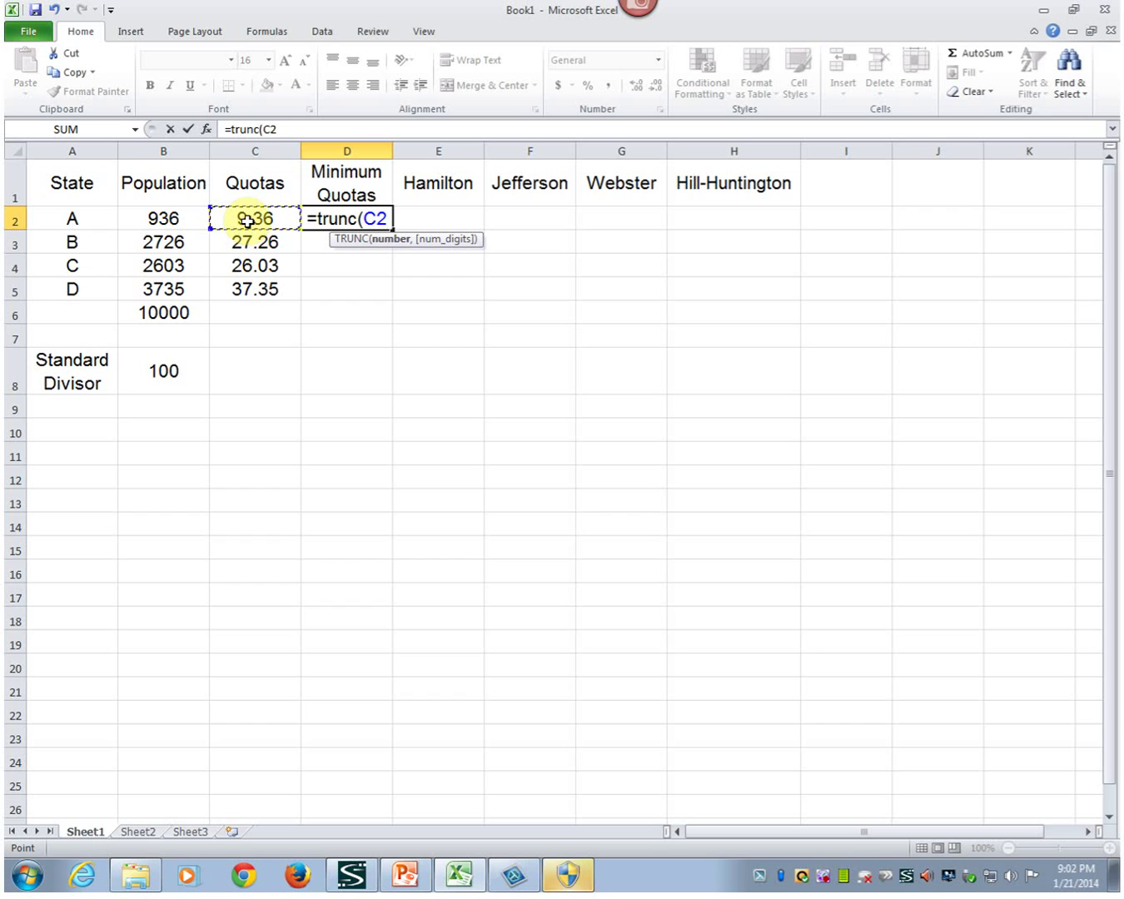
text())
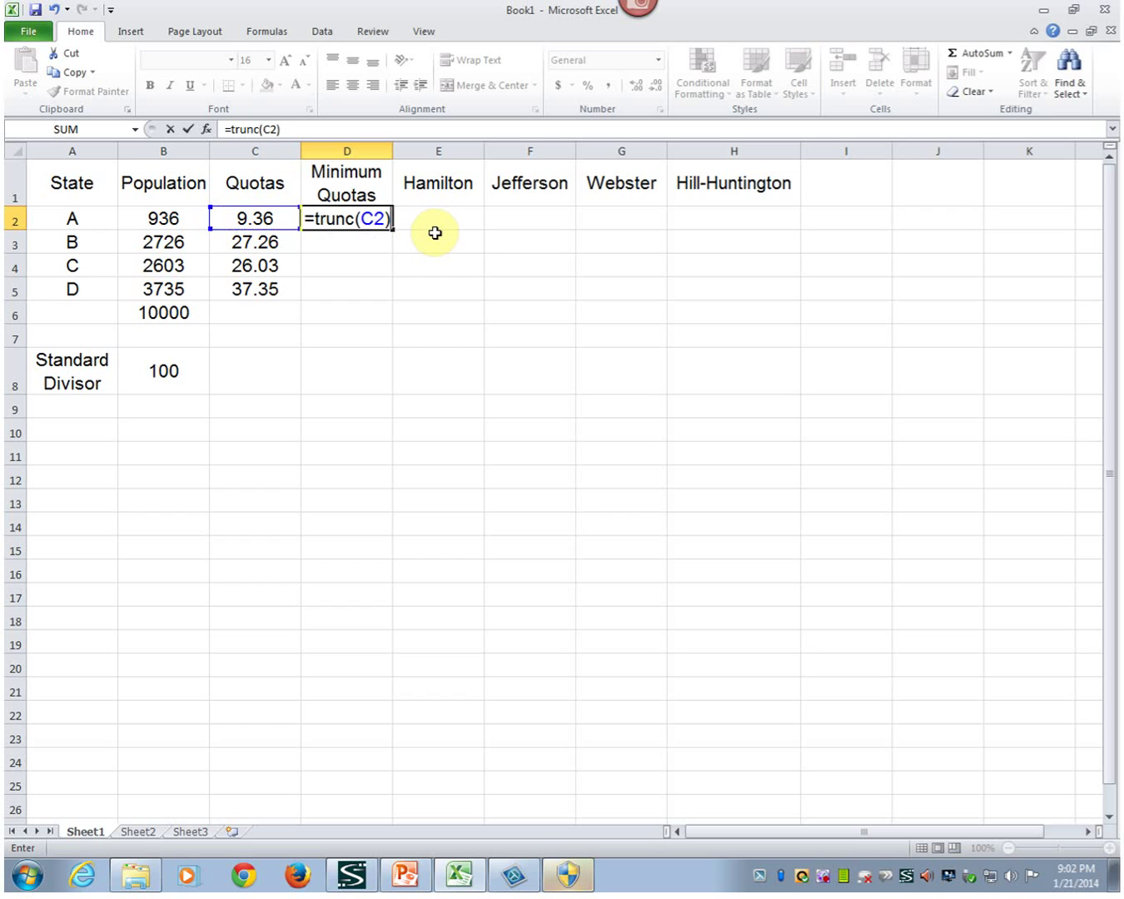
key(Return)
Fill the minimum quota formula from D2 down to D5 for the remaining states
key(Up)
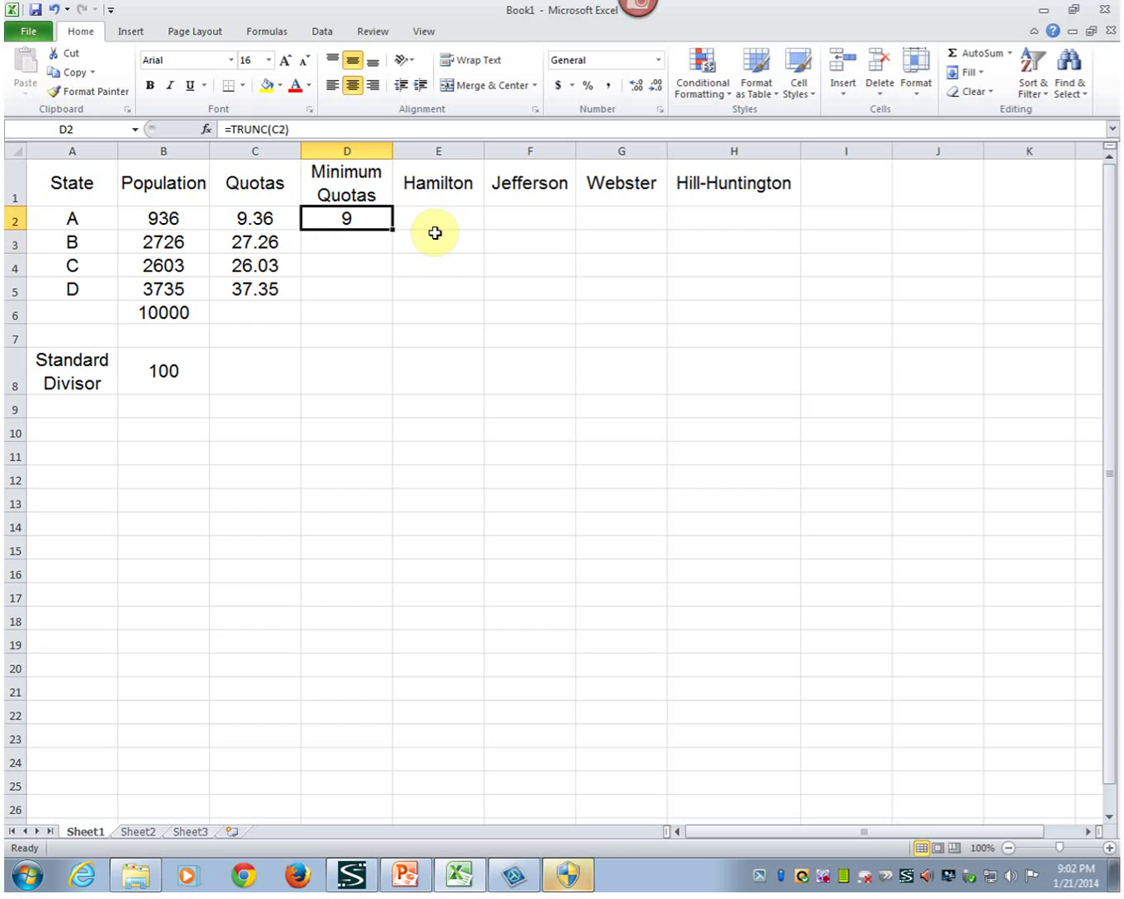
key(shift+Down)
key(shift+Down)
key(shift+Down)
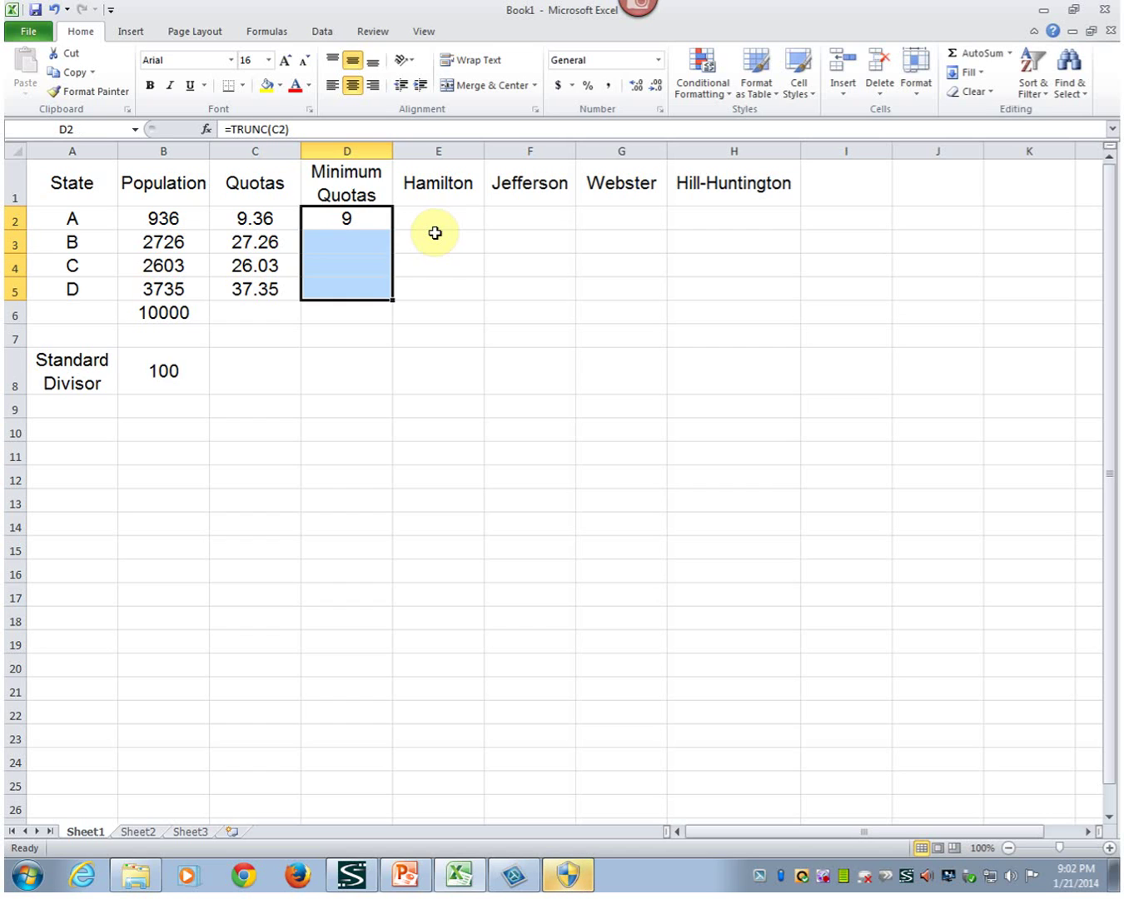
key(ctrl+d)
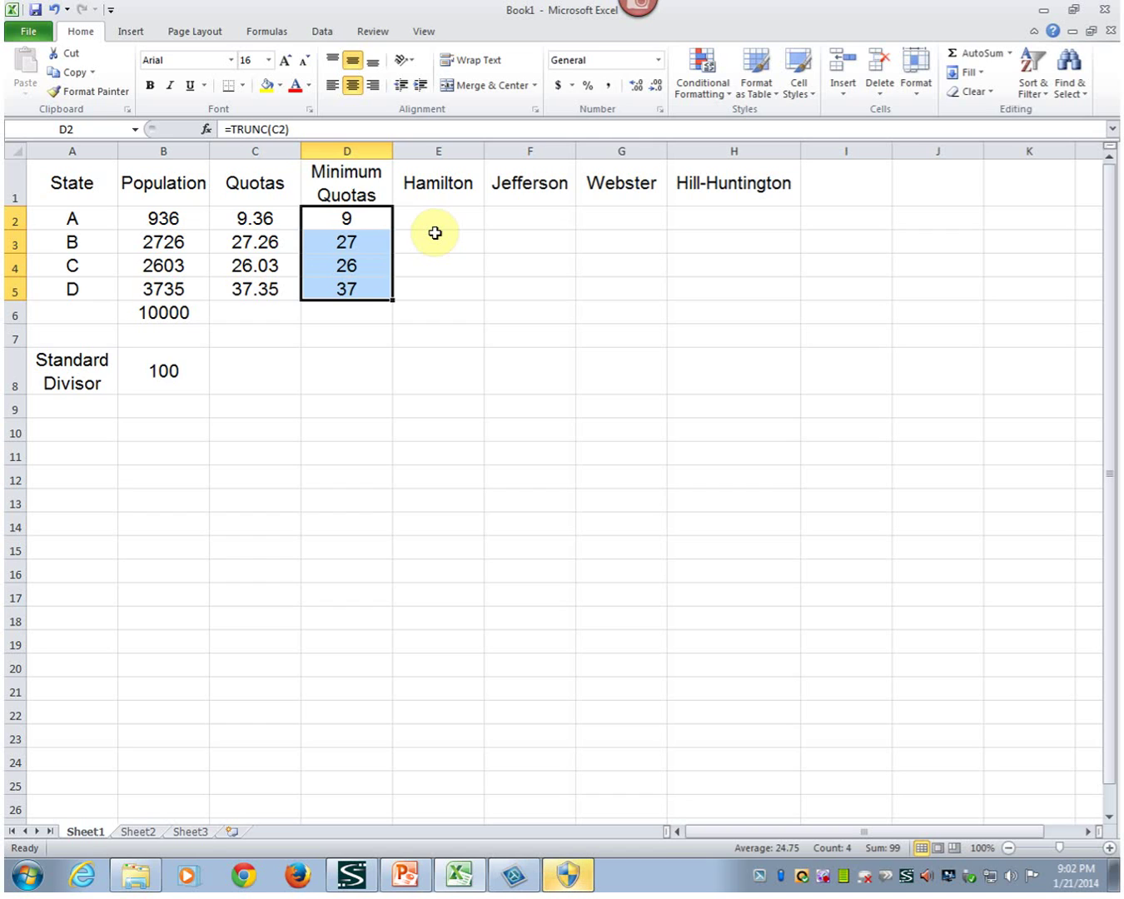
key(Up)
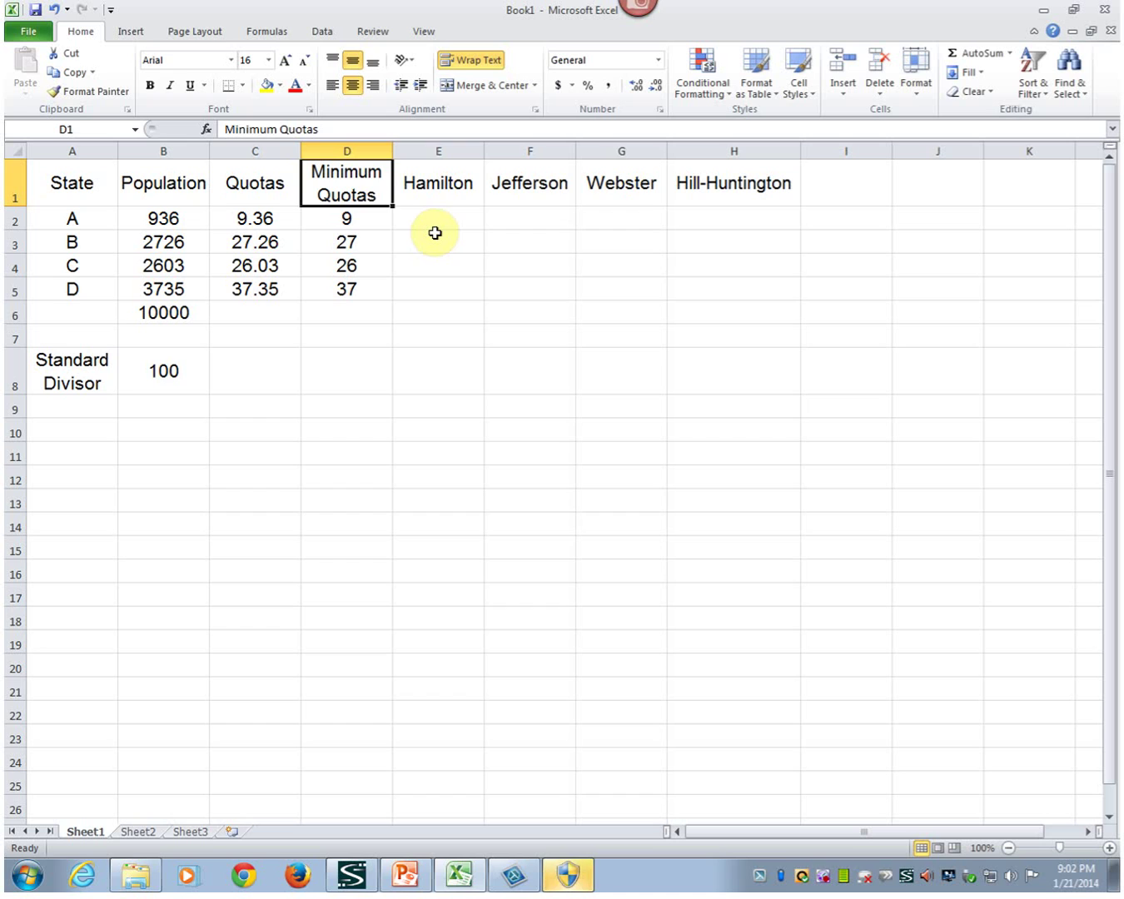
Total the minimum quotas in cell D6 with =sum(D2:D5)
key(Right)
key(Down)
key(Down)
key(Down)
key(Down)
key(Down)
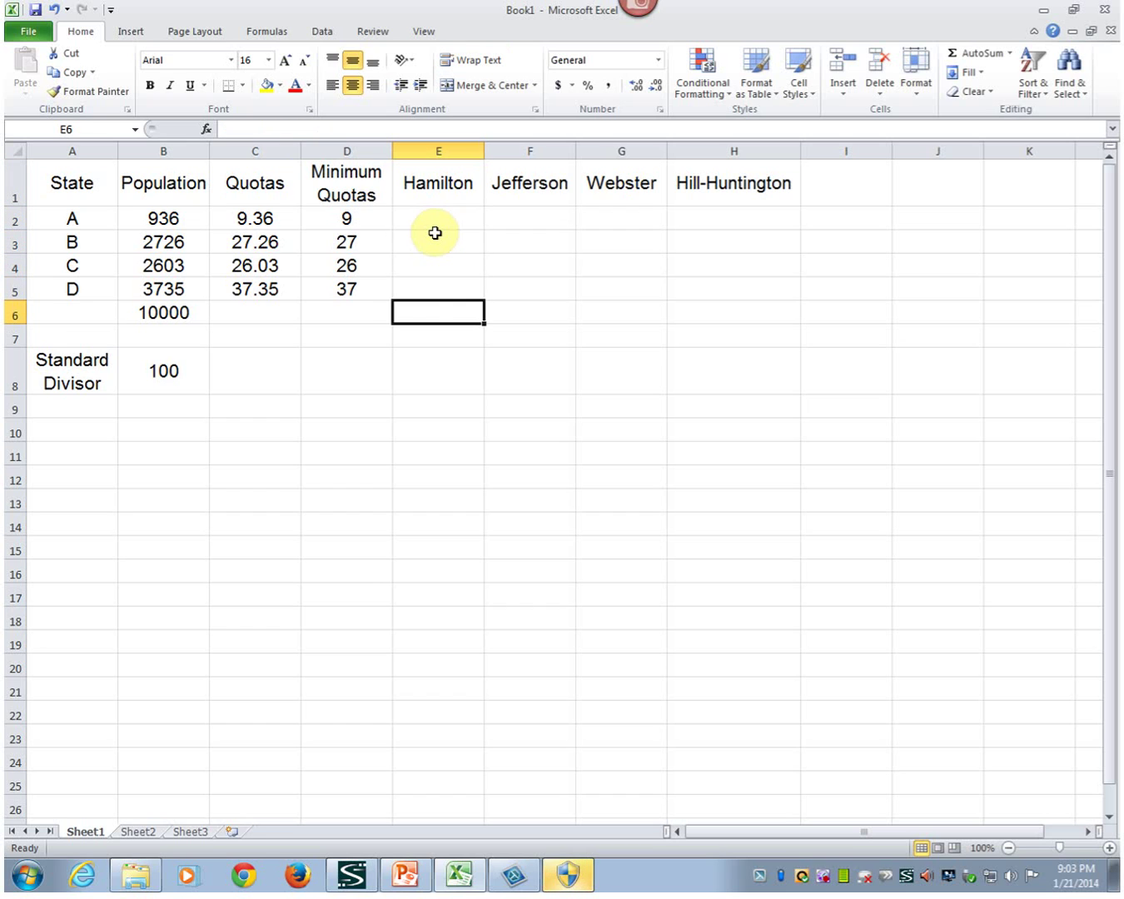
key(Left)
text(=)
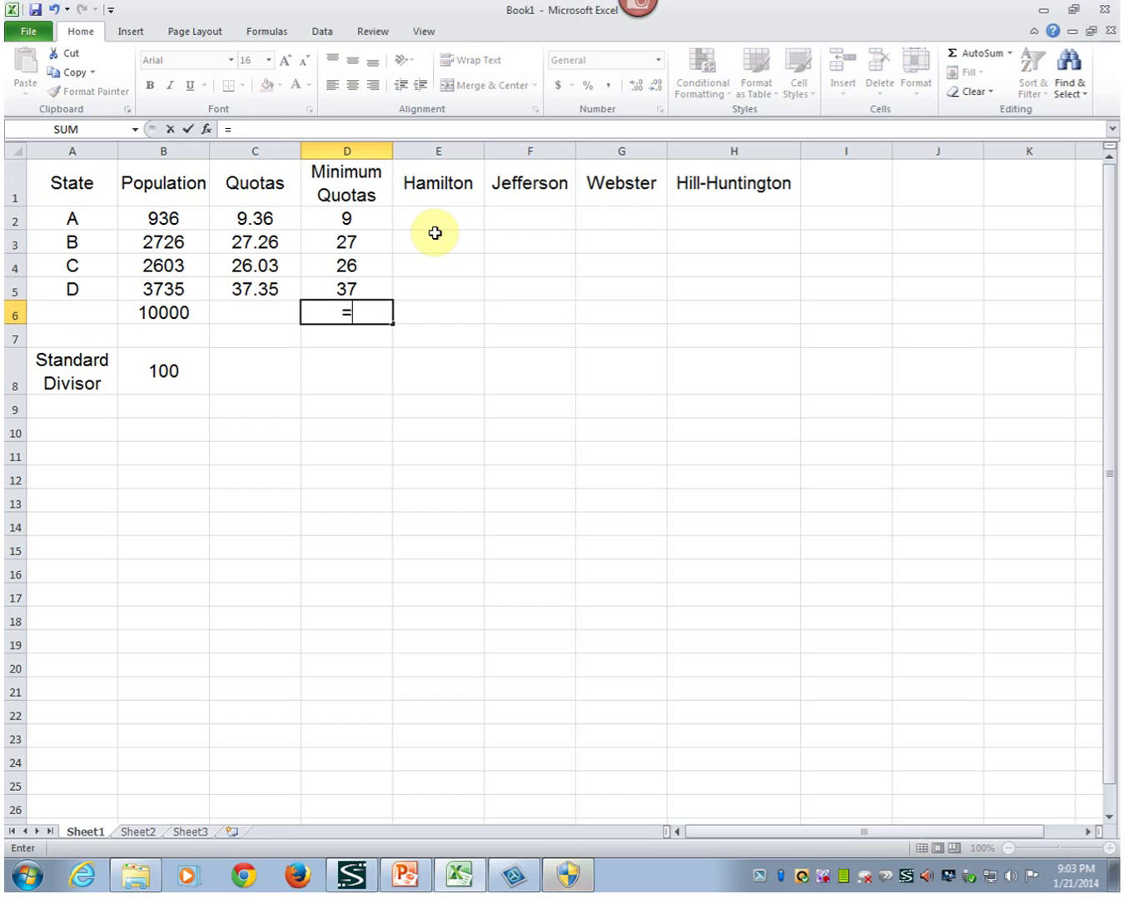
text(sum()
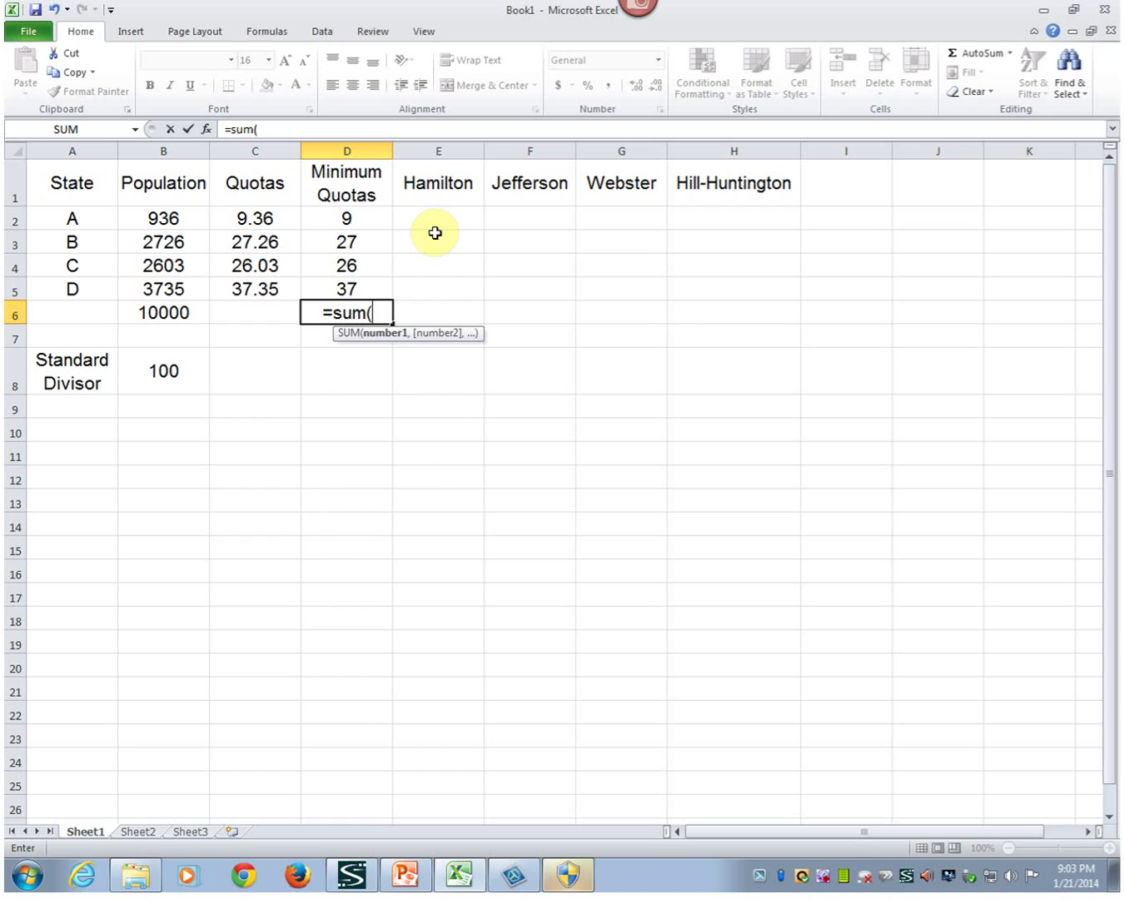
drag(352, 215, 361, 277)
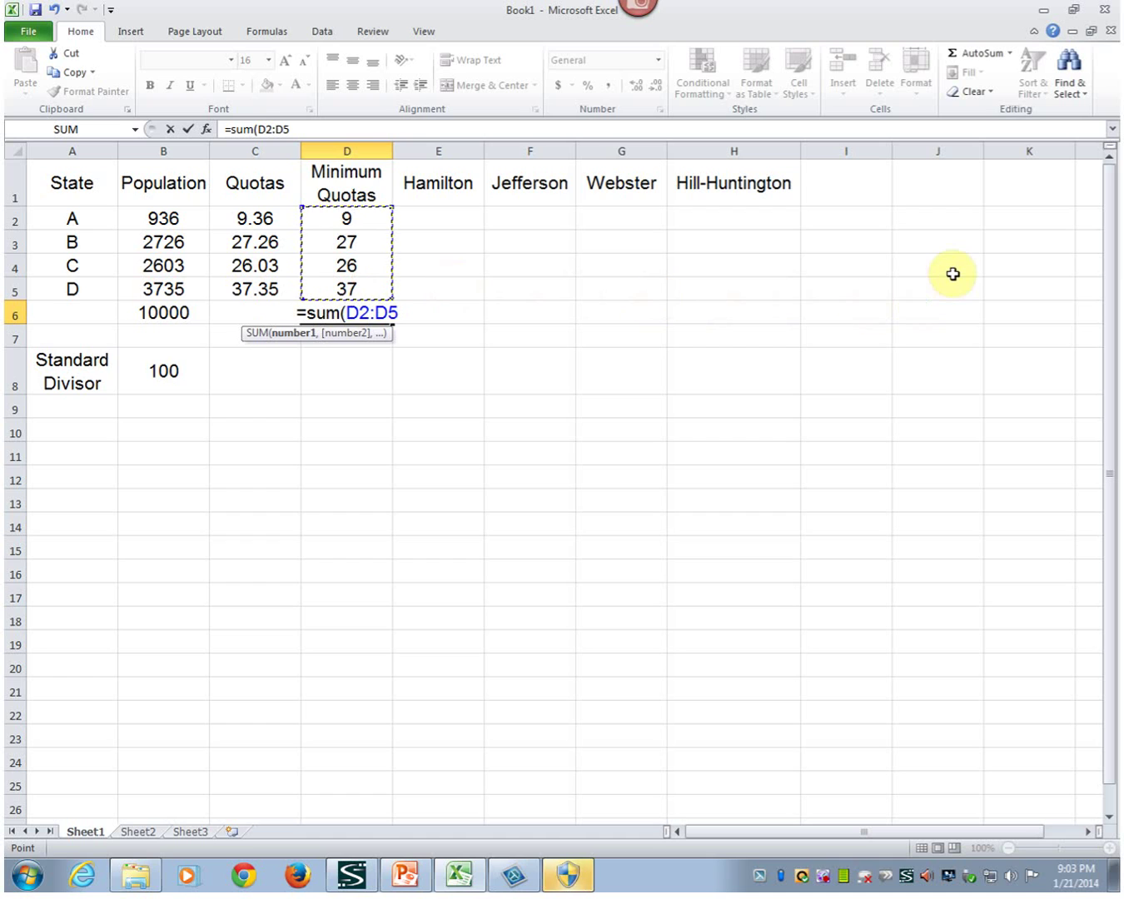
text())
key(Return)
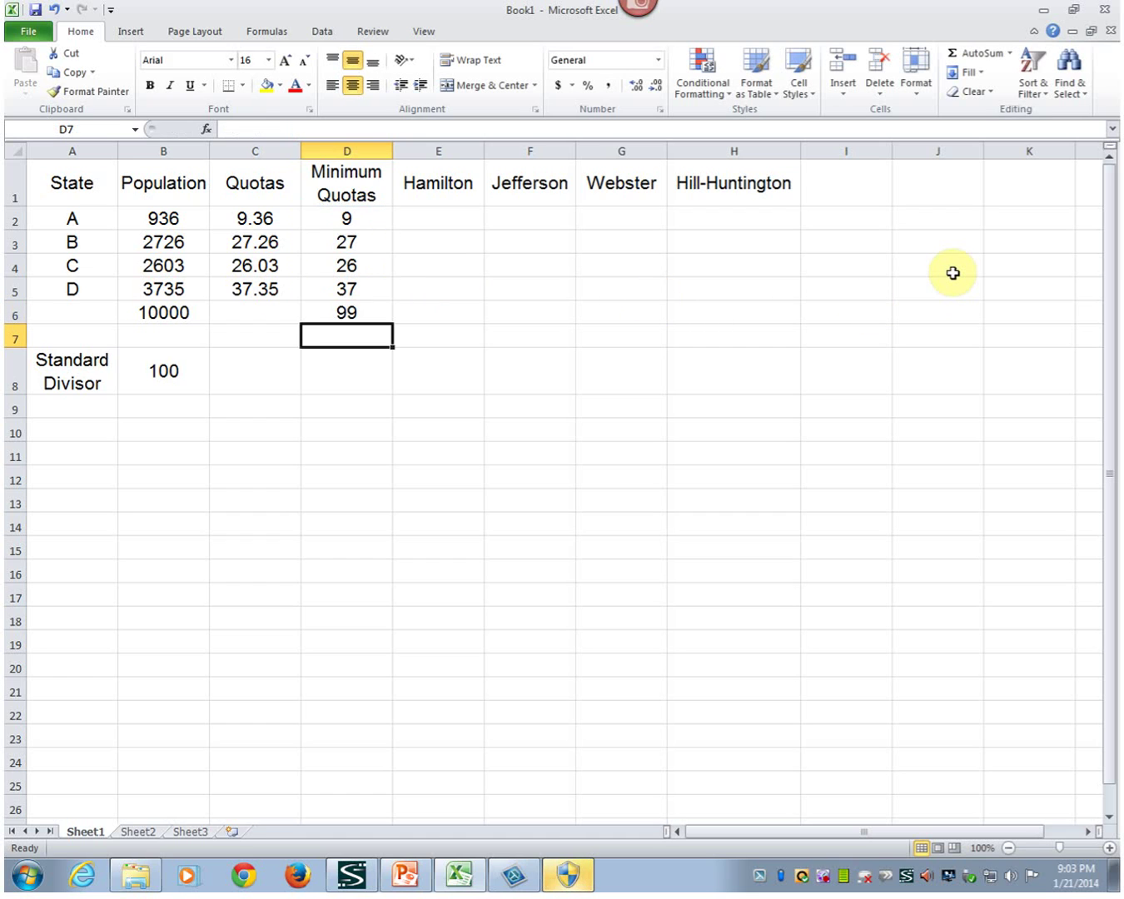
Enter the Hamilton apportionments 10, 27, 26 and 37 for states A to D in cells E2 to E5
key(Up)
key(Right)
key(Up)
key(Up)
key(Up)
key(Up)
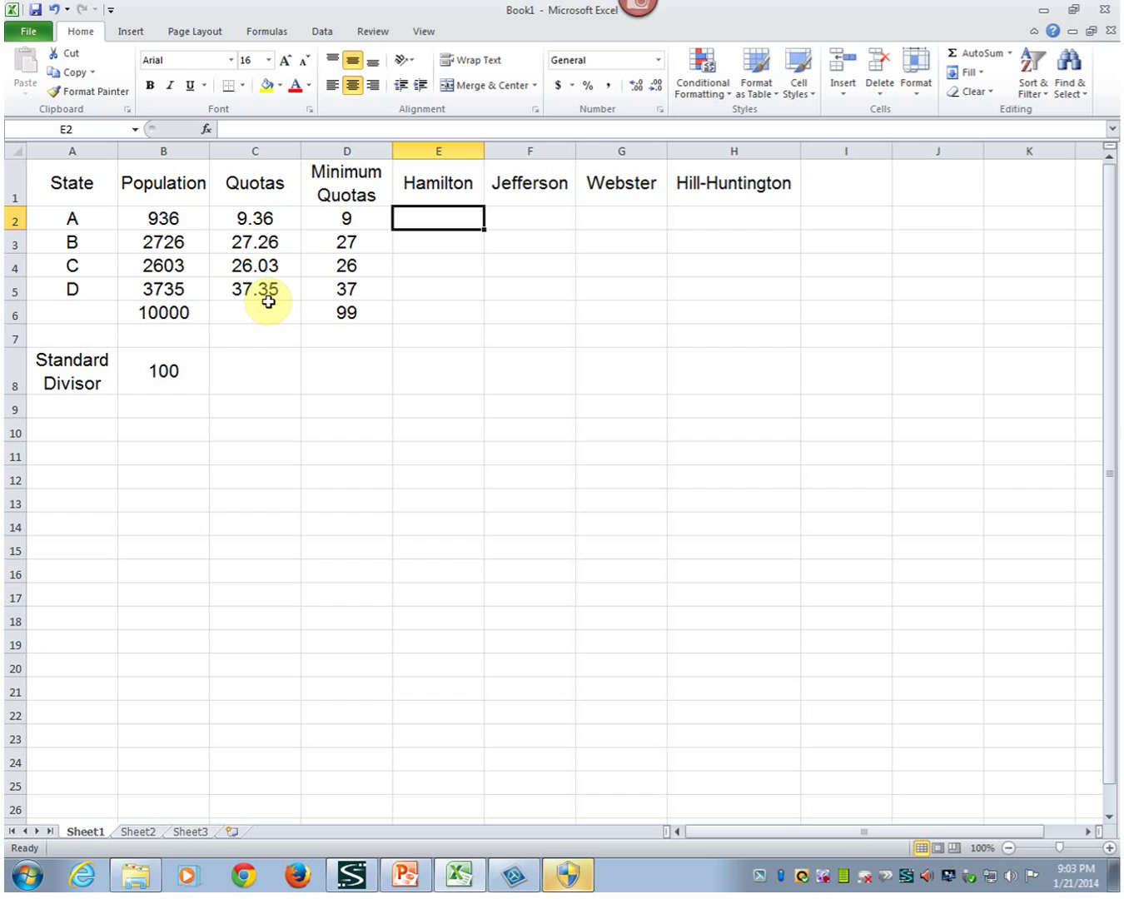
click(271, 222)
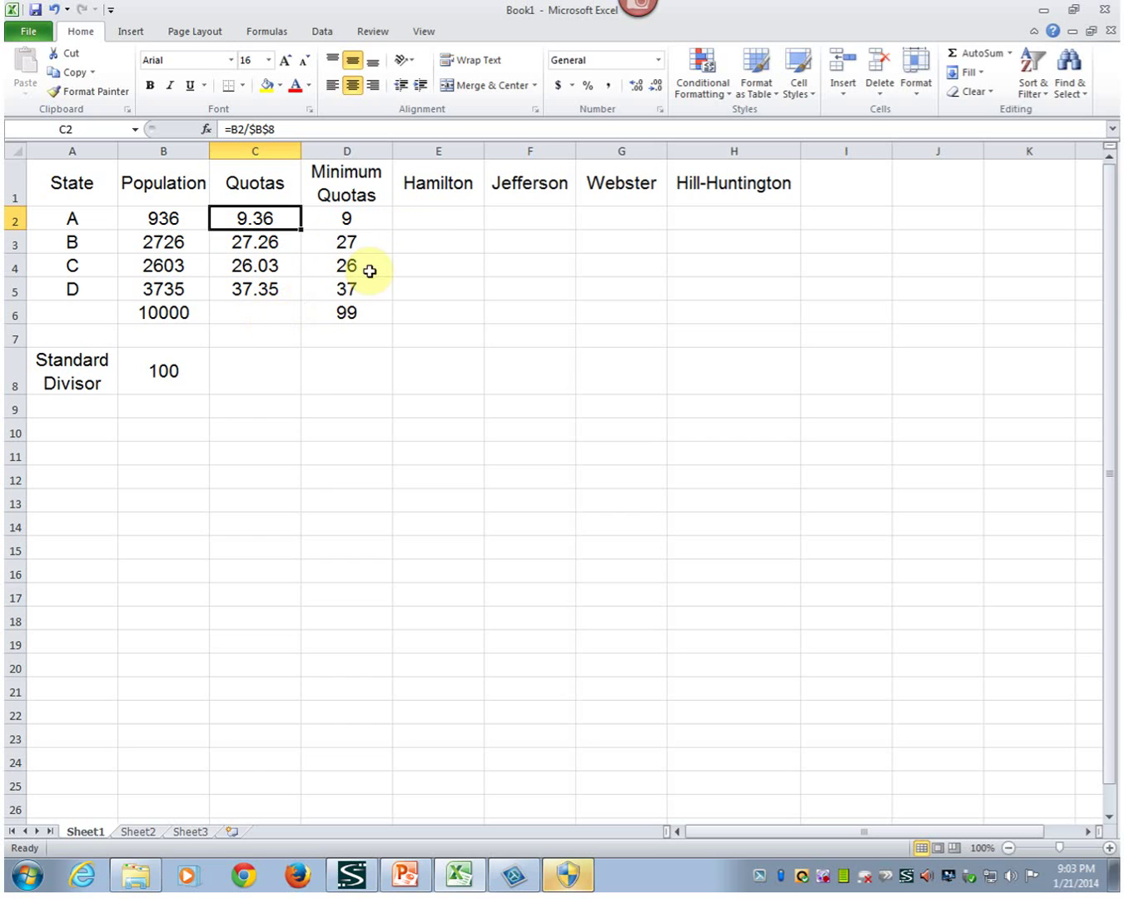
click(428, 220)
text(10)
key(Return)
text(27)
key(Return)
text(26)
key(Return)
text(37)
key(Return)
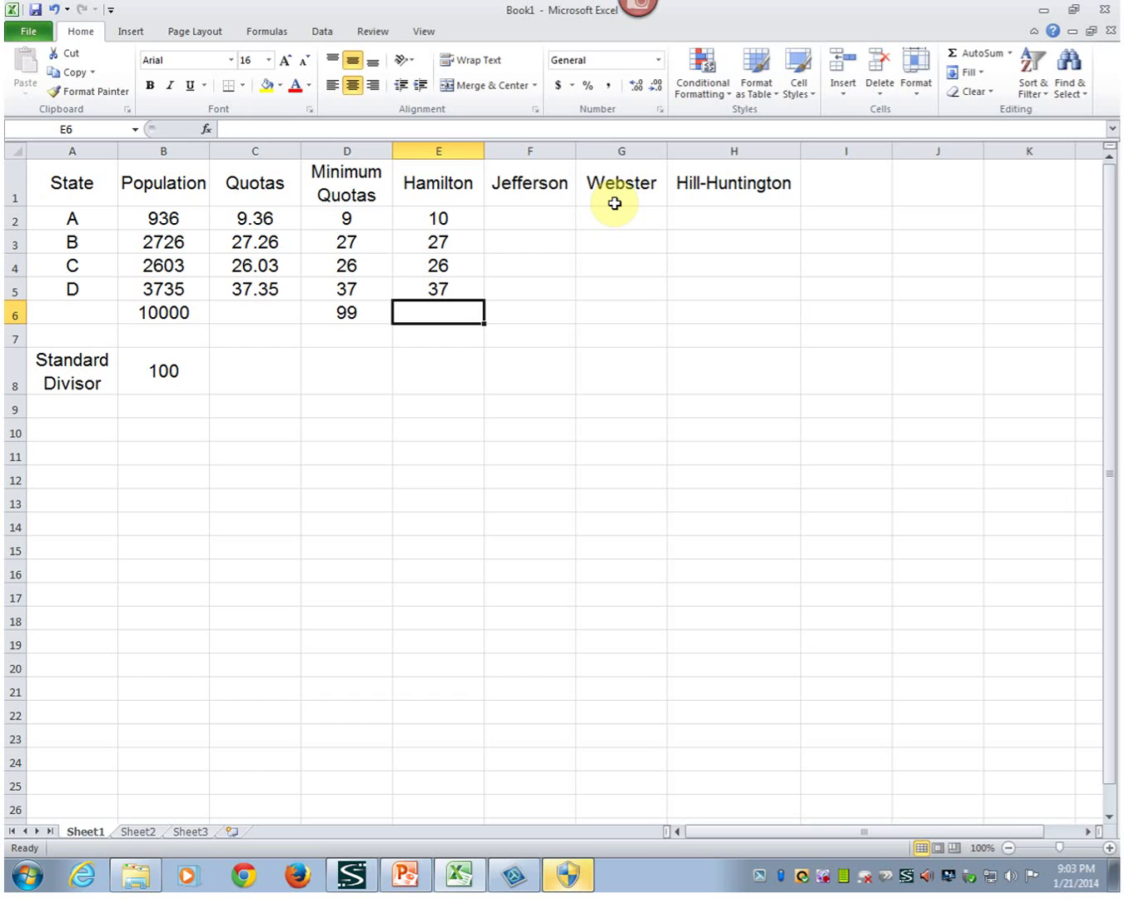
Total the Hamilton apportionments in cell E6 with =sum(e2:e5)
text(=a)
key(BackSpace)
text(sm)
key(BackSpace)
text(um()
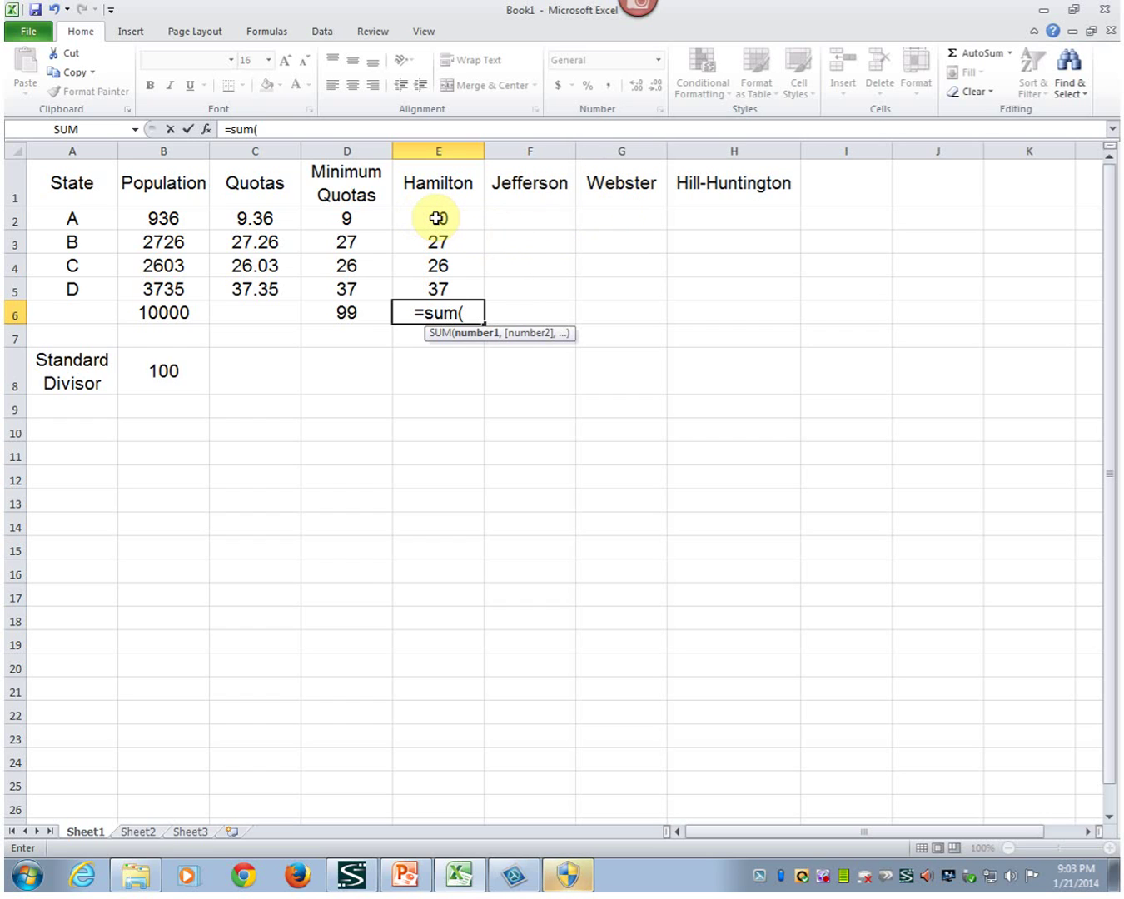
text(e2)
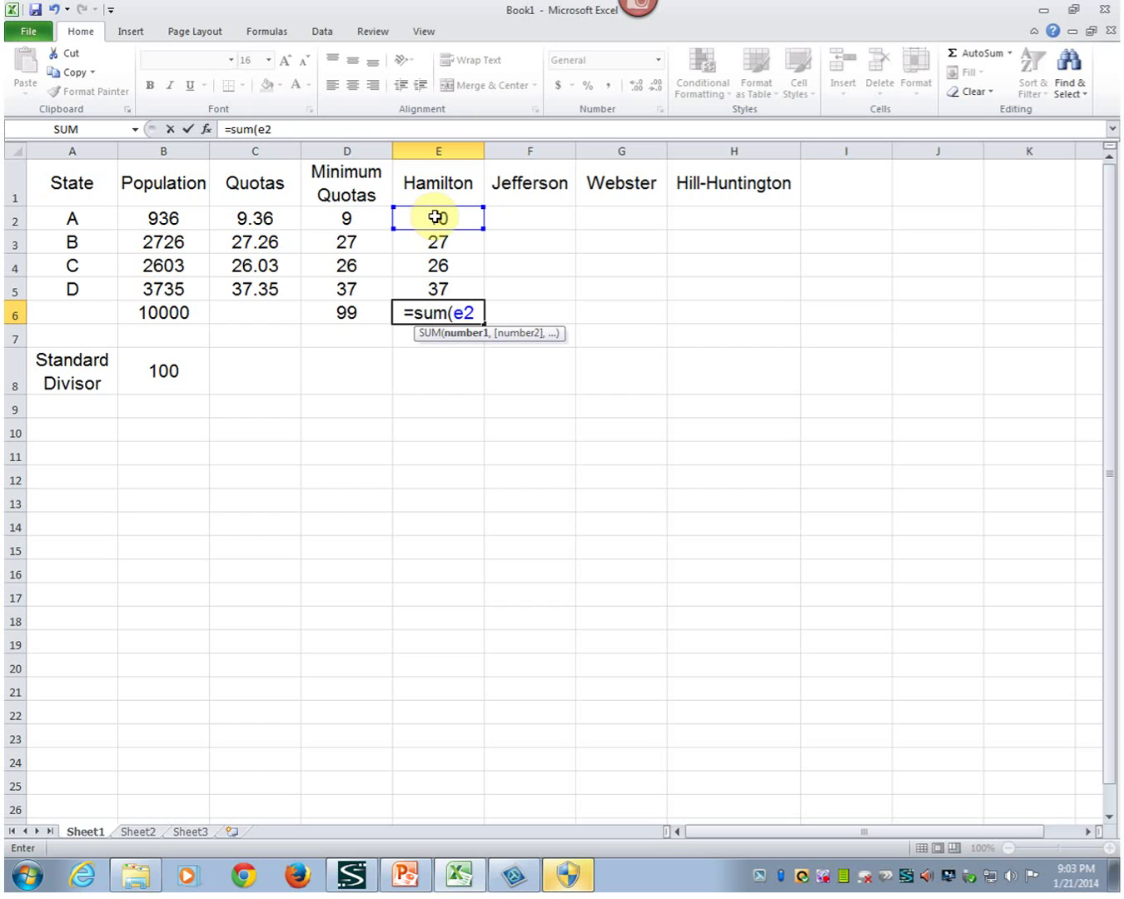
text(:)
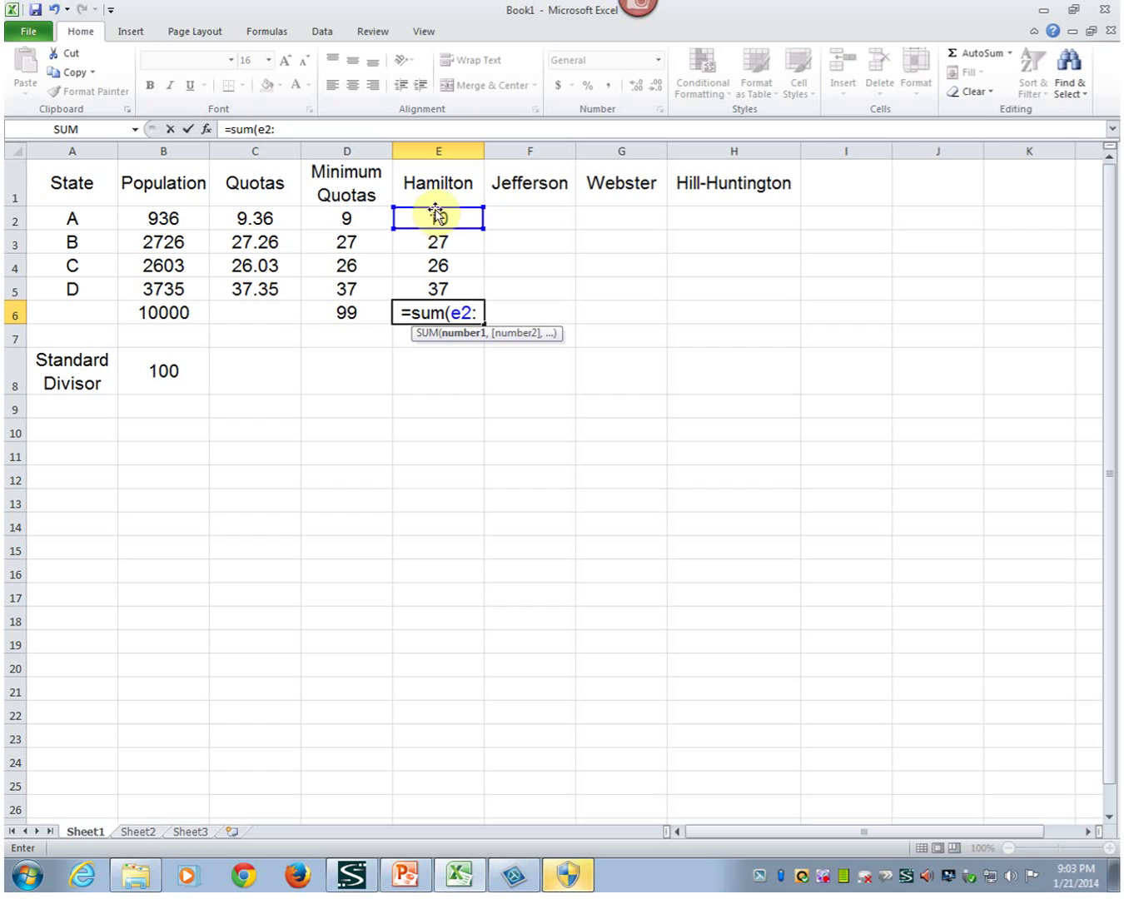
text(e)
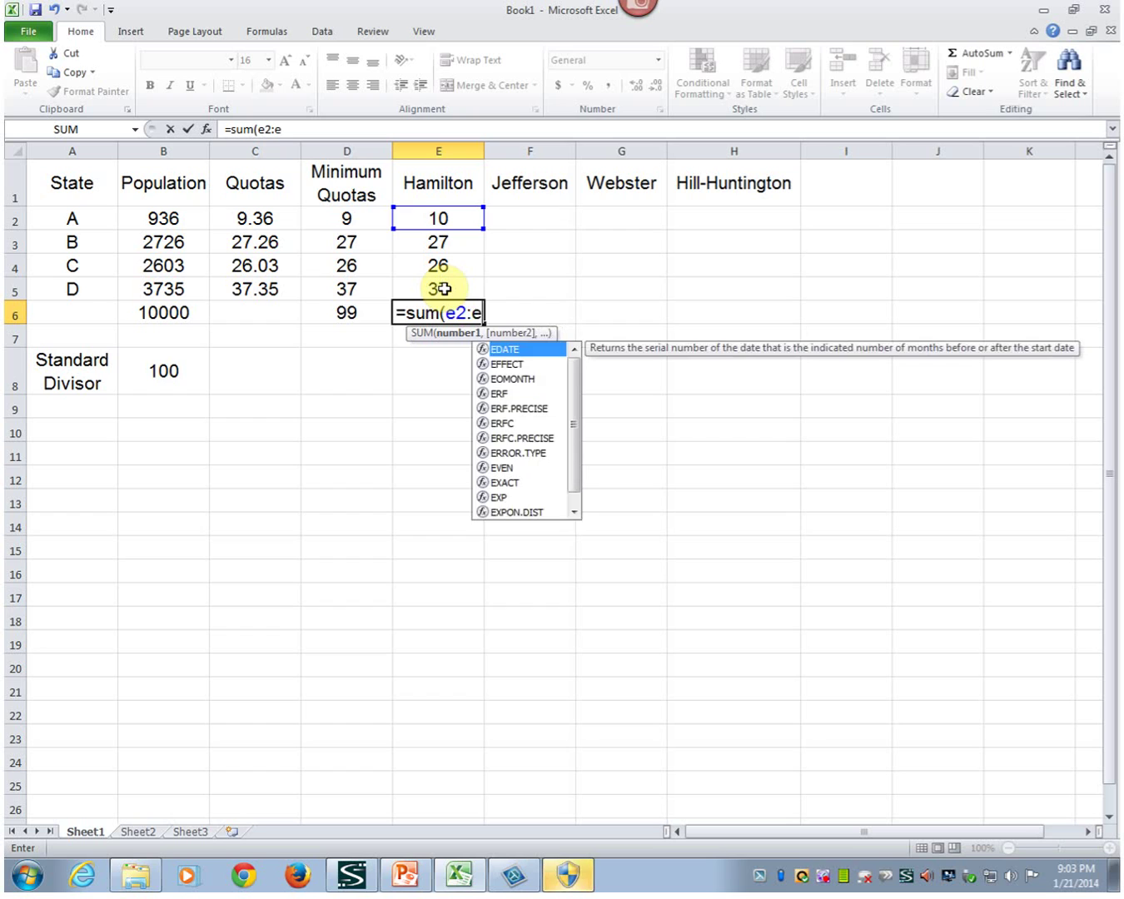
text(5))
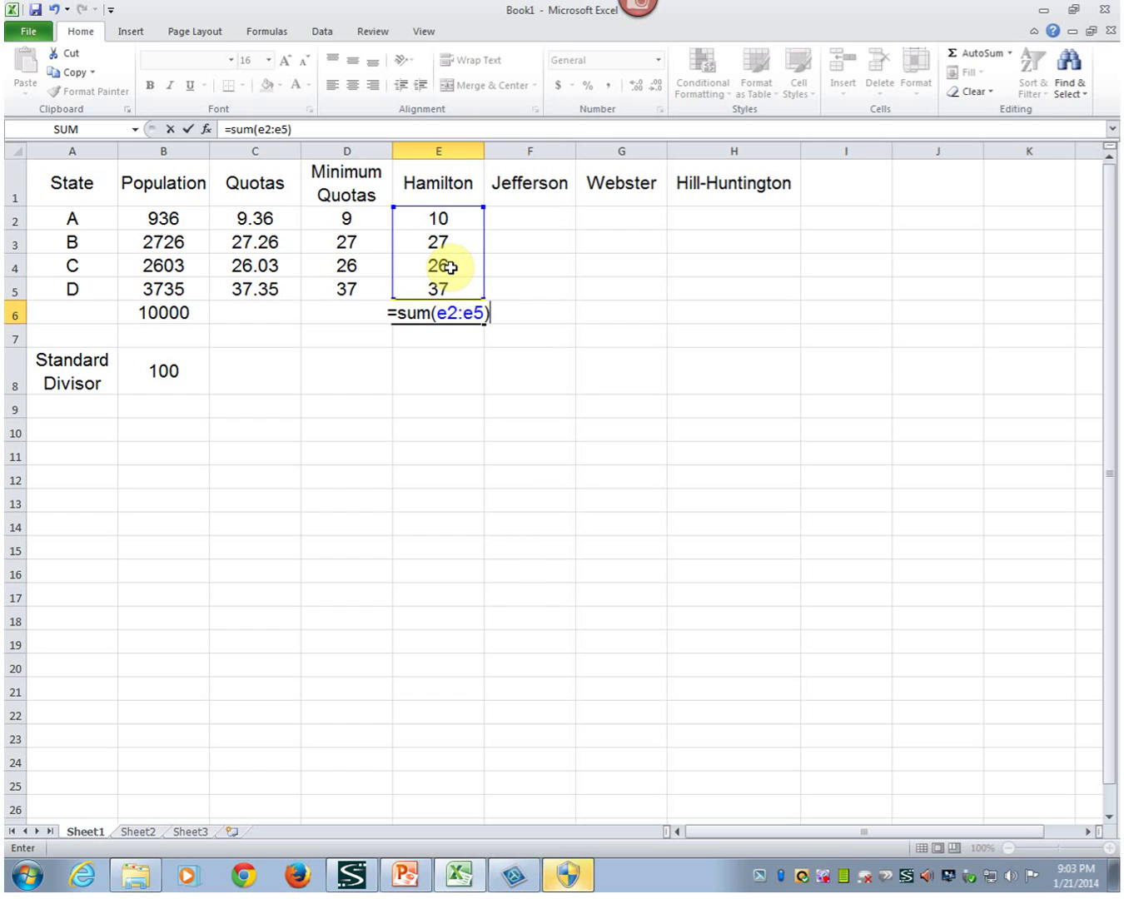
key(Return)
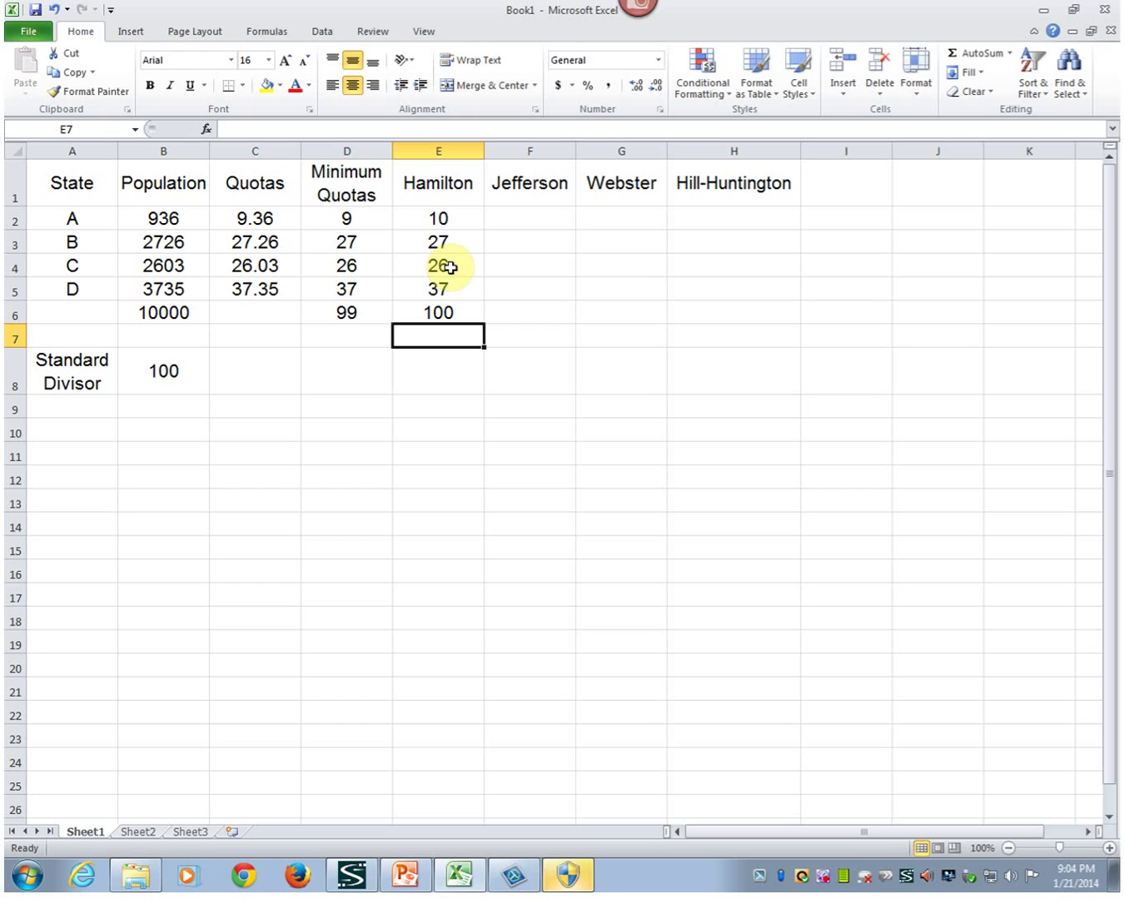
Enter the label "Modified Divisors" in cell A9 and wrap its text
click(73, 410)
text(M)
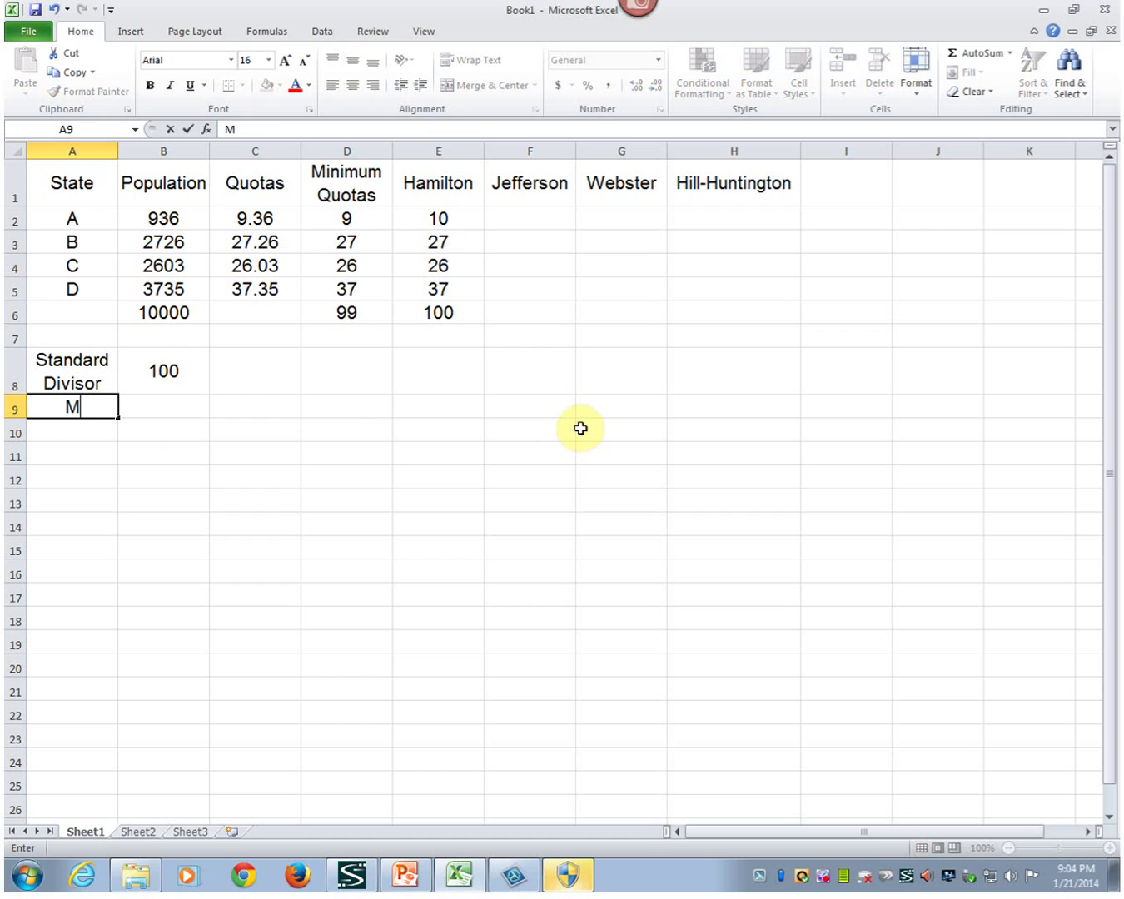
text(odified Div)
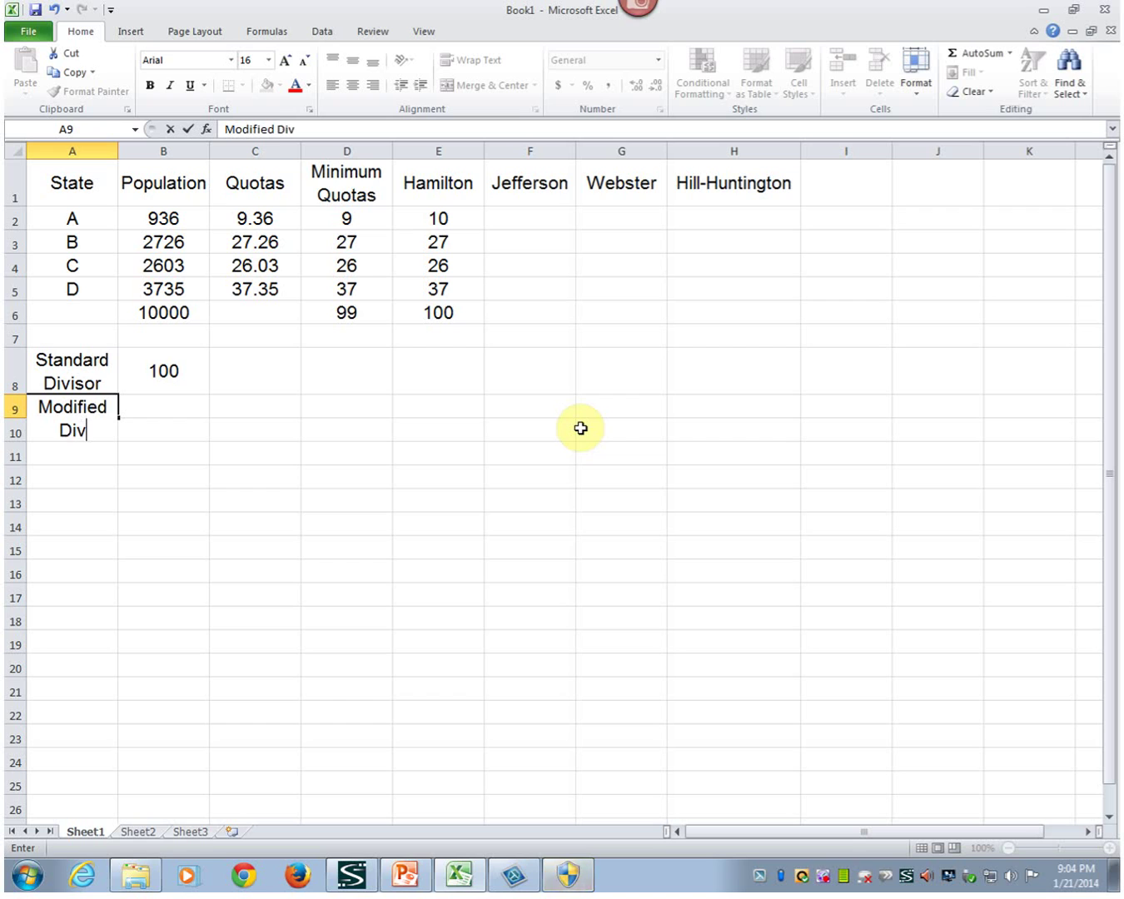
text(isors)
key(Return)
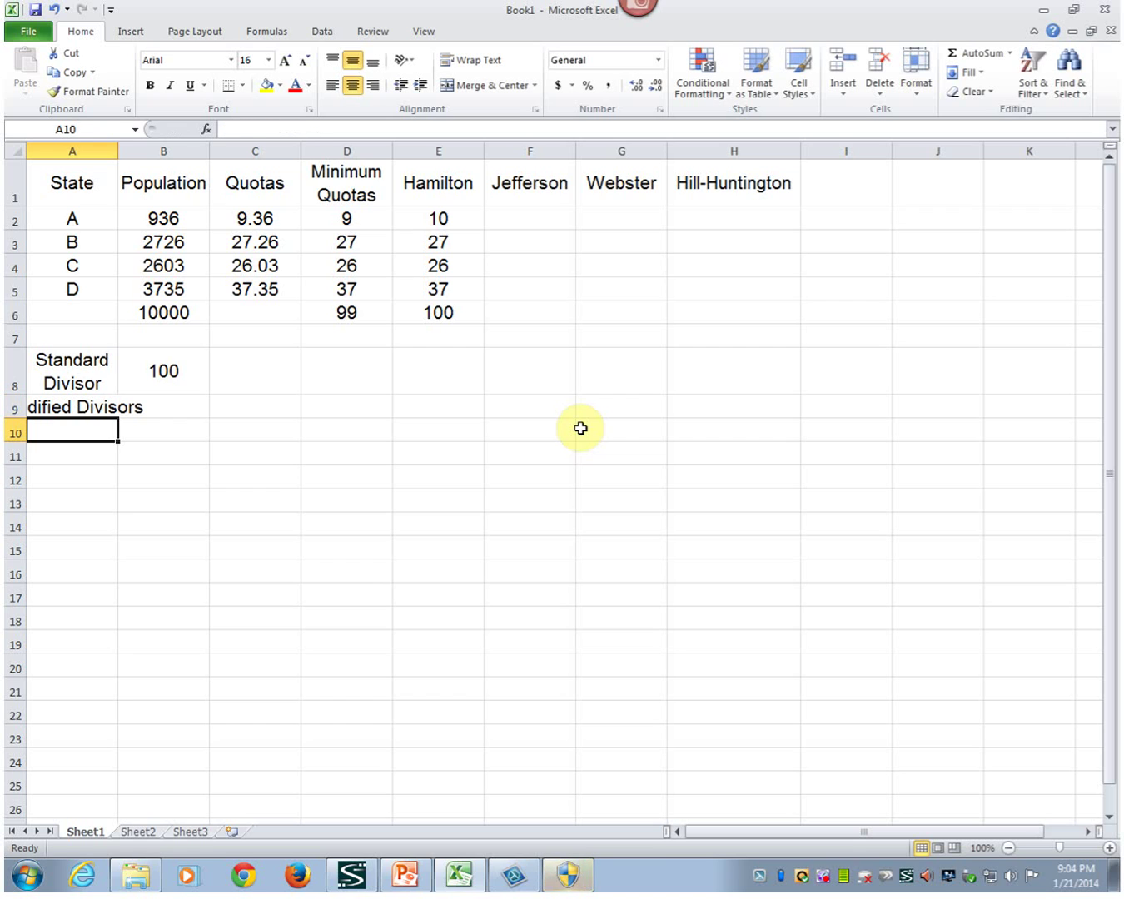
key(Up)
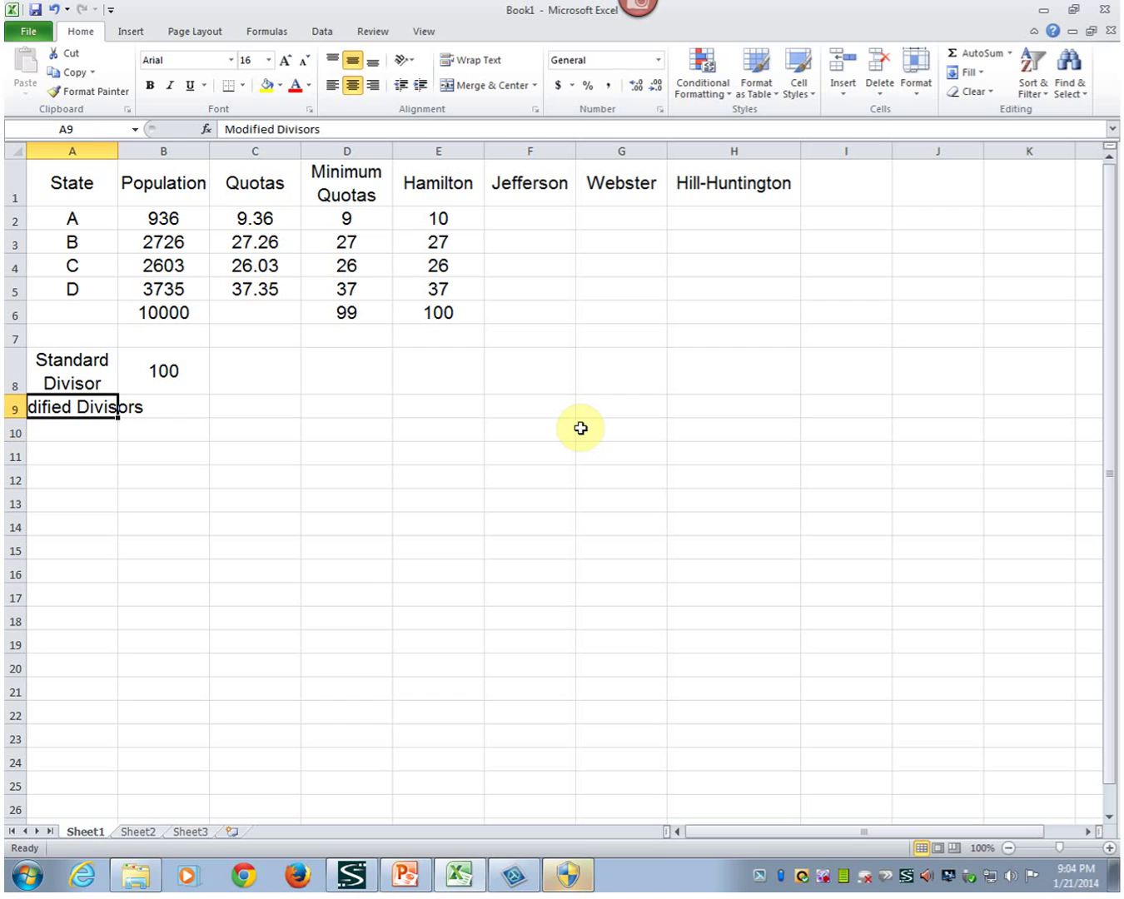
click(488, 64)
Enter the label "Jefferson" in cell B9 and its trial modified divisor 99 in B10
click(158, 428)
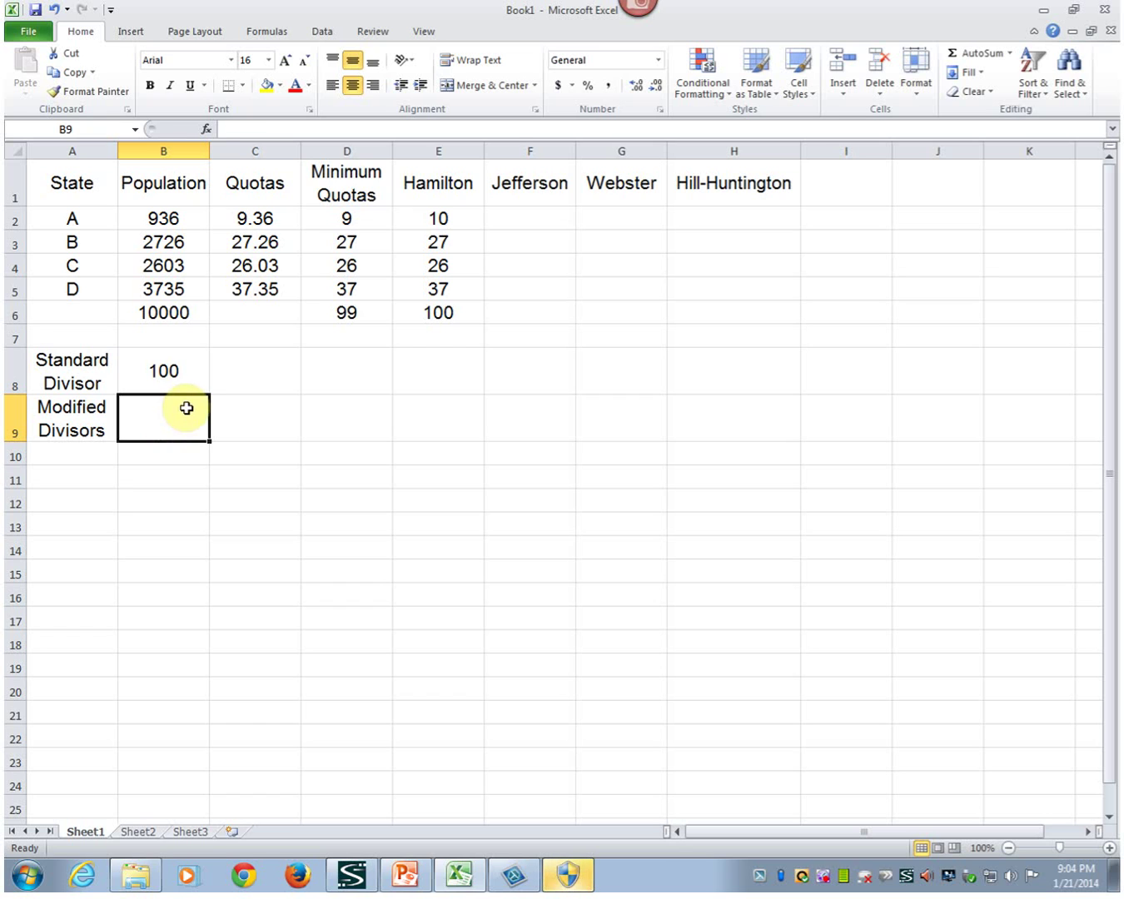
text(Jefferson)
key(Return)
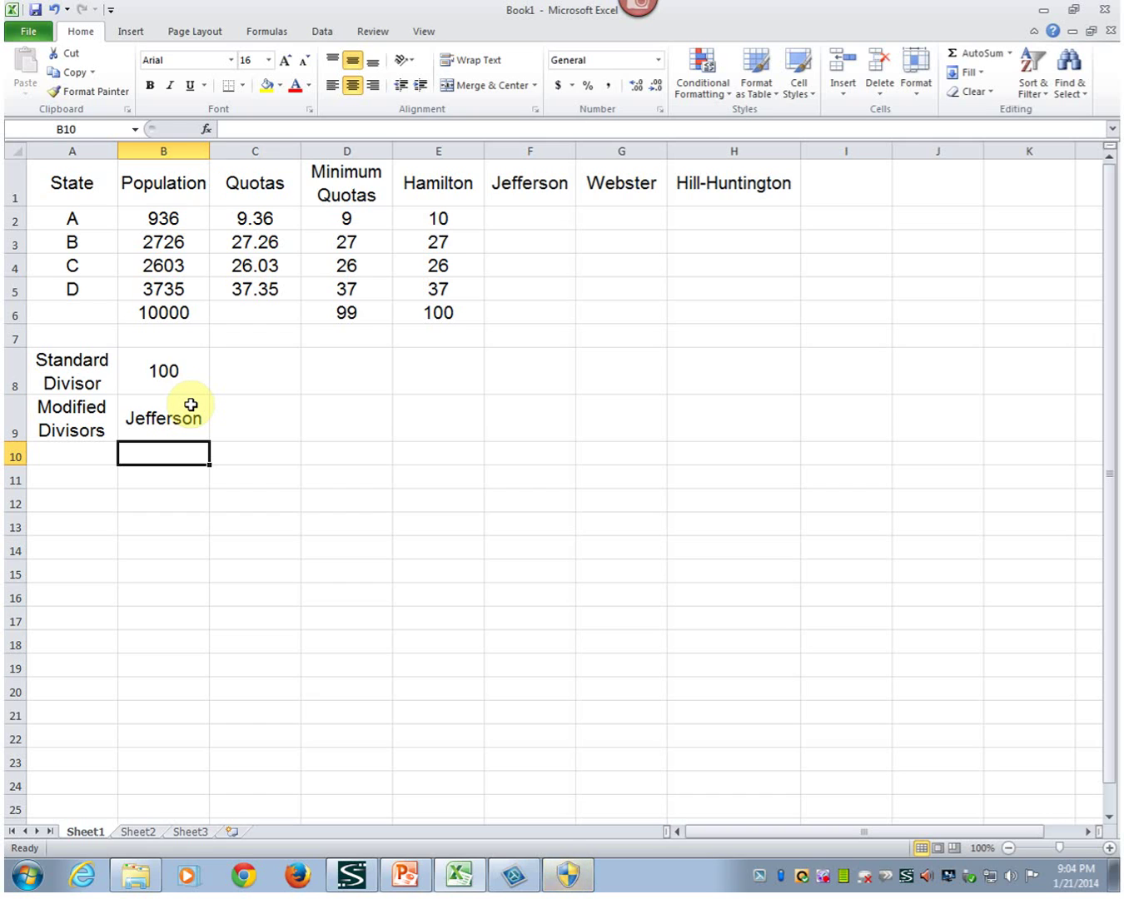
text(99)
key(Return)
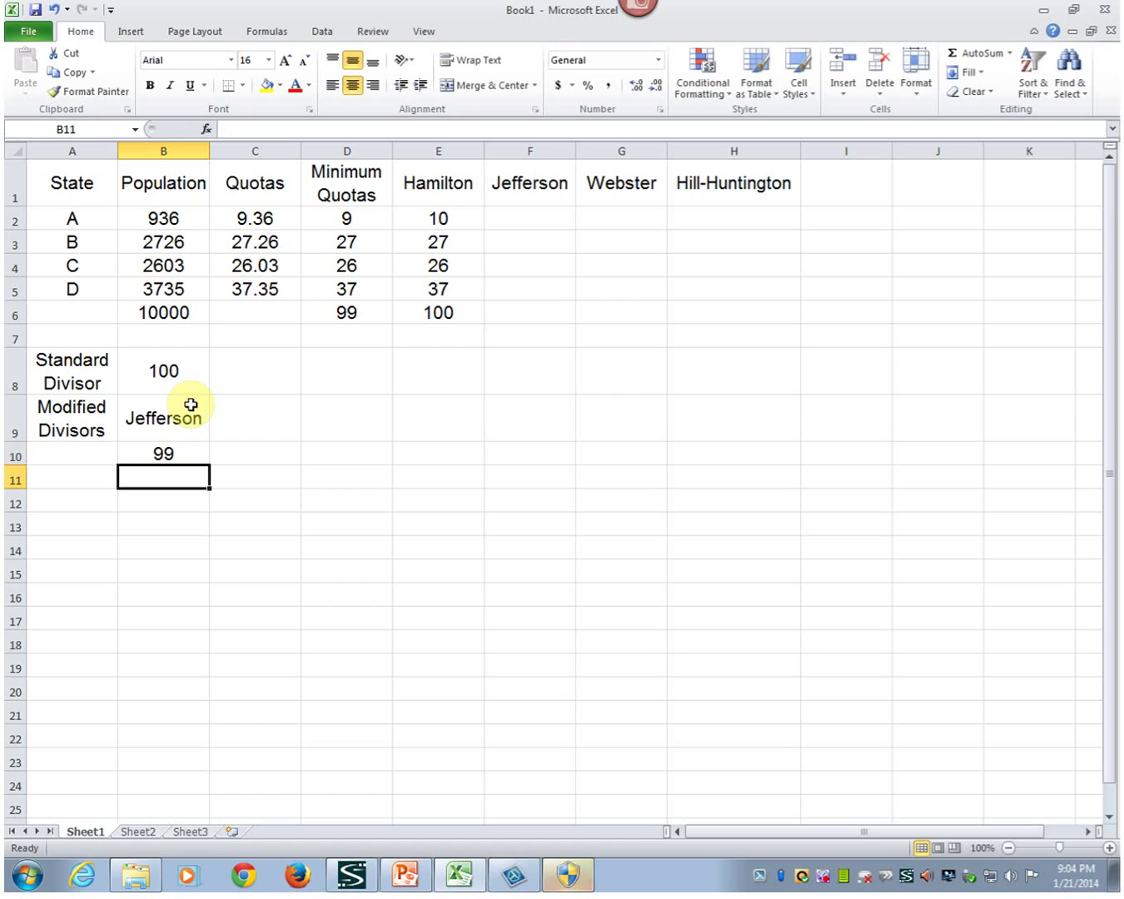
key(Up)
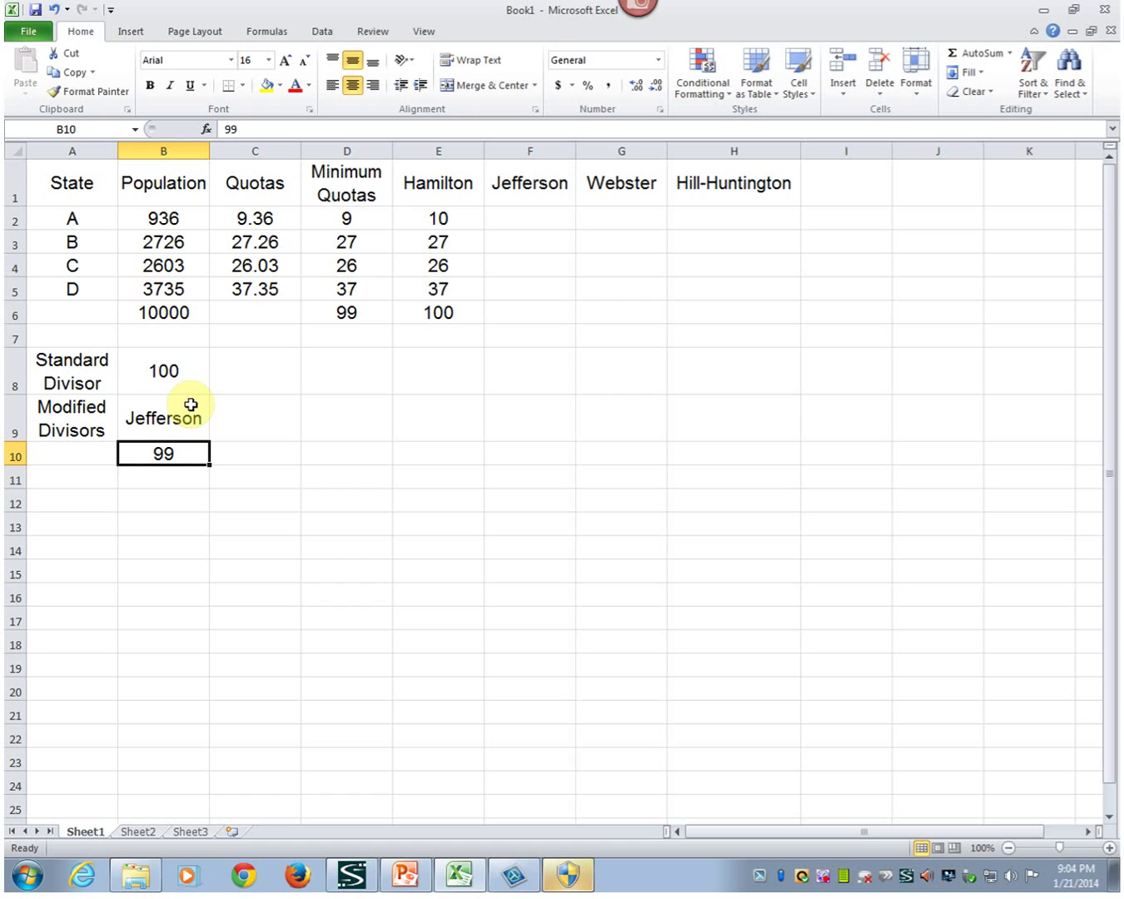
Insert a blank column between the Hamilton and Jefferson columns and select its heading cell F1
click(524, 219)
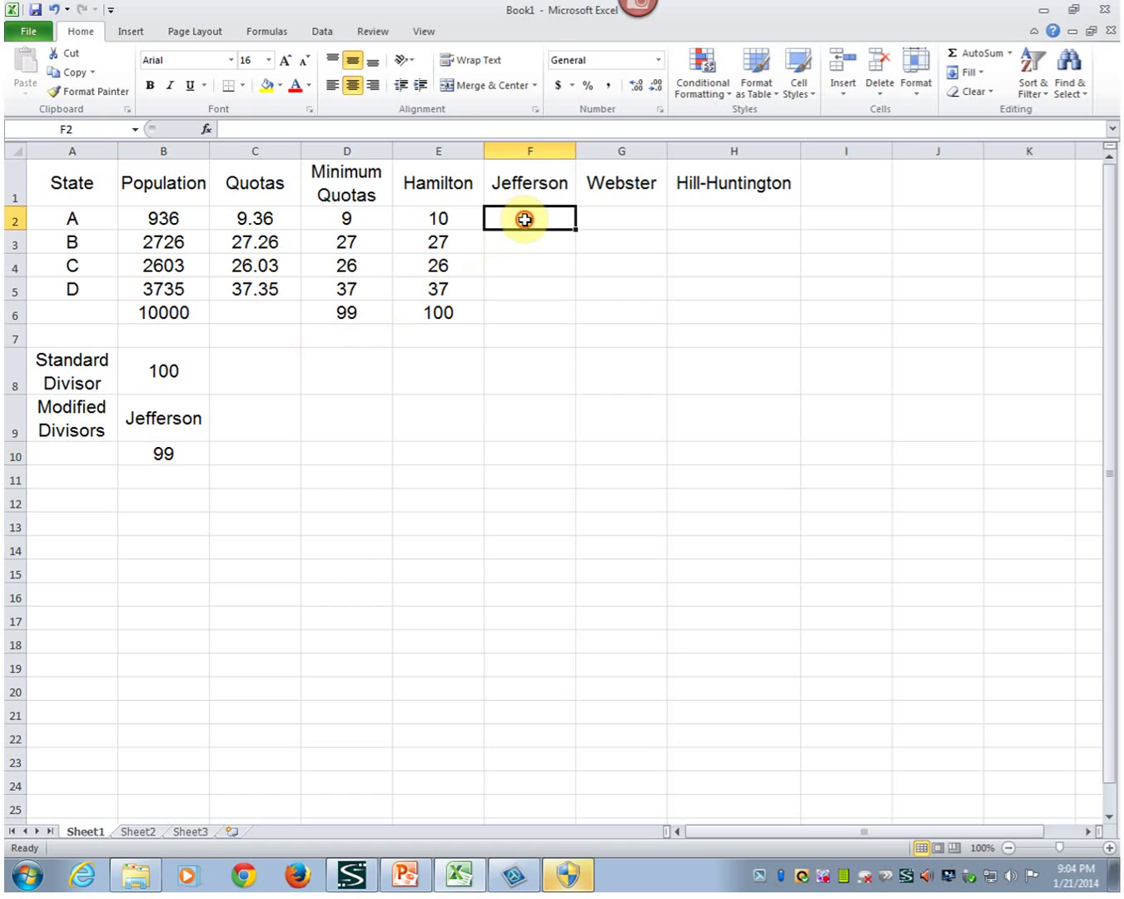
click(527, 150)
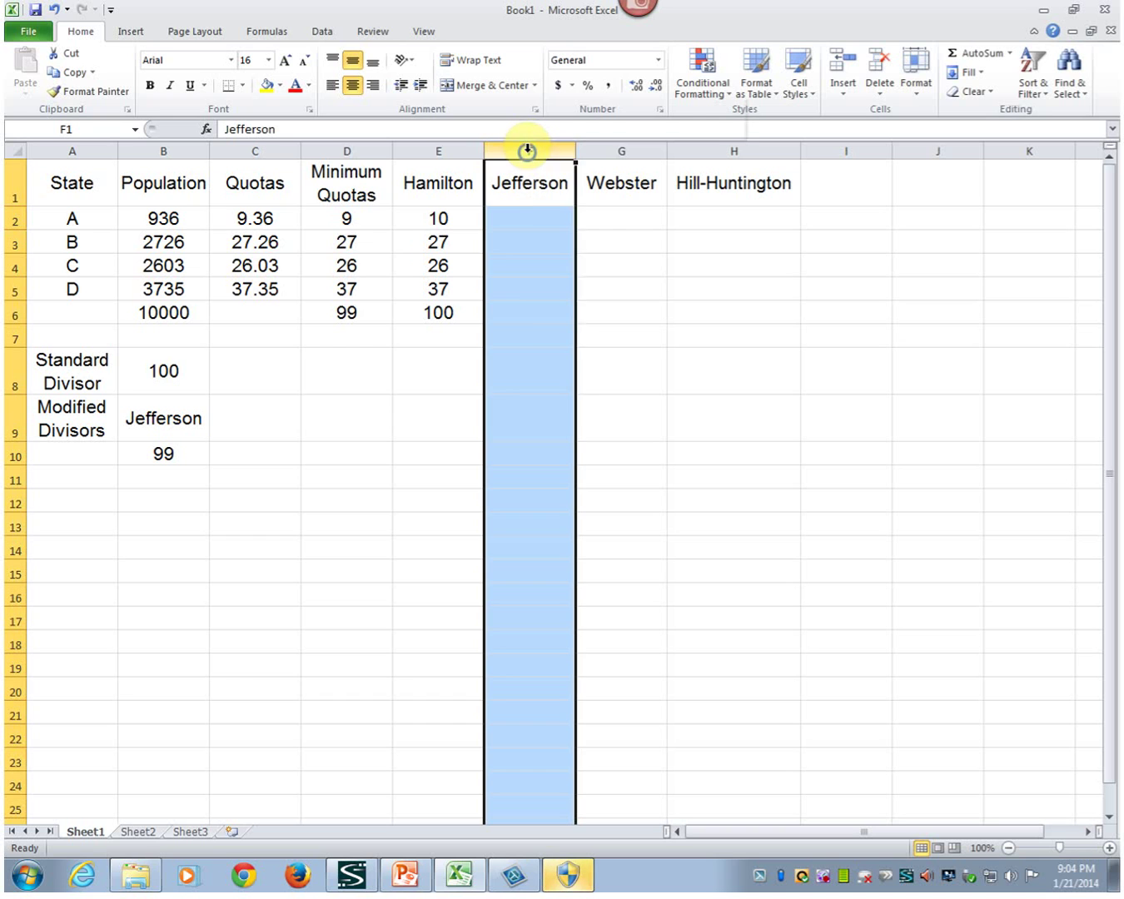
right_click(529, 153)
click(572, 267)
click(513, 175)
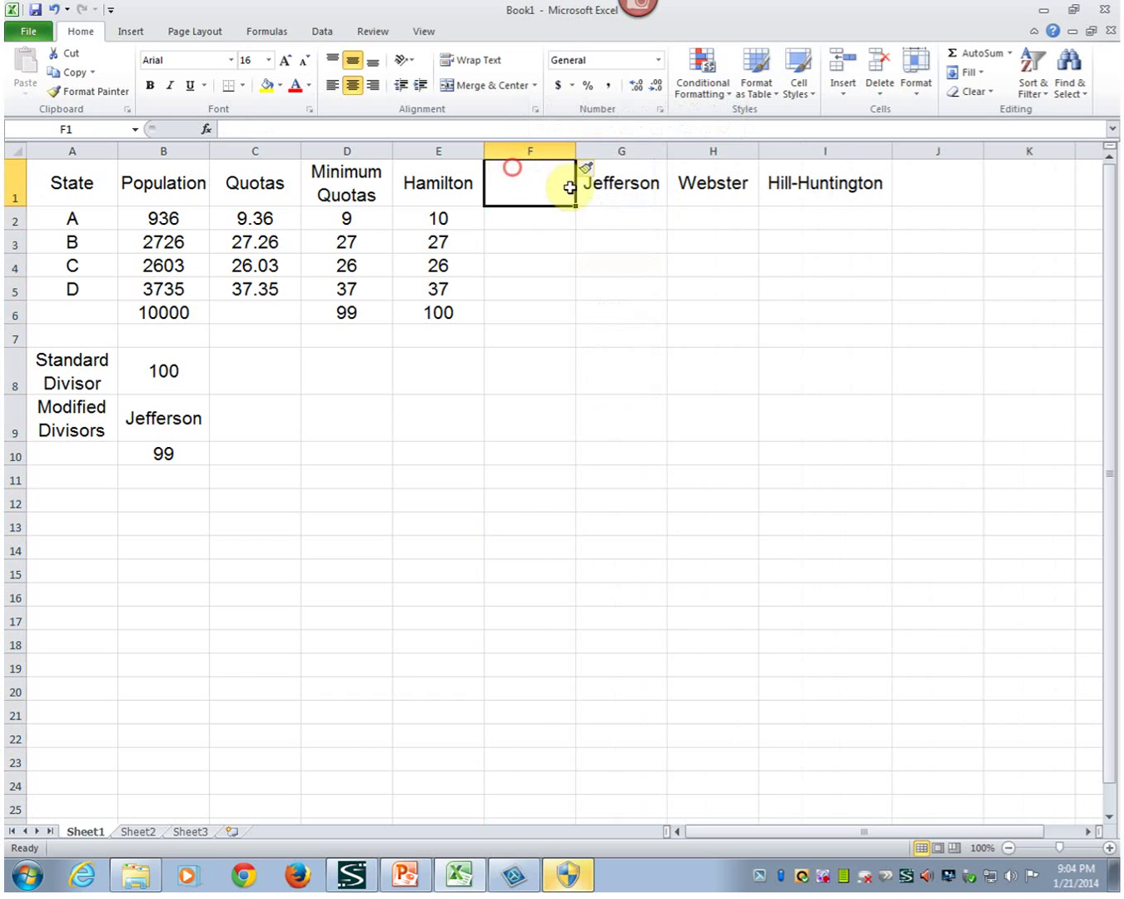
Enter the heading "J Modified Quotas" in cell F1 and wrap its text
text(J Mo)
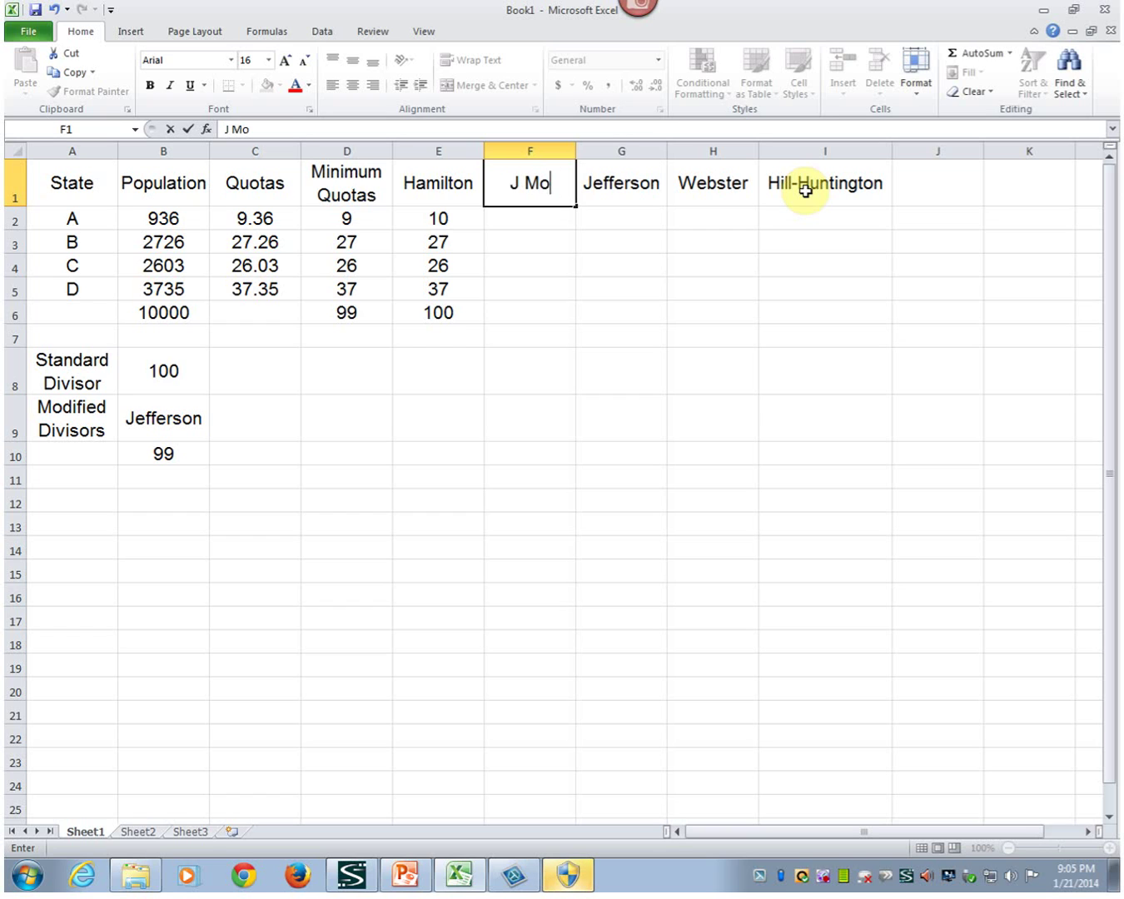
text(dified Quots)
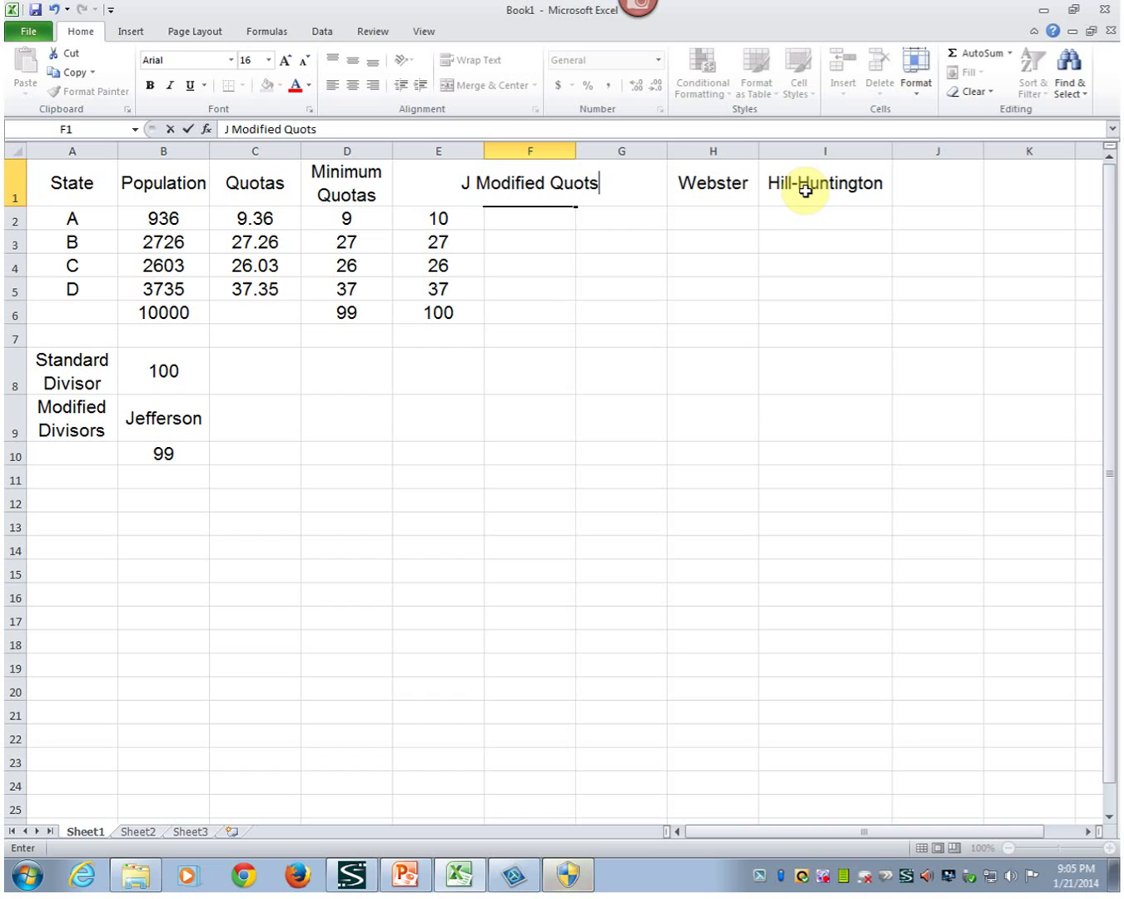
key(BackSpace)
text(as)
key(Return)
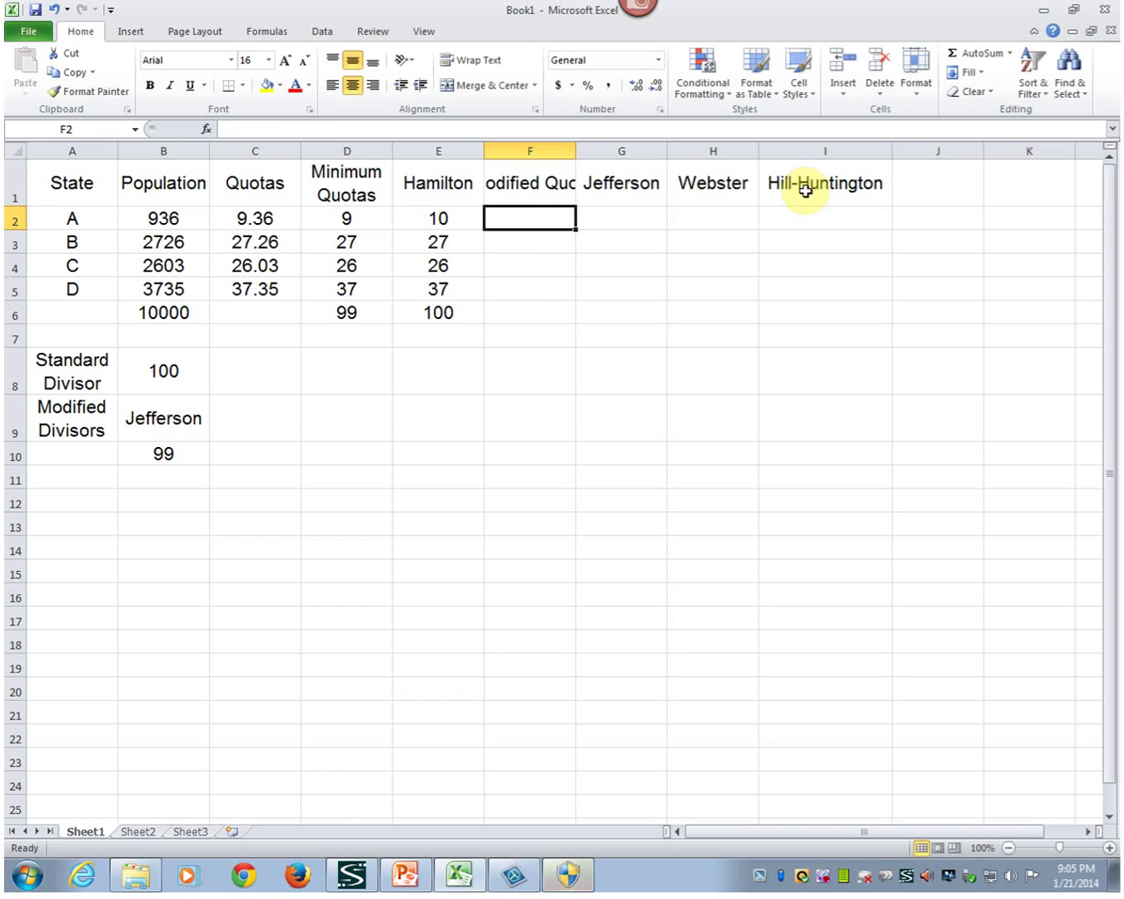
key(Up)
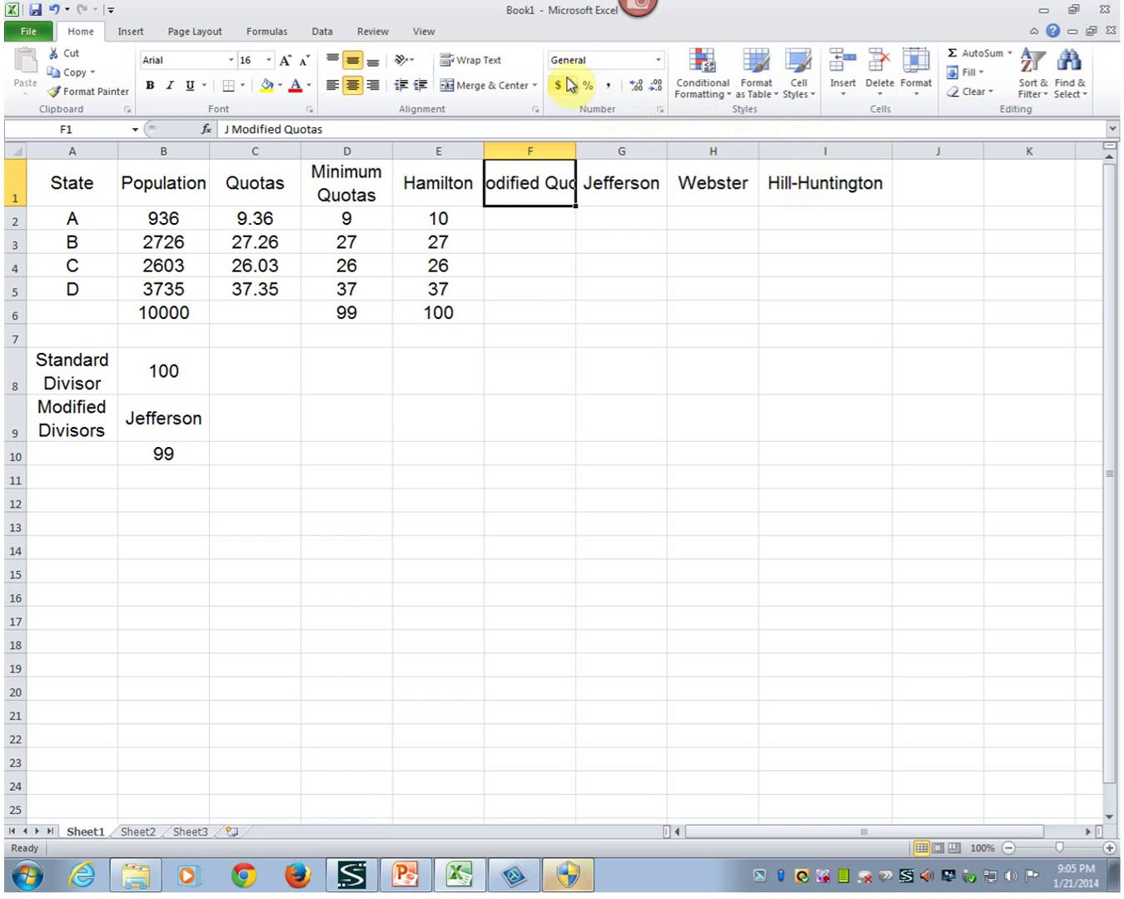
click(468, 59)
Compute state A's Jefferson modified quota in cell F2 with =B2/$B$10
click(543, 245)
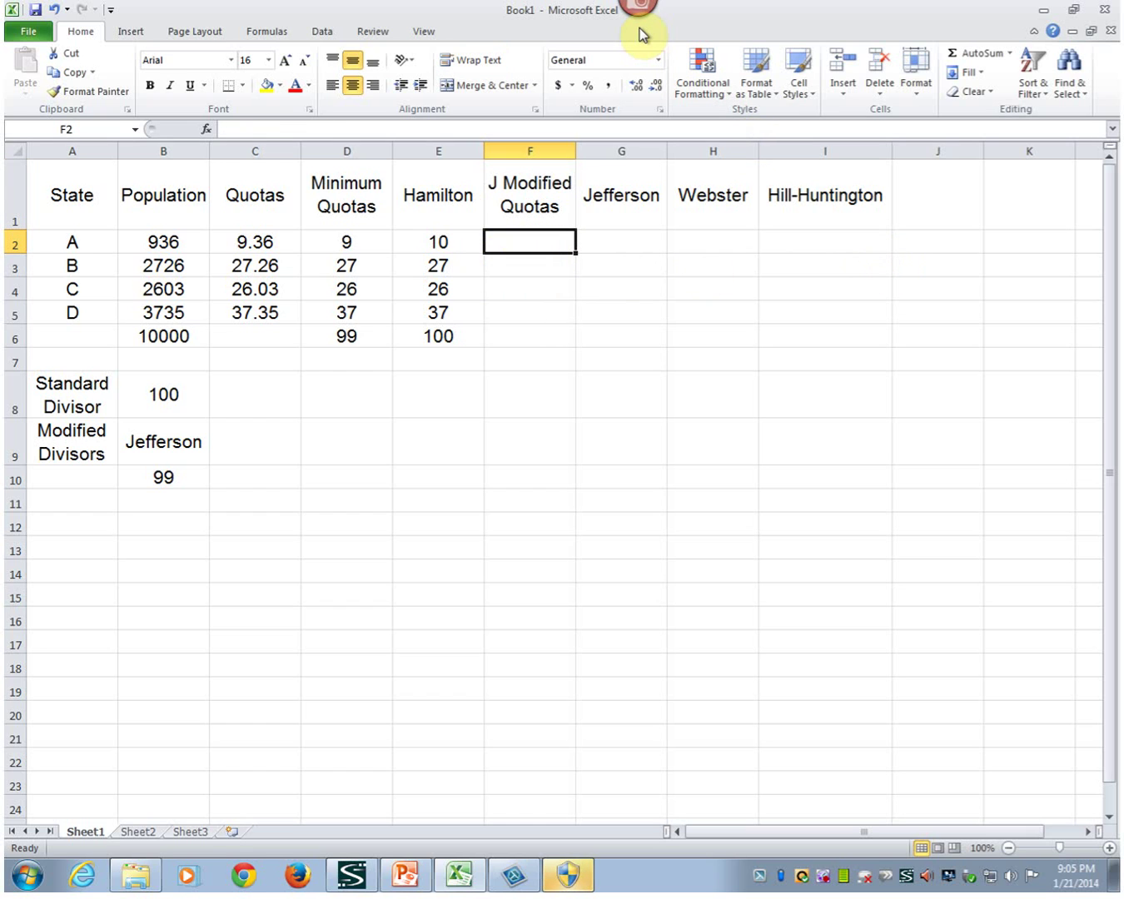
text(=)
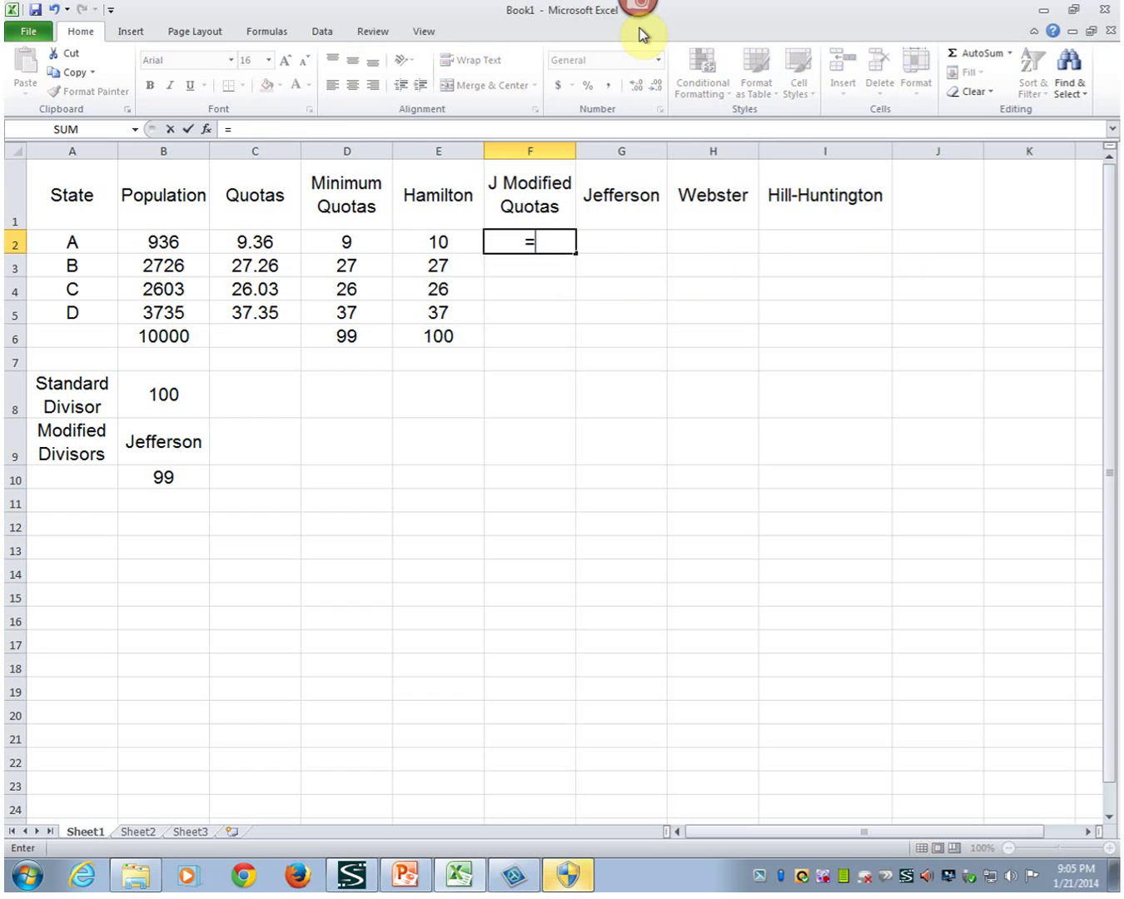
click(184, 241)
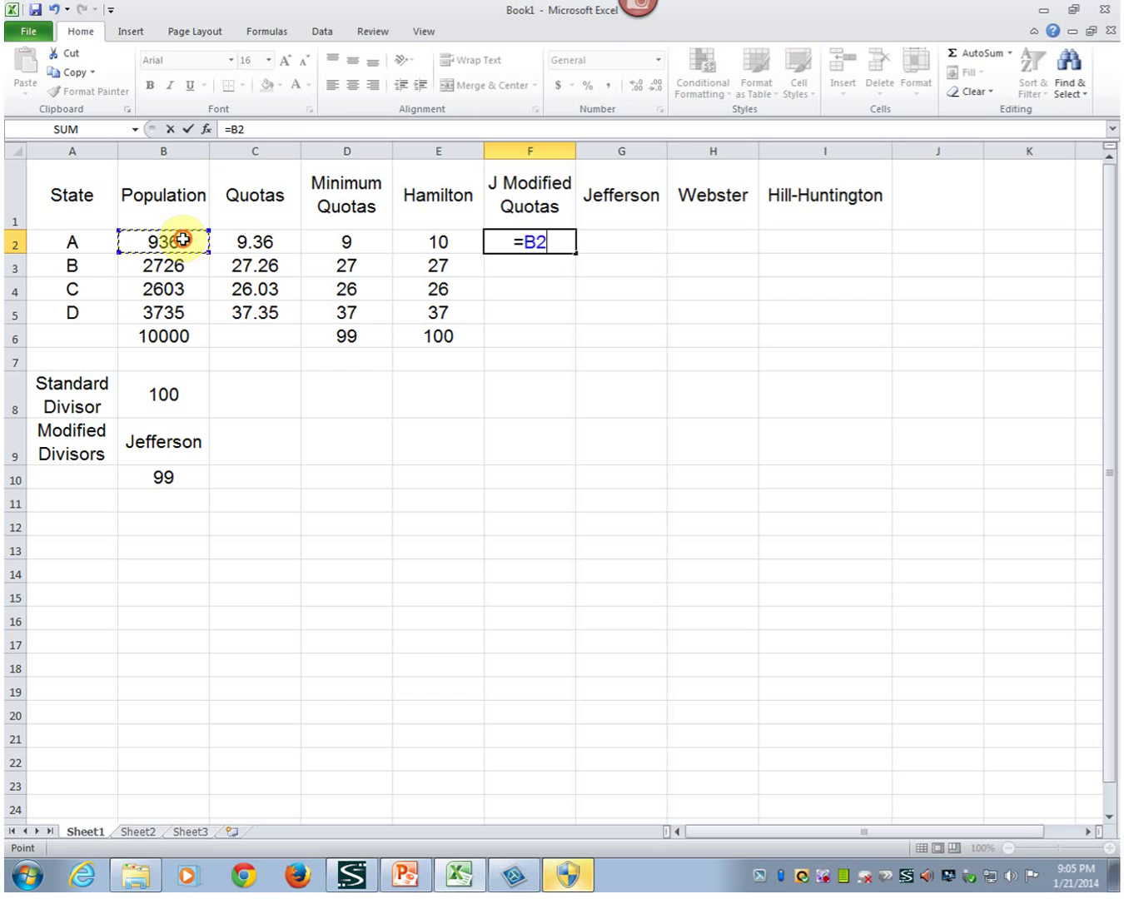
text(/)
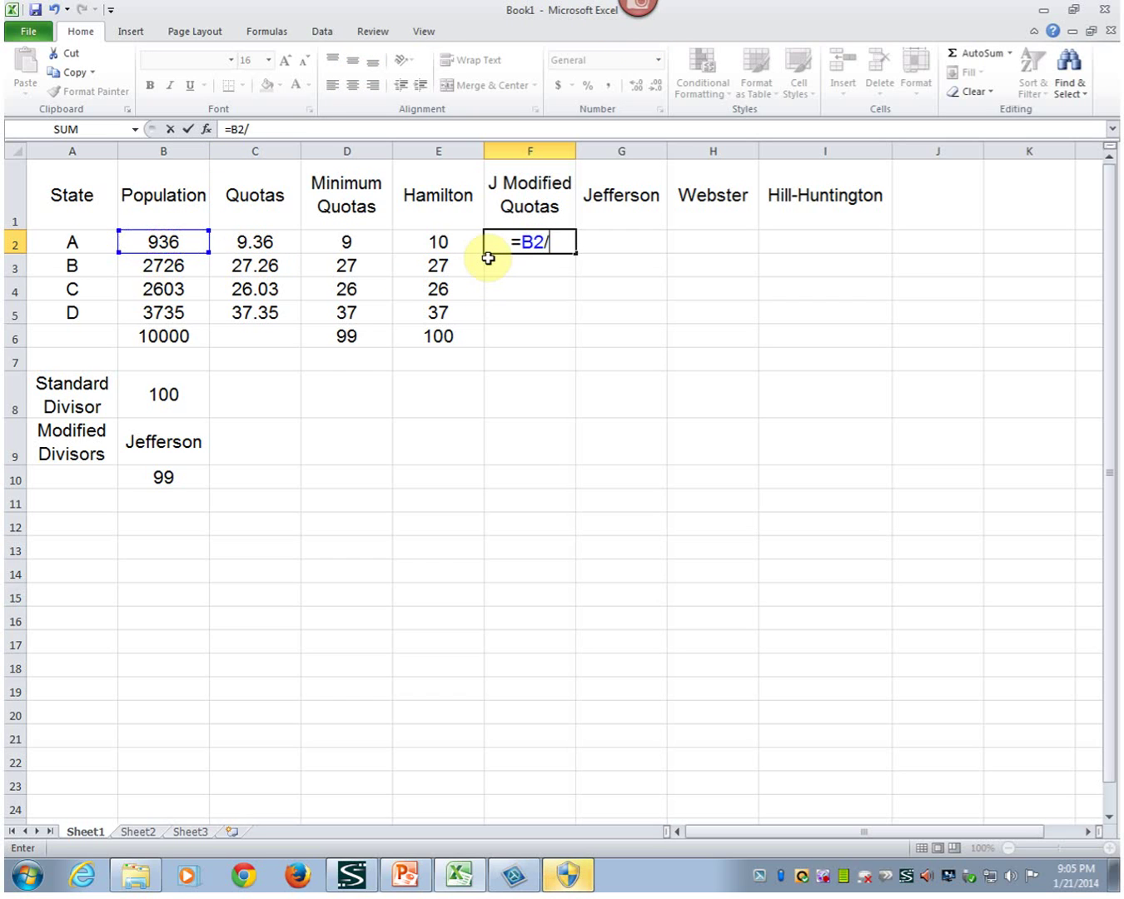
text($)
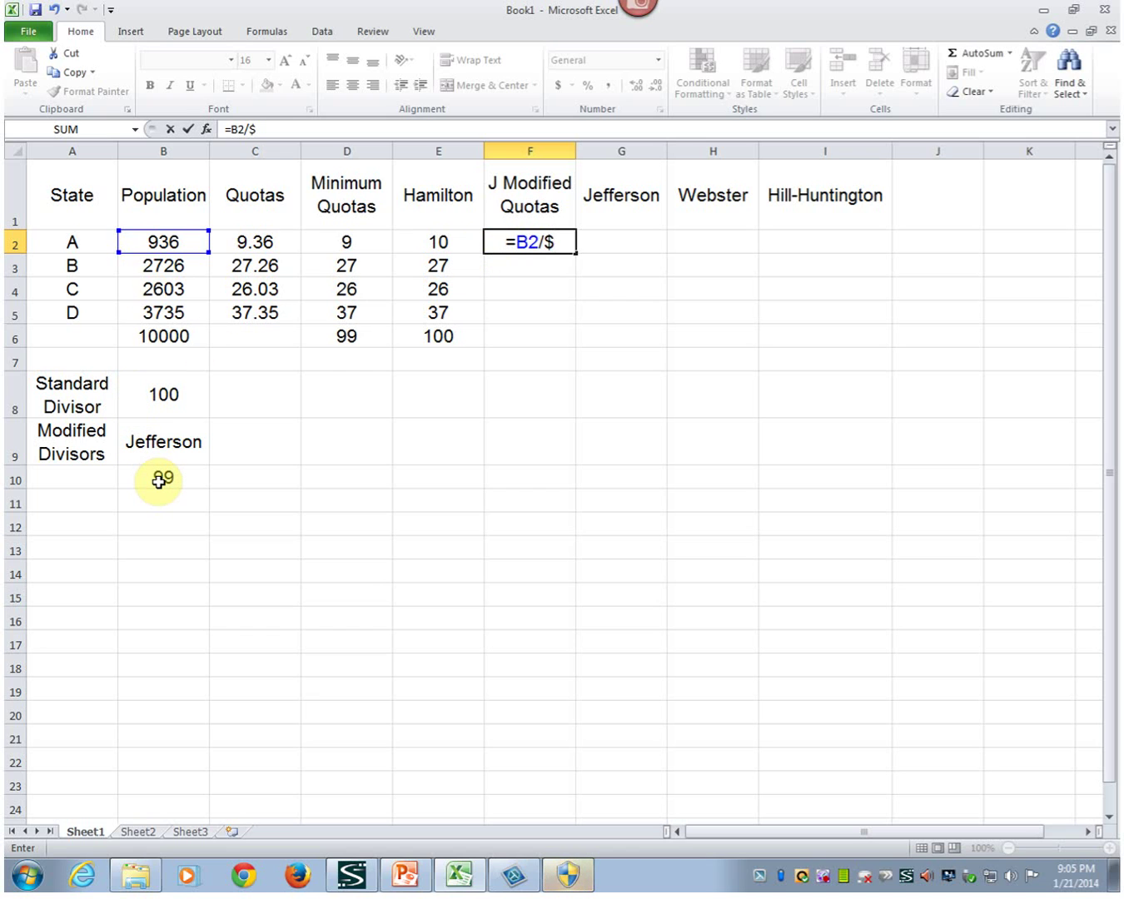
text(b$10)
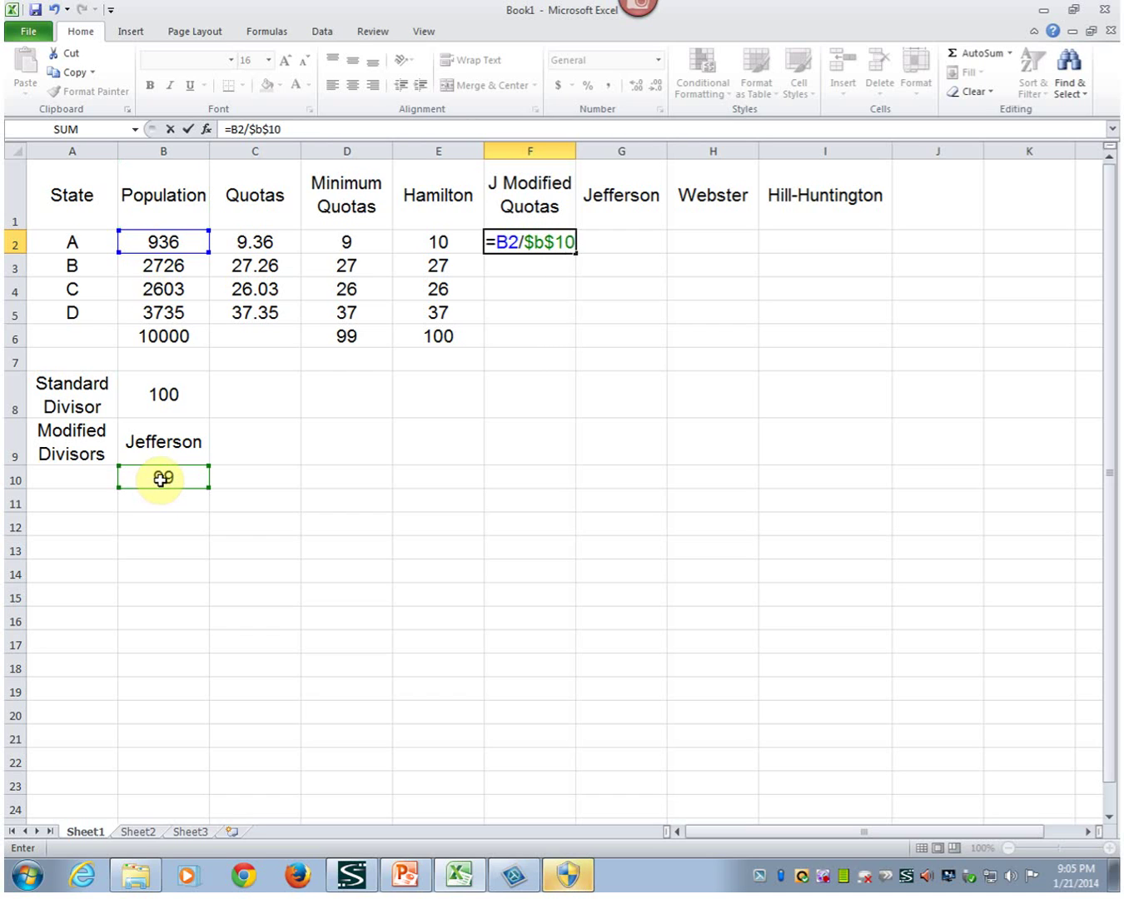
key(Return)
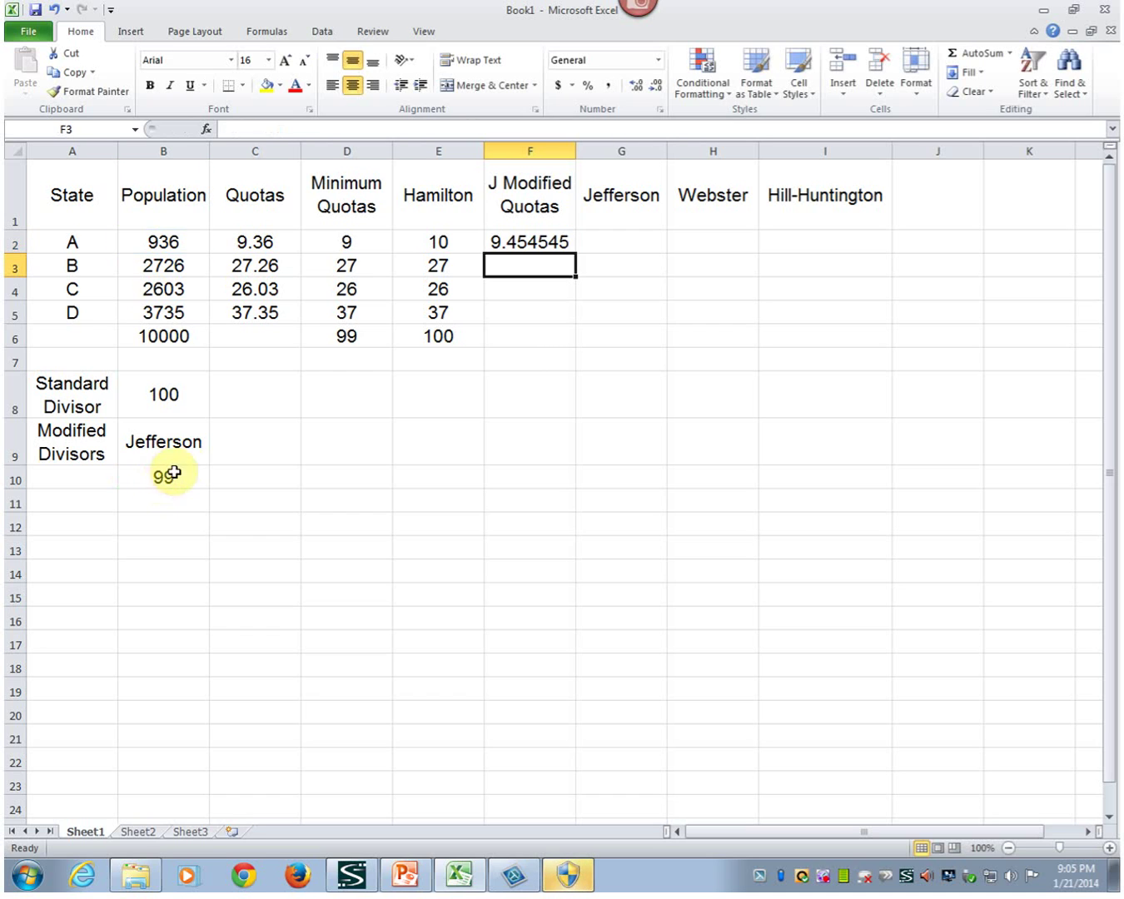
Fill the modified quota formula from F2 down to F5 for the remaining states
click(520, 244)
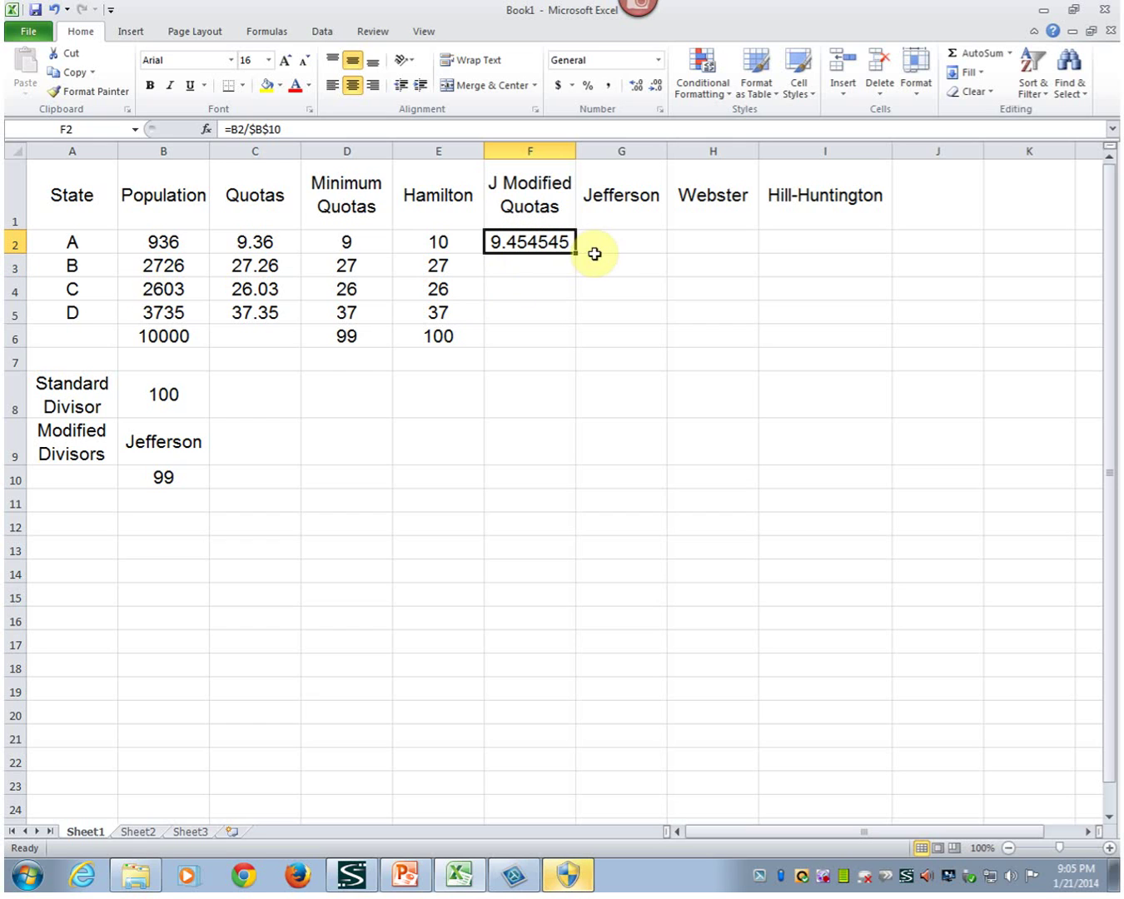
drag(574, 250, 567, 315)
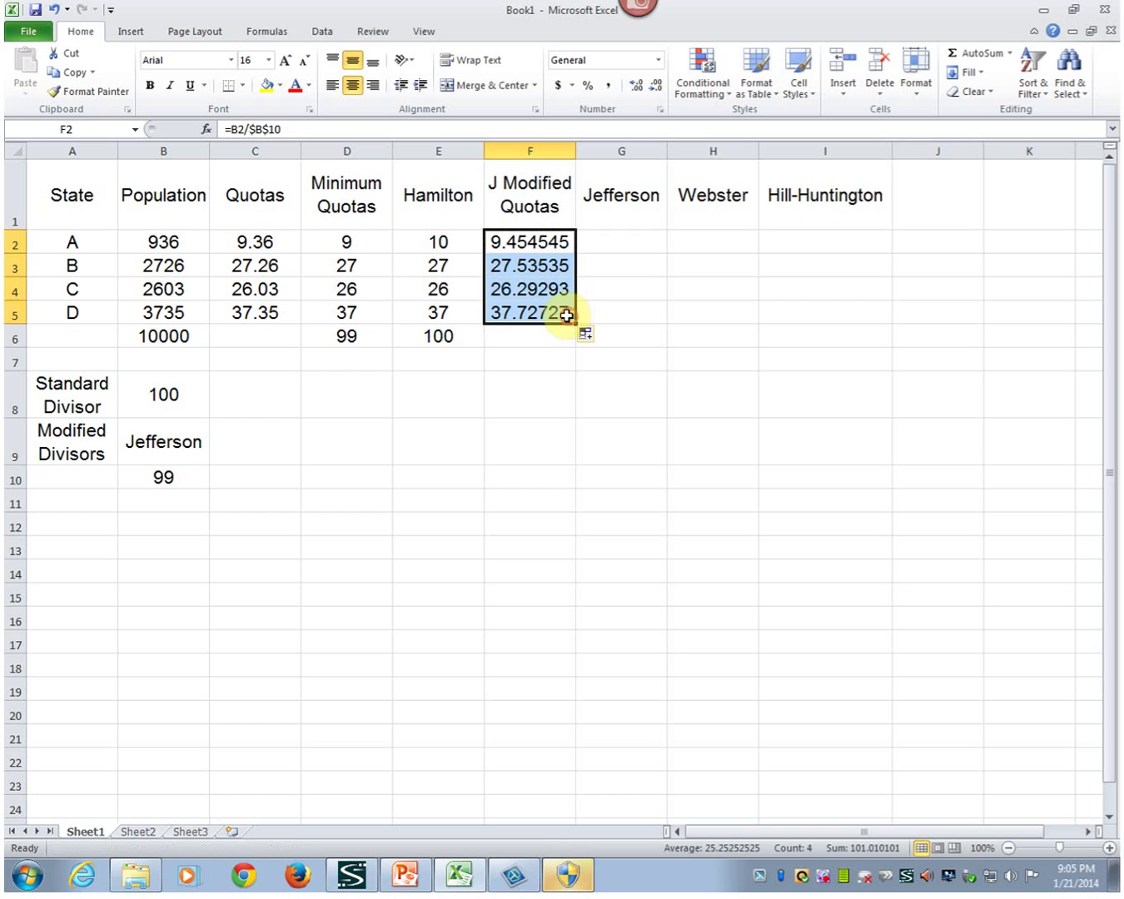
click(510, 335)
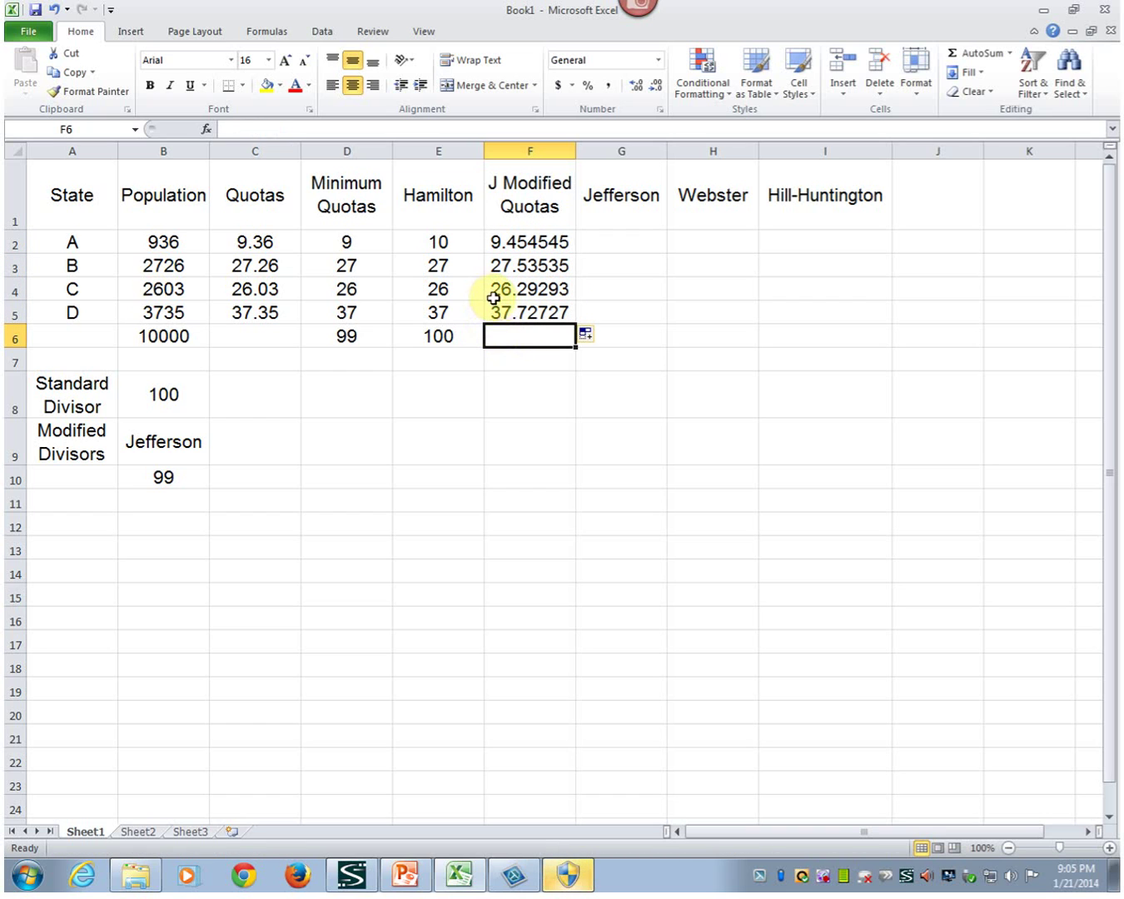
Enter the rounded-down Jefferson apportionments 9, 27, 26 and 37 in cells G2 to G5
click(598, 240)
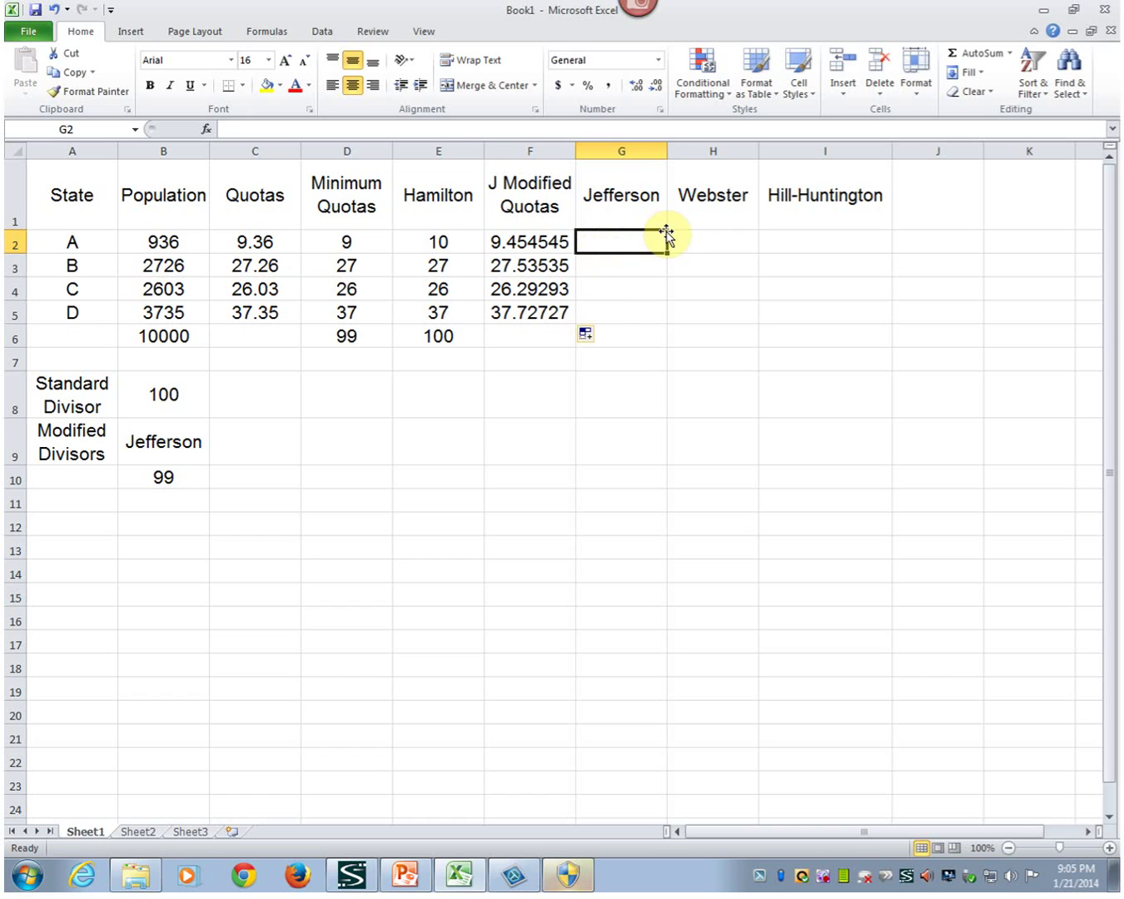
text(9)
key(Return)
text(27)
key(Return)
text(26)
key(Return)
text(37)
key(Return)
Total the Jefferson apportionments in cell G6 with =sum(g2:g5)
text(=)
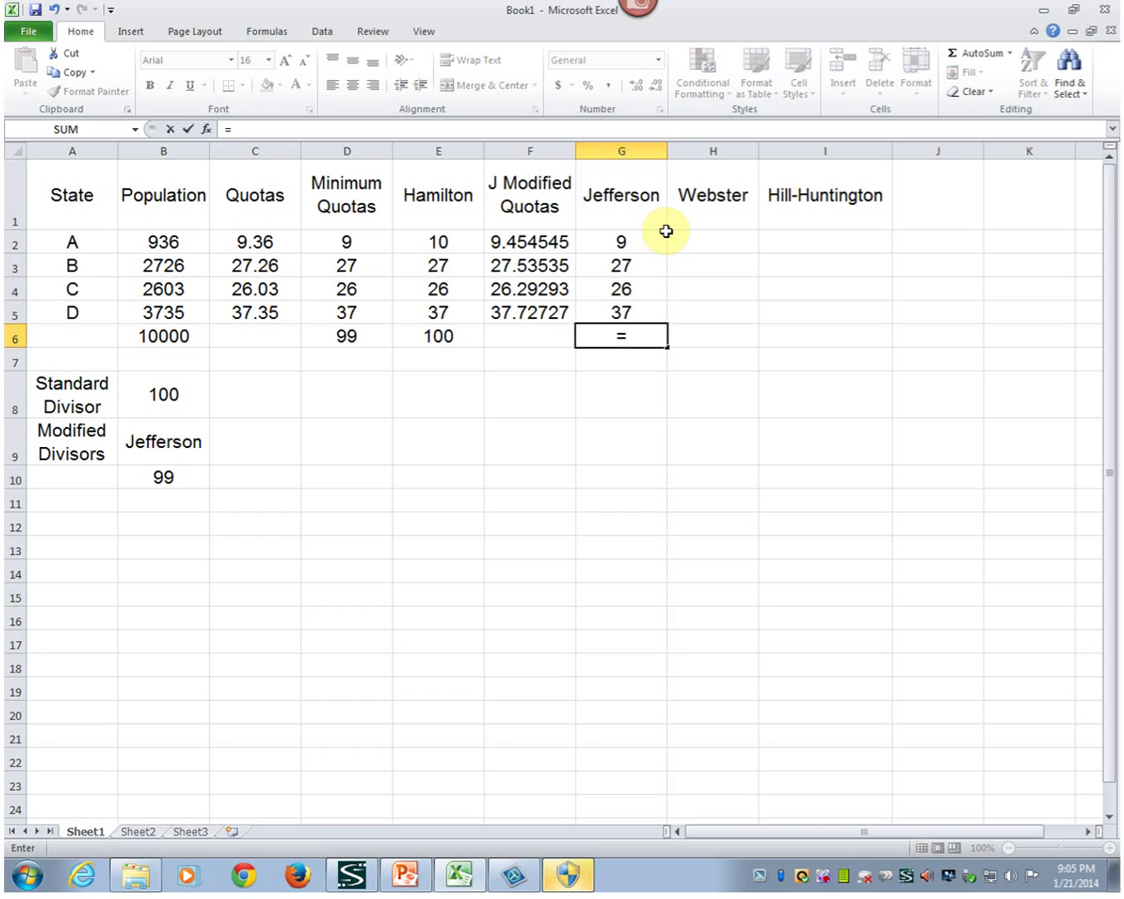
text(sum()
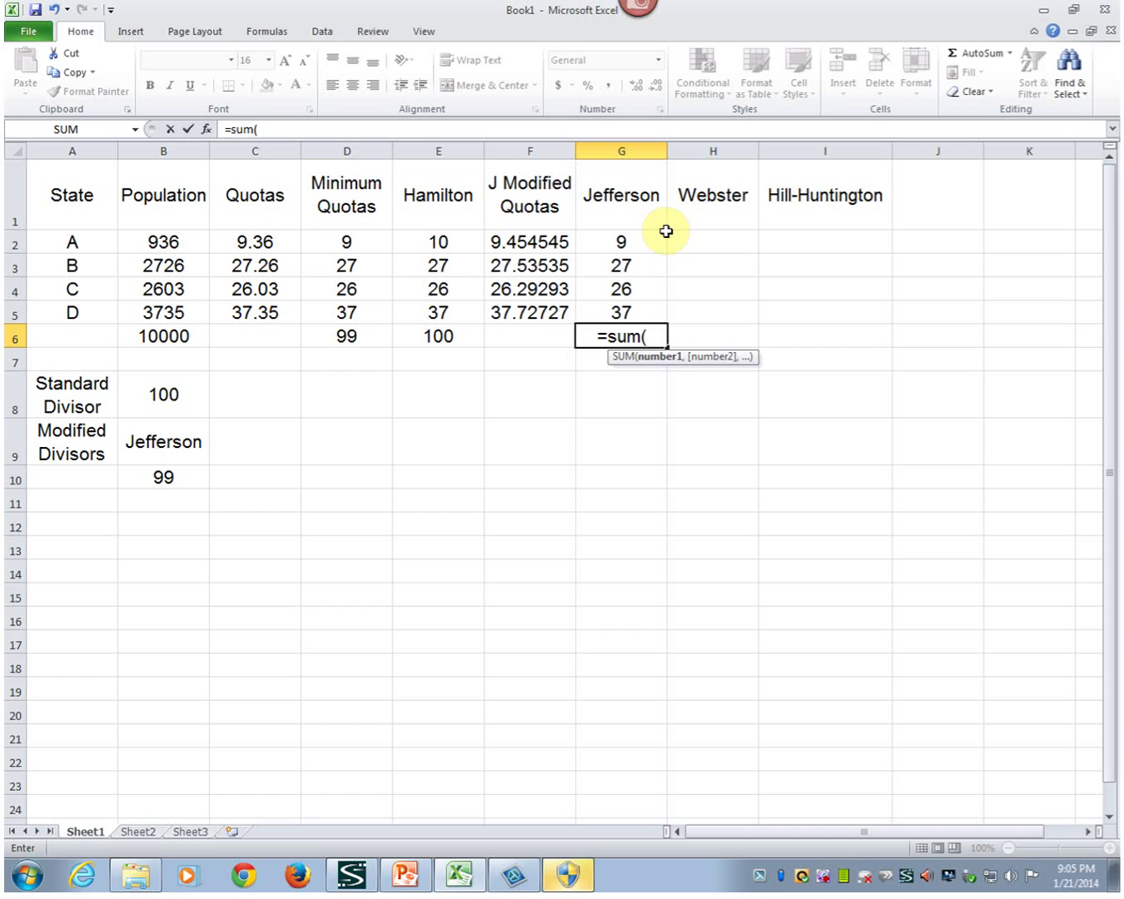
text(g)
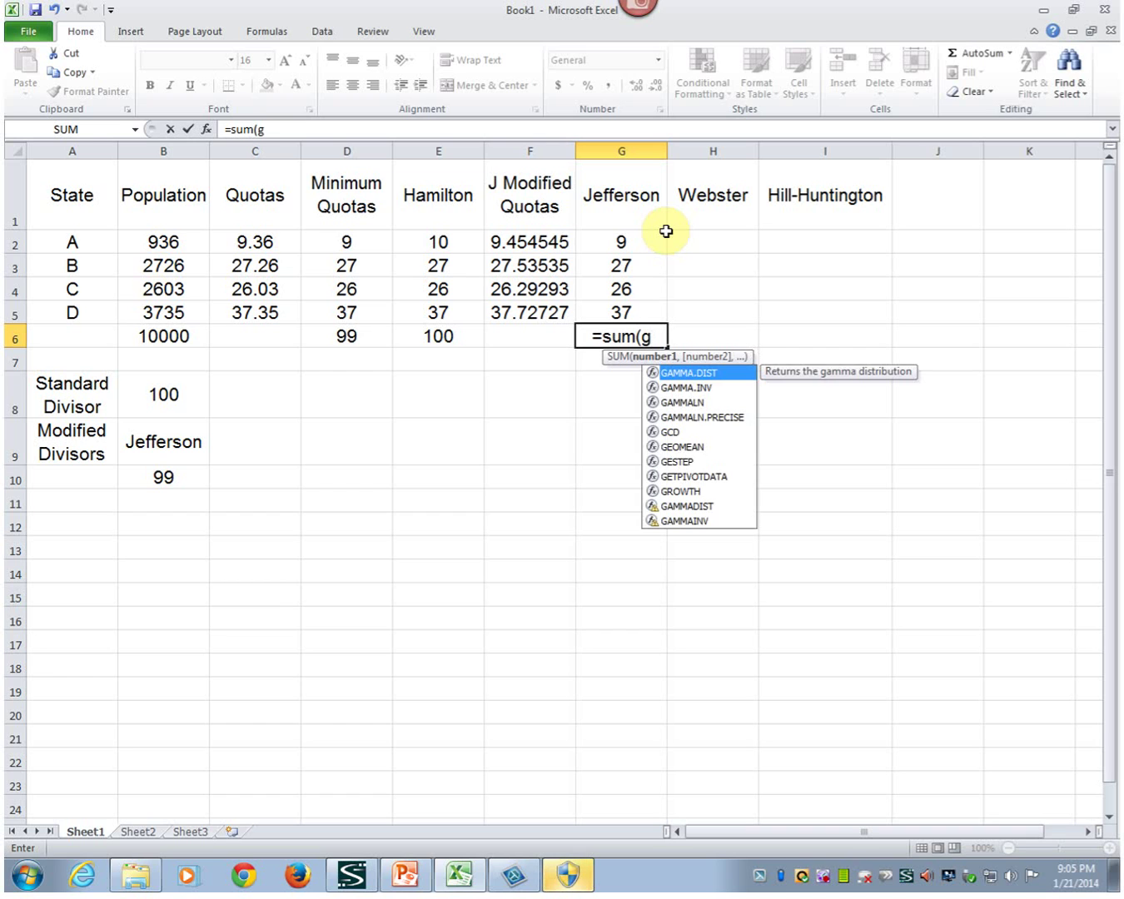
text(2:g5))
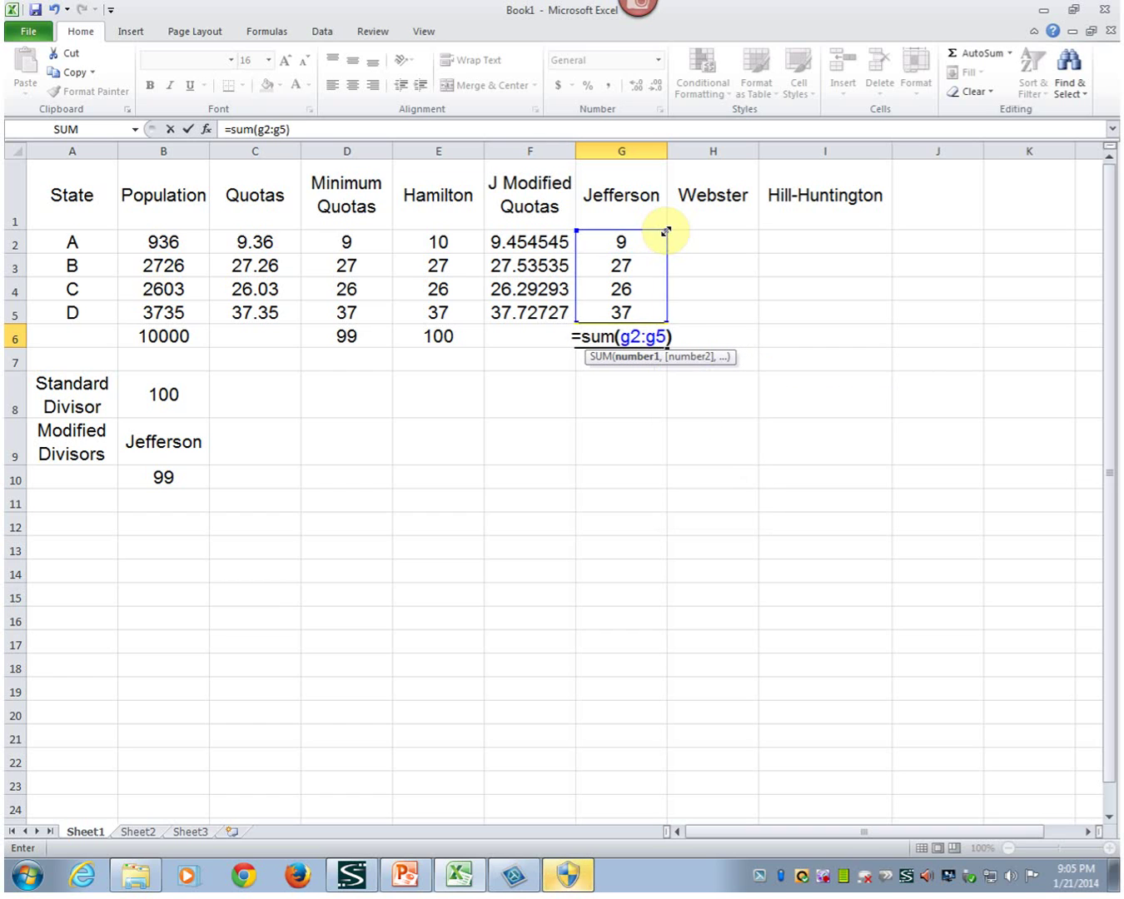
key(Return)
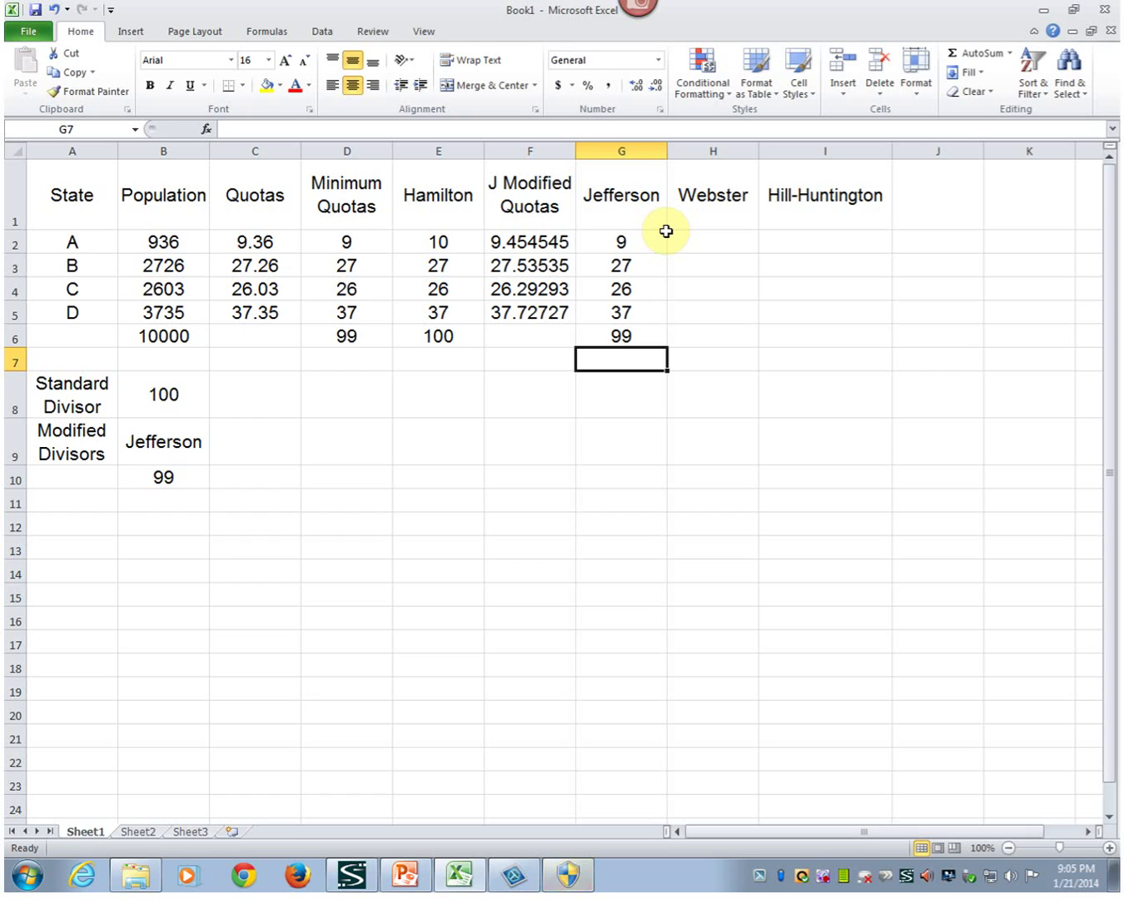
Try 98.5 as the Jefferson modified divisor in B10 and check each state's modified quota in F2 to F5
click(155, 478)
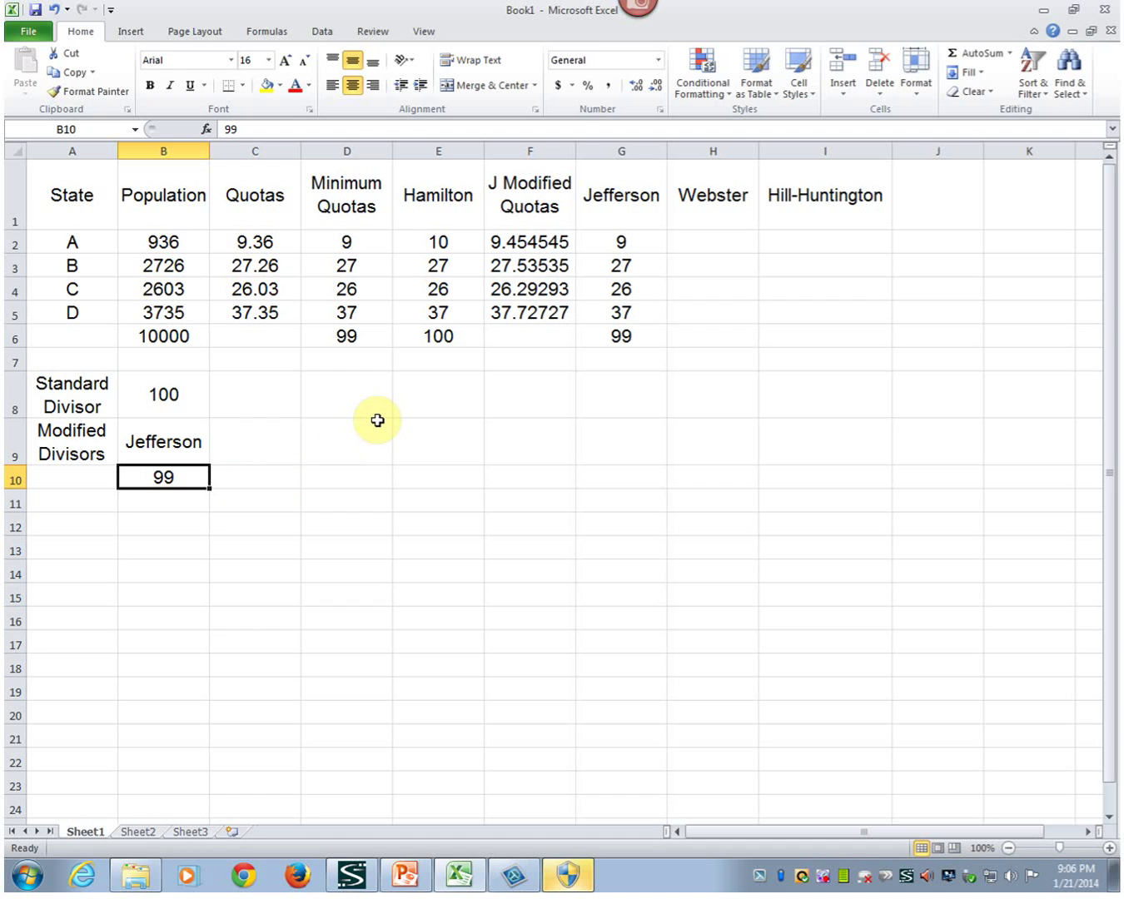
text(98.5)
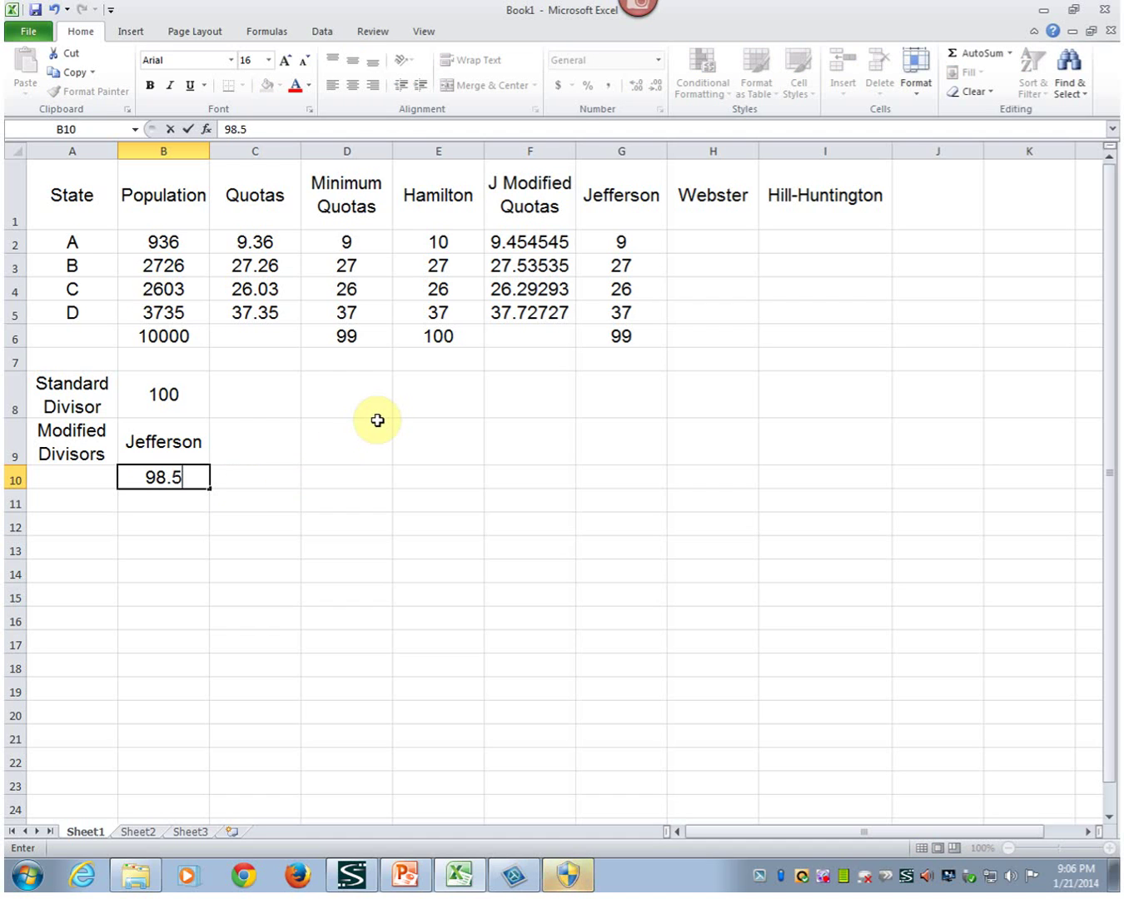
key(Return)
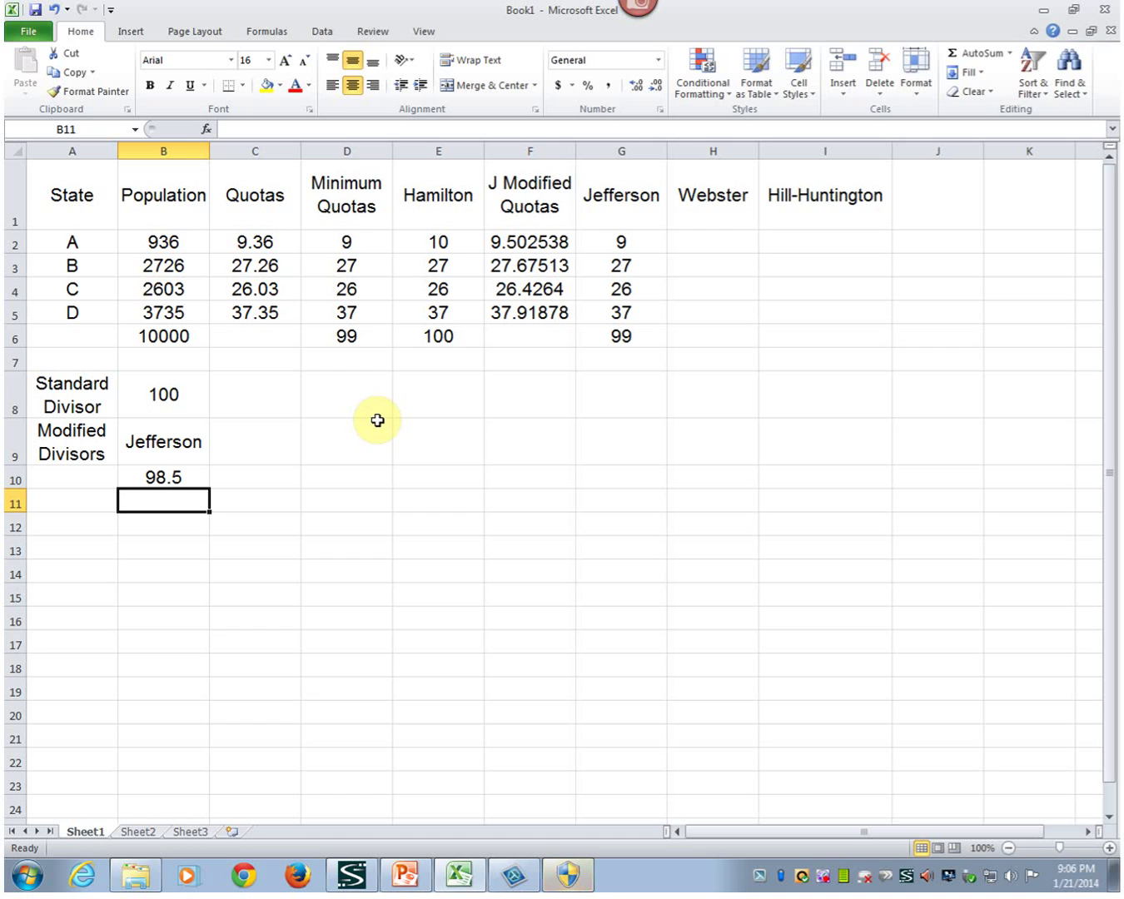
click(513, 249)
click(514, 266)
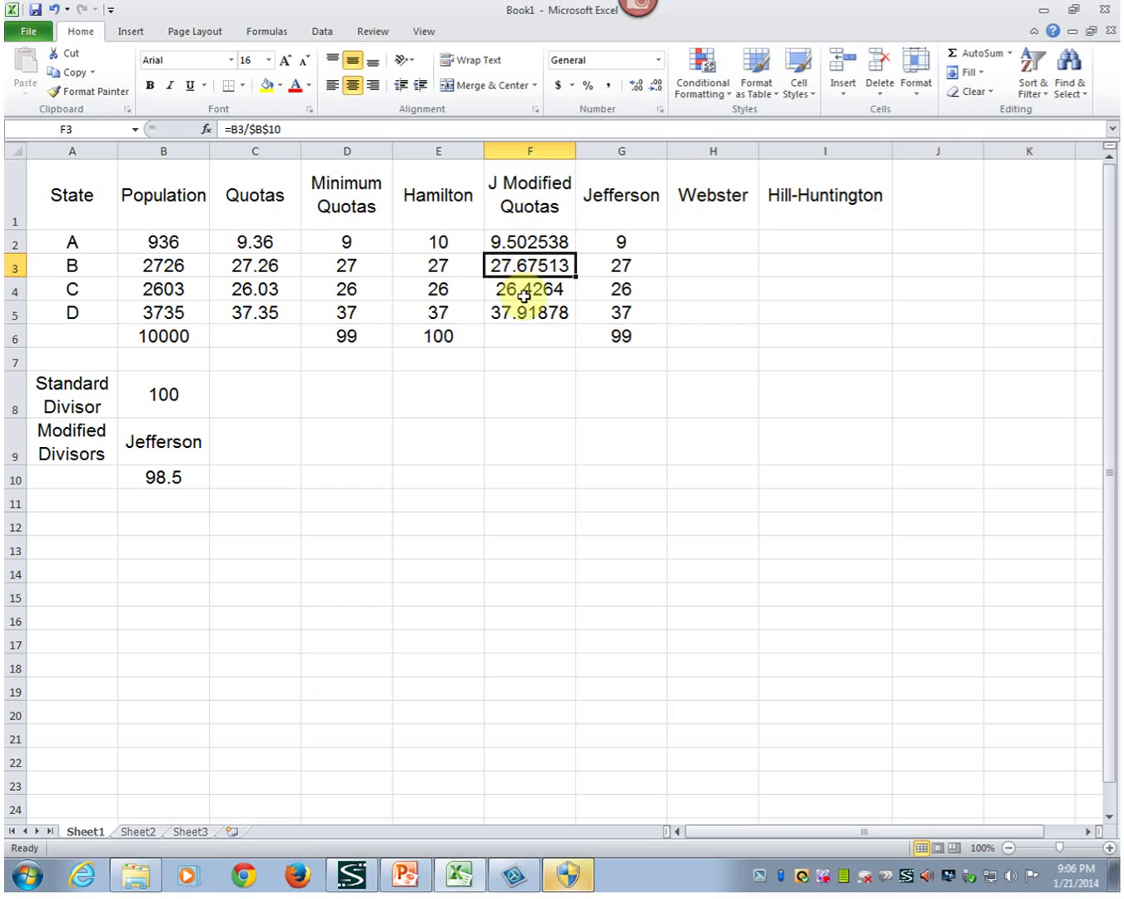
click(524, 294)
click(520, 314)
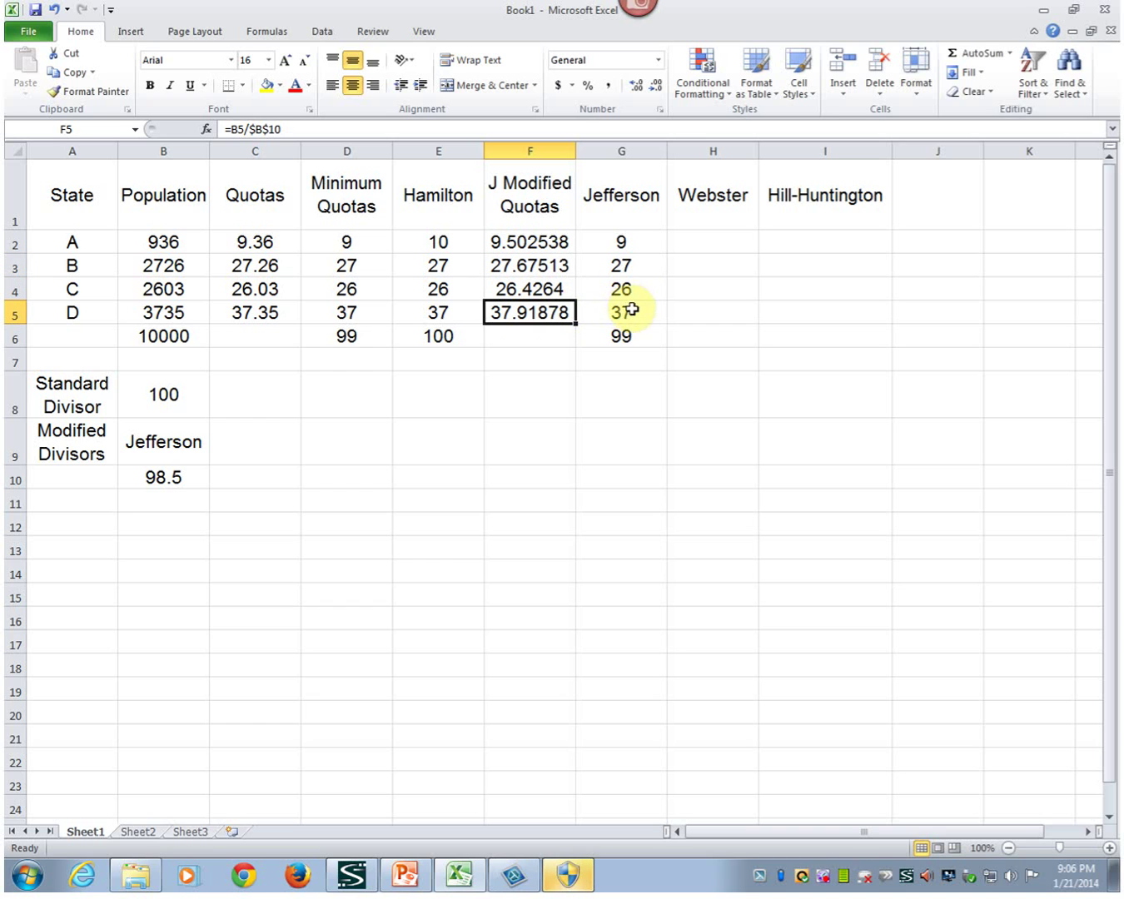
Set the Jefferson modified divisor in B10 to 98 and check each state's modified quota in F2 to F5
click(175, 474)
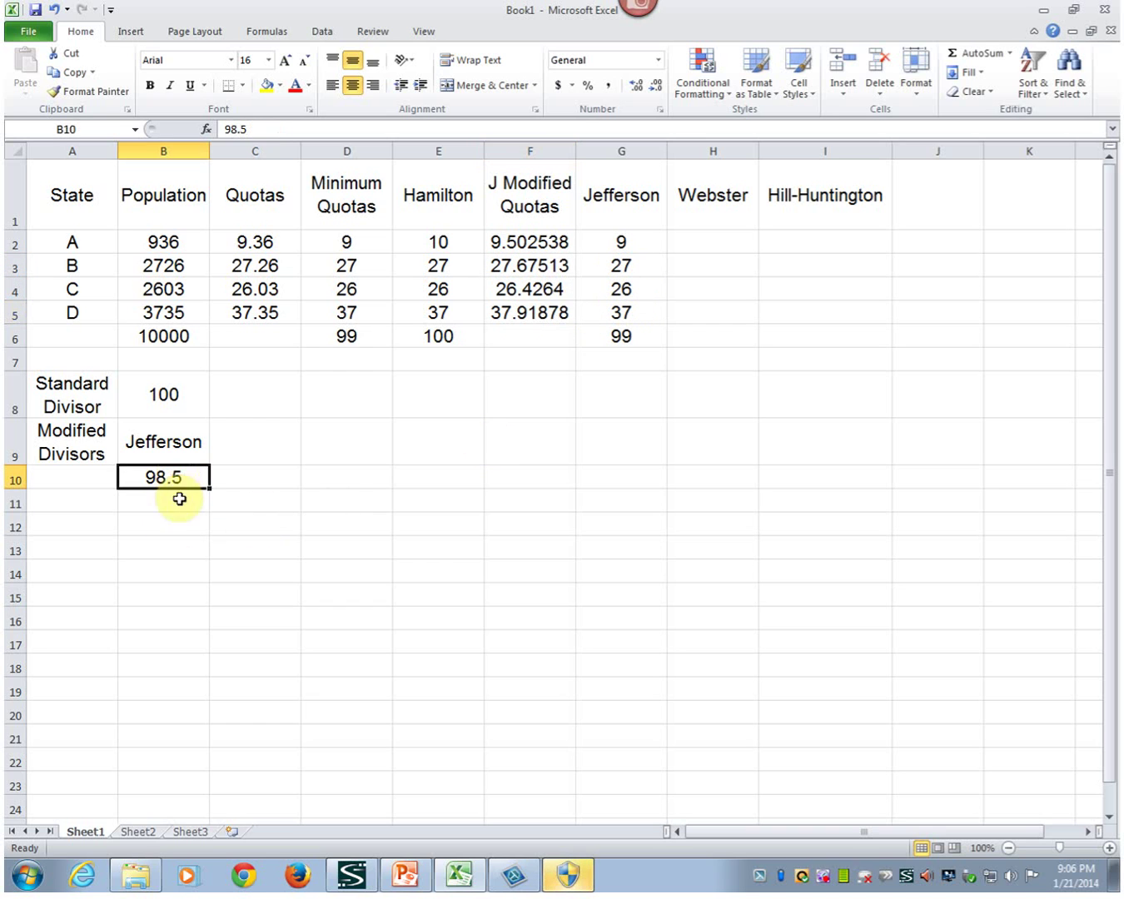
text(98)
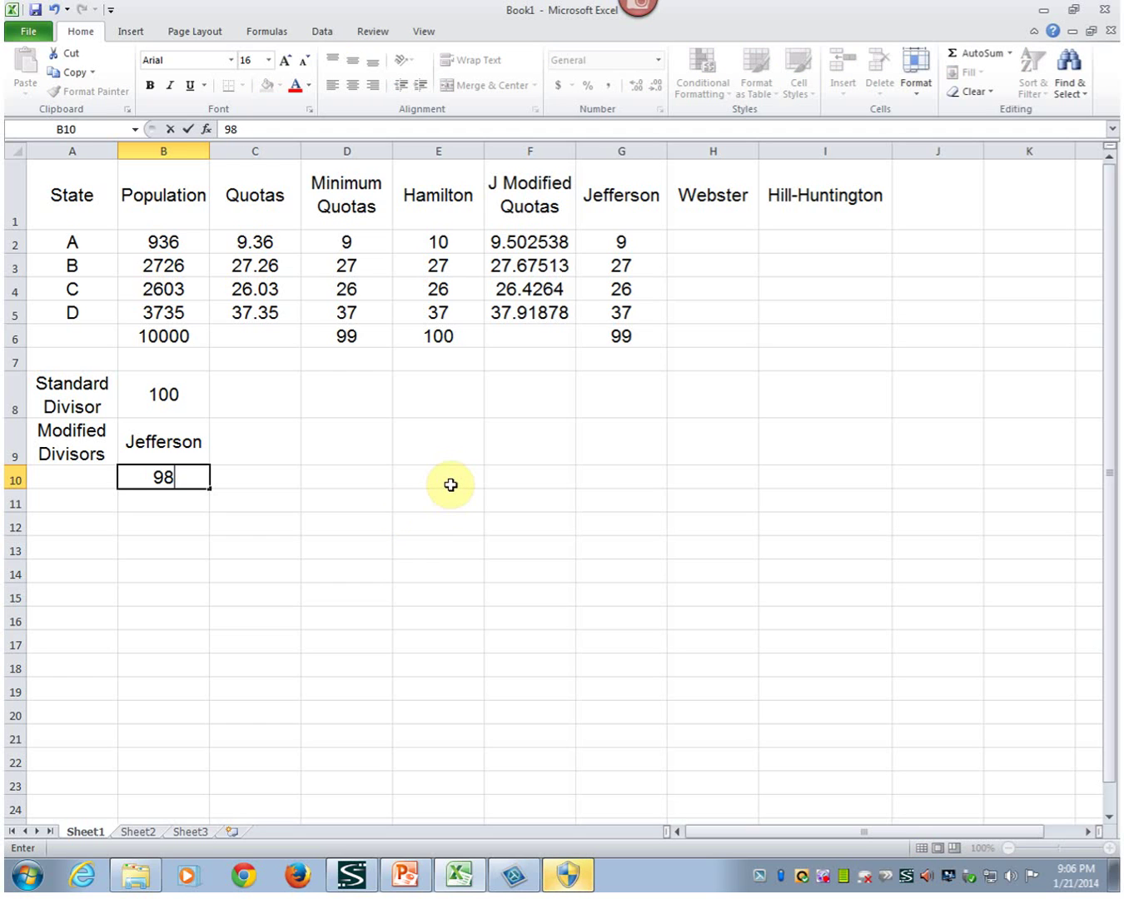
key(Return)
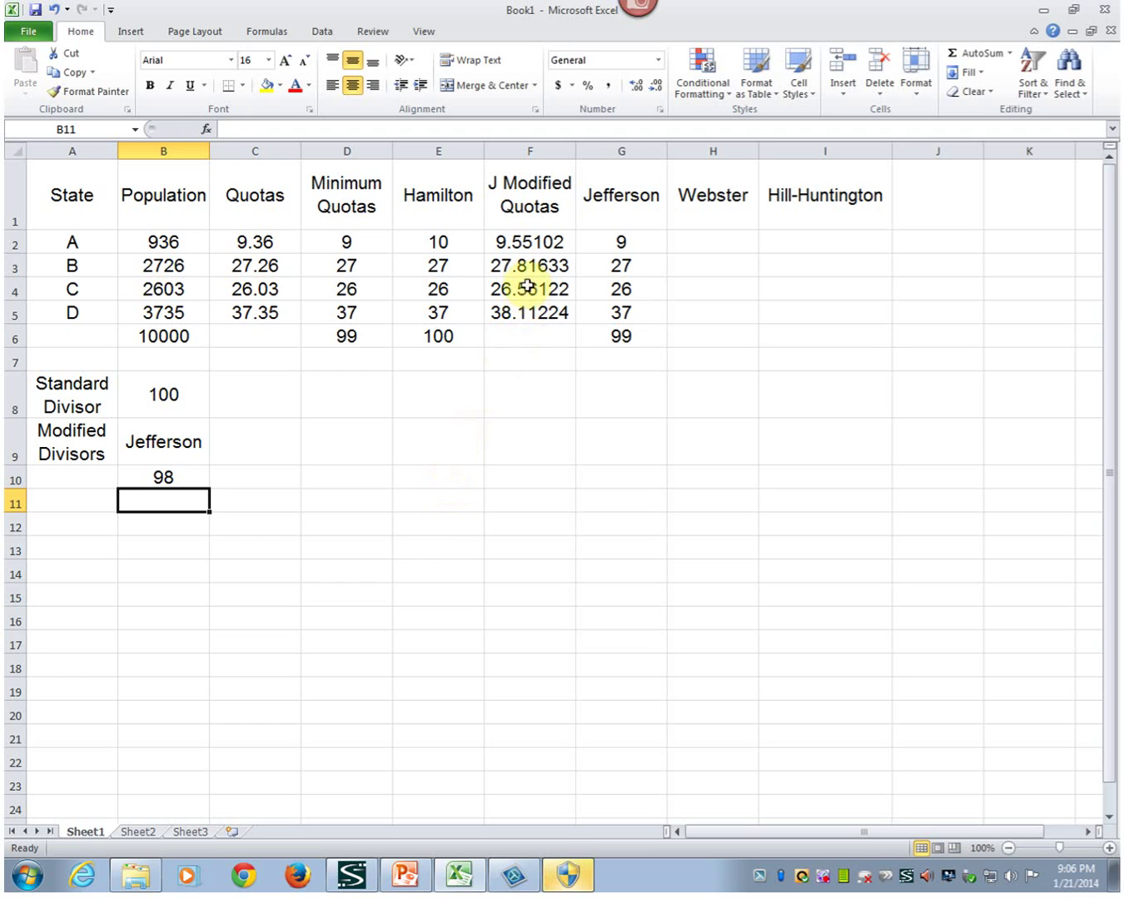
click(520, 245)
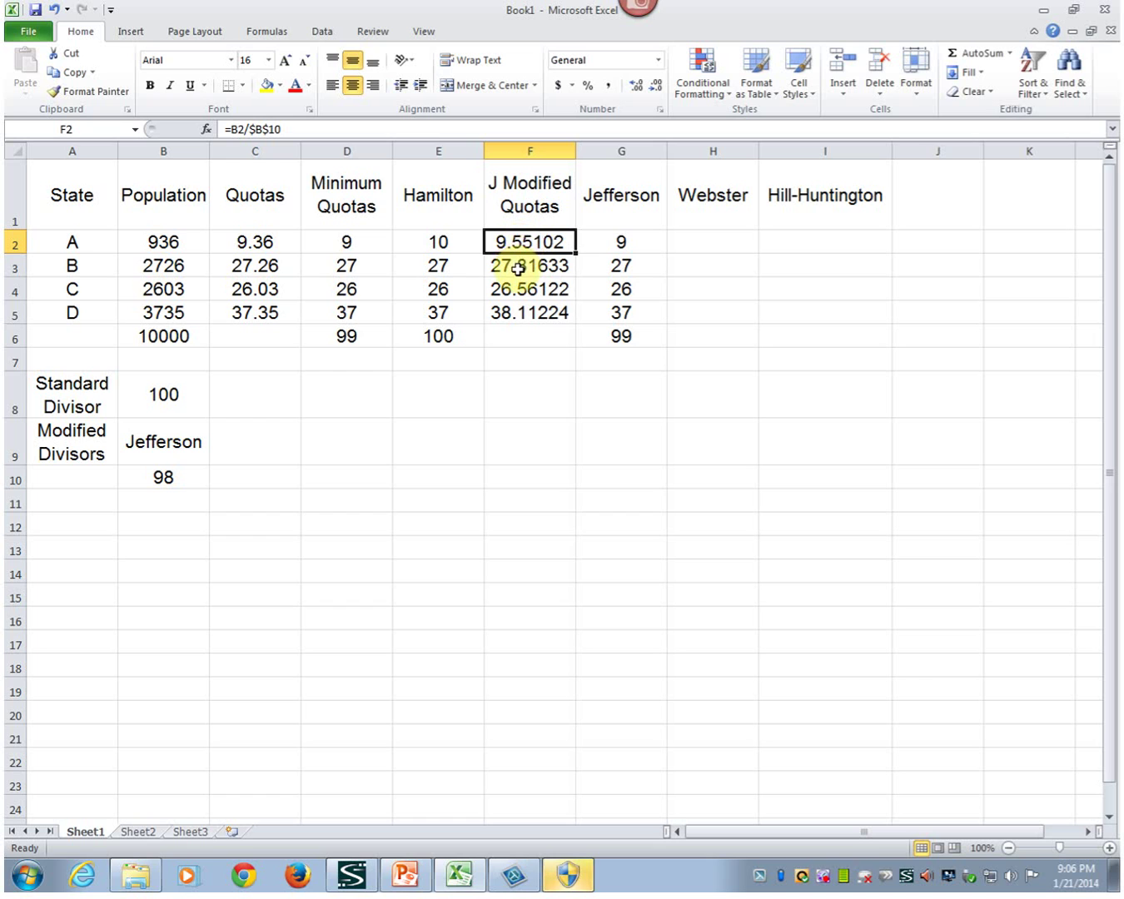
click(518, 266)
click(525, 291)
click(536, 310)
Set state D's Jefferson apportionment in cell G5 to 38
click(617, 313)
text(38)
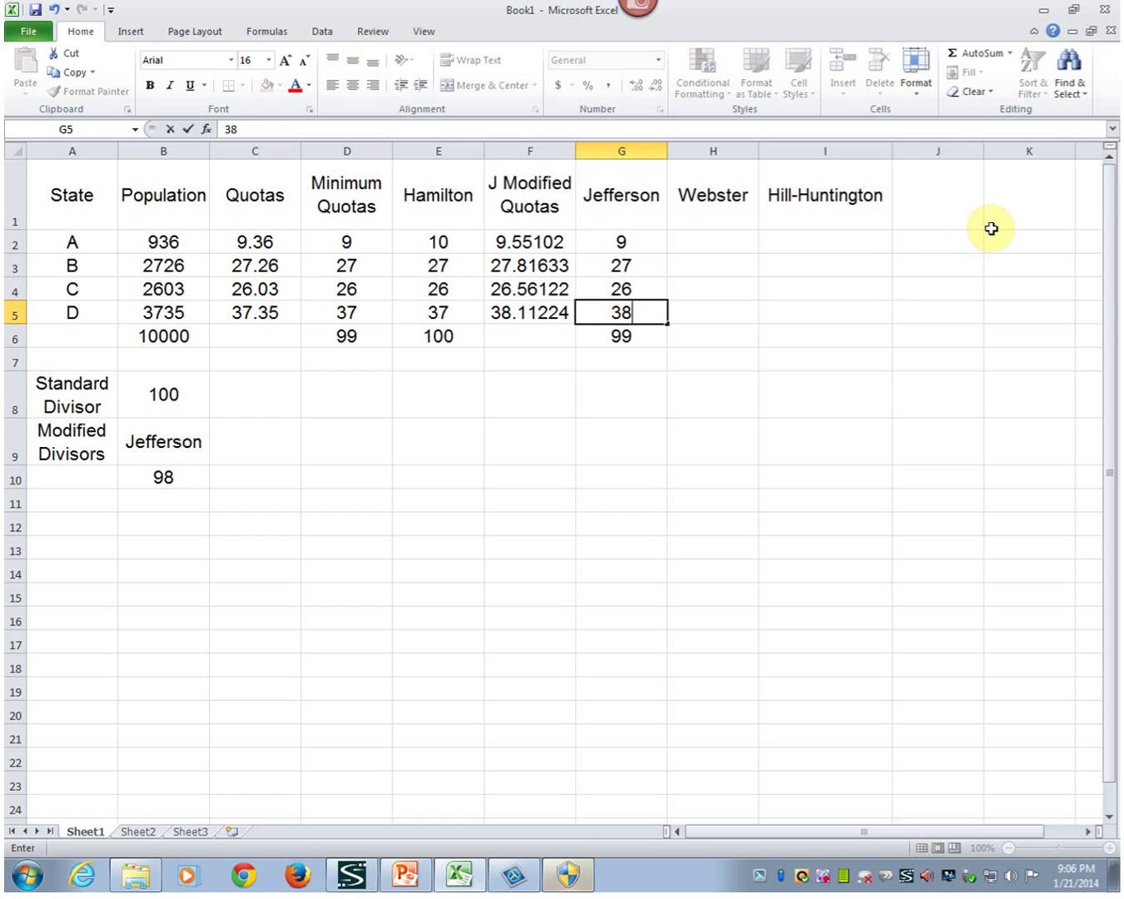
key(Return)
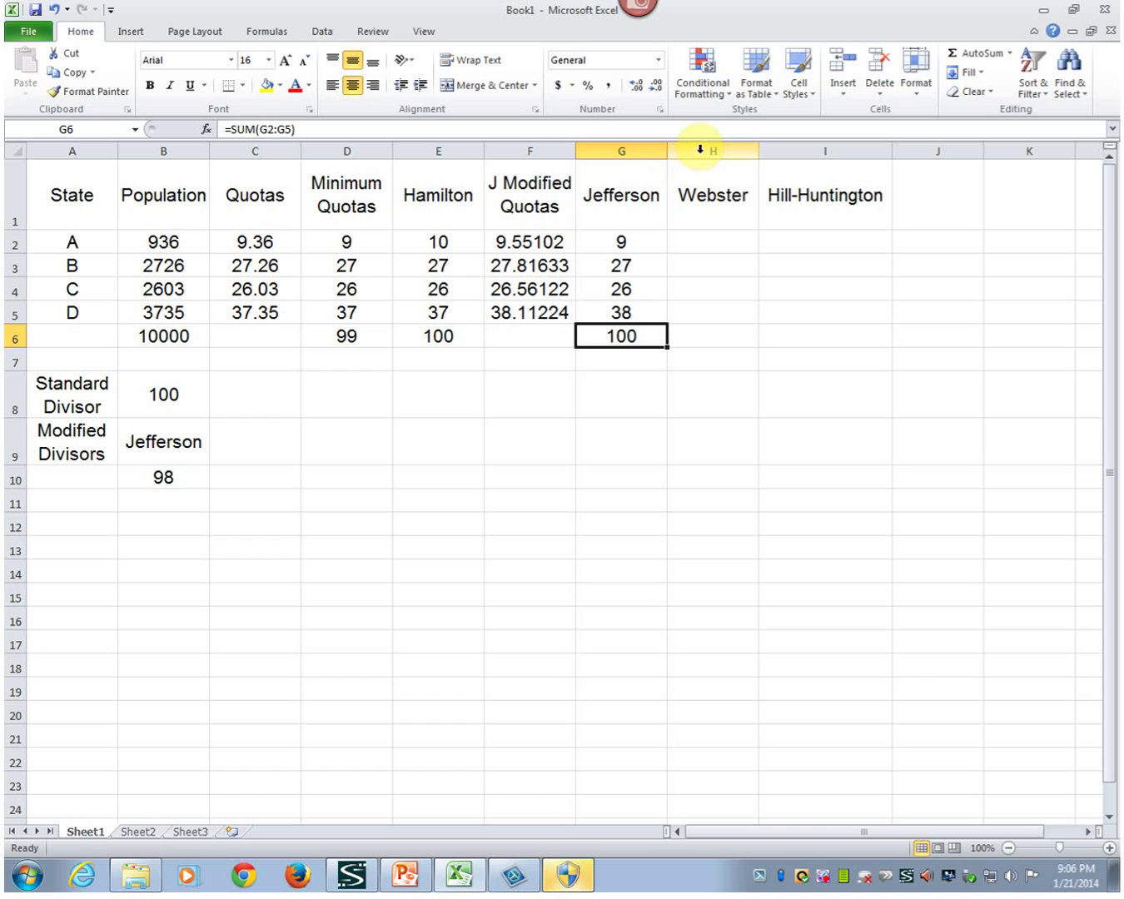
Insert a blank column between the Jefferson and Webster columns and select its heading cell H1
right_click(699, 150)
click(731, 260)
click(716, 218)
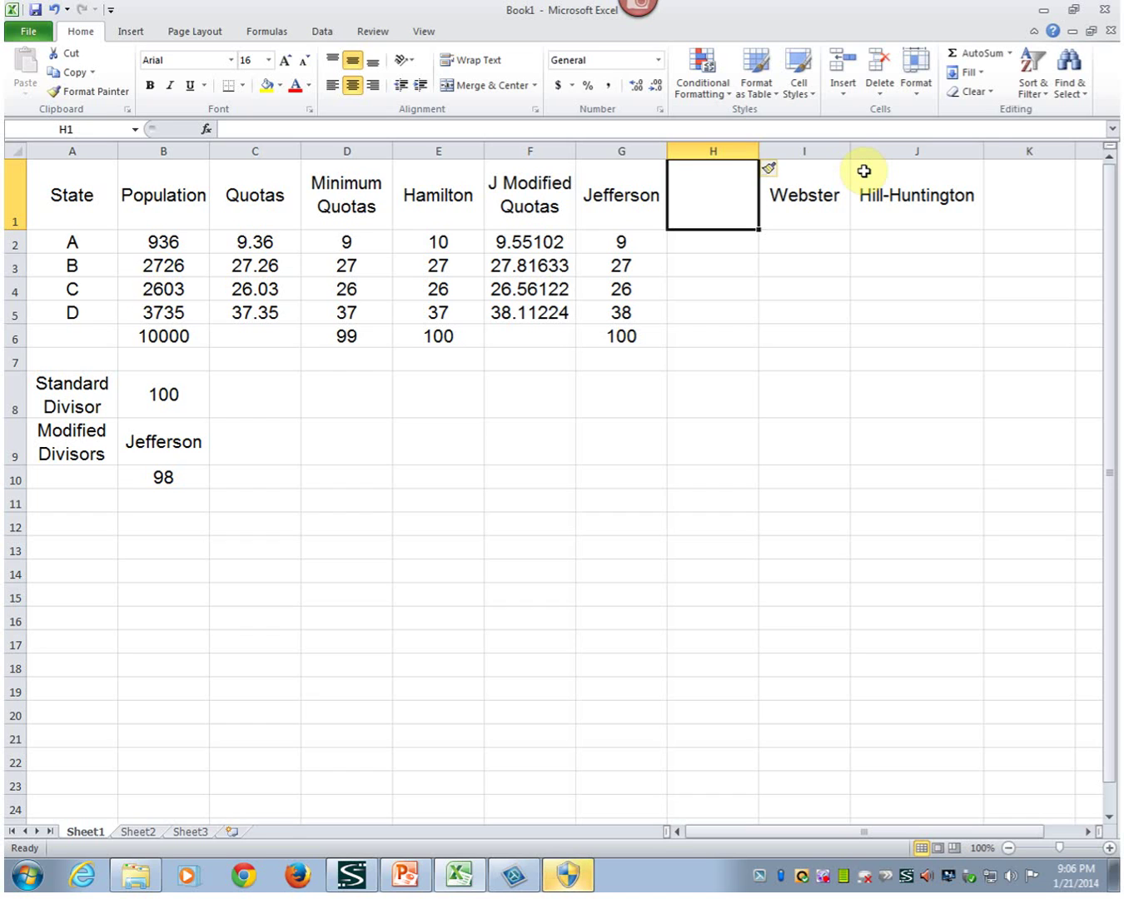
Enter the heading "W Modified Quotas" in H1 and wrap its text within the cell
text(W Modified)
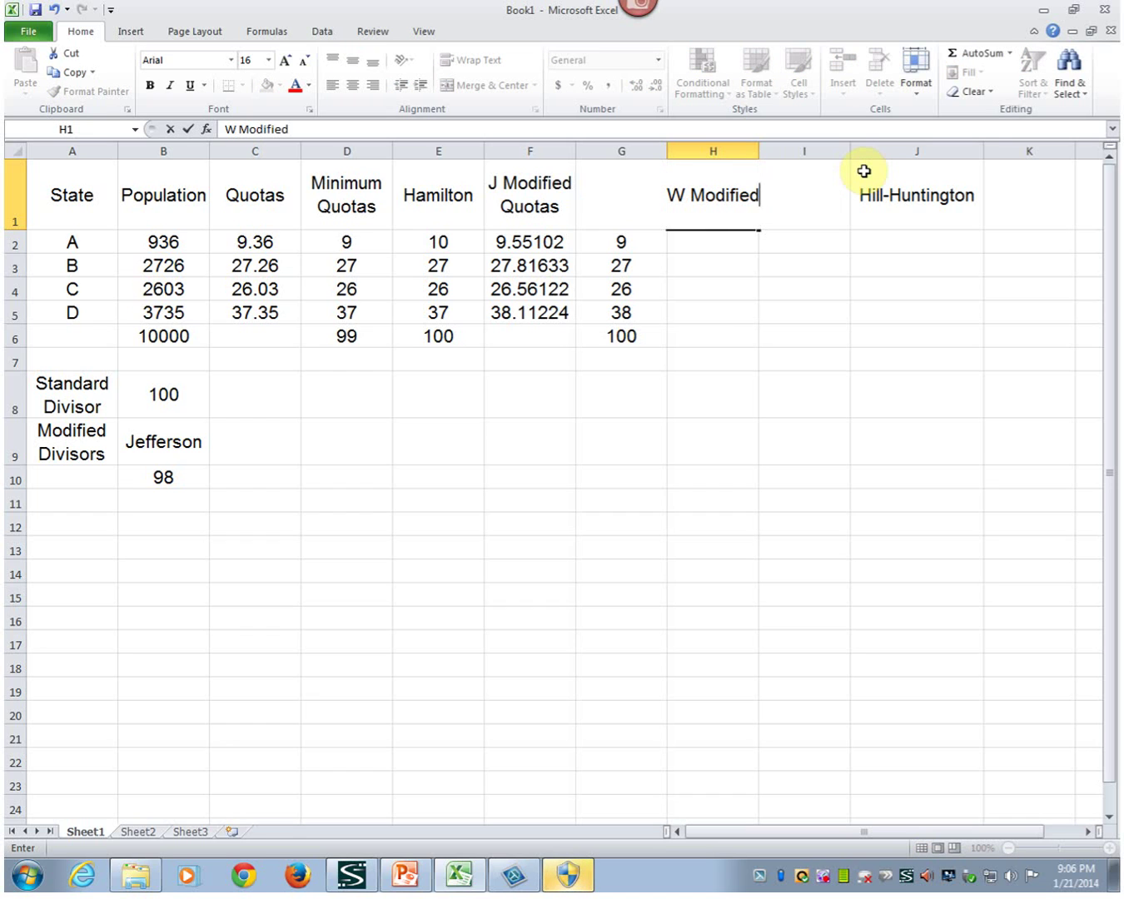
text( Quotas)
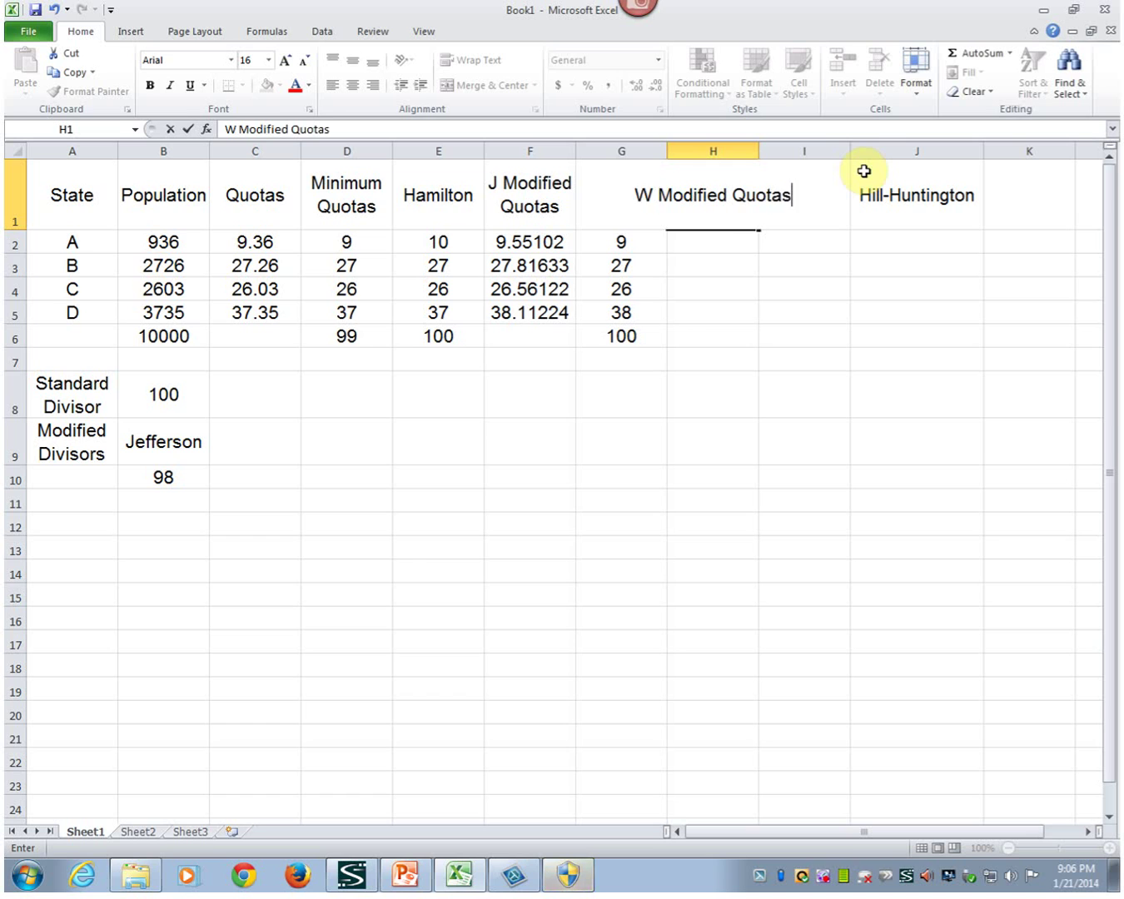
key(Return)
key(Up)
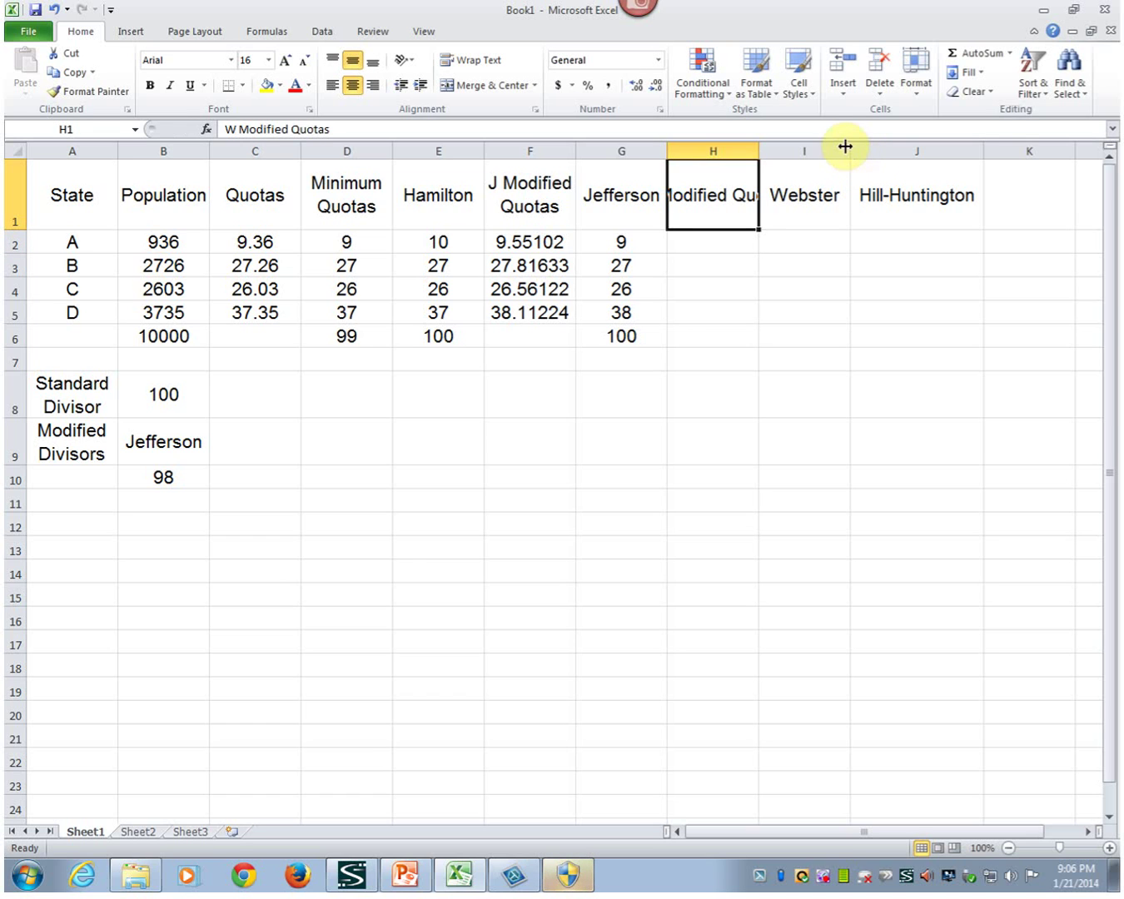
click(439, 62)
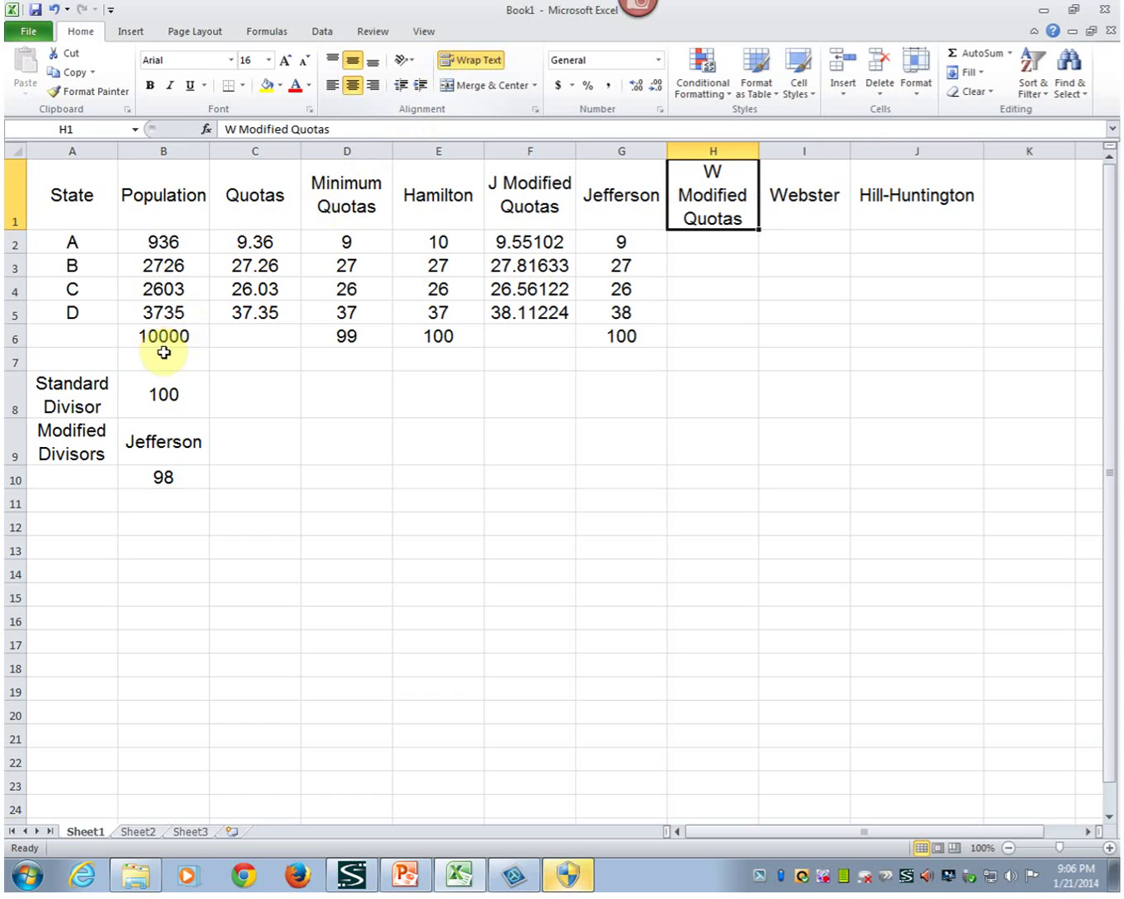
Check the standard quotas in C2 to C5, and add a Webster modified divisor with the label "Webster" in C9 and 99 in C10
click(233, 246)
click(233, 266)
click(233, 289)
click(248, 315)
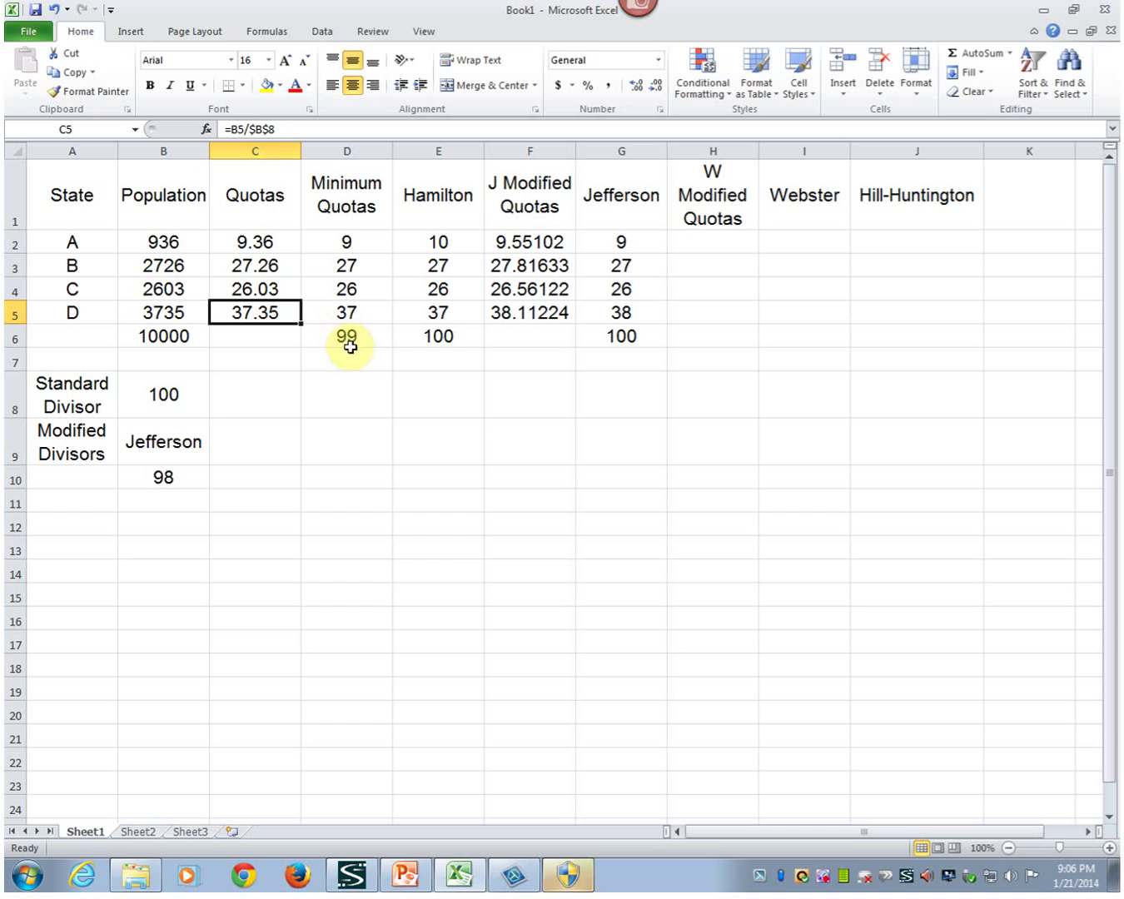
click(250, 447)
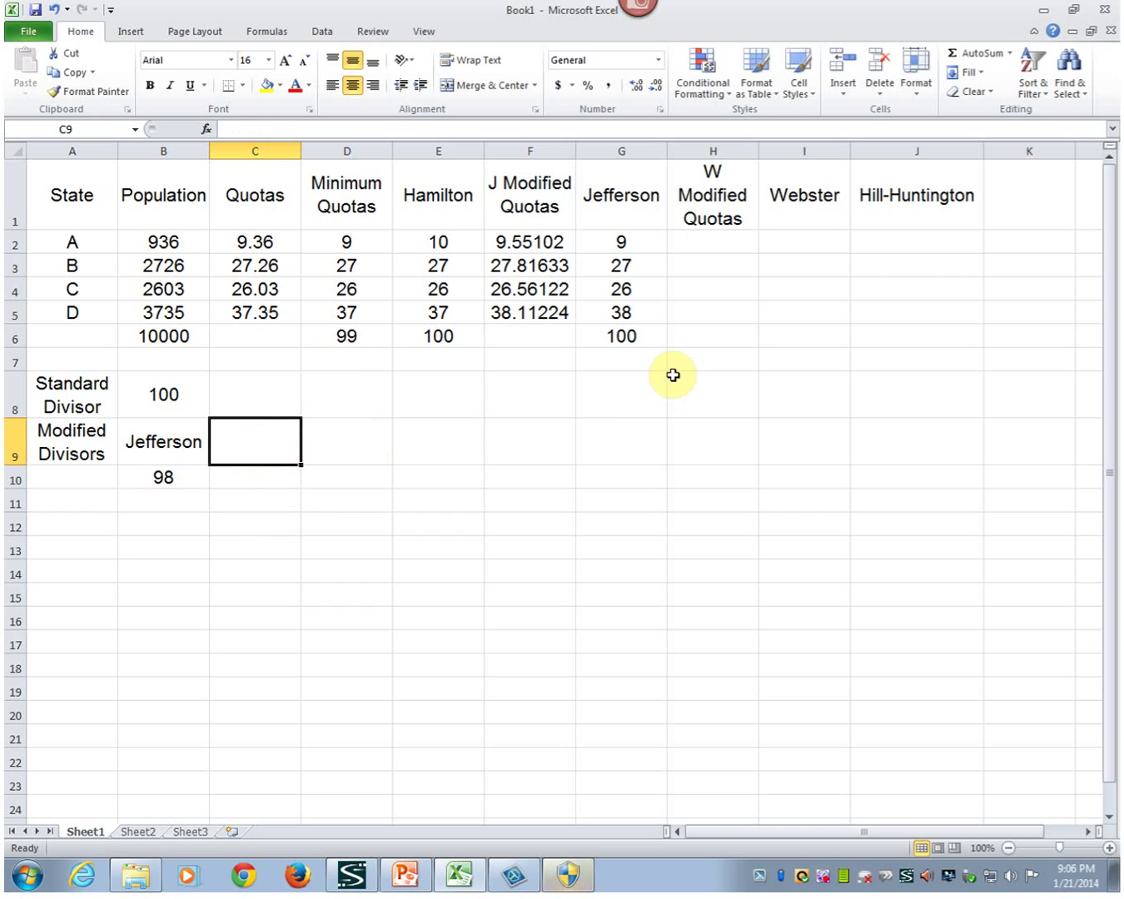
text(Webster)
key(Return)
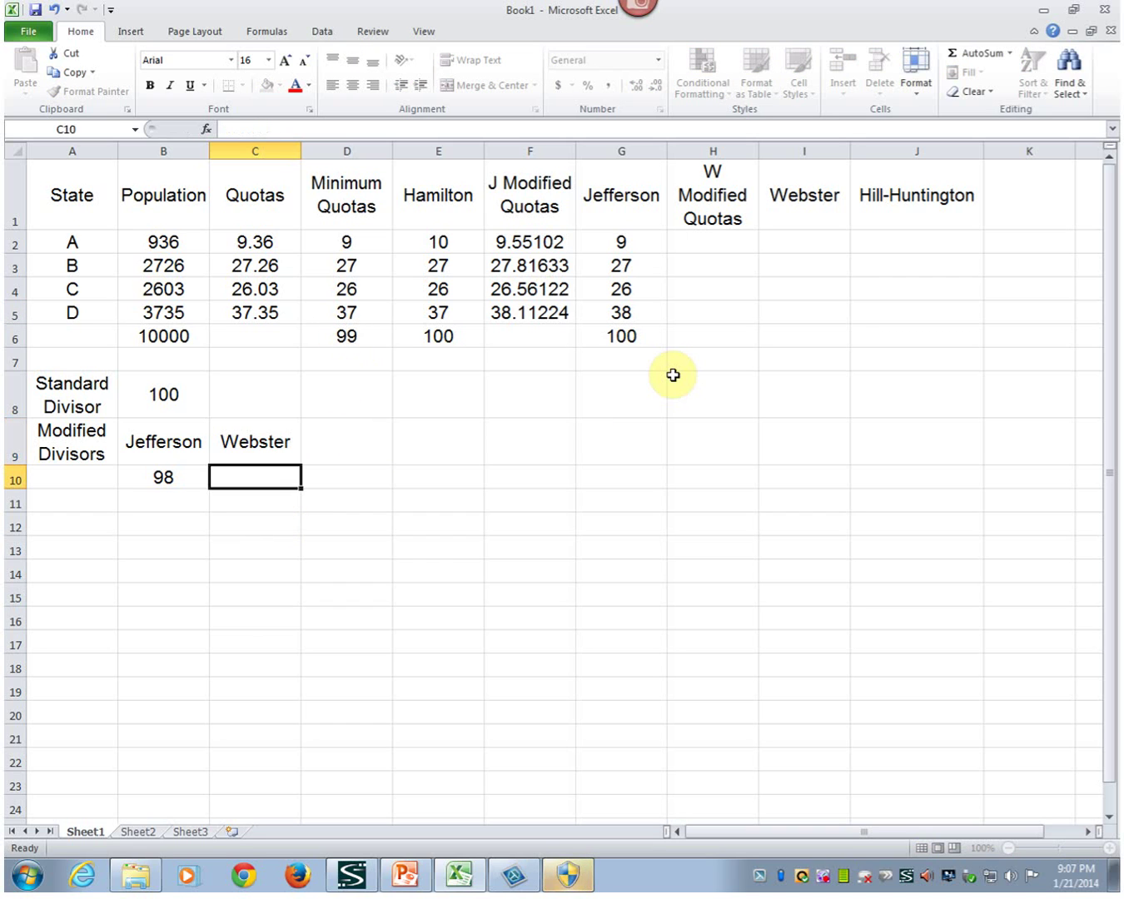
text(99)
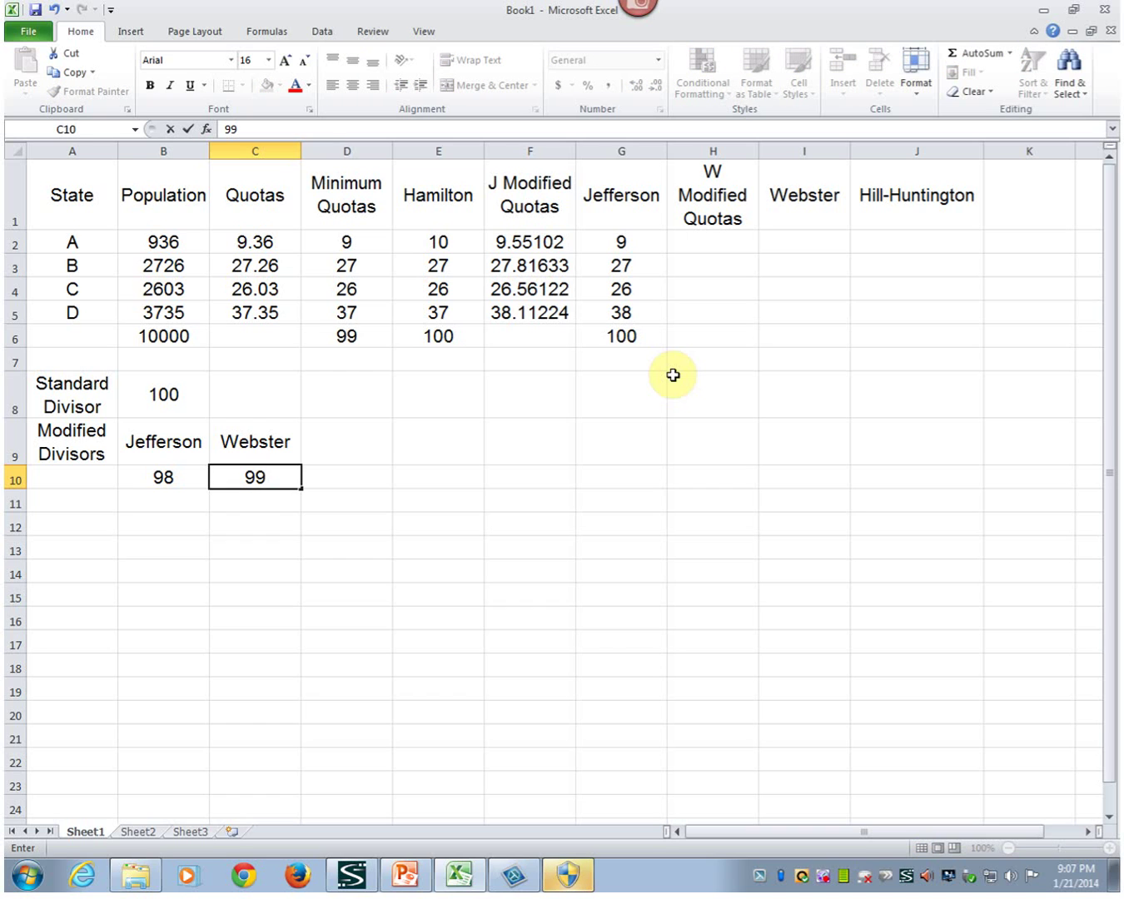
Compute state A's Webster modified quota in H2 with the formula =B2/$C$10
click(711, 239)
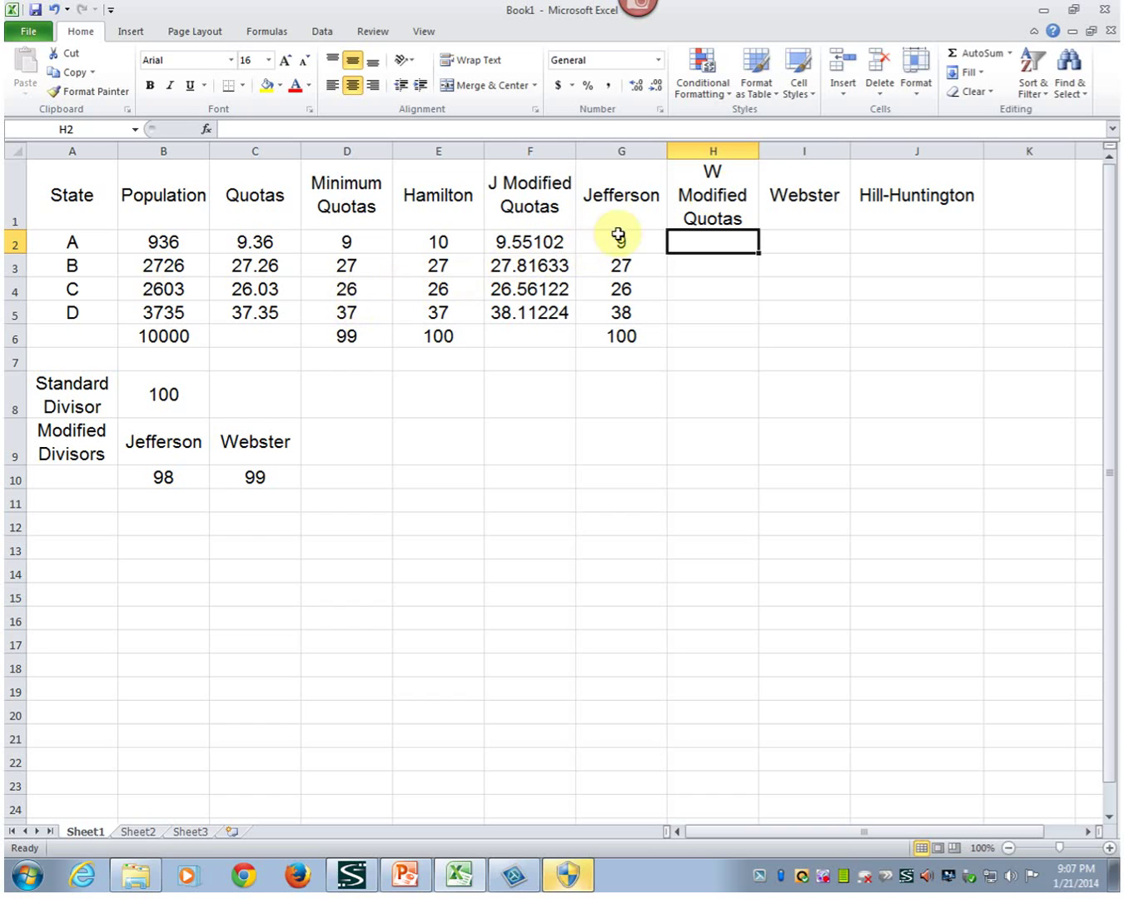
text(=)
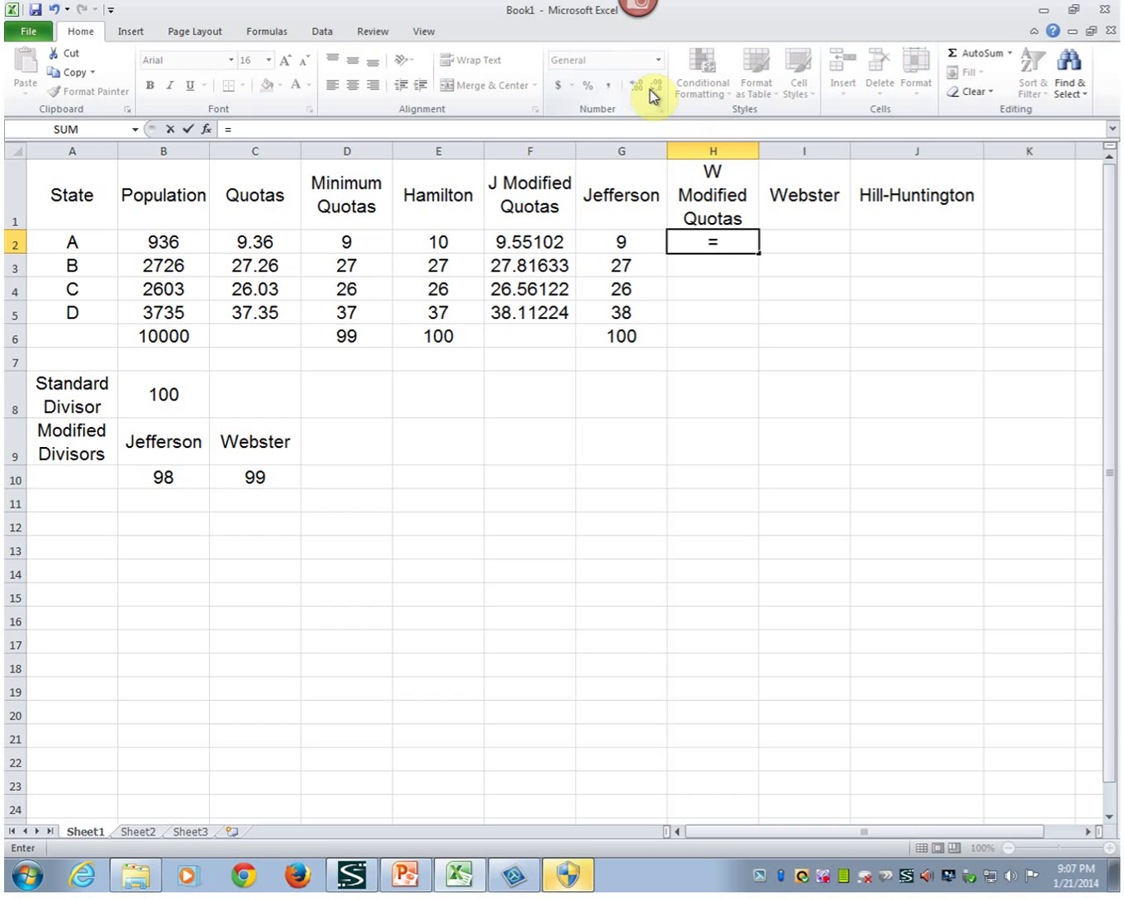
click(176, 245)
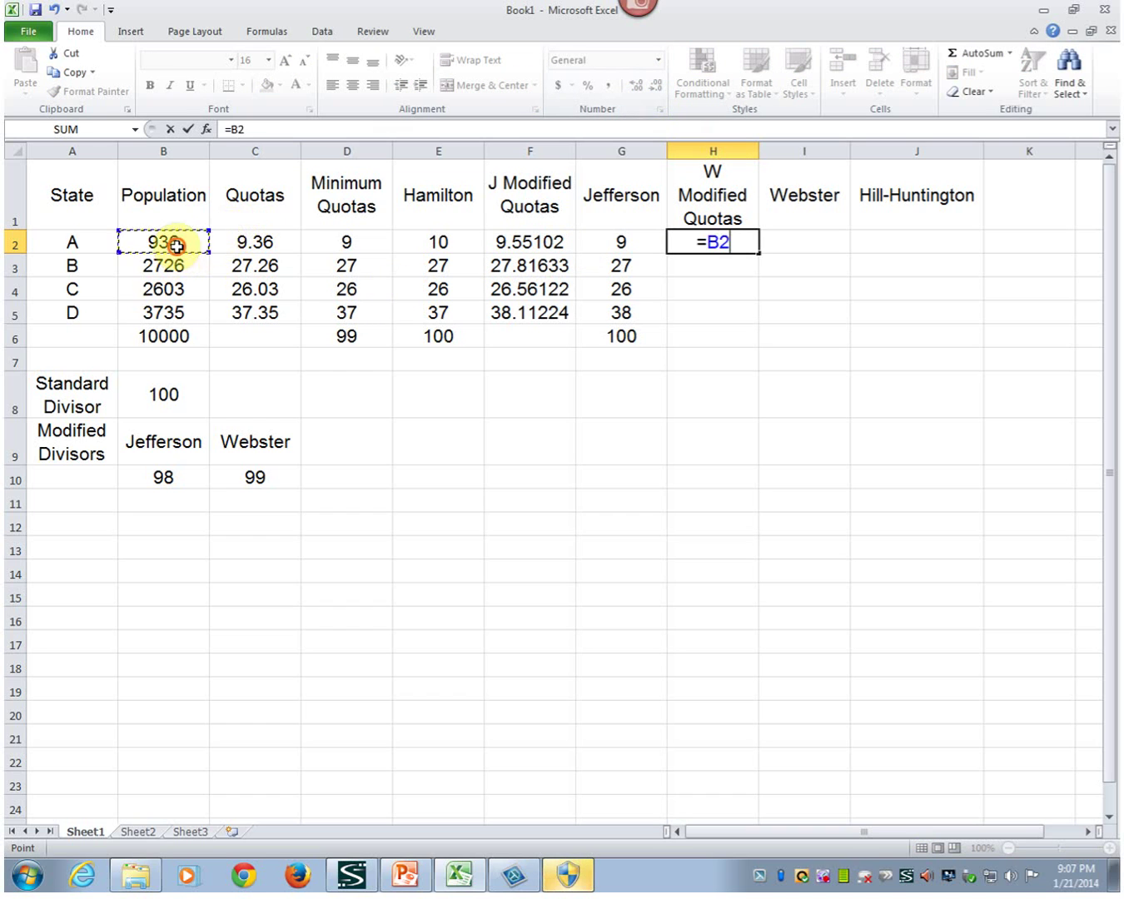
text(/)
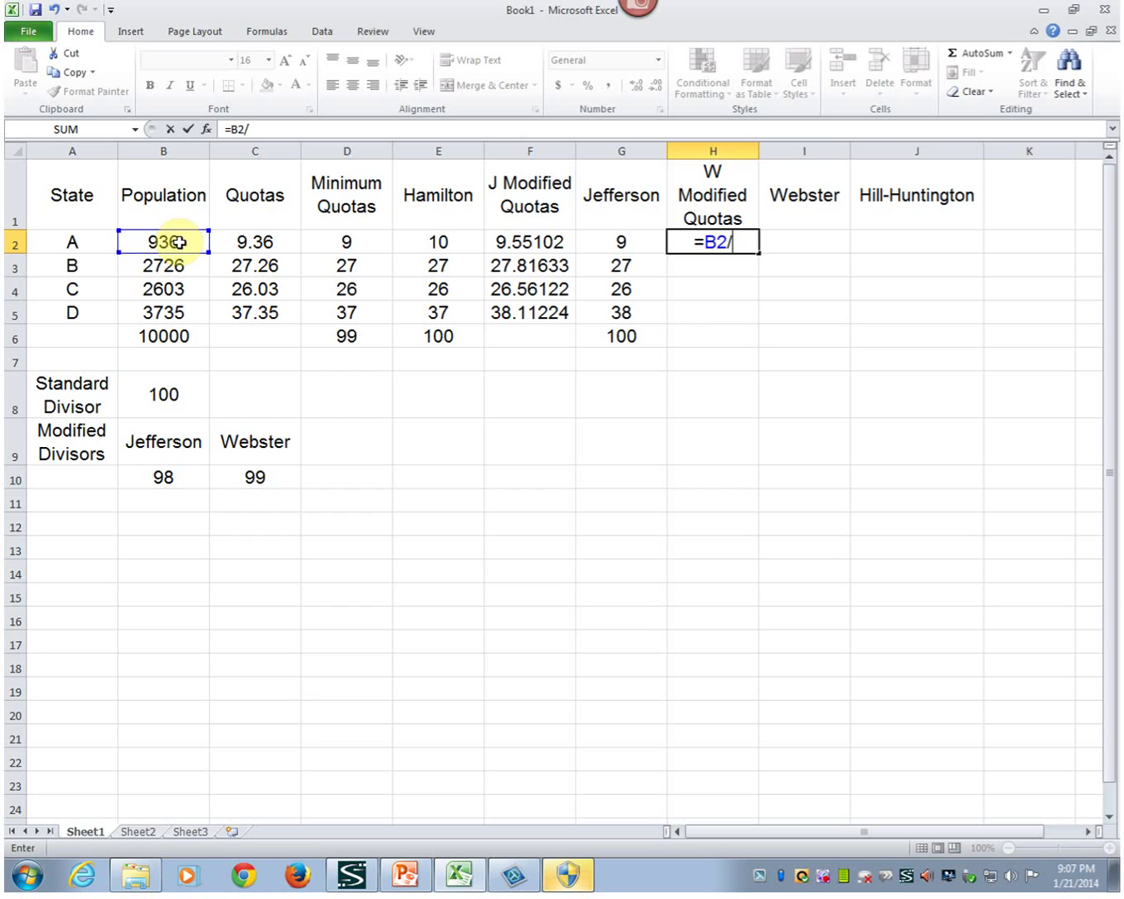
text($)
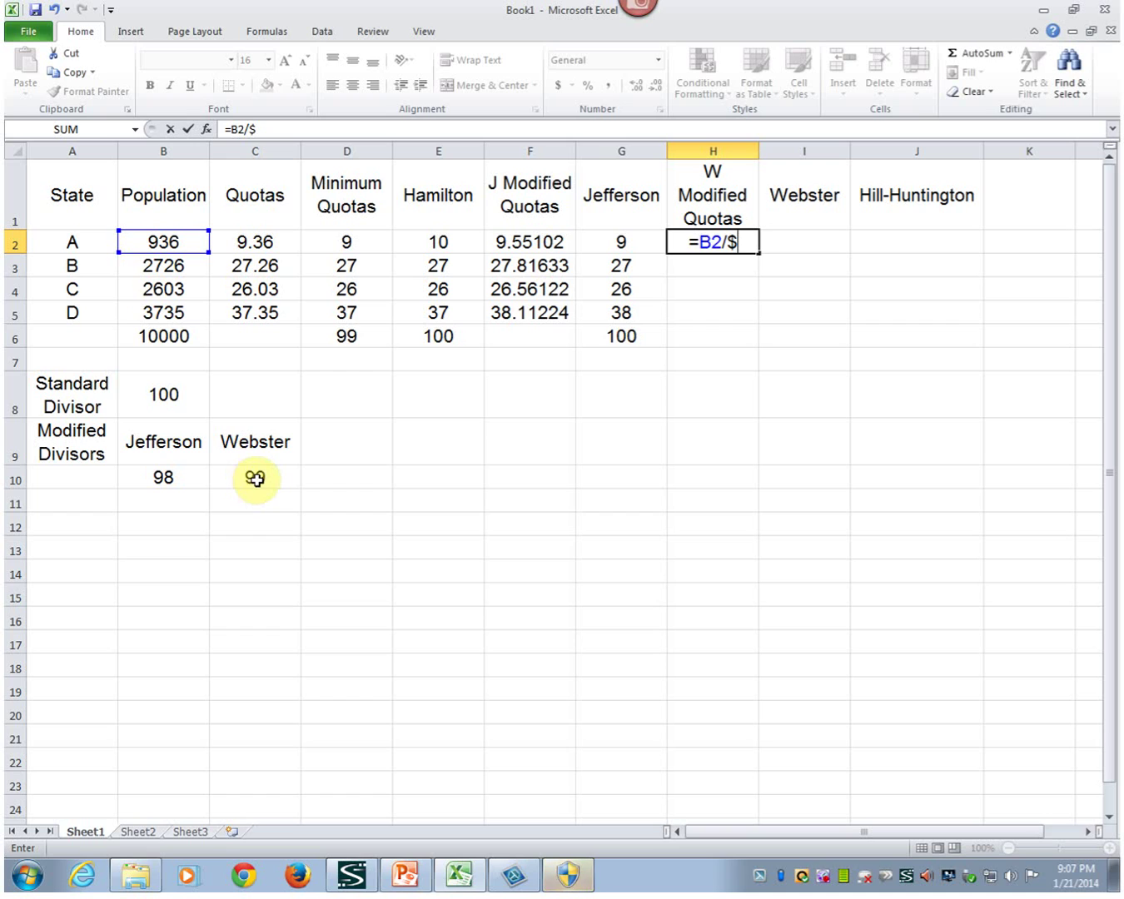
text(C$10)
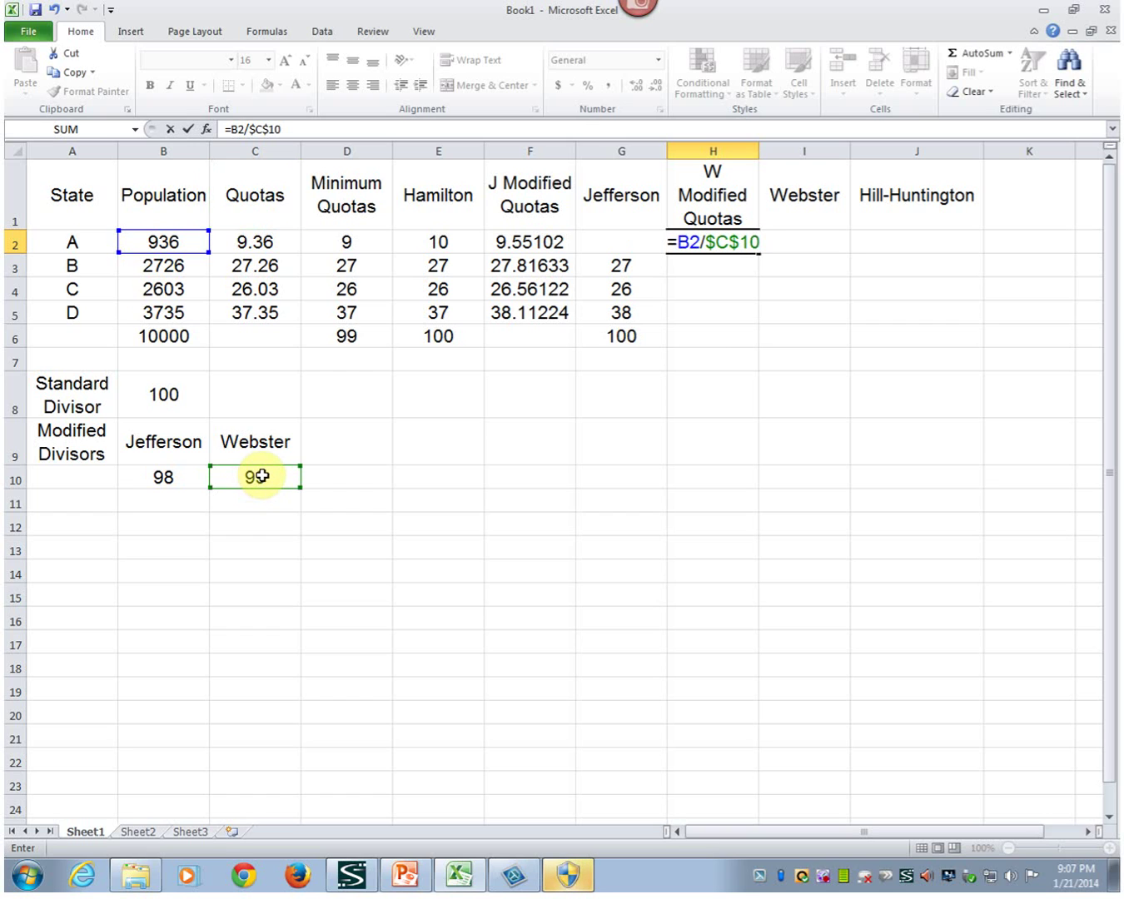
key(Return)
Fill the Webster modified quota formula from H2 down through H5 for the remaining states
key(Up)
key(shift+Down)
key(shift+Down)
key(shift+Down)
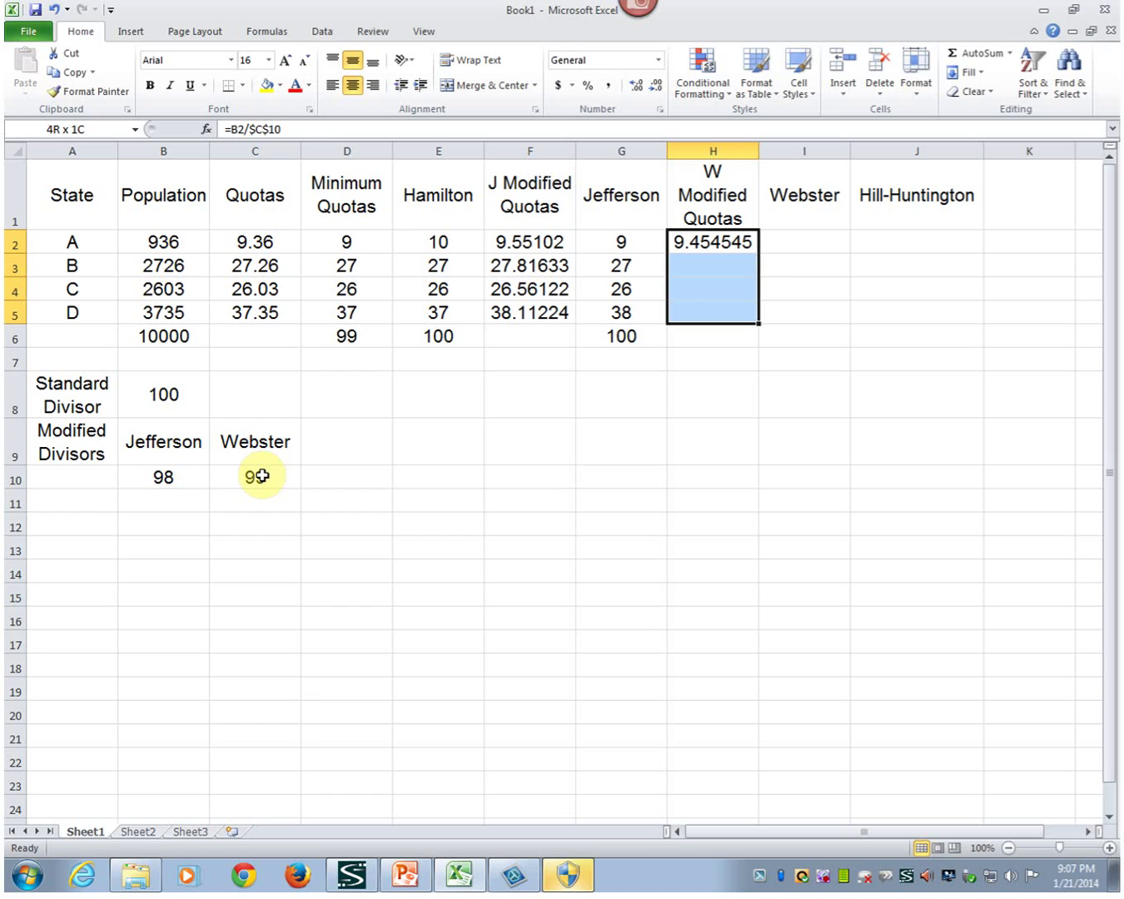
key(ctrl+d)
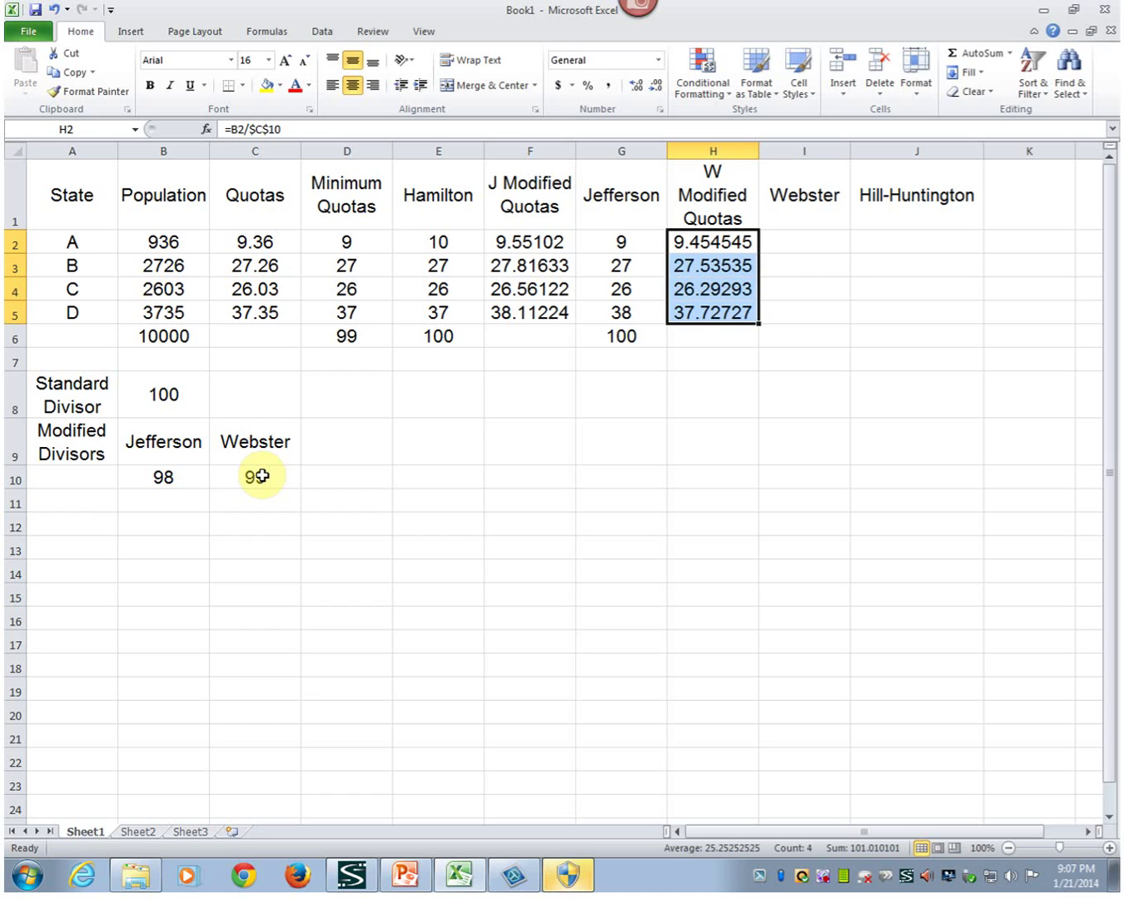
Enter the rounded Webster apportionments 9, 28, 26 and 38 in cells I2 to I5
click(772, 242)
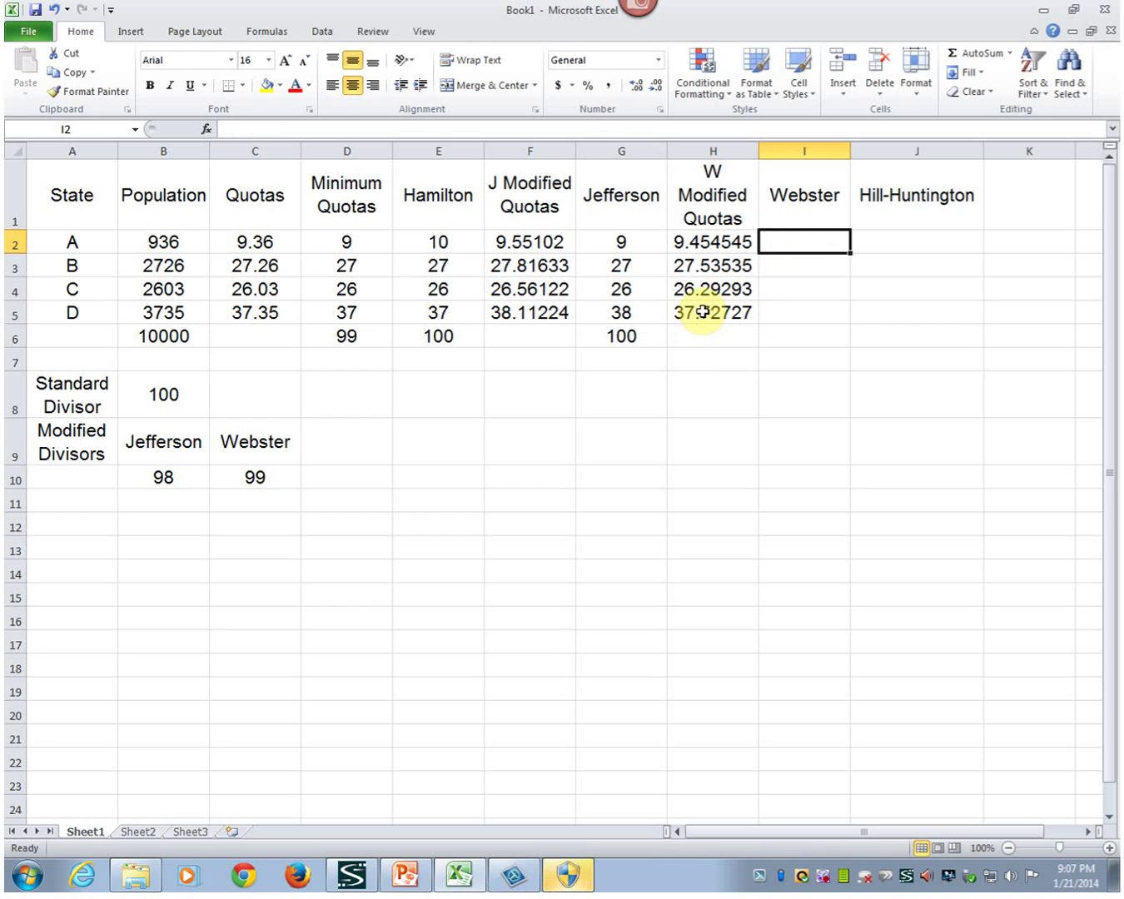
text(9)
key(Return)
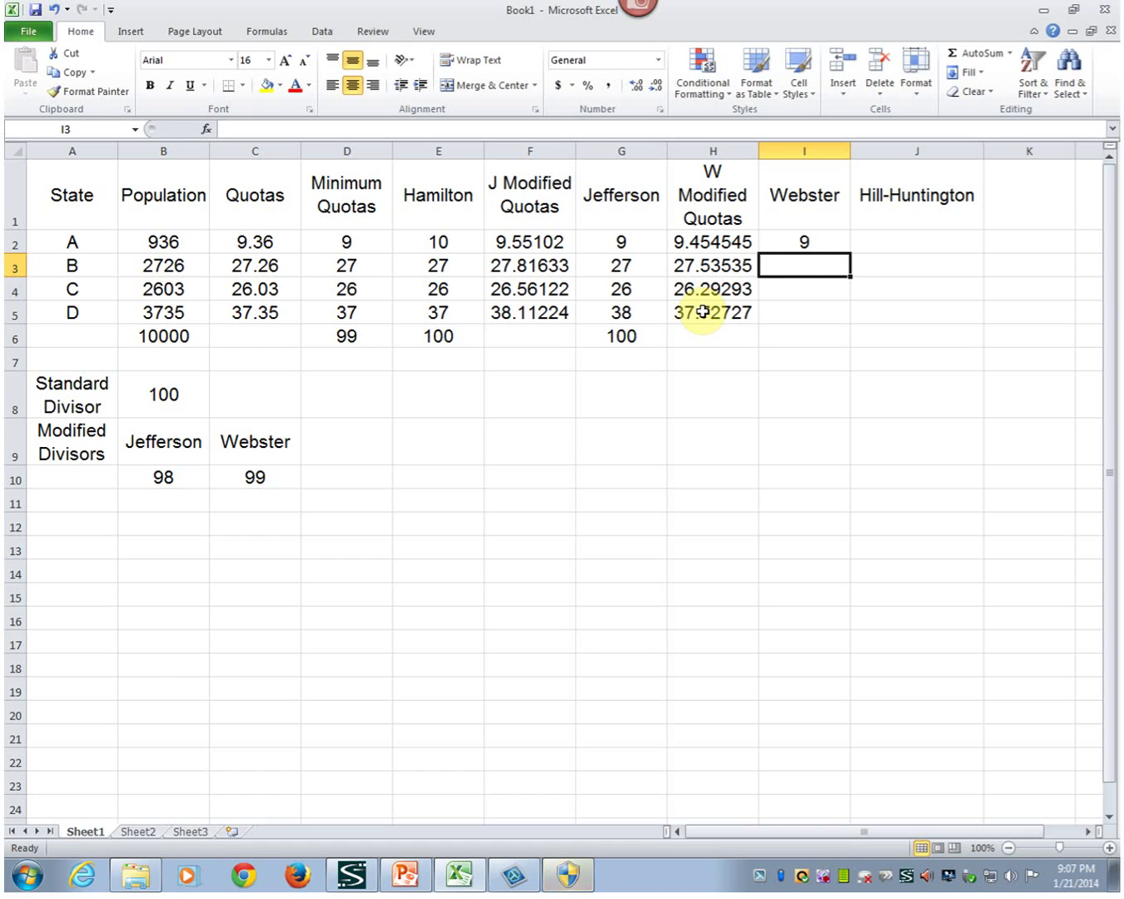
text(28)
key(Return)
text(26)
key(Return)
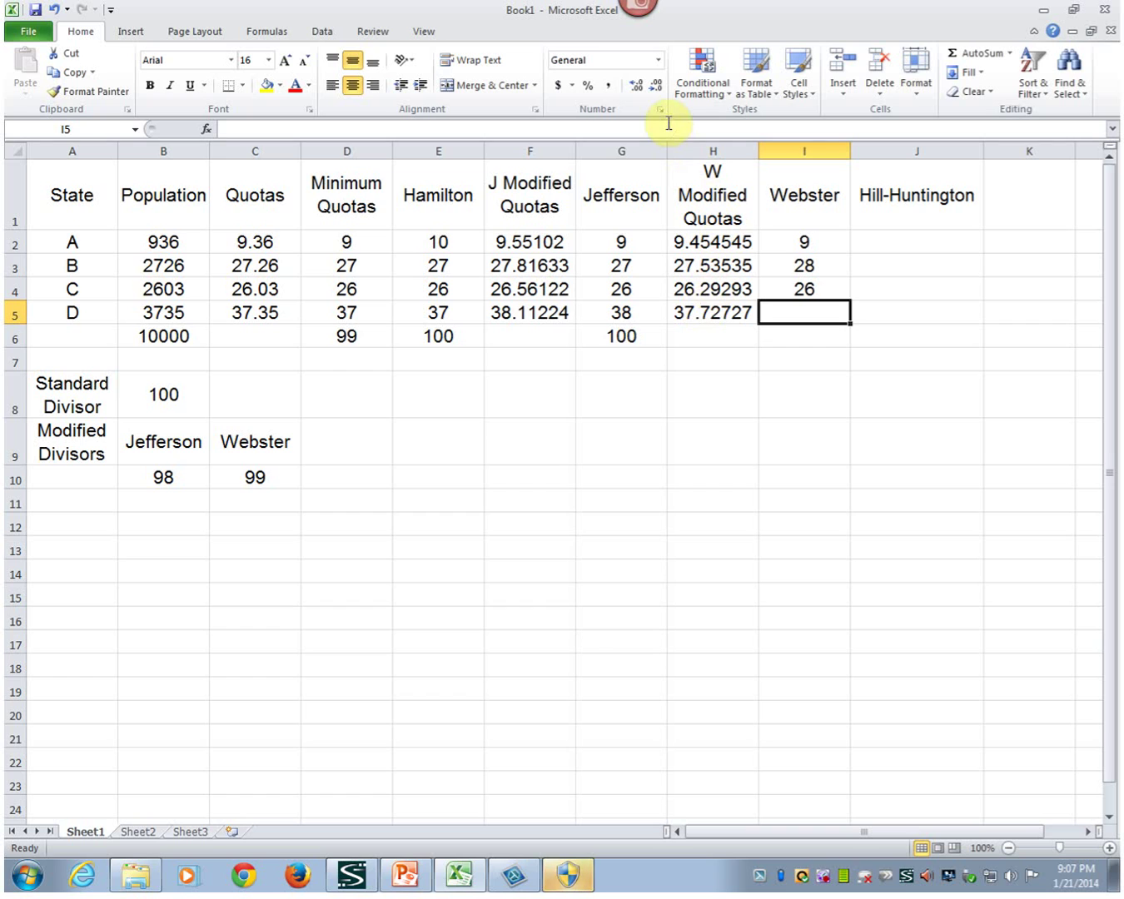
text(38)
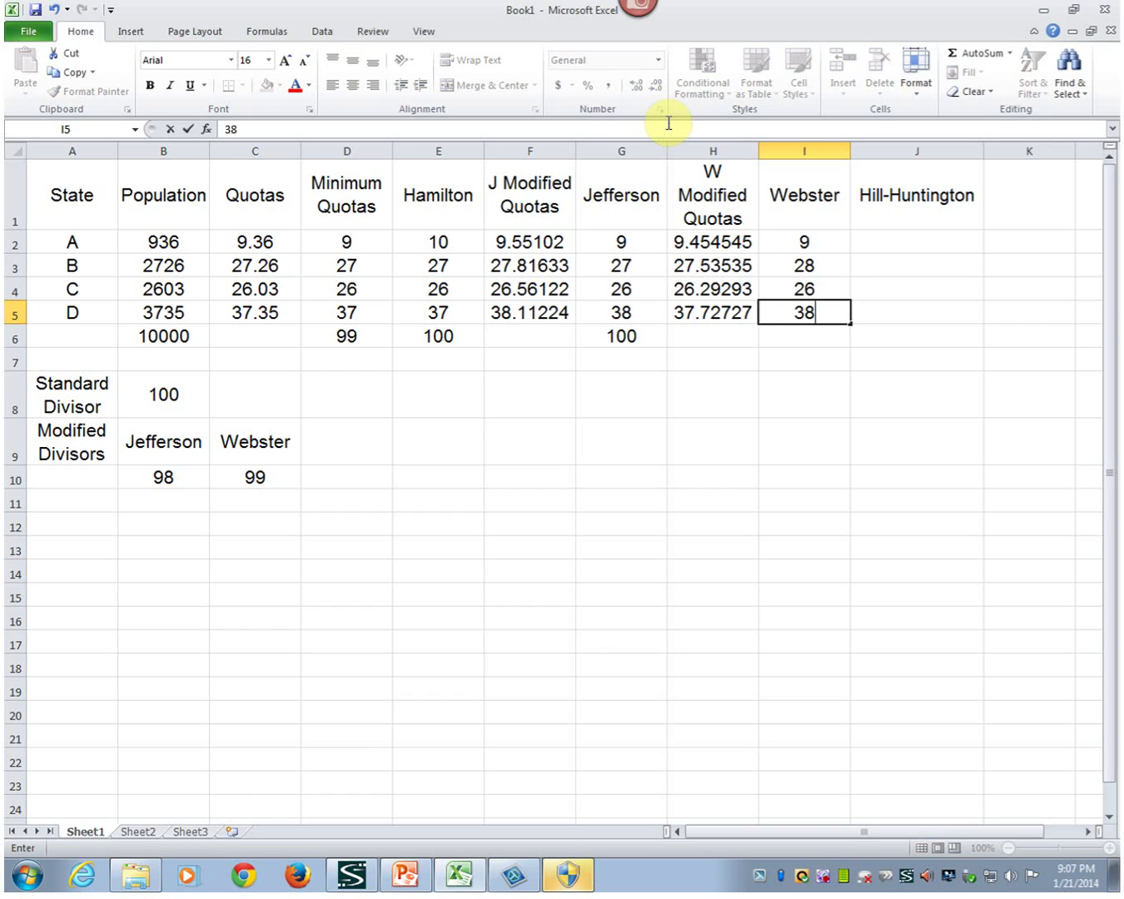
key(Return)
Total the Webster apportionments in I6 with a SUM of I2:I5
text(=)
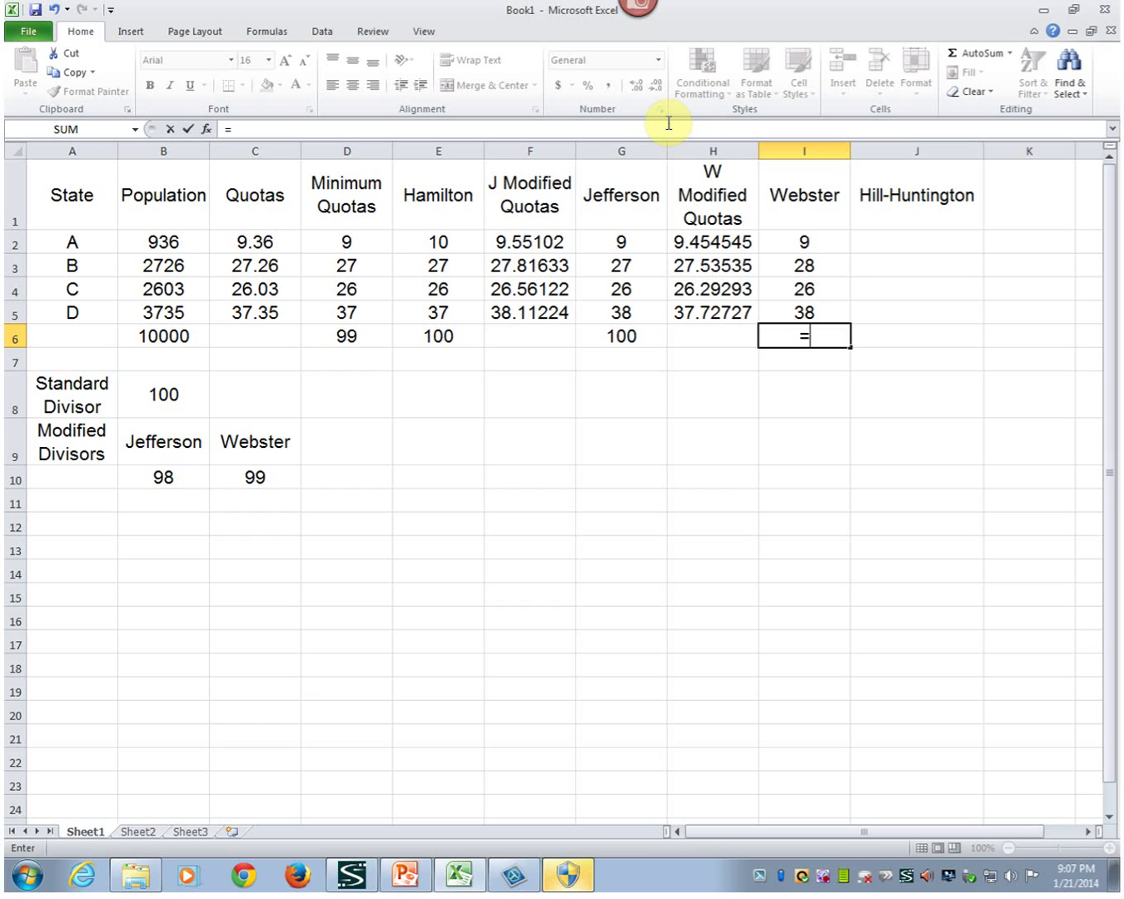
text(sum()
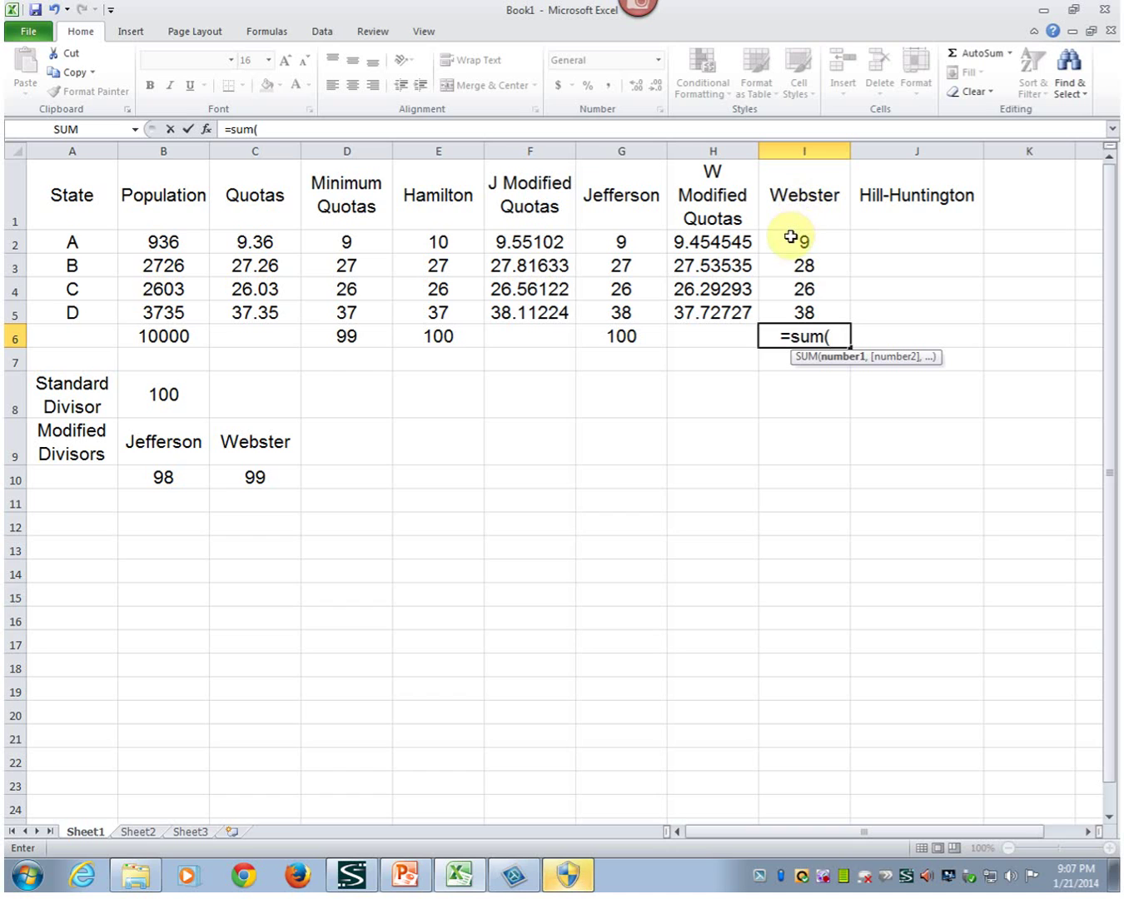
drag(800, 241, 806, 301)
text())
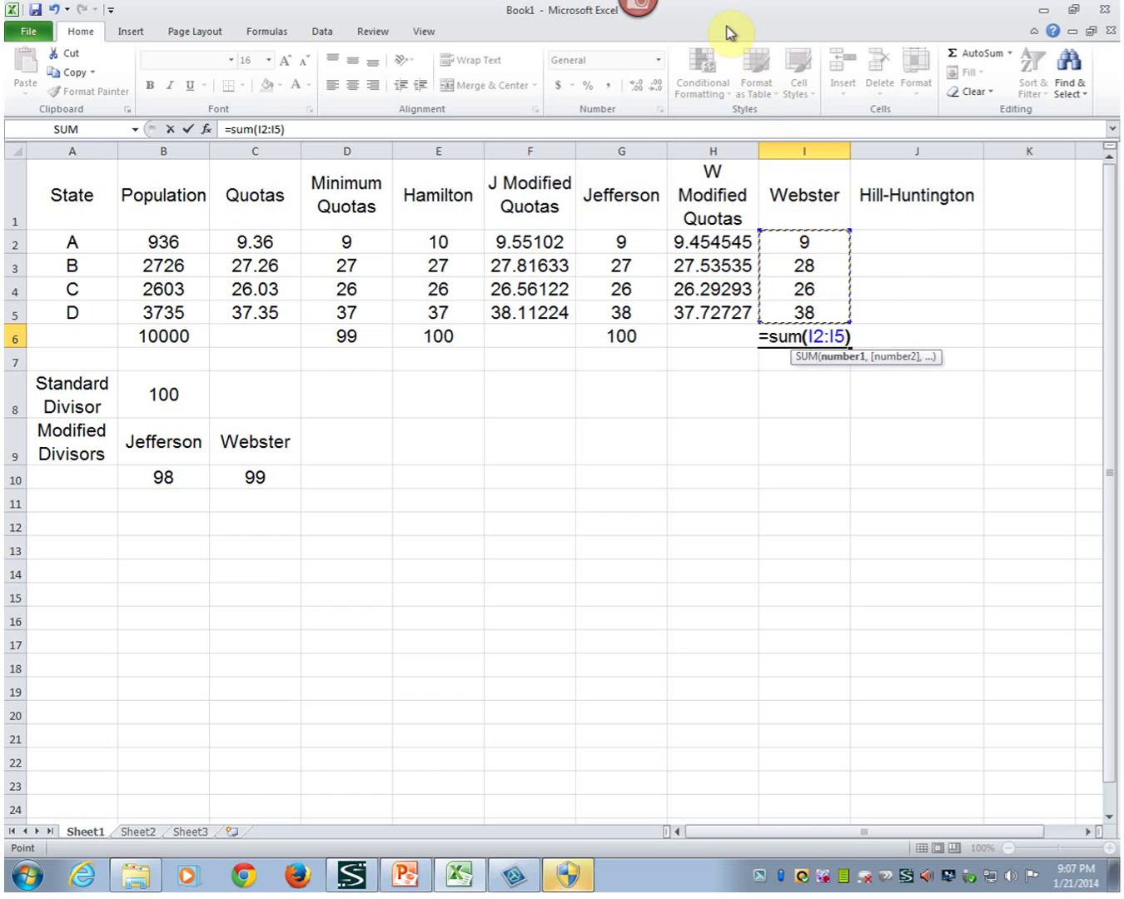
key(Return)
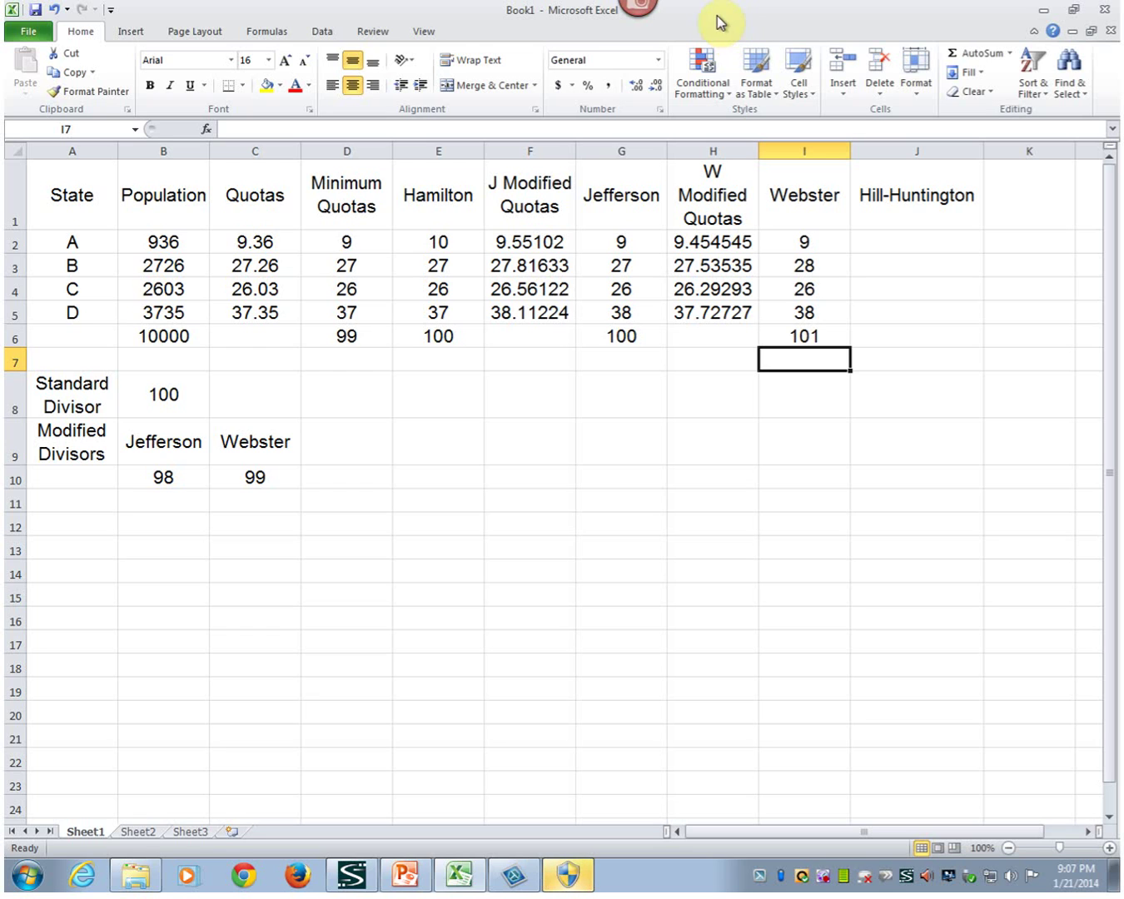
Set the Webster modified divisor in C10 to 99.5 and check the modified quotas of states A and B
click(271, 476)
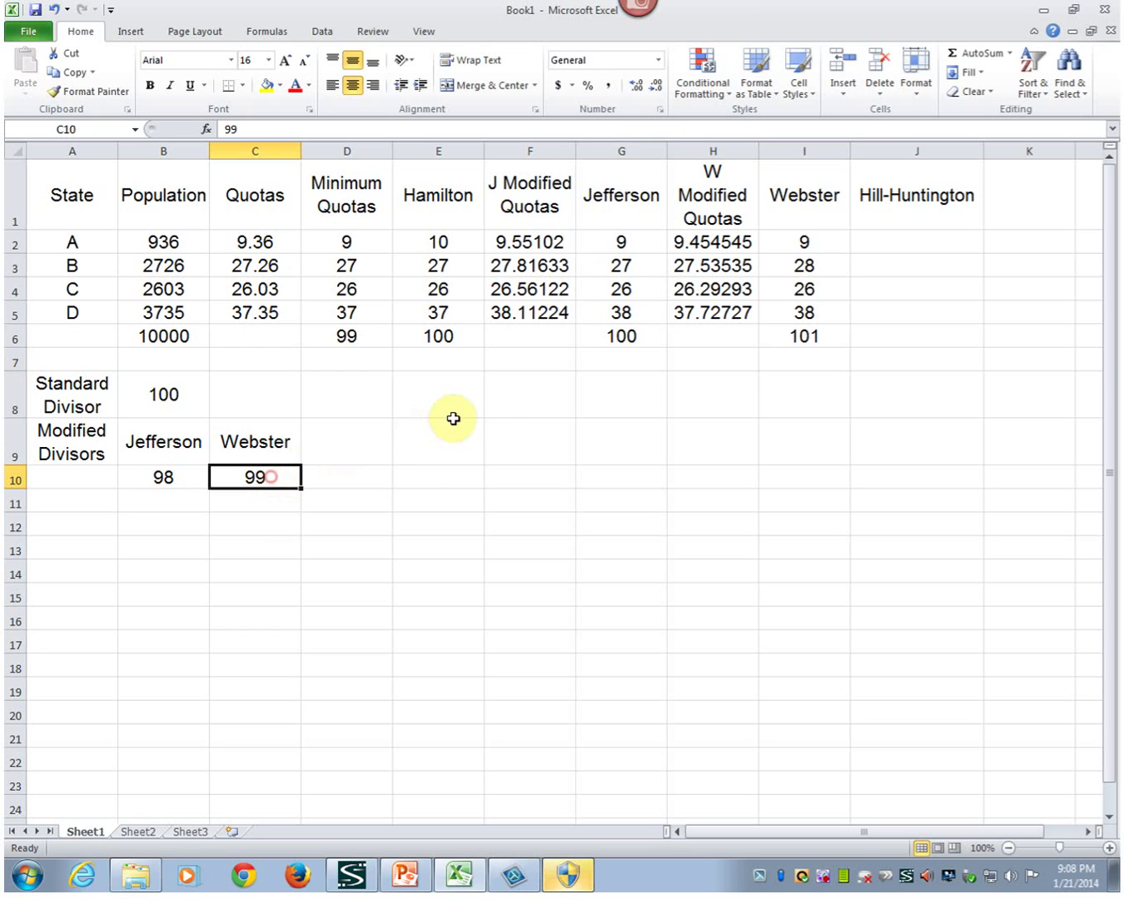
text(99.5)
key(Return)
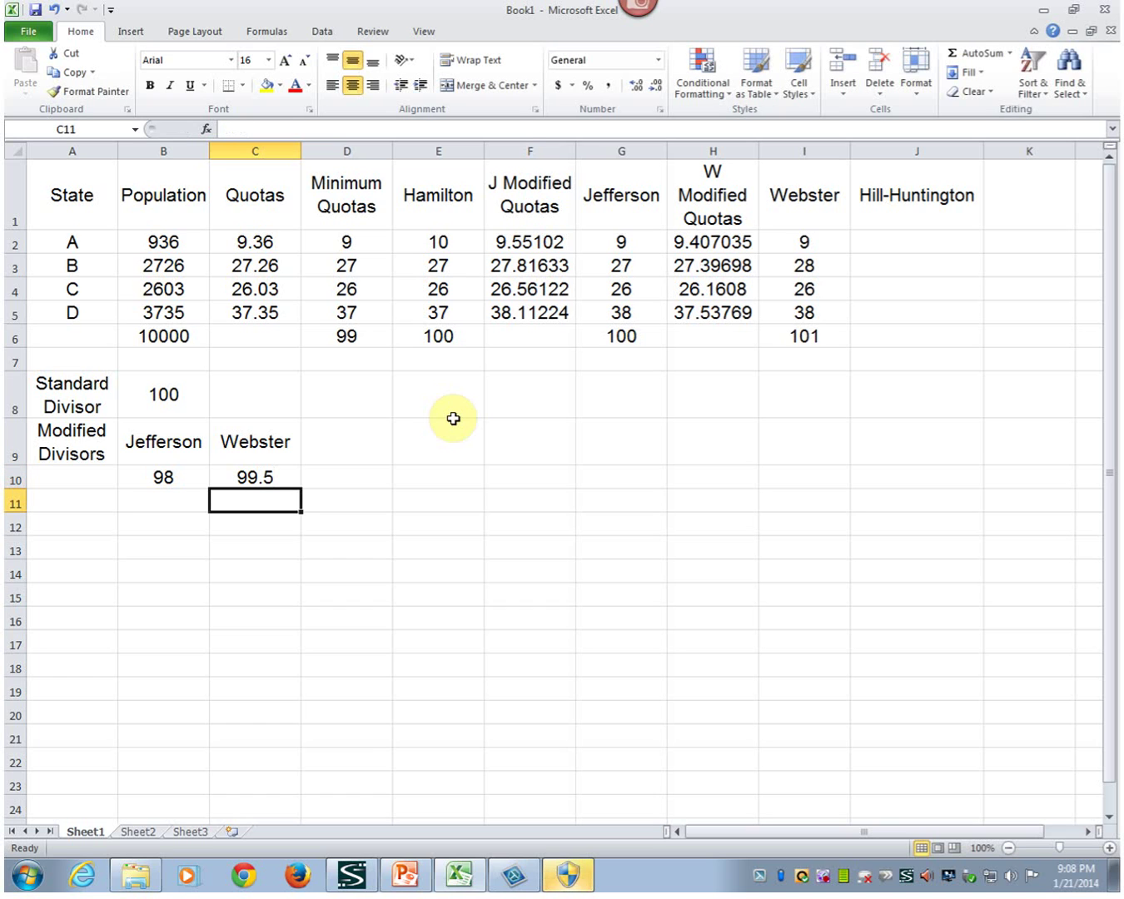
click(696, 245)
click(704, 265)
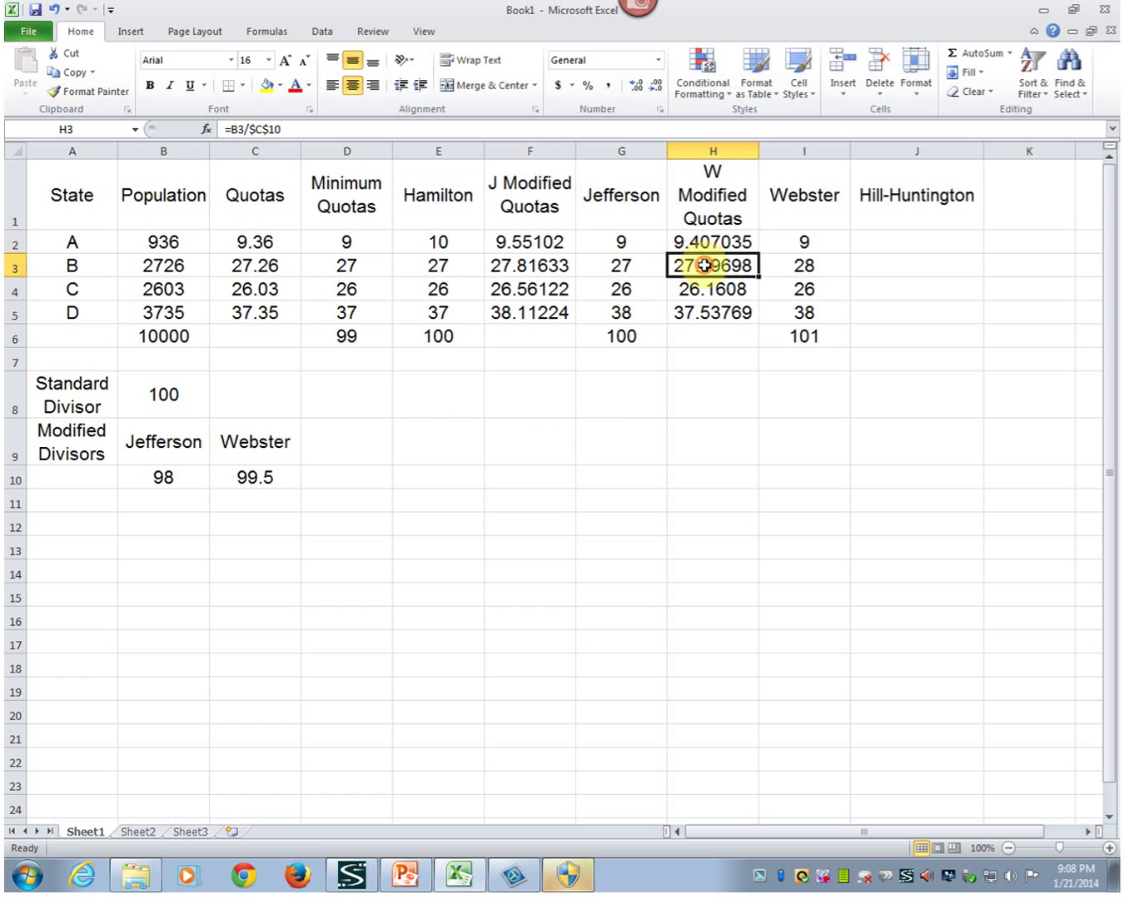
Set state B's Webster apportionment in I3 to 27 and check the column total in I6
click(792, 260)
text(27)
key(Return)
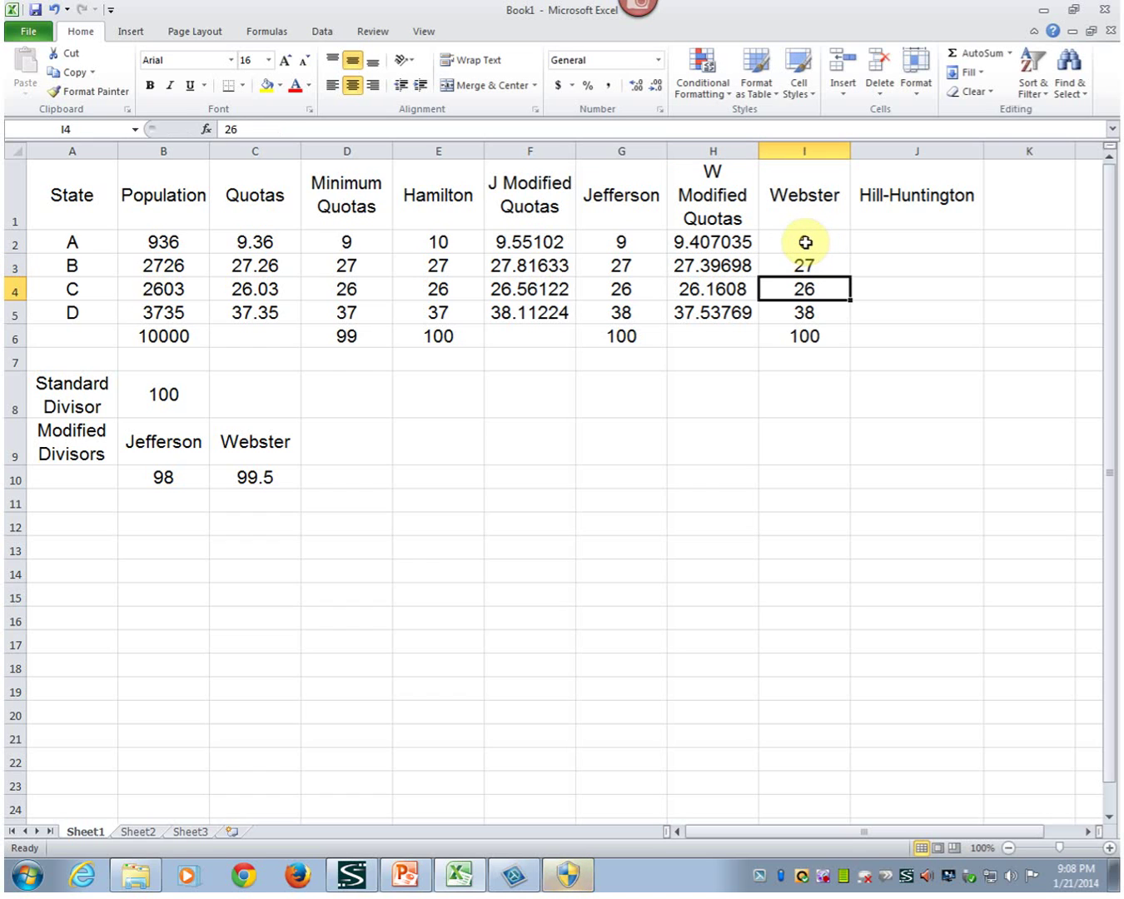
key(Return)
key(Return)
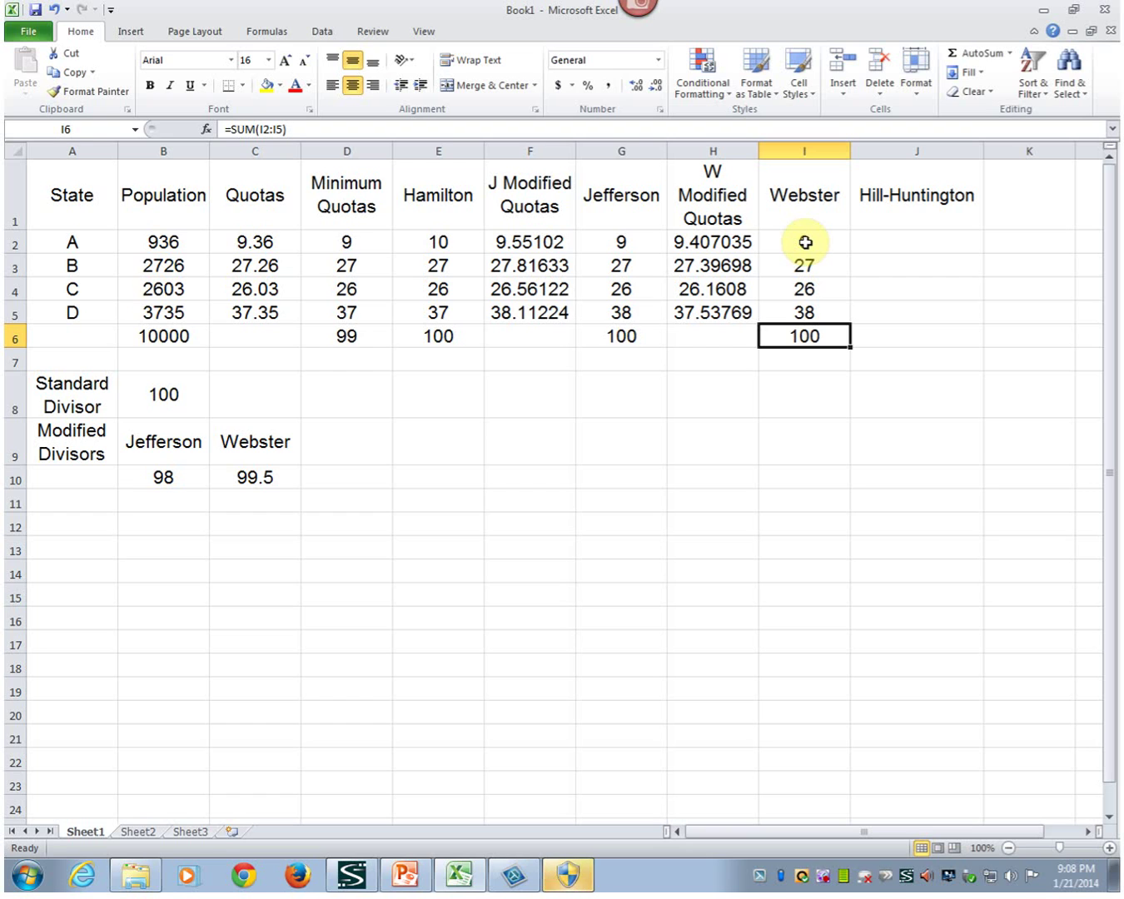
Add the modified divisor label "Hill-Huntington" in D9 and wrap its text within the cell
click(353, 445)
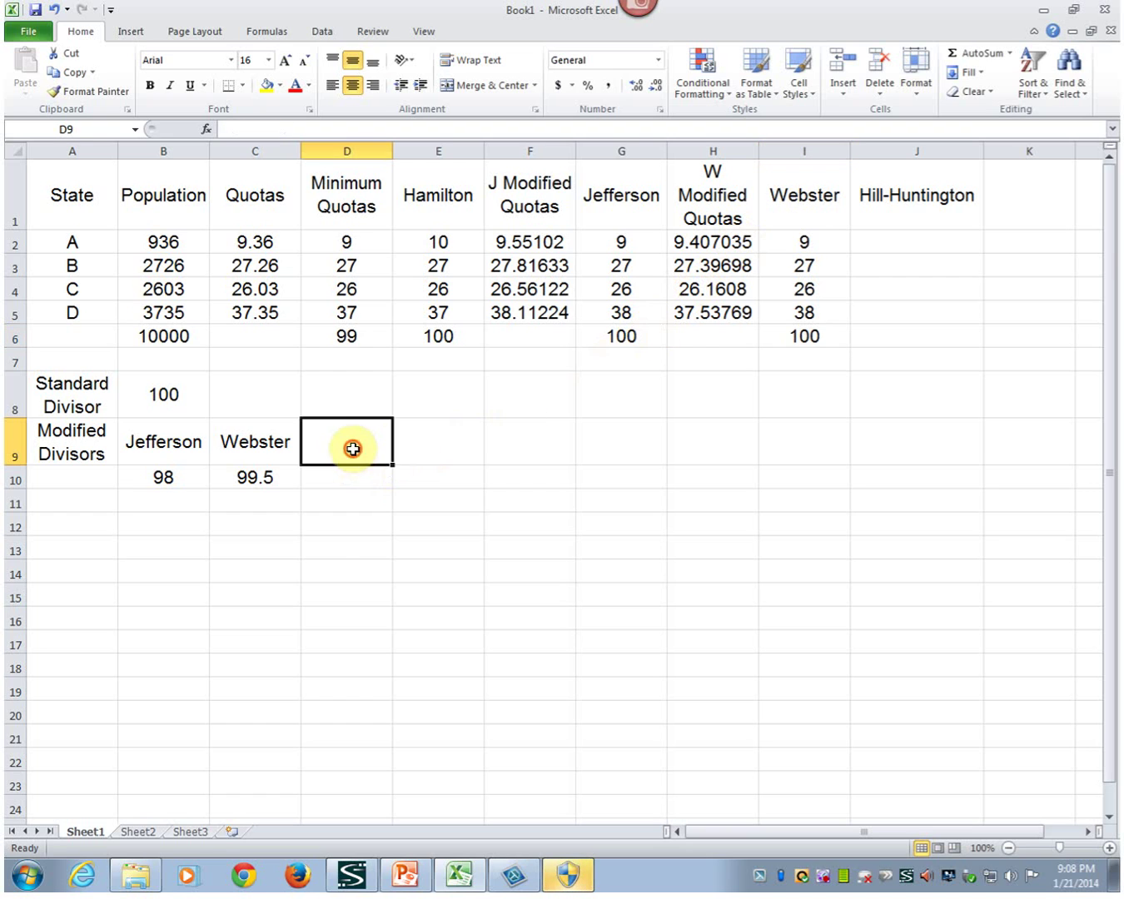
text(Hil)
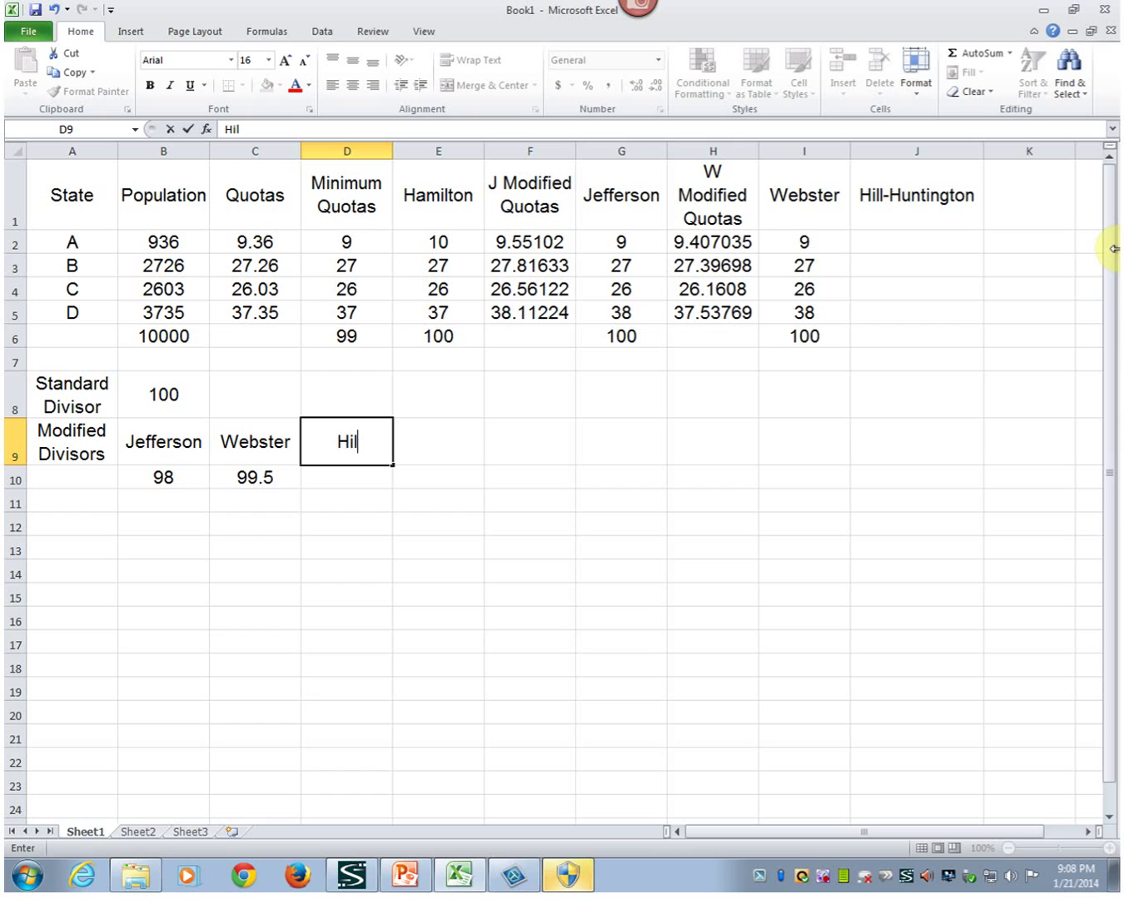
text(l-Huntington)
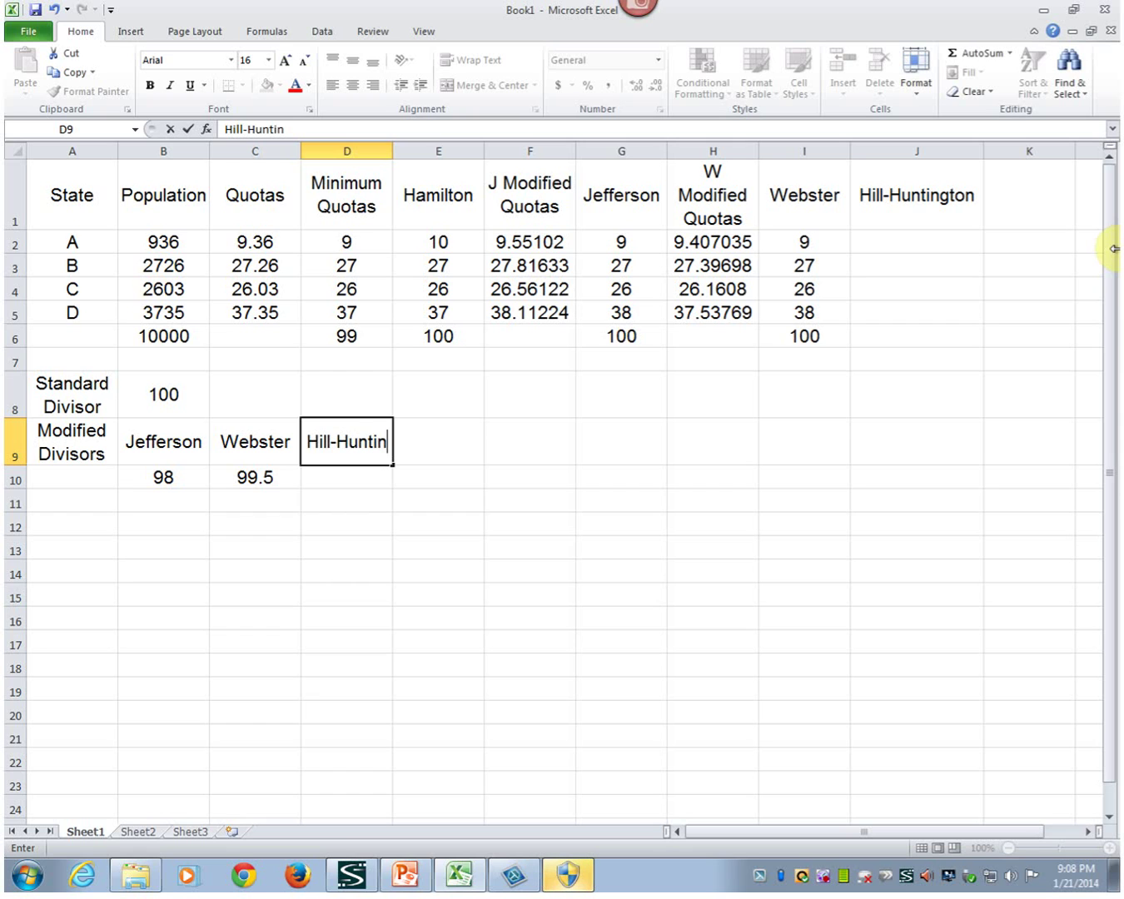
key(Return)
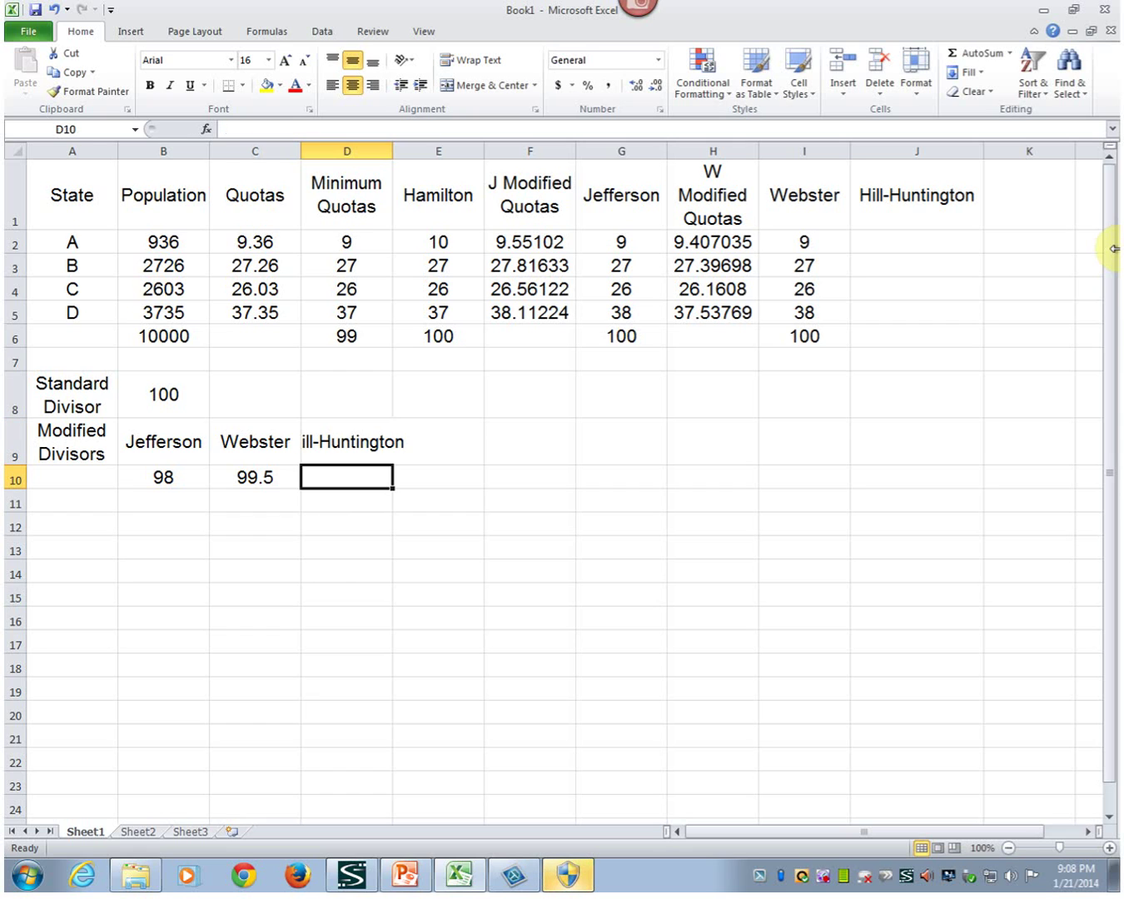
key(Up)
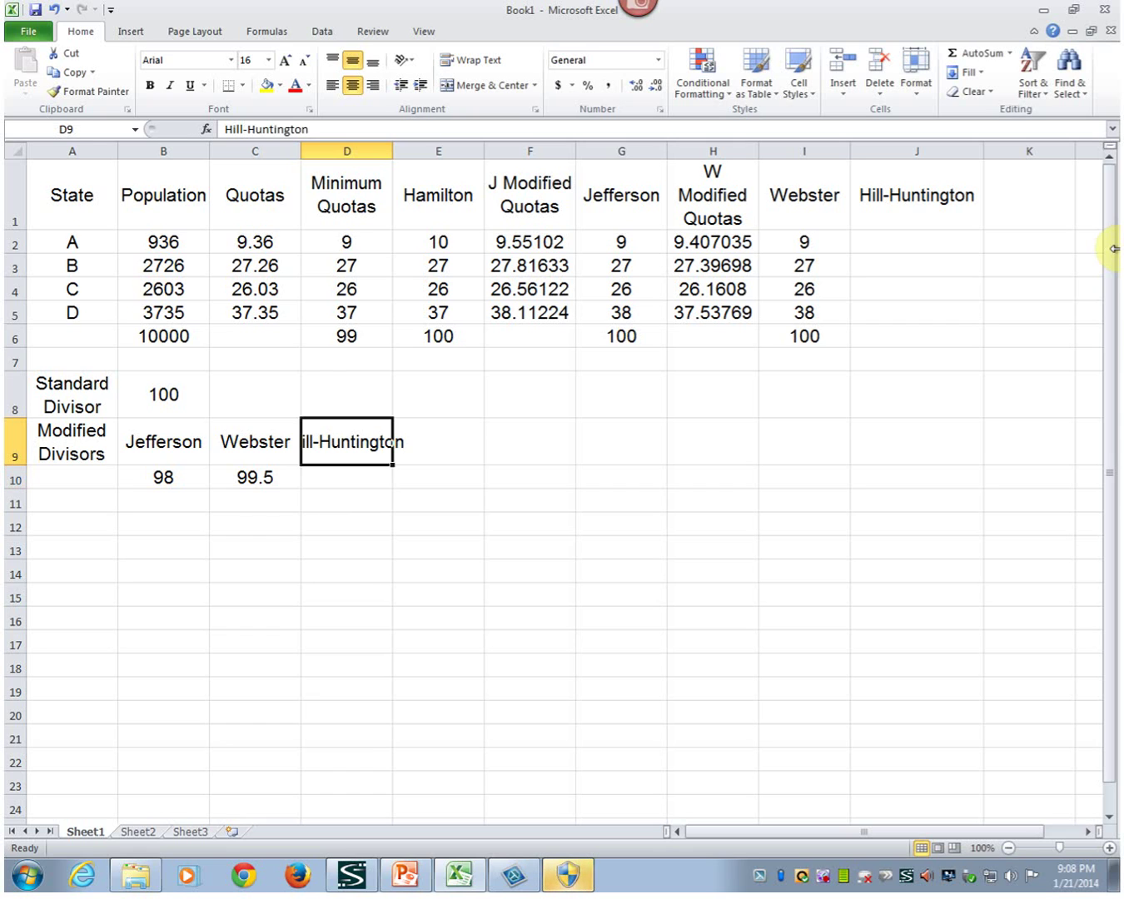
click(469, 60)
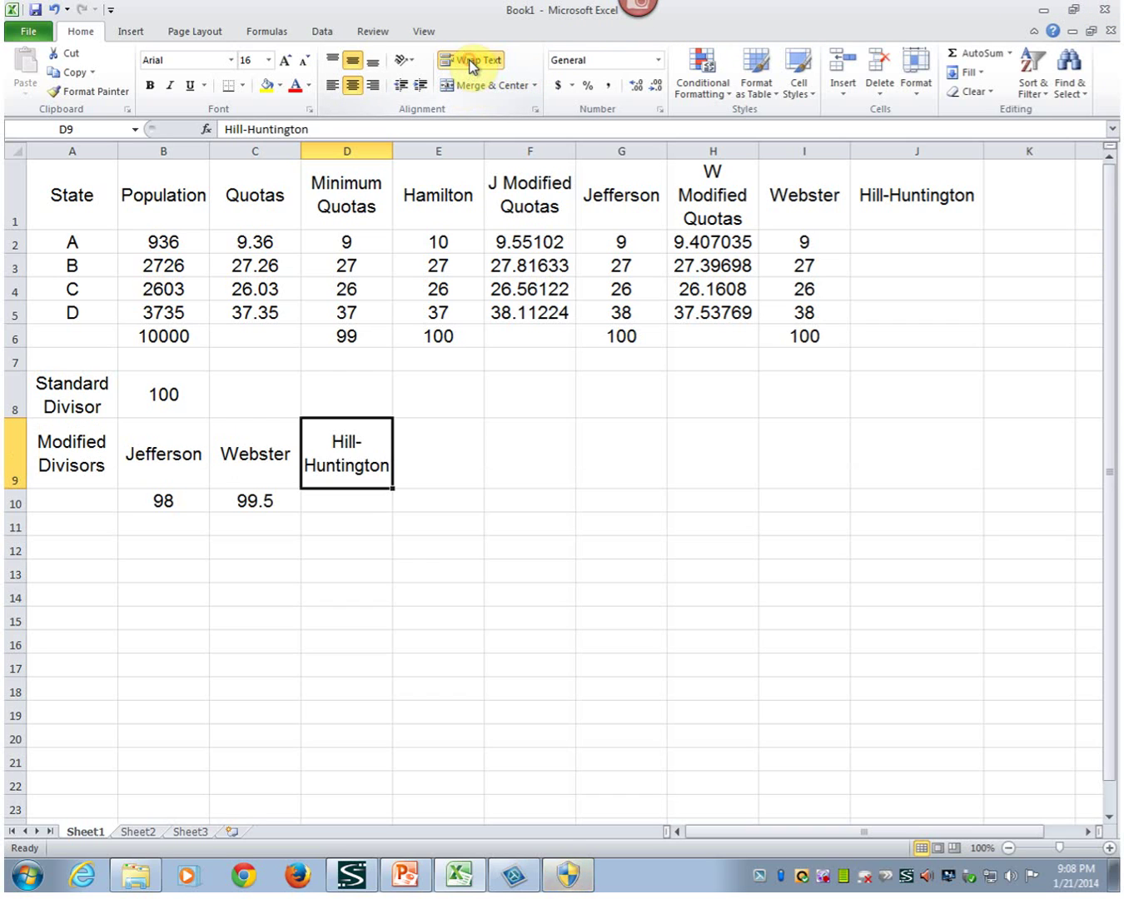
Insert a blank column directly before the Hill-Huntington column
click(350, 499)
click(908, 151)
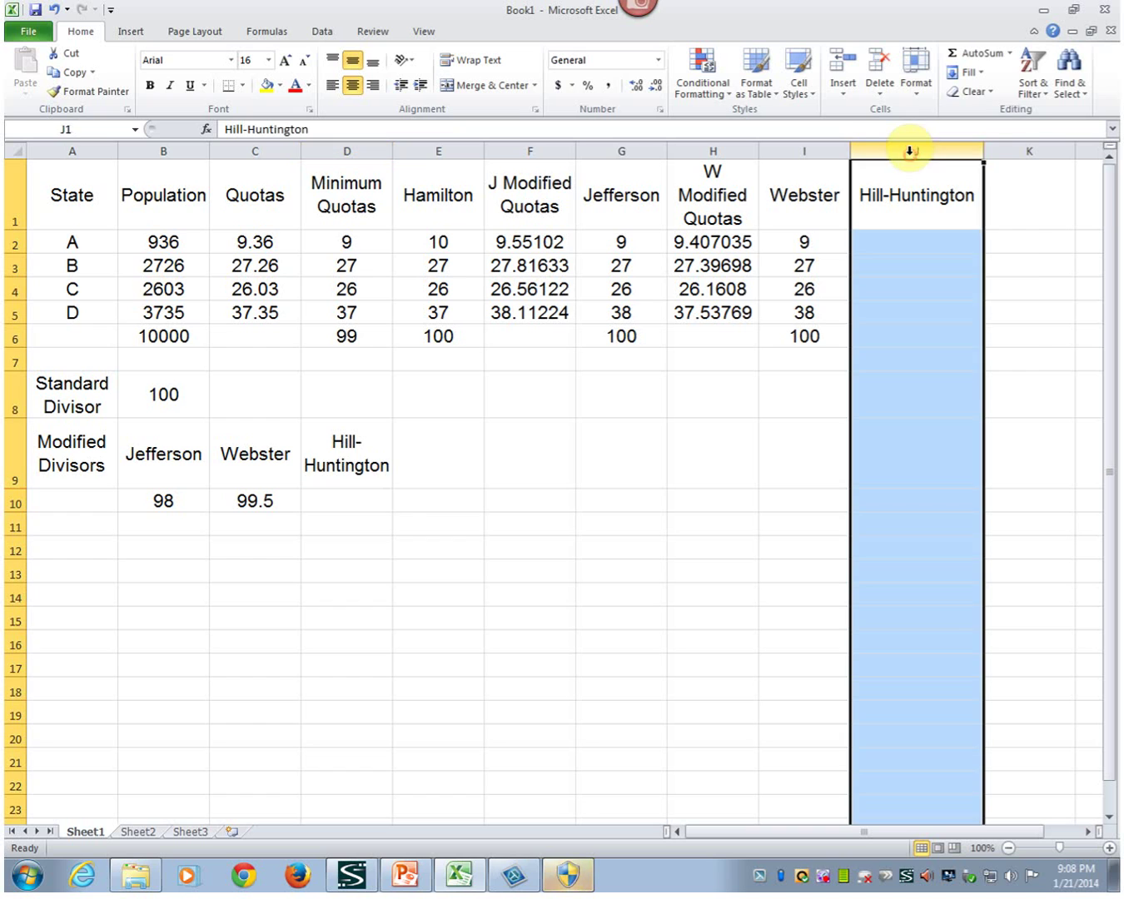
right_click(909, 150)
click(954, 275)
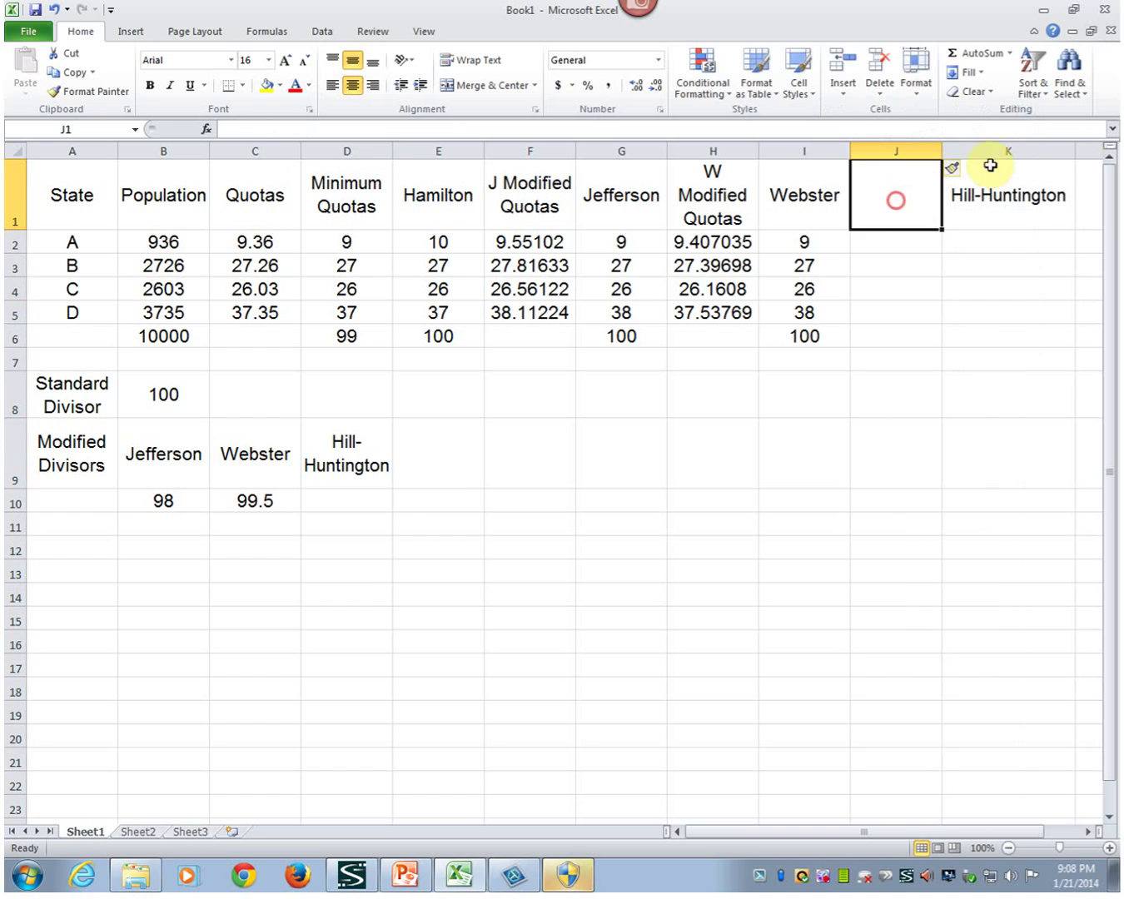
Enter the header "Geometric Mean" in J1 and wrap its text within the cell
text(Geometric)
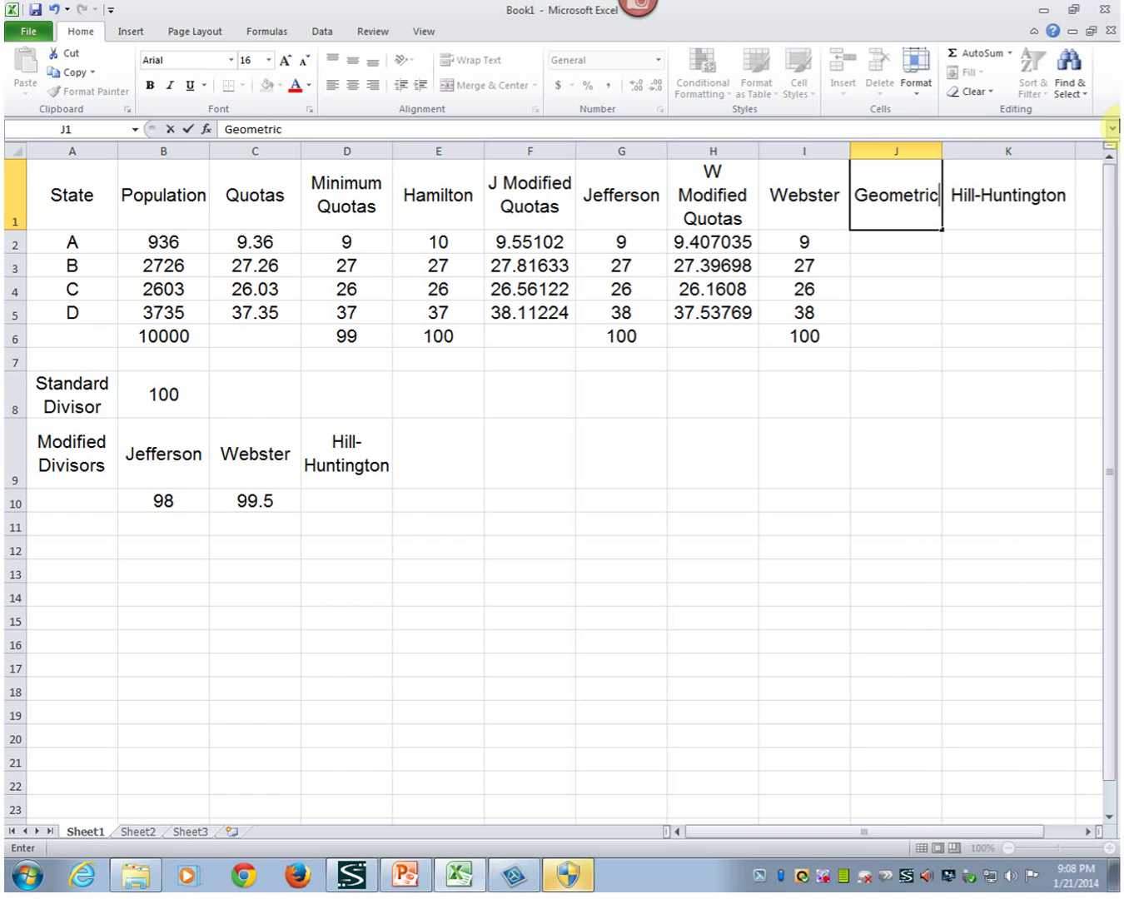
text( Mean)
key(Return)
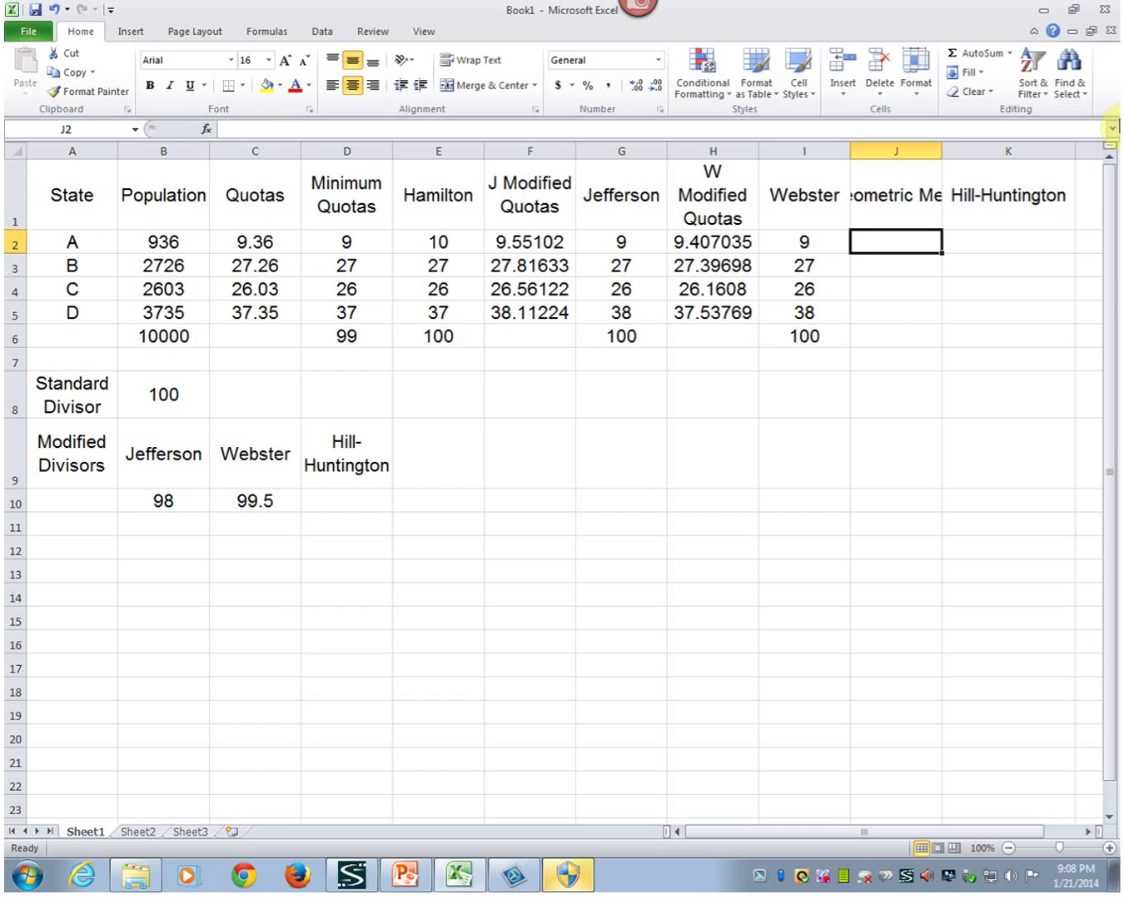
key(Up)
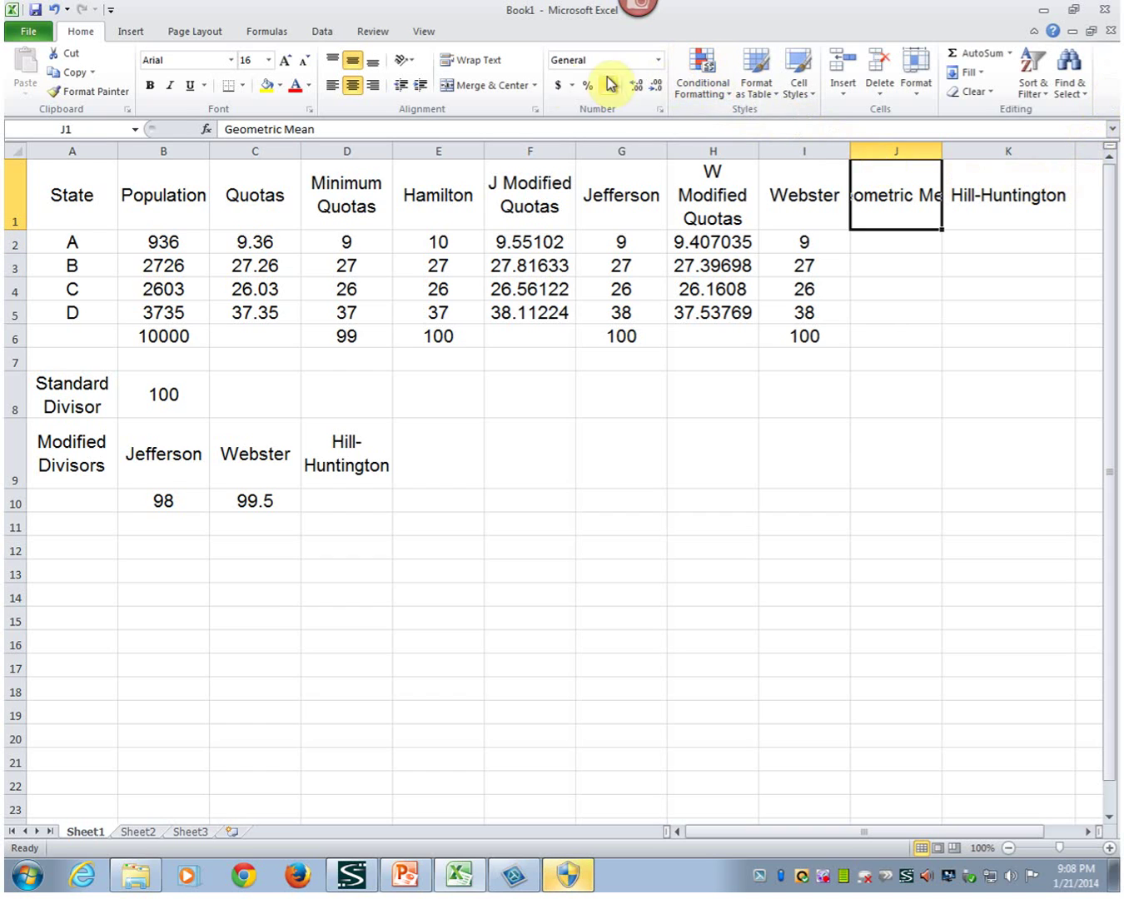
click(467, 62)
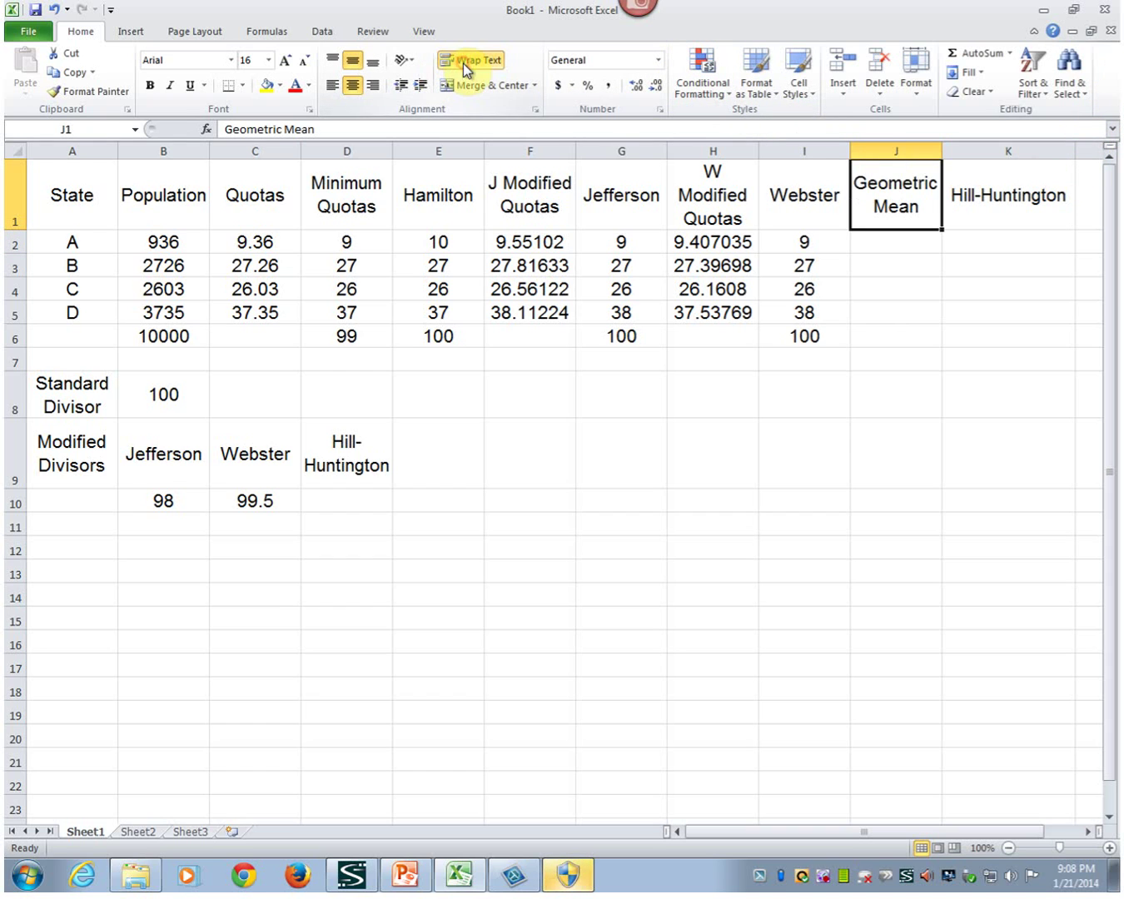
Compute the geometric means of states A and B with =sqrt(9*10) in J2 and =sqrt(27*28) in J3
click(894, 245)
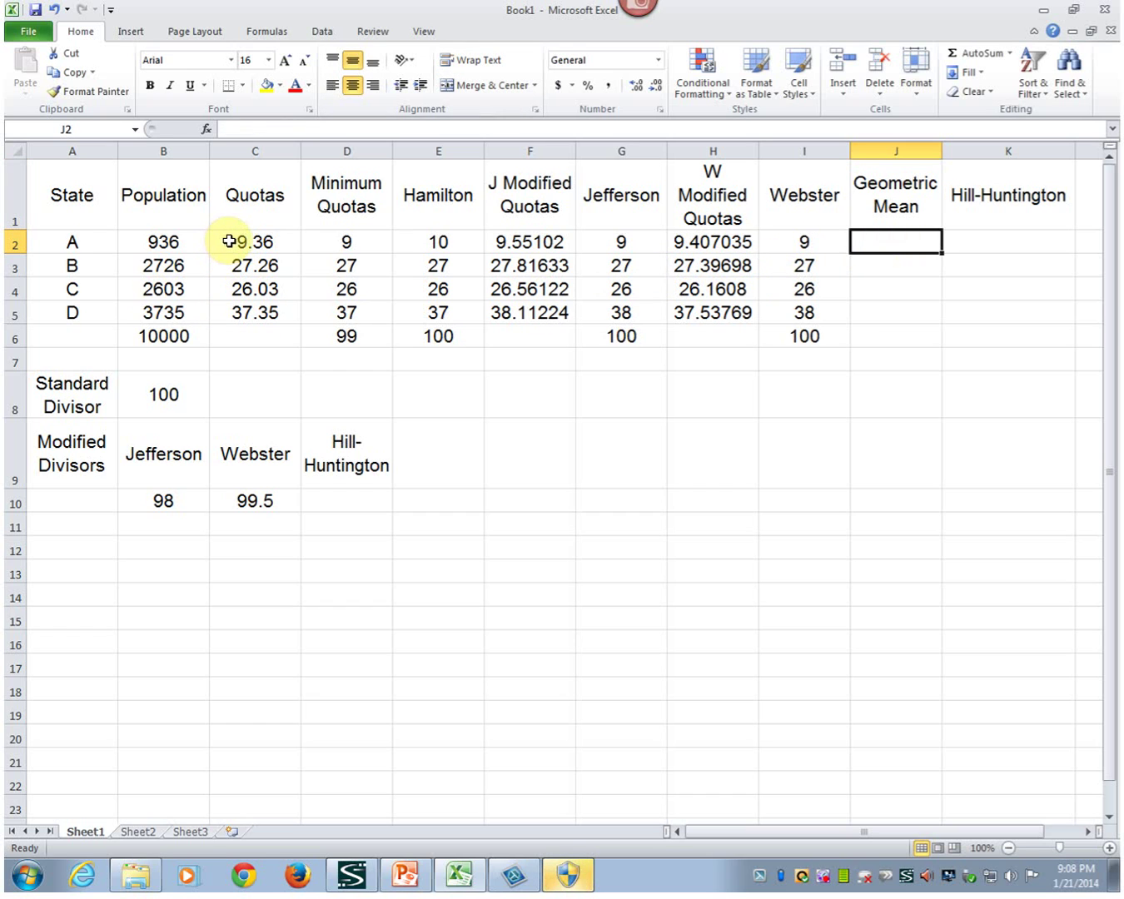
text(=sqrt()
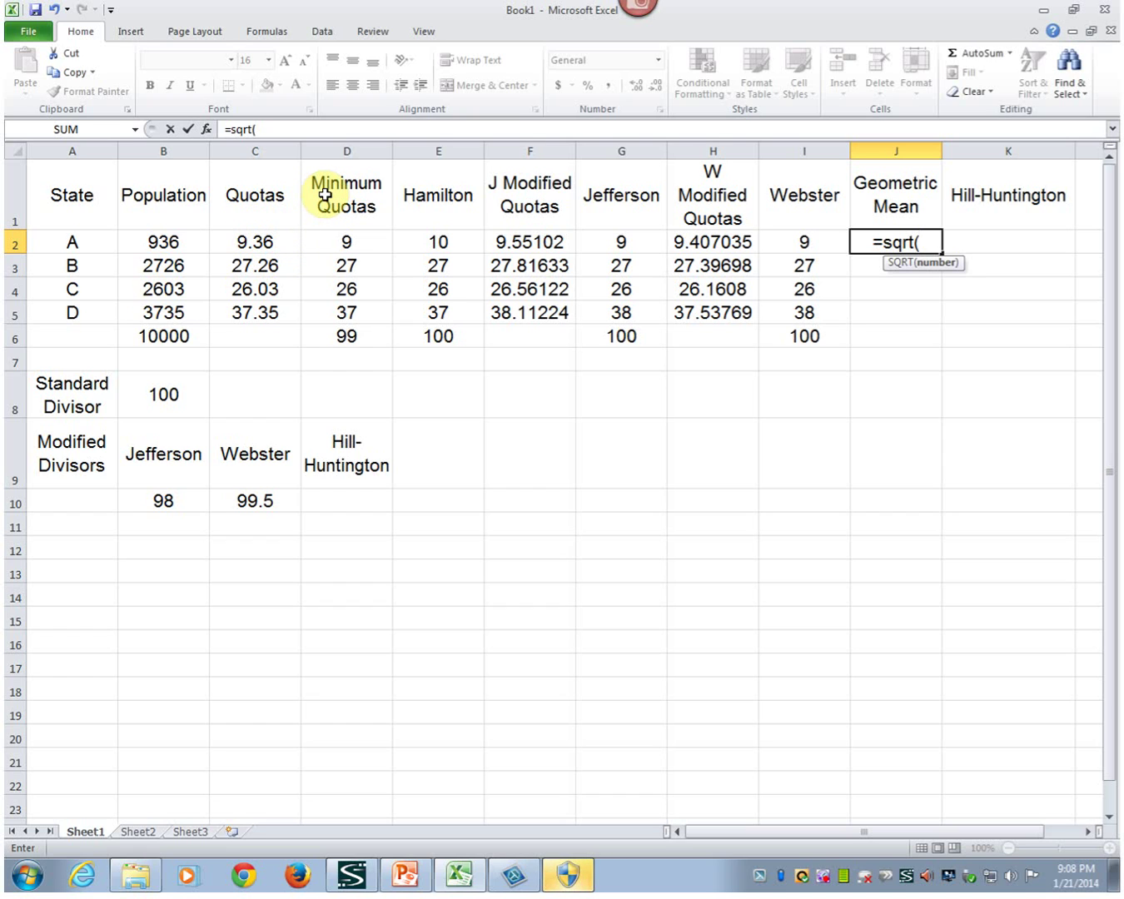
text(9*10))
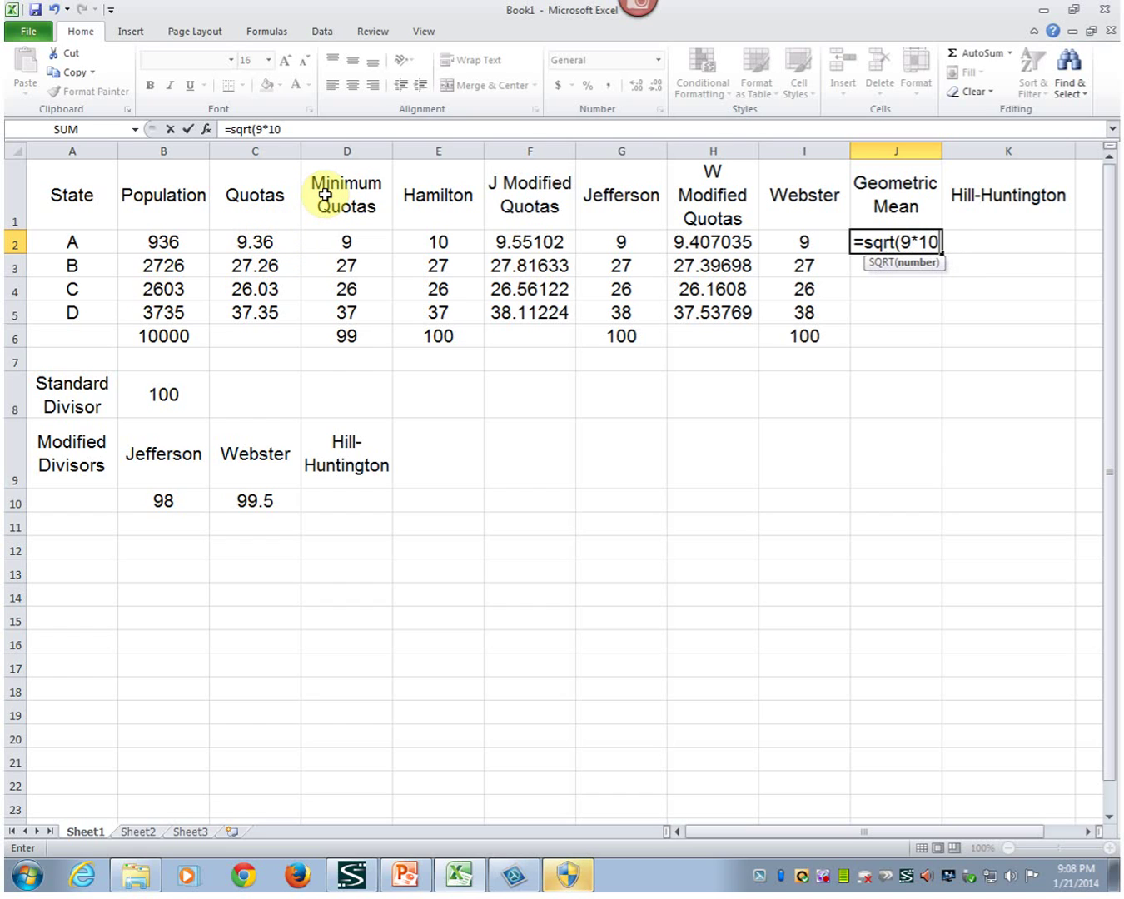
key(Return)
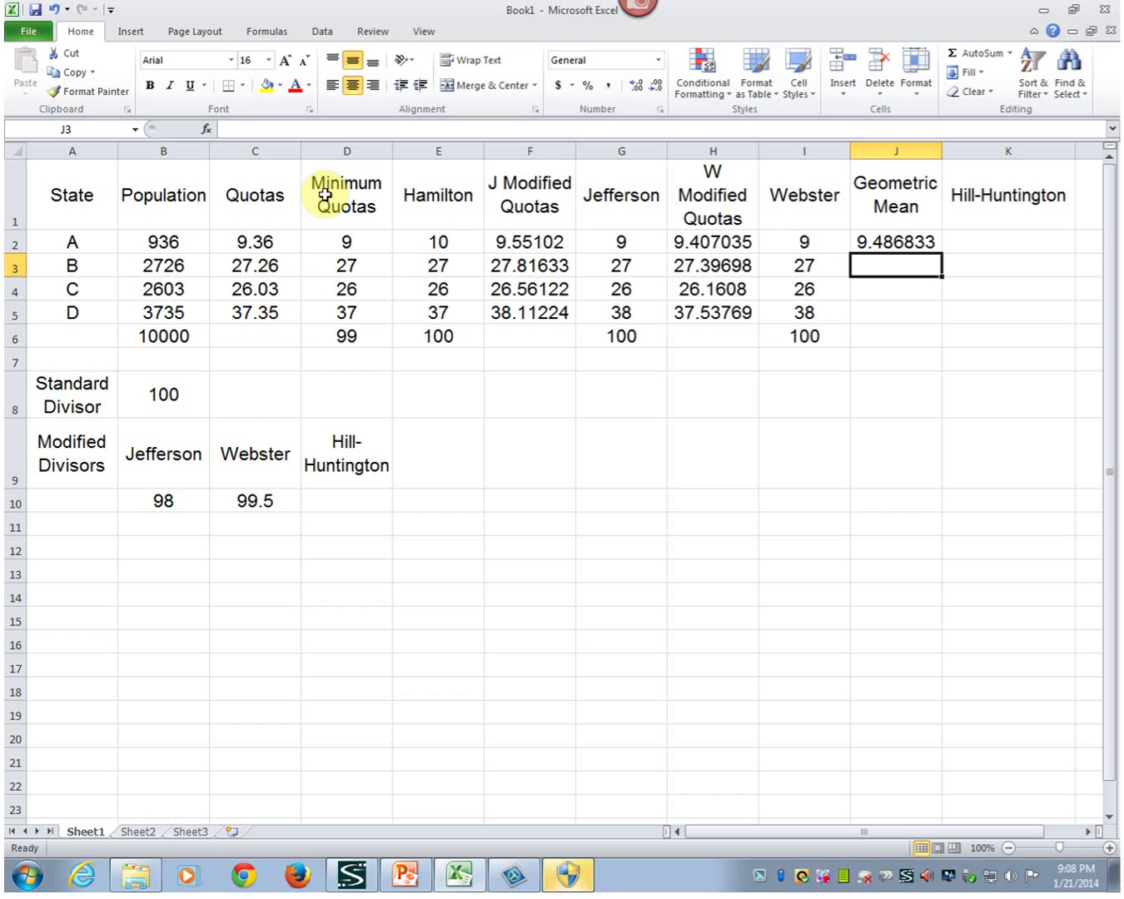
text(=sq)
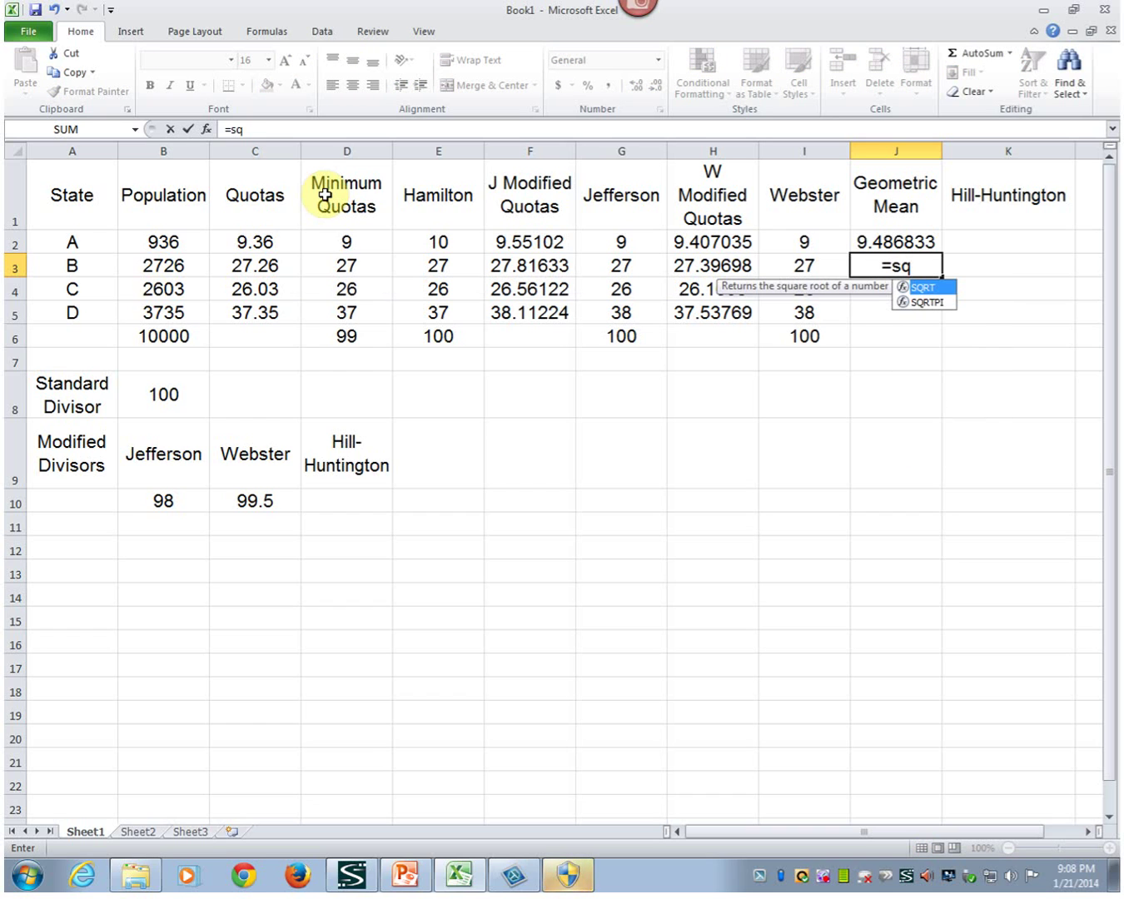
text(rt()
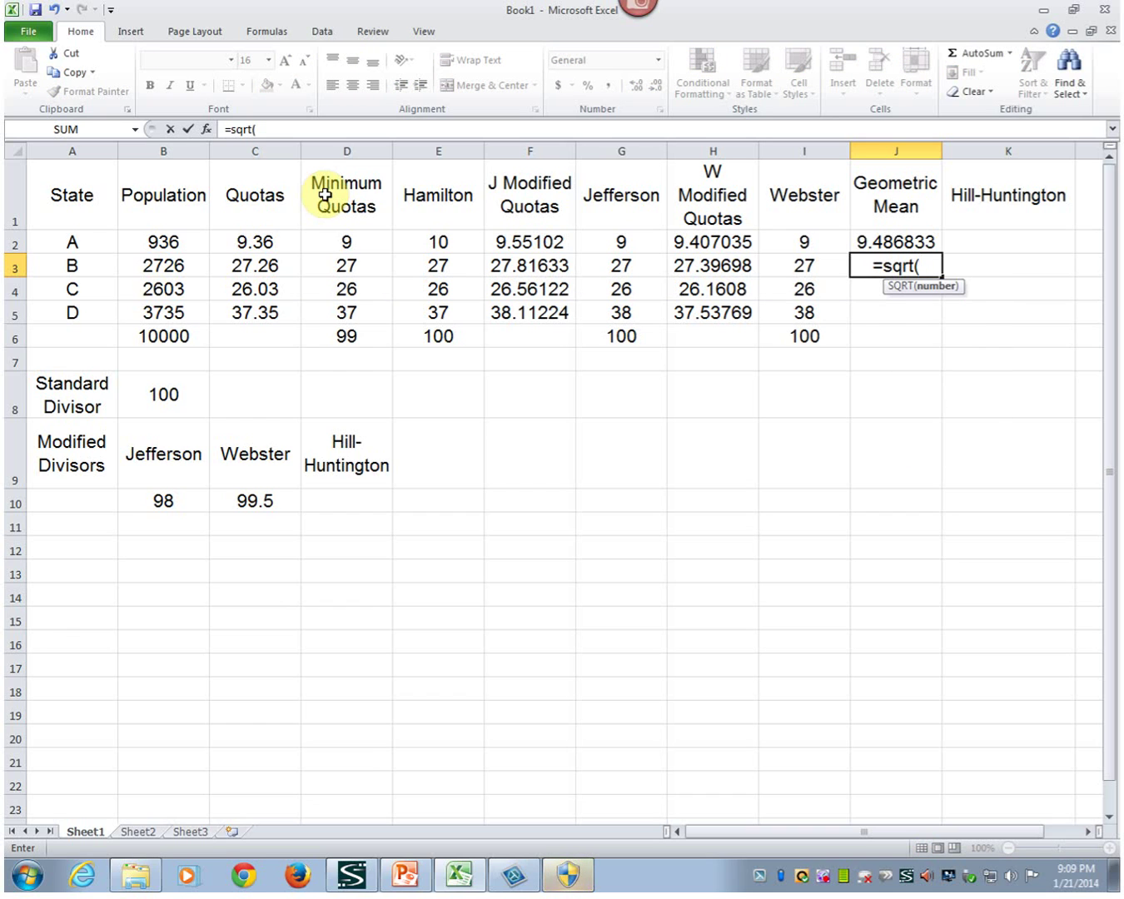
text(27*28)
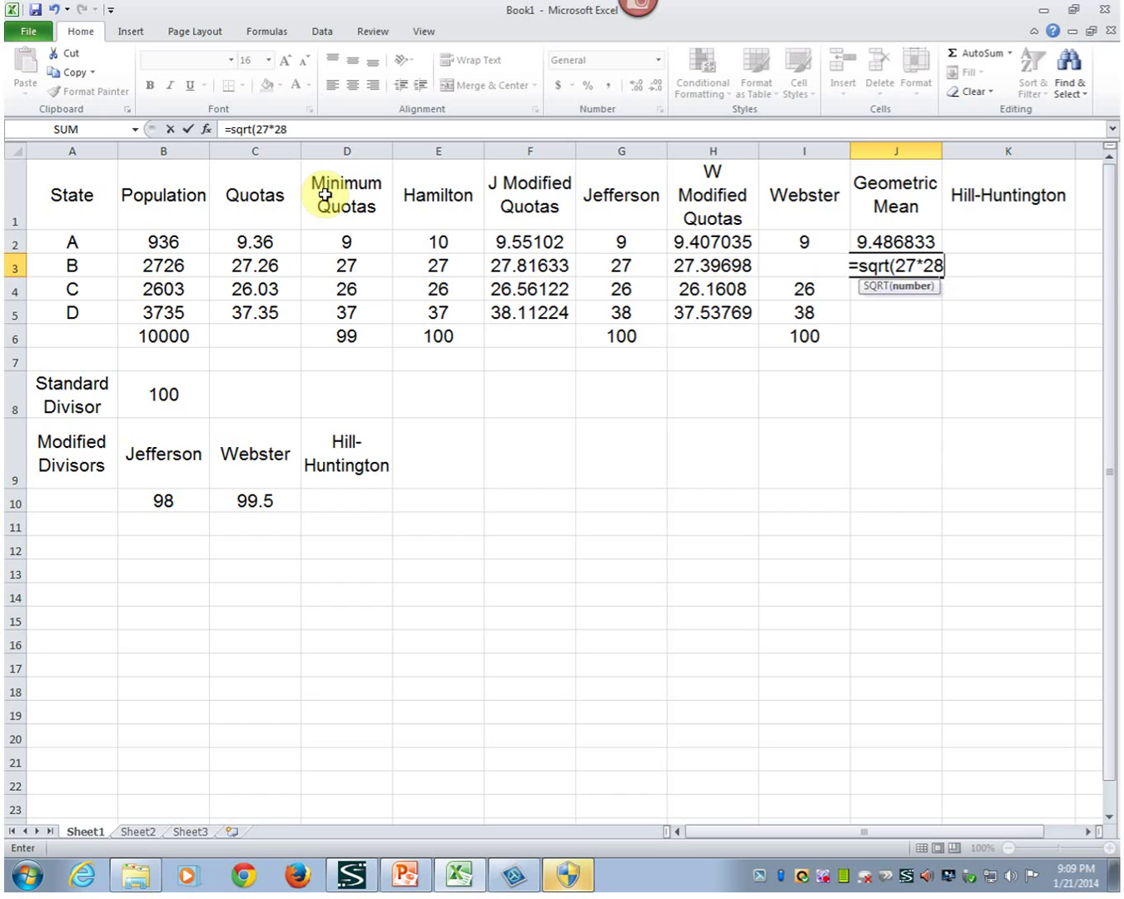
text())
key(Return)
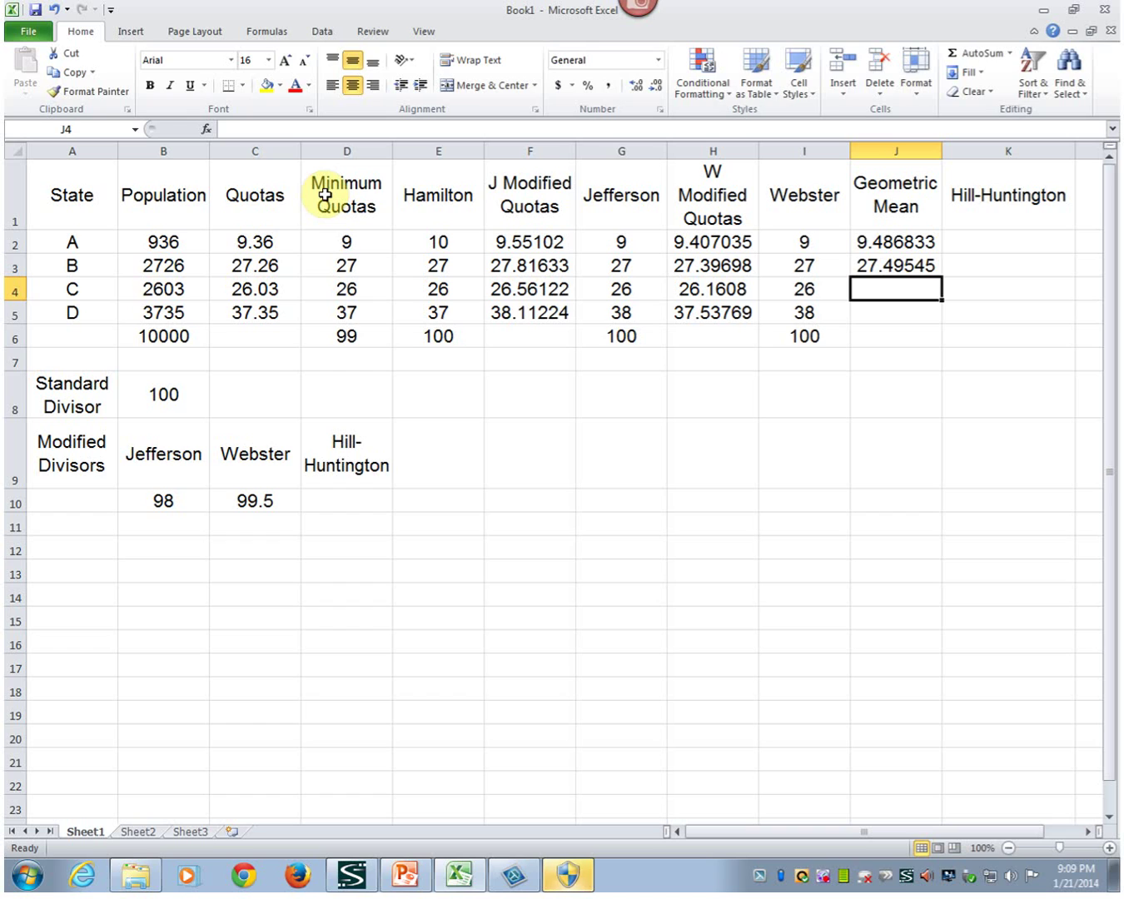
Compute the geometric means of states C and D with =sqrt(26*27) in J4 and =sqrt(37*38) in J5
text(=sqrt()
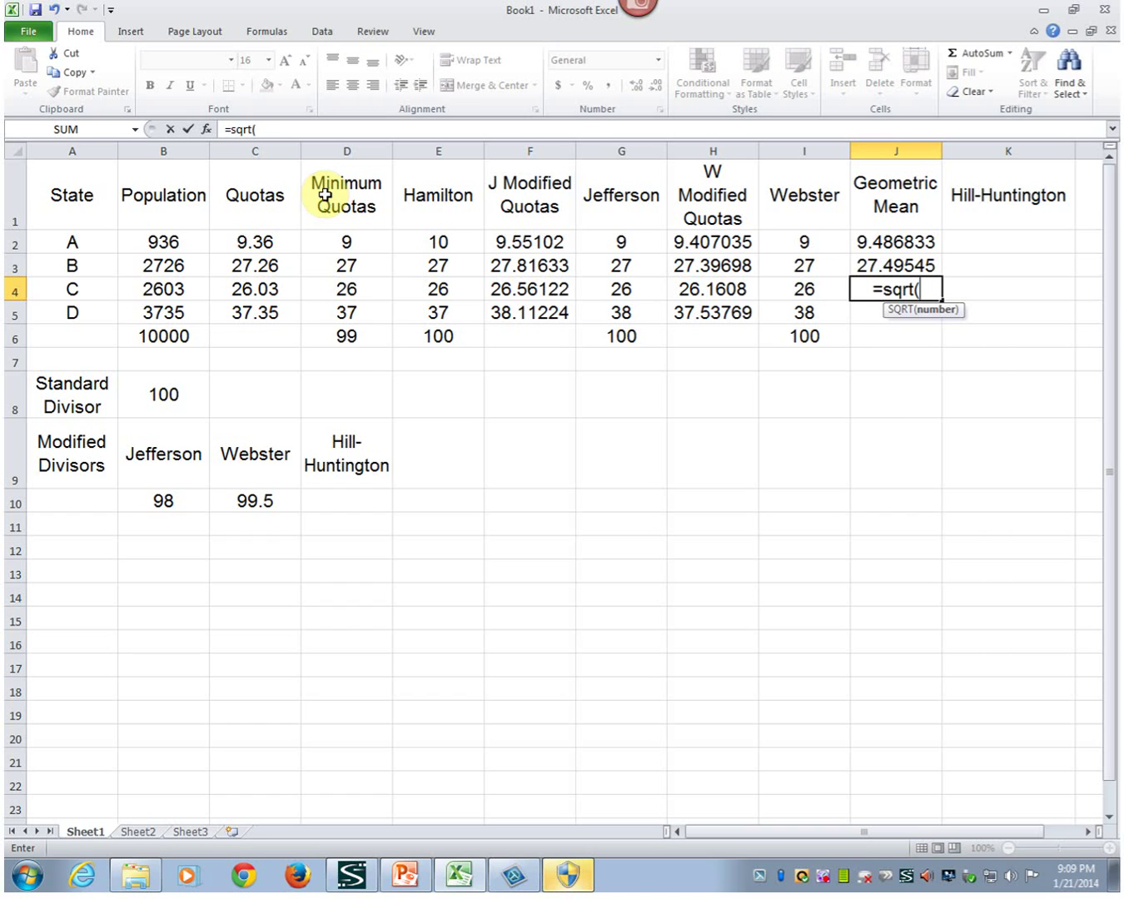
text(26*)
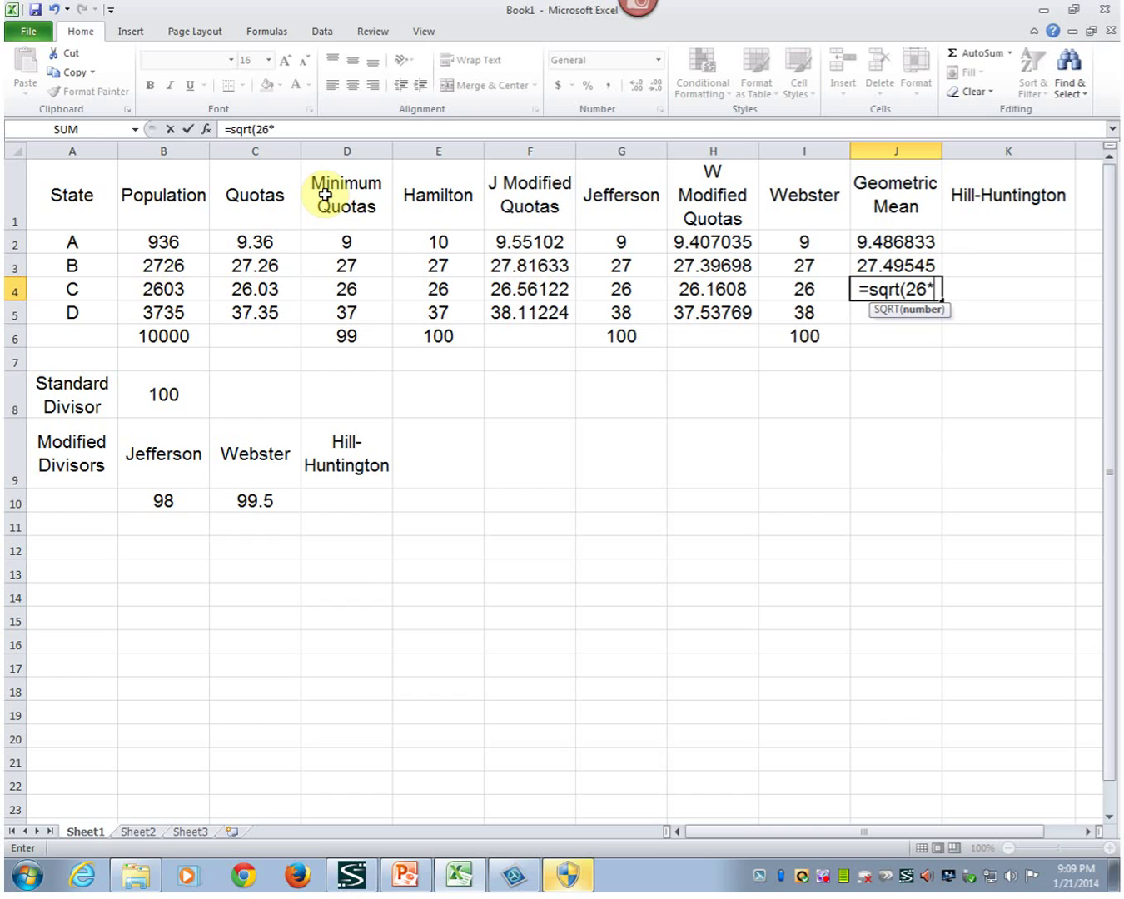
text(27))
key(Return)
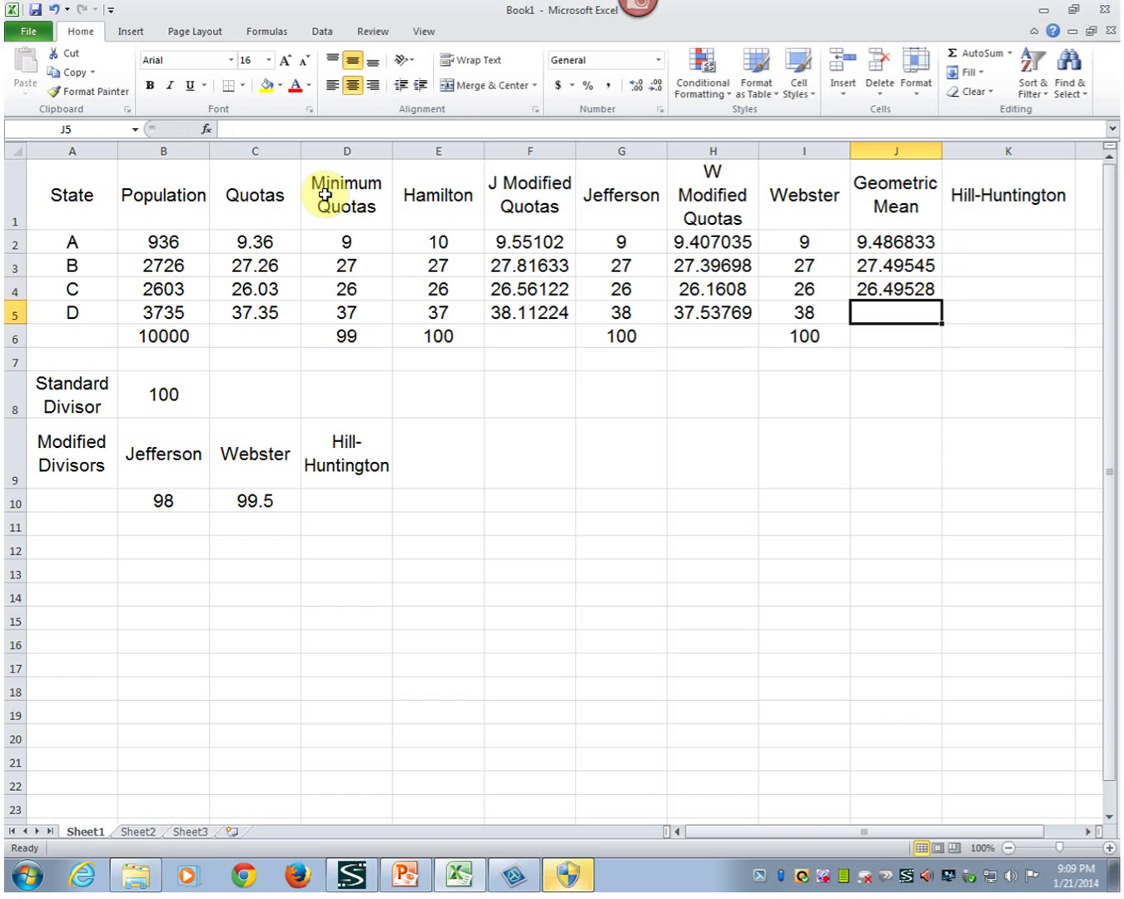
text(=sq)
text(rt)
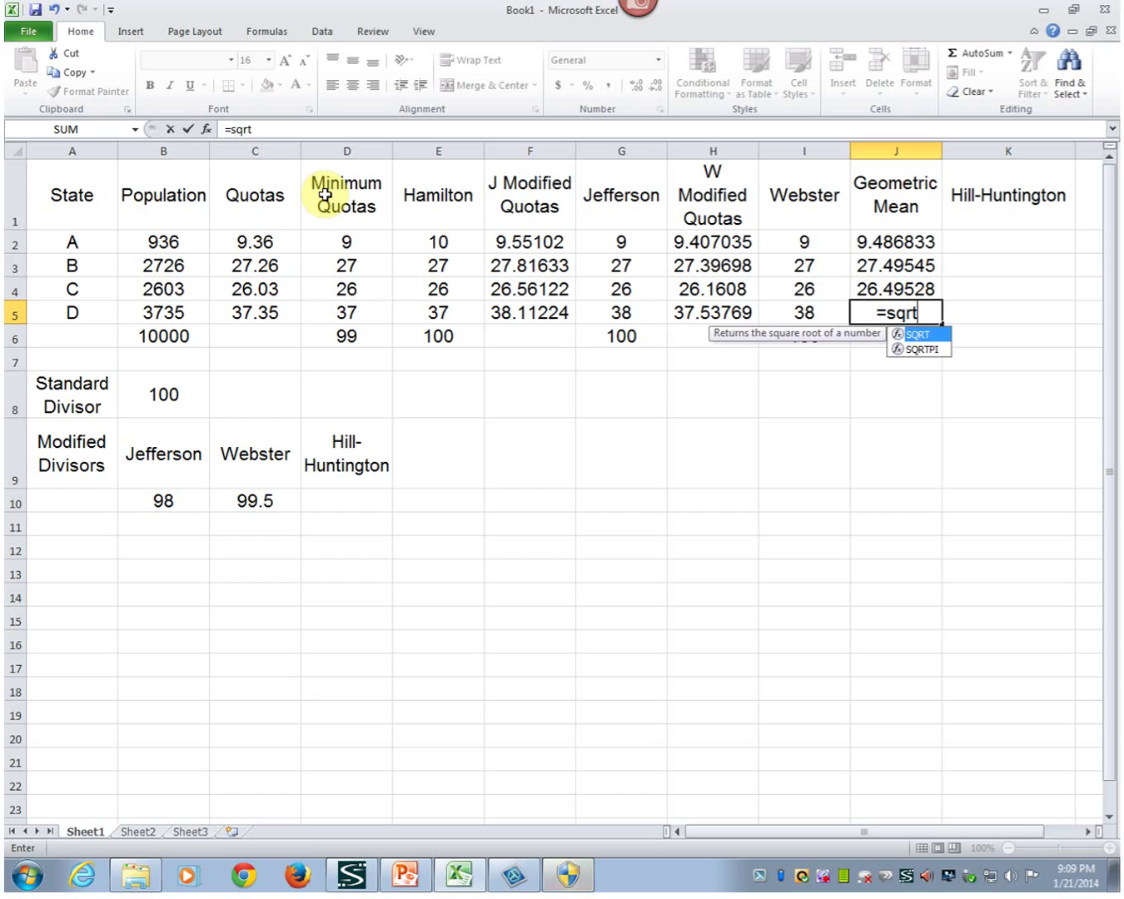
text((37*38))
key(Return)
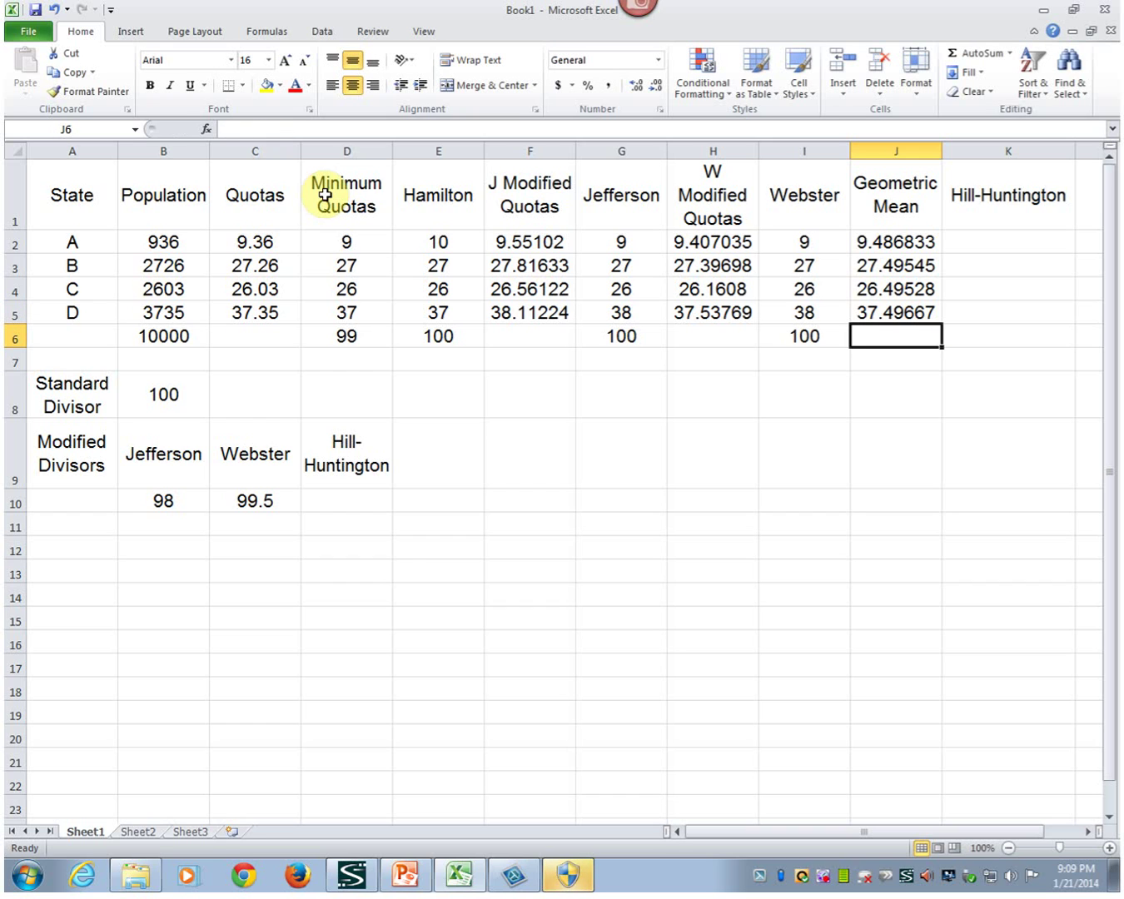
Compare state A's quota with its geometric mean and enter 9 as its Hill-Huntington apportionment in K2
click(988, 241)
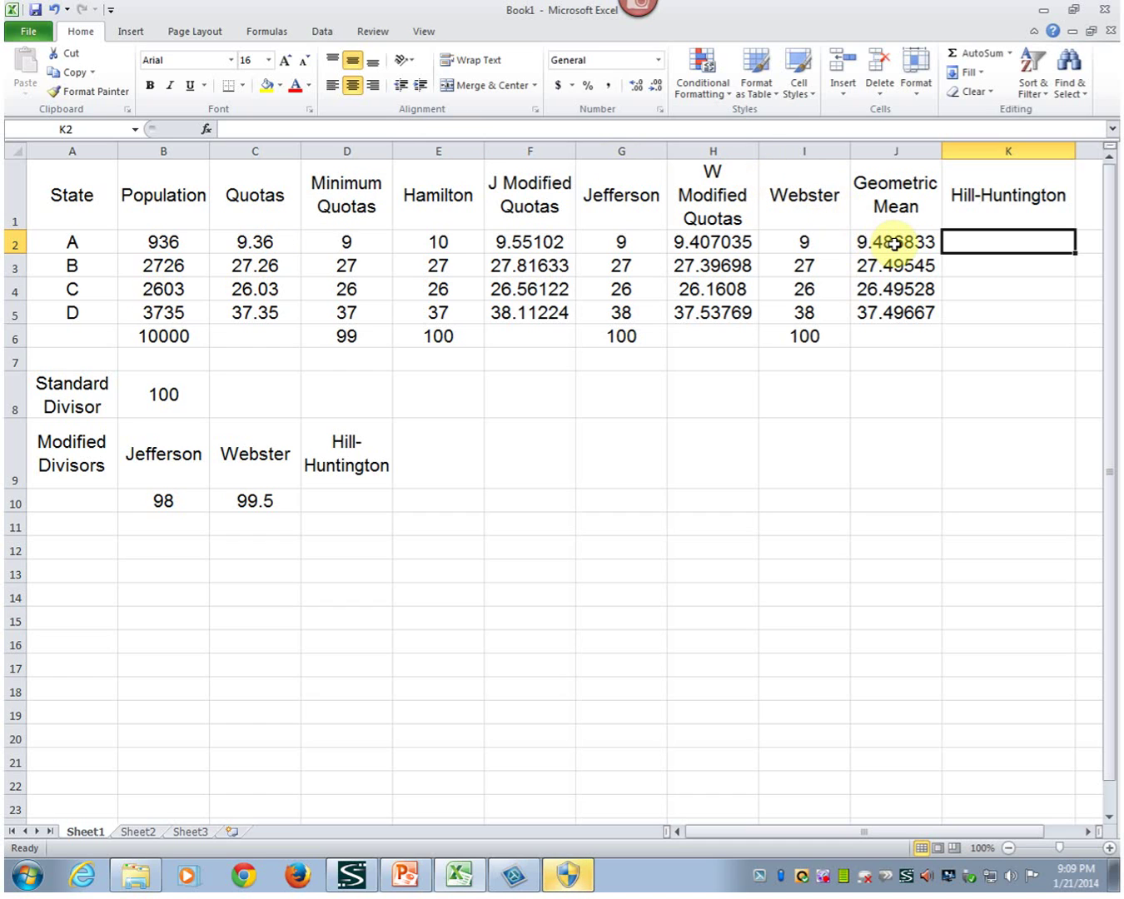
click(266, 243)
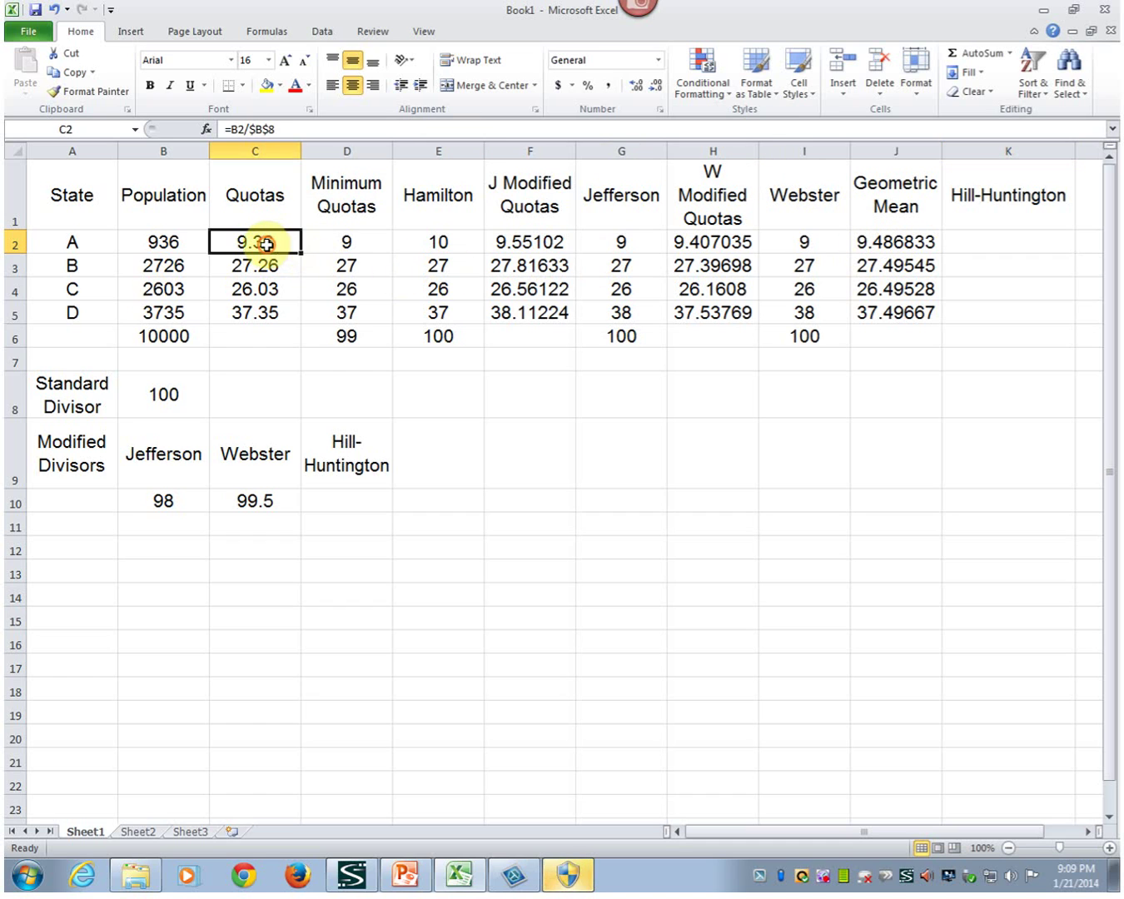
click(900, 249)
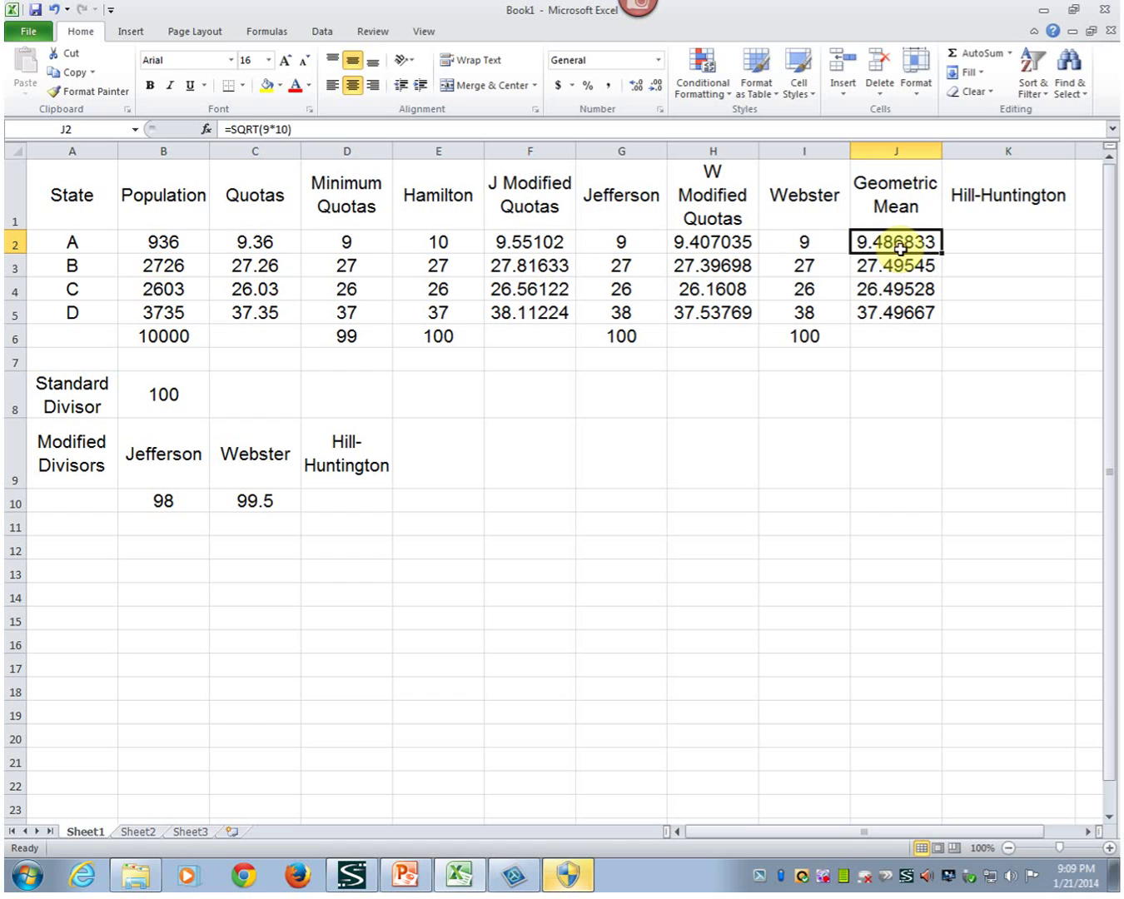
click(978, 242)
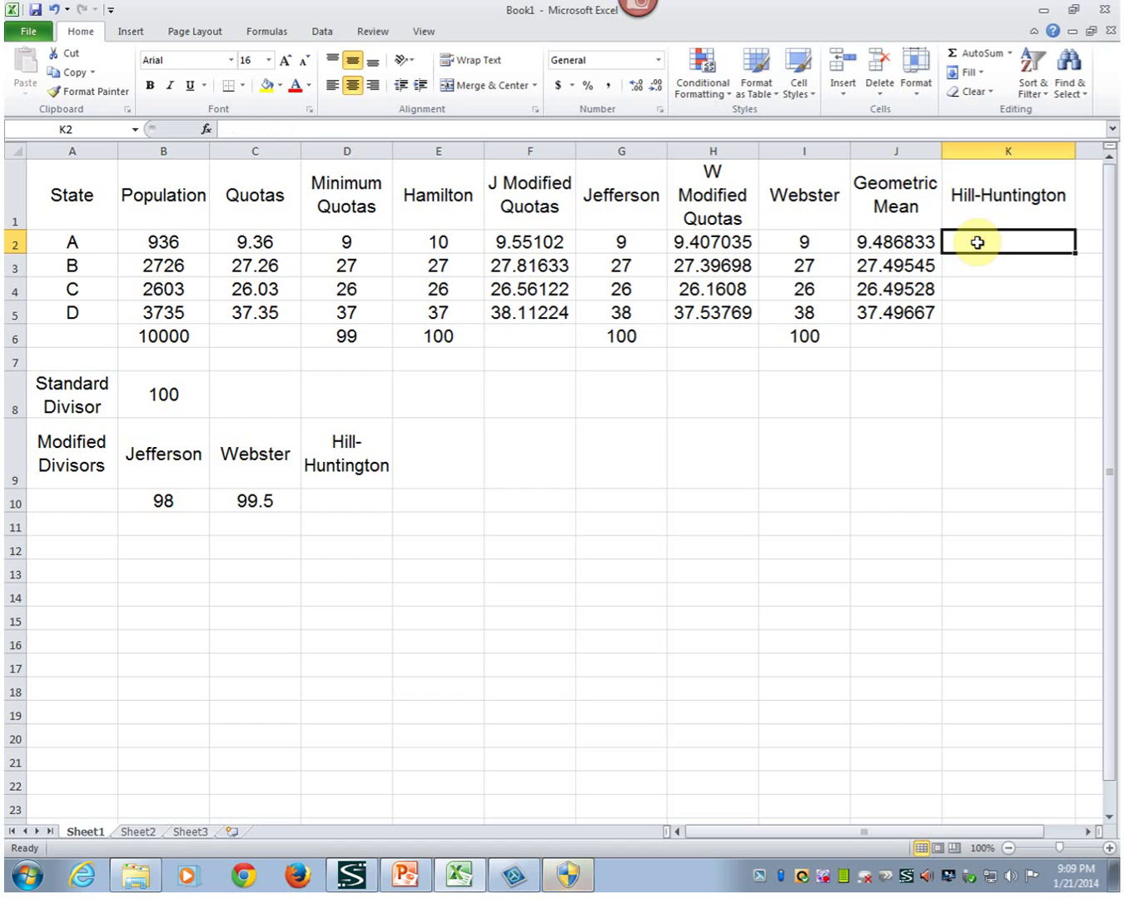
text(9)
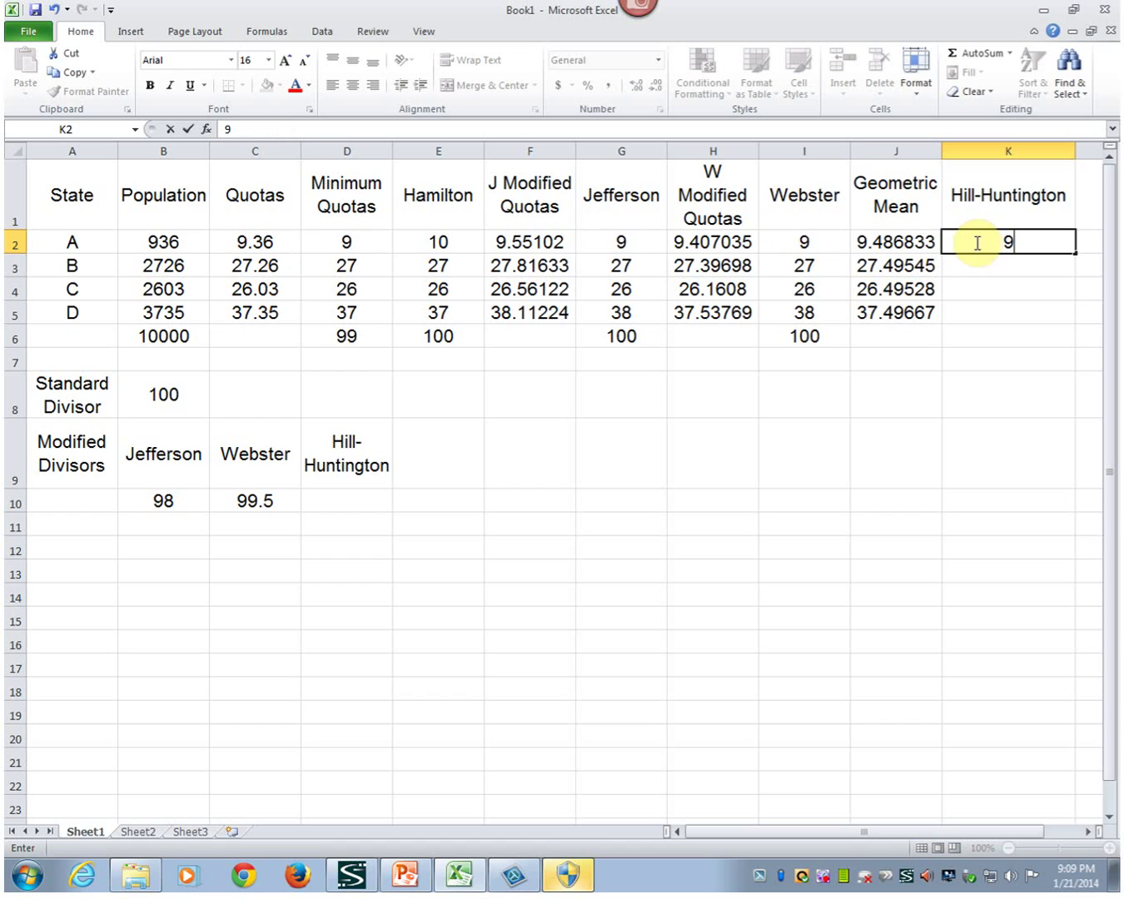
Compare state B's quota with its geometric mean and enter 27 as its Hill-Huntington apportionment in K3
click(261, 267)
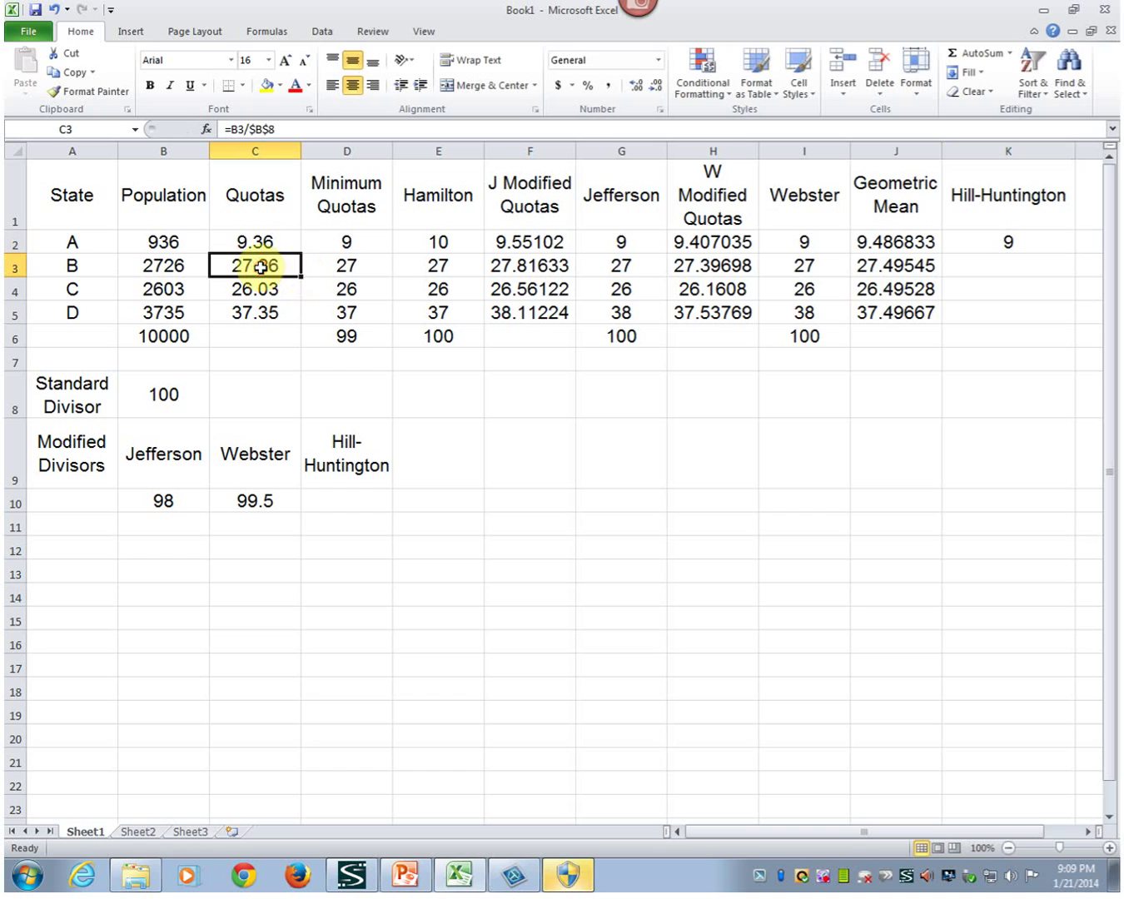
click(894, 262)
click(999, 266)
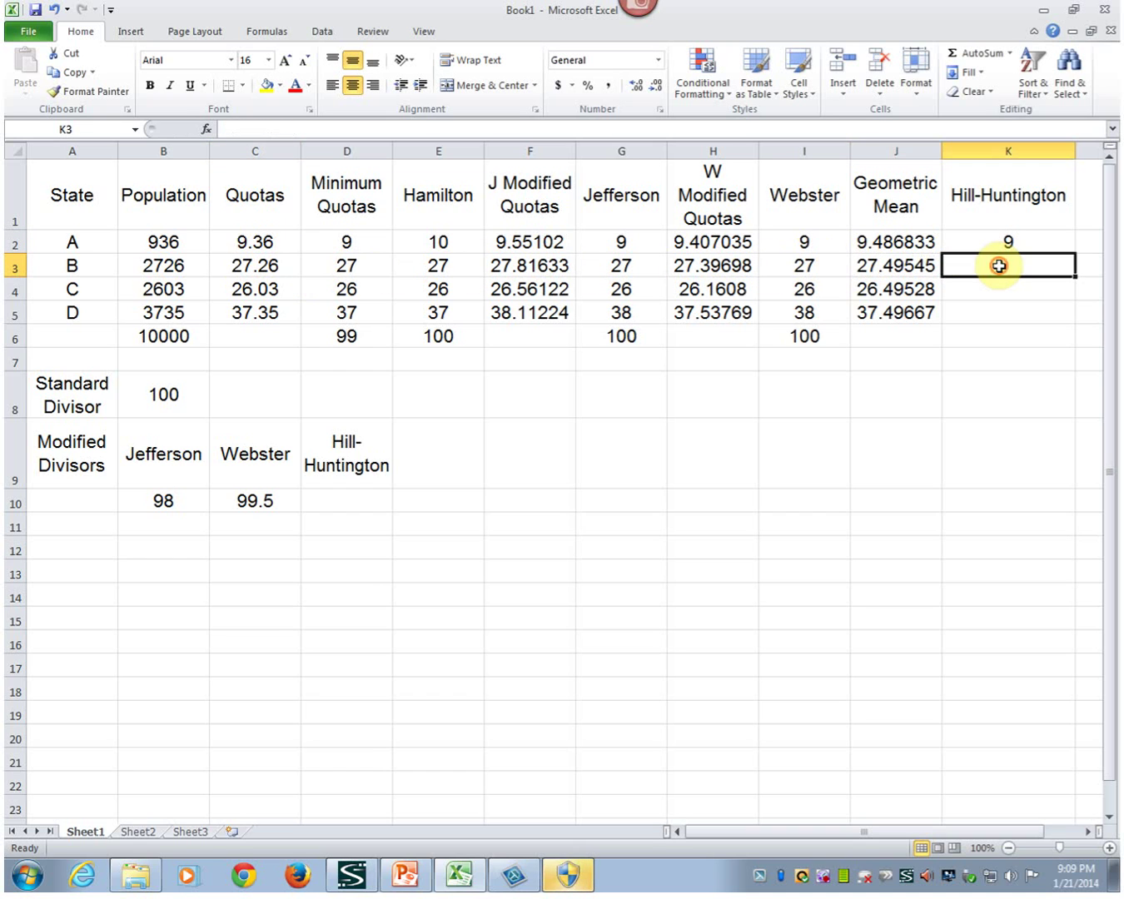
text(27)
key(Return)
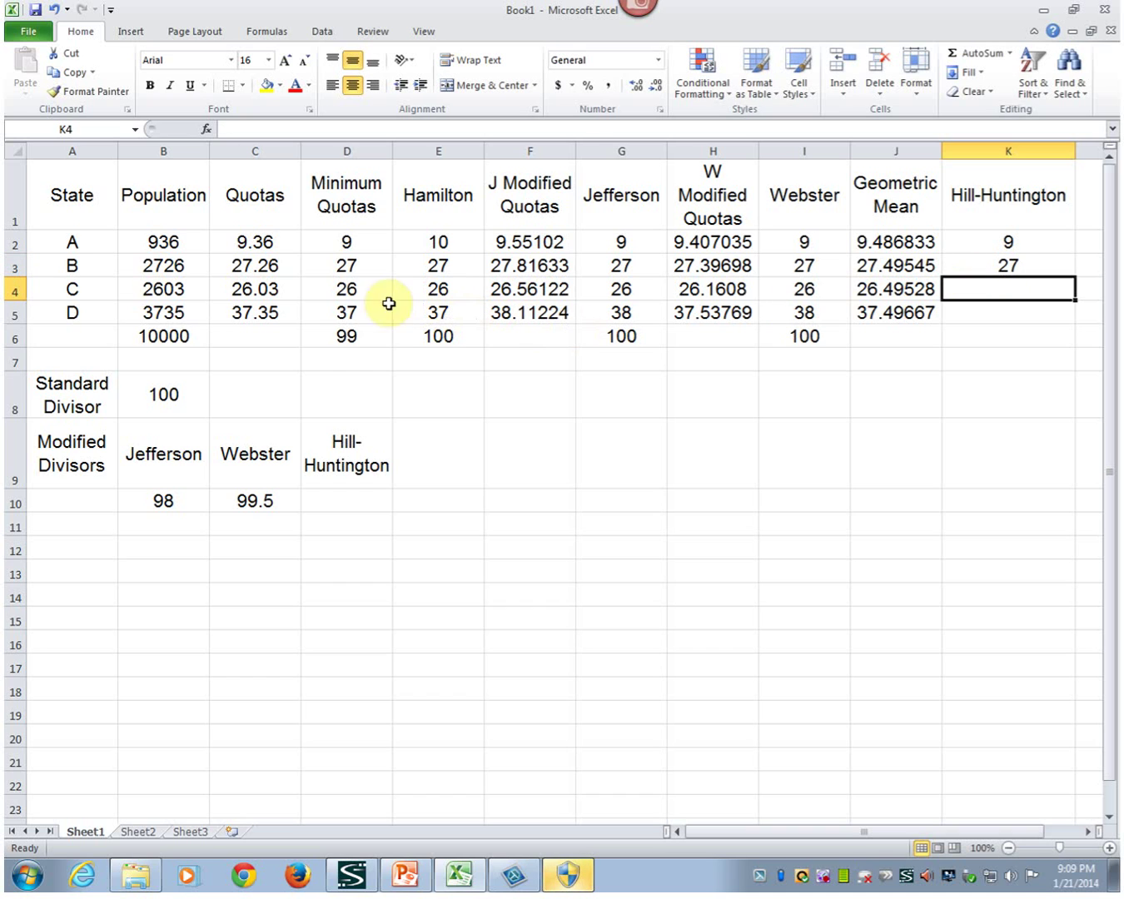
Compare state C's quota with its geometric mean and enter 26 as its Hill-Huntington apportionment in K4
click(240, 292)
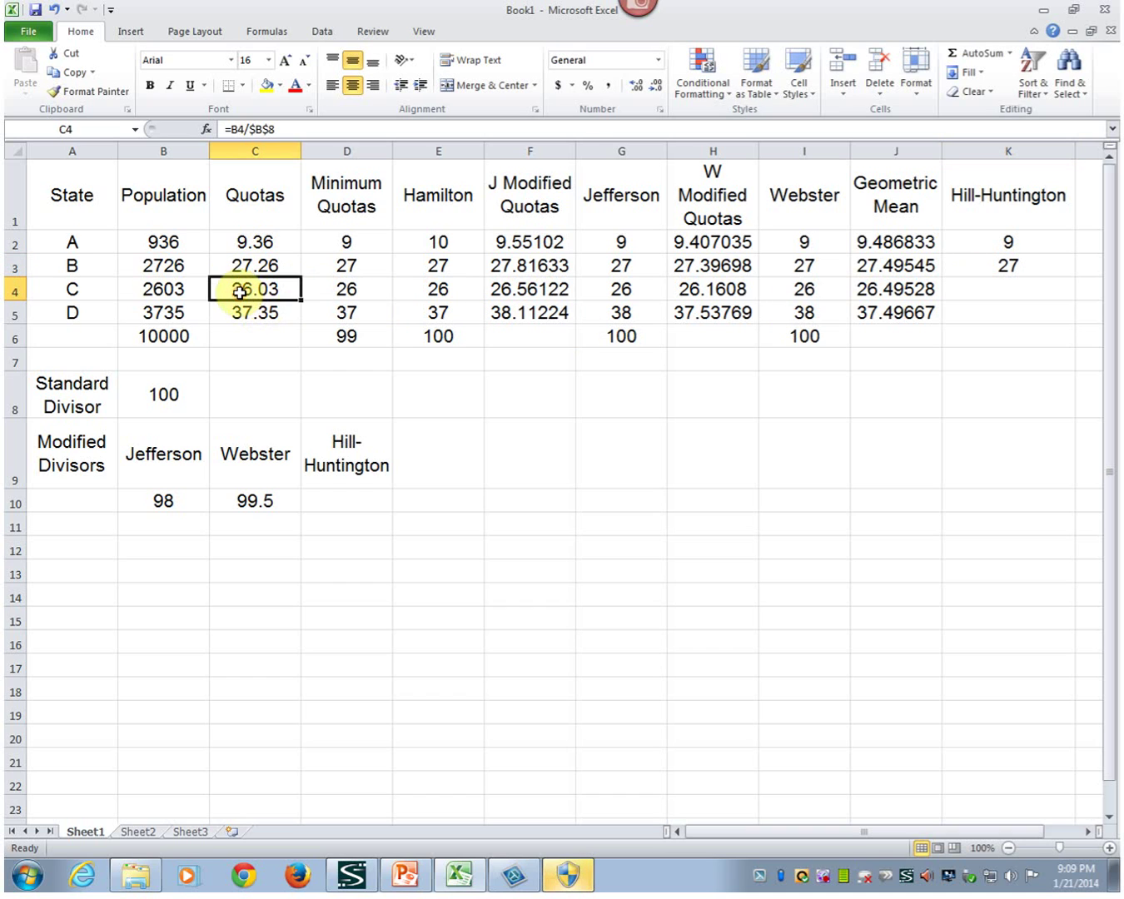
click(900, 292)
click(995, 293)
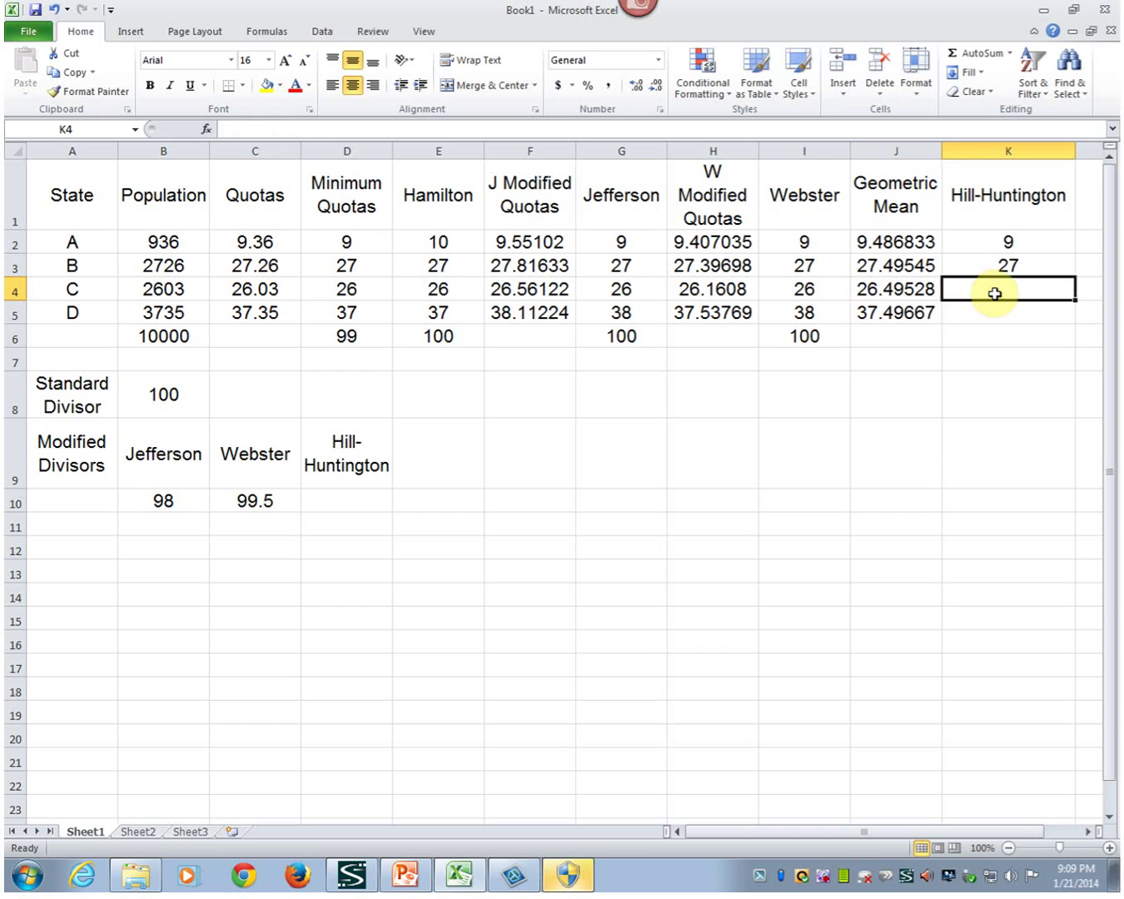
text(26)
key(Return)
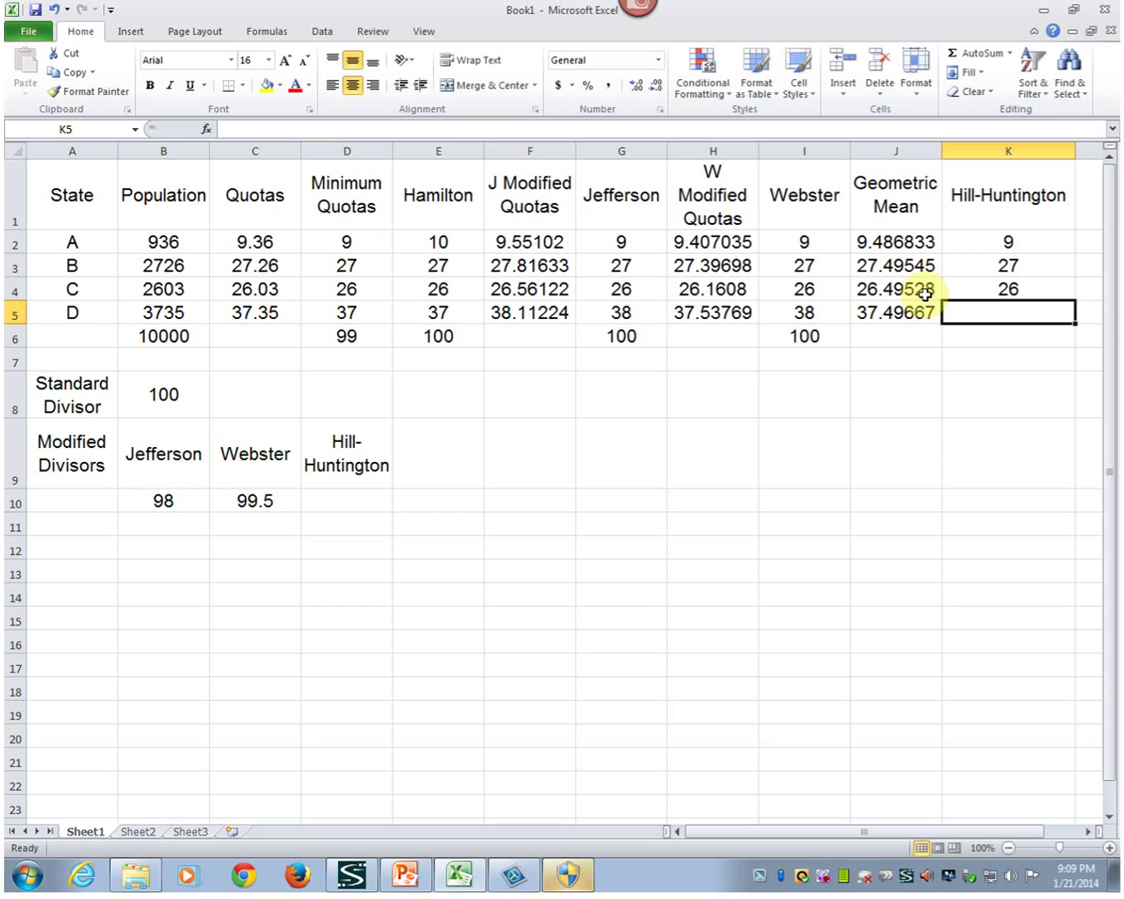
Check state D's quota and enter 37 as its Hill-Huntington apportionment in K5
click(248, 316)
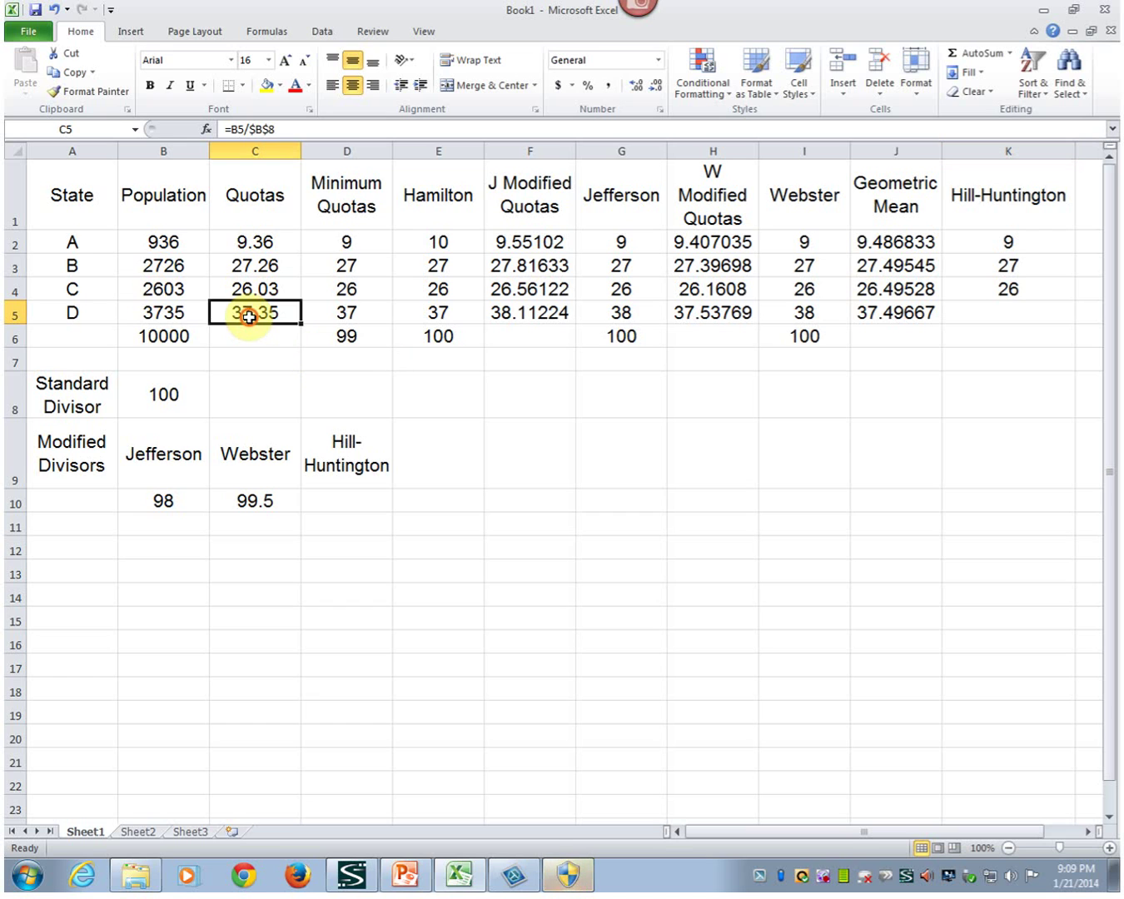
click(1023, 311)
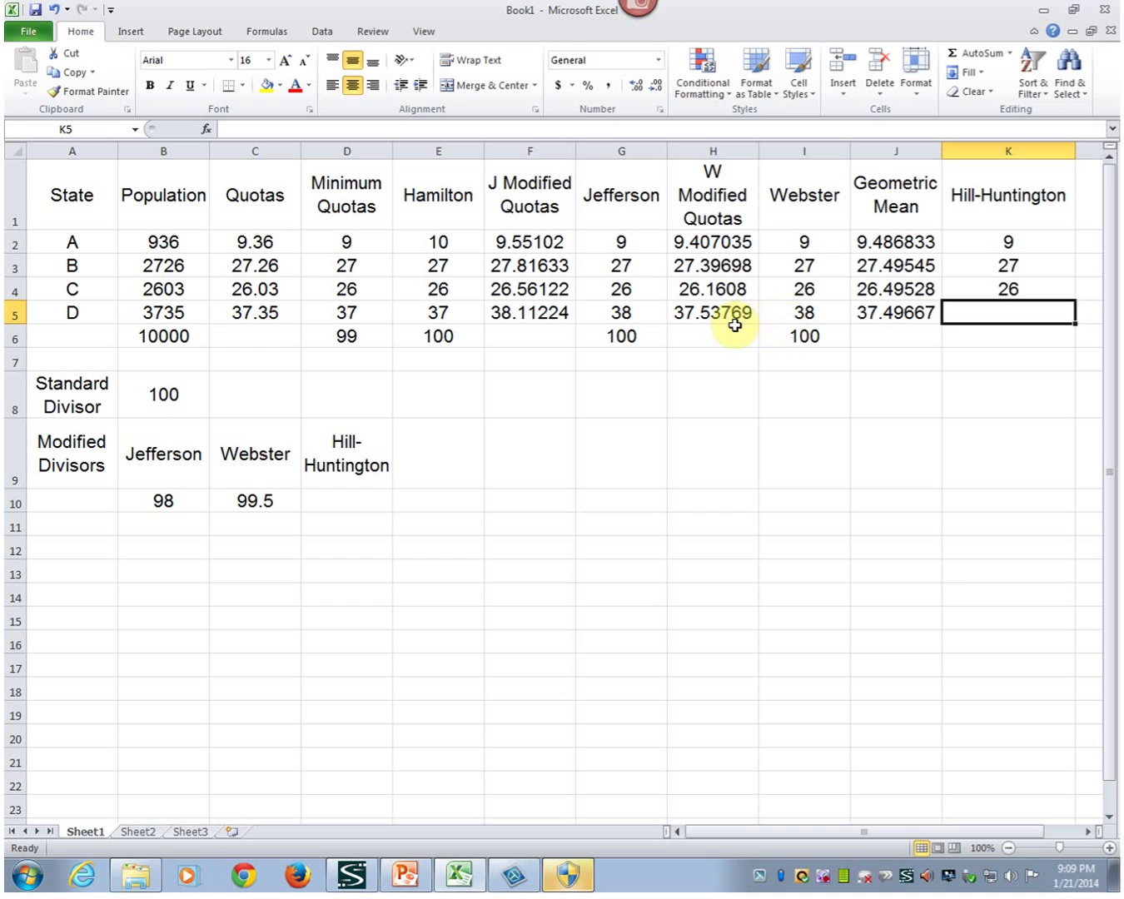
text(37)
key(Return)
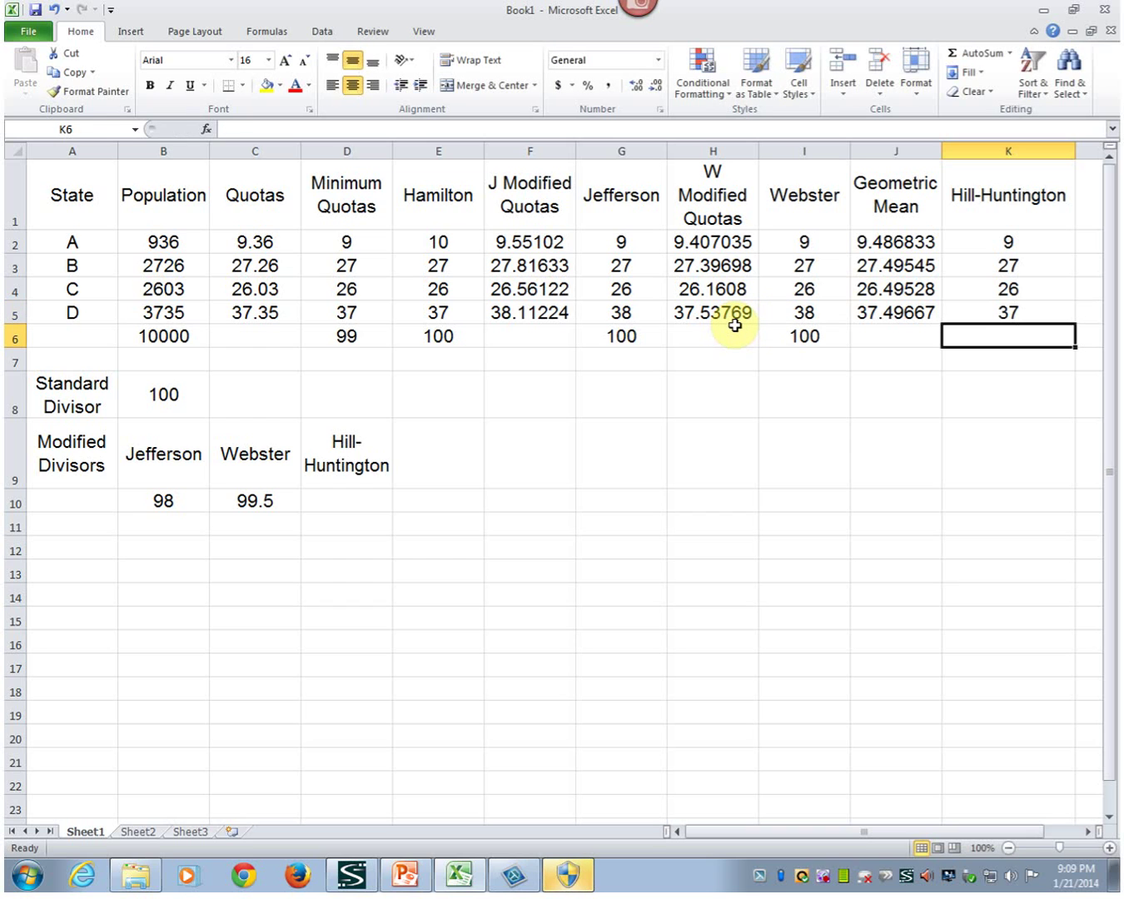
Total the Hill-Huntington apportionments in K6 with a SUM of K2:K5
text(=sum)
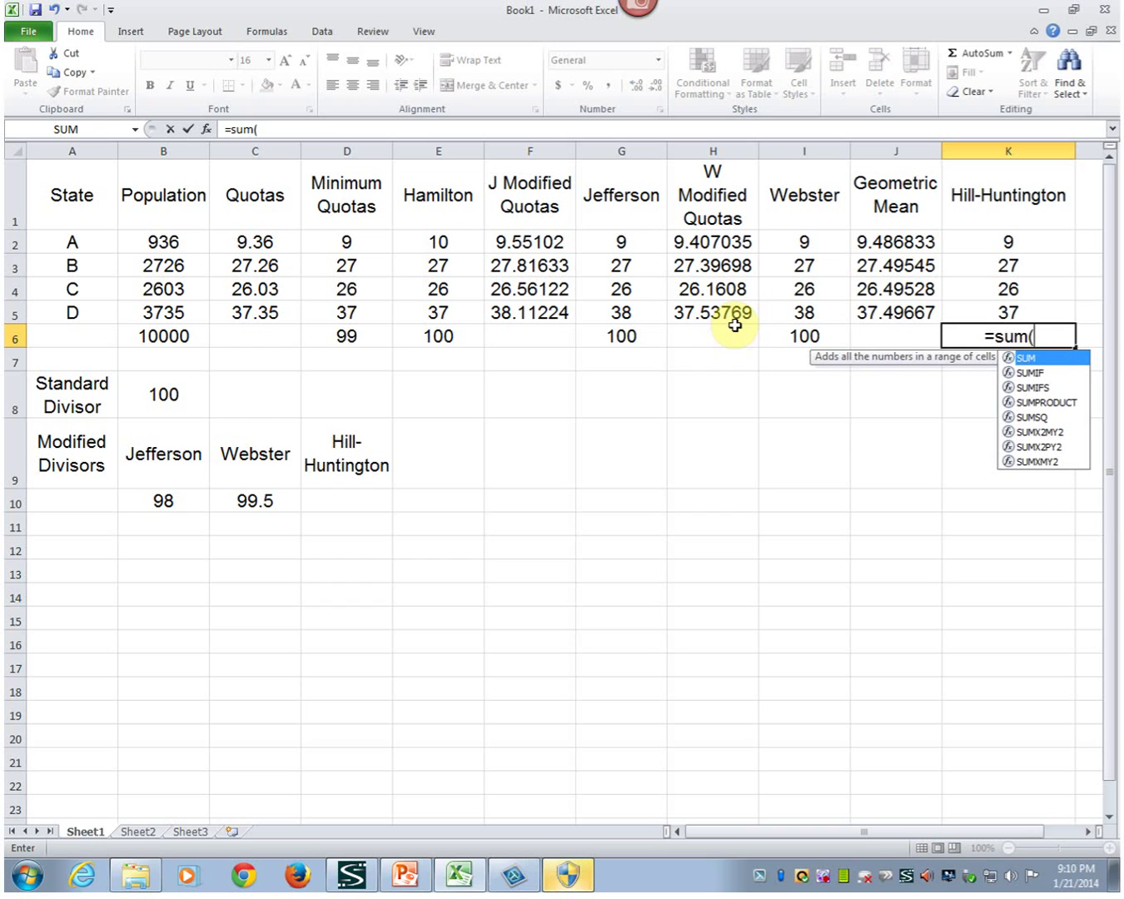
text(()
drag(996, 242, 993, 310)
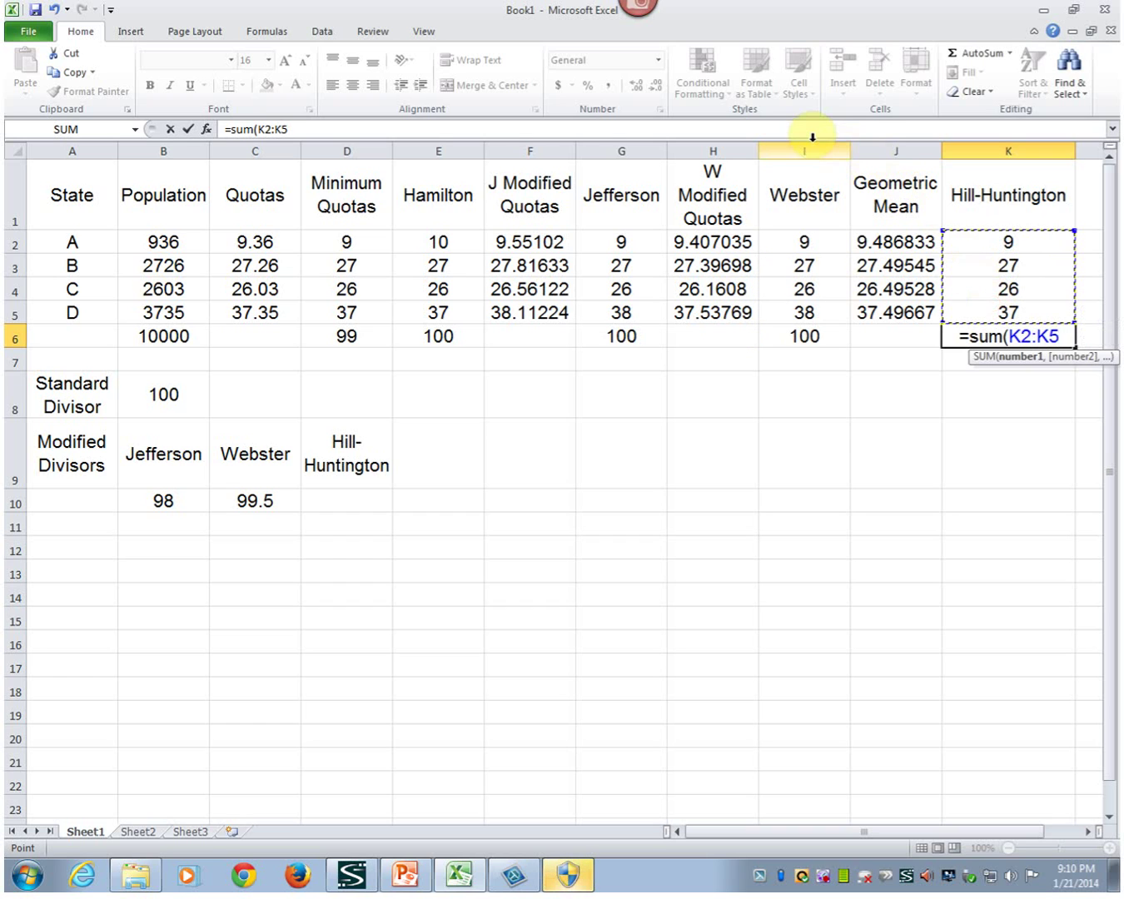
text())
key(Return)
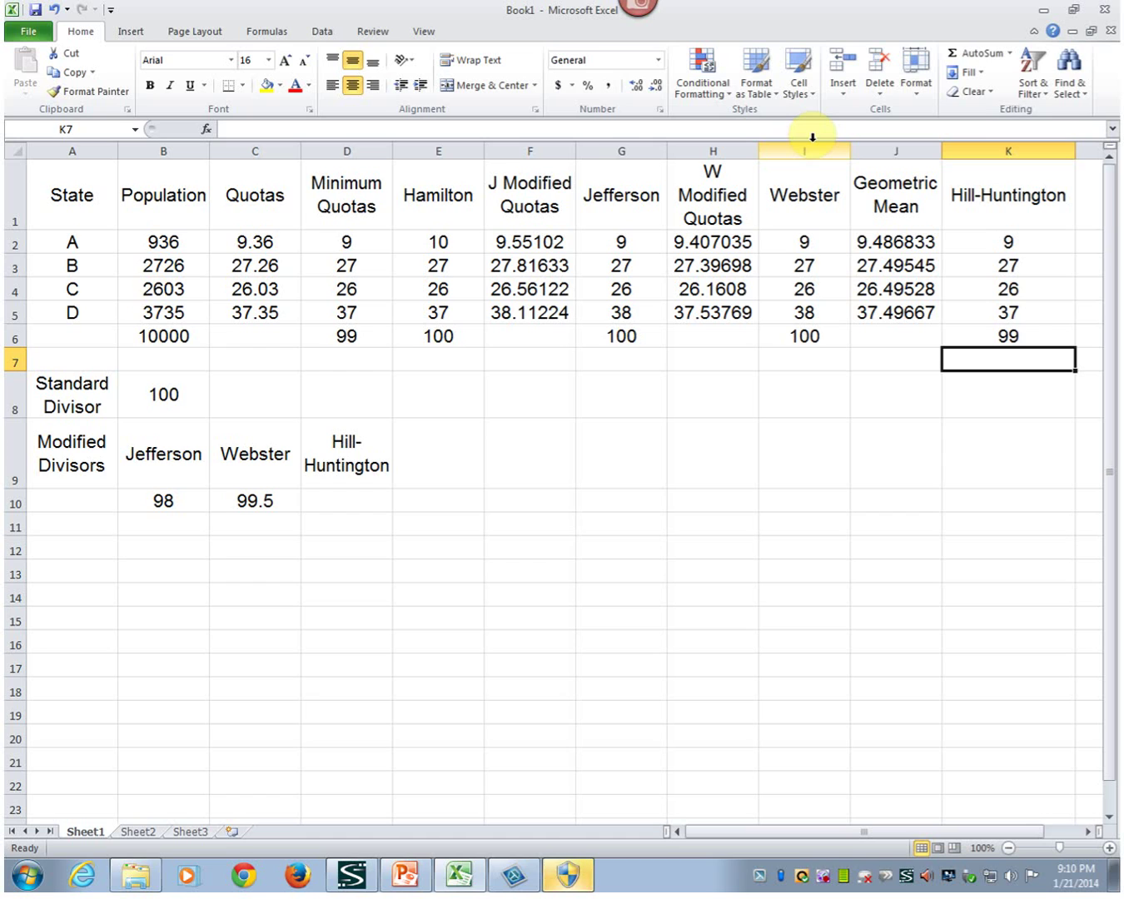
Enter 99 as the Hill-Huntington modified divisor in D10
click(328, 503)
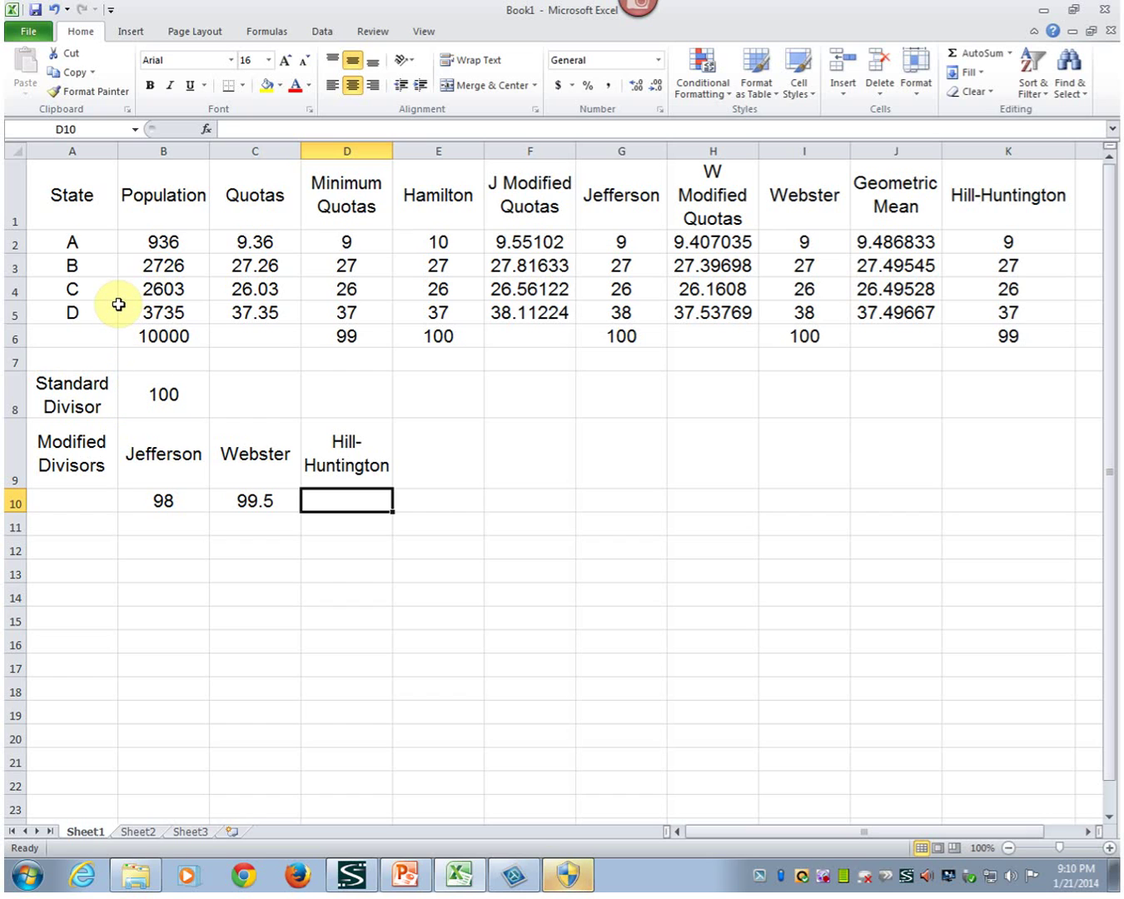
text(99)
key(Return)
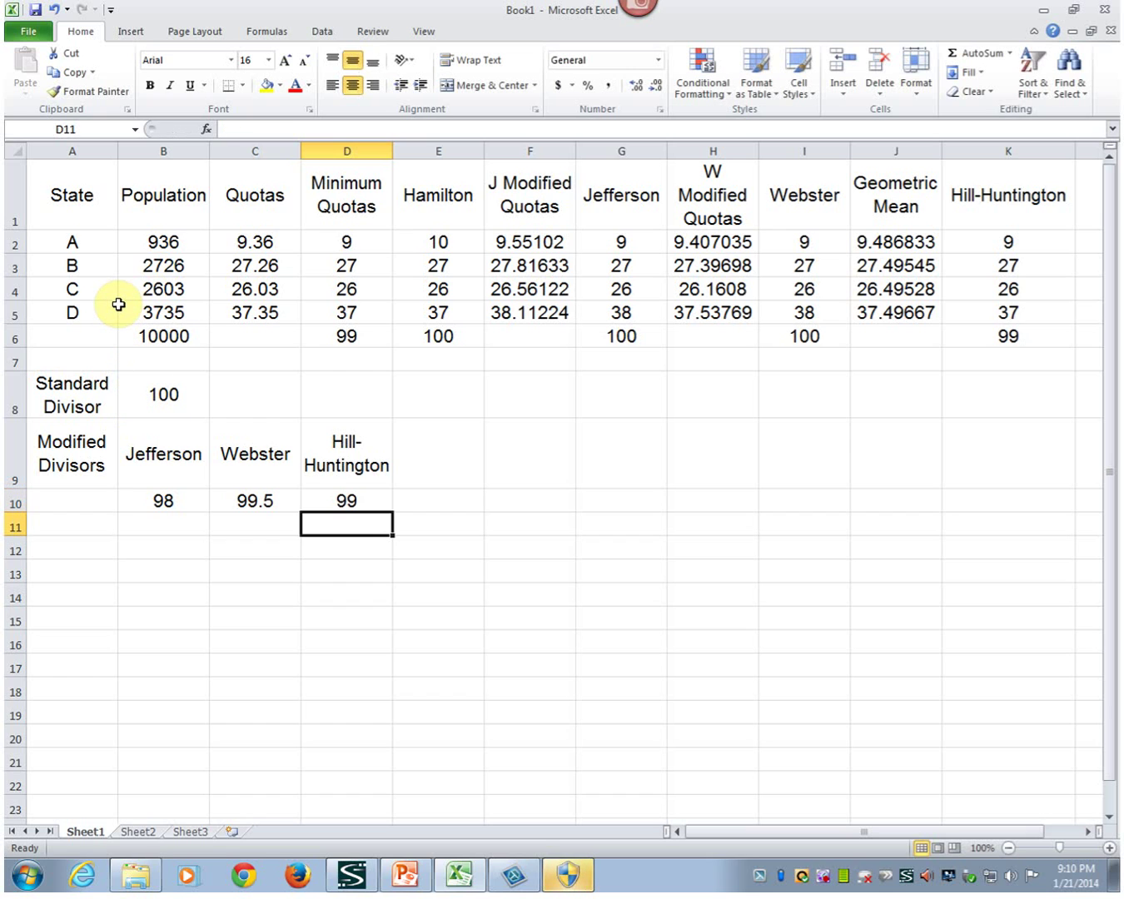
Insert a column before Hill-Huntington and head it "Modified Quotas" in K1
click(982, 152)
right_click(982, 152)
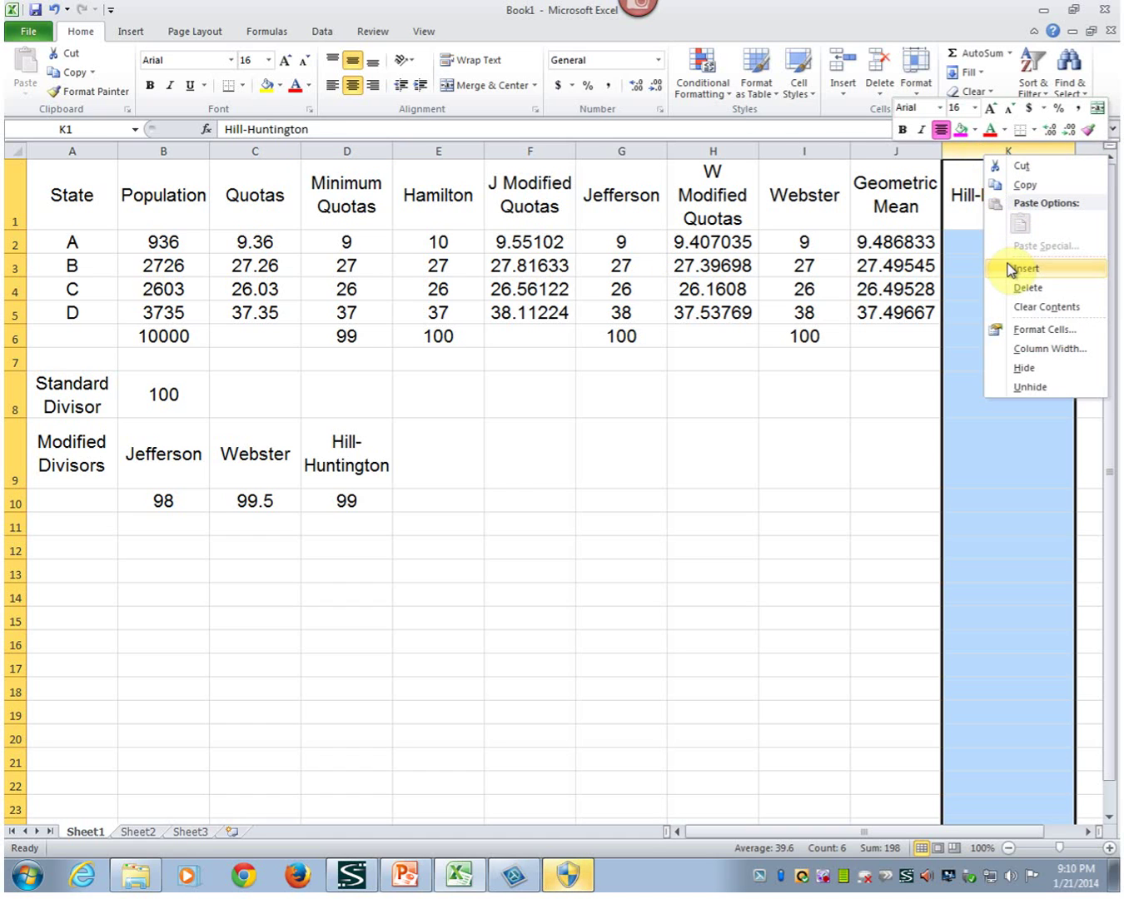
click(1000, 262)
click(971, 195)
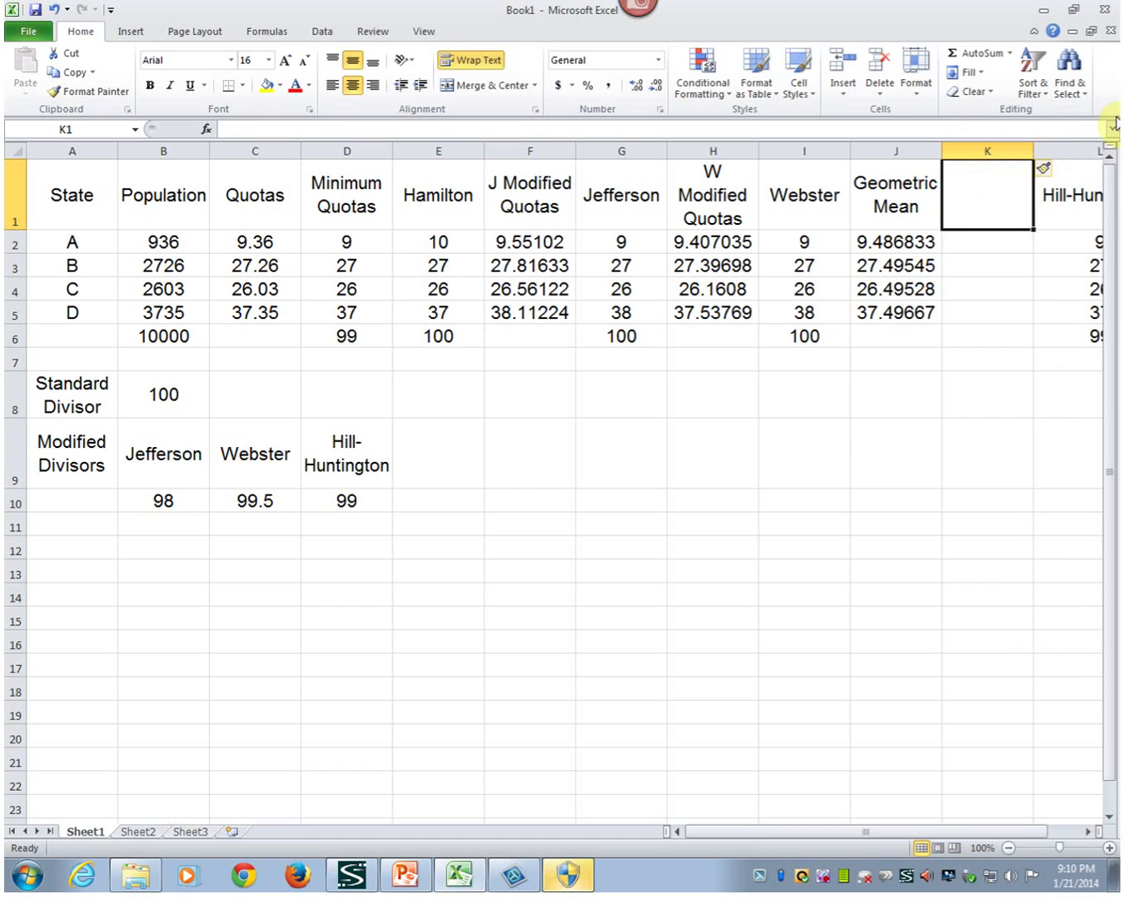
text(Modified )
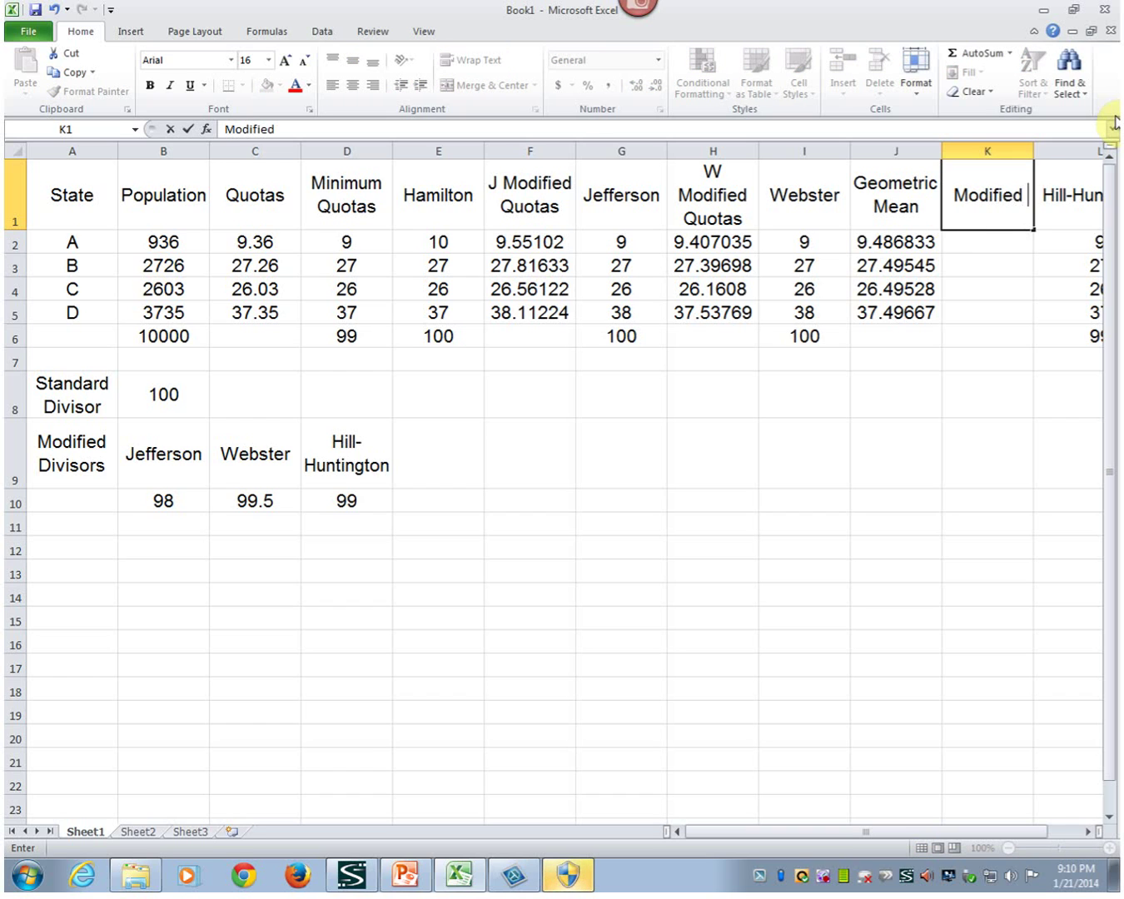
text(Quotas)
key(Return)
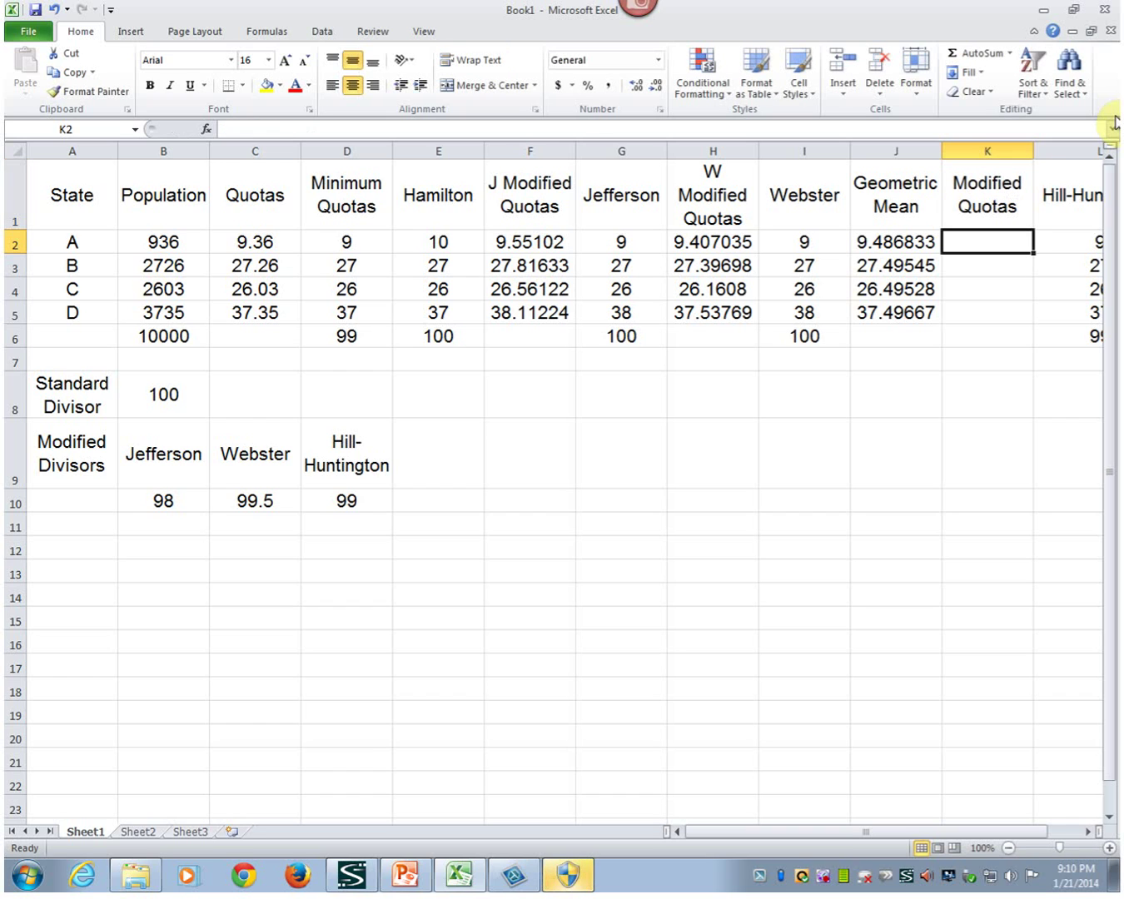
Compute state A's modified quota in K2 with the formula =B2/$D$10
drag(902, 833, 933, 839)
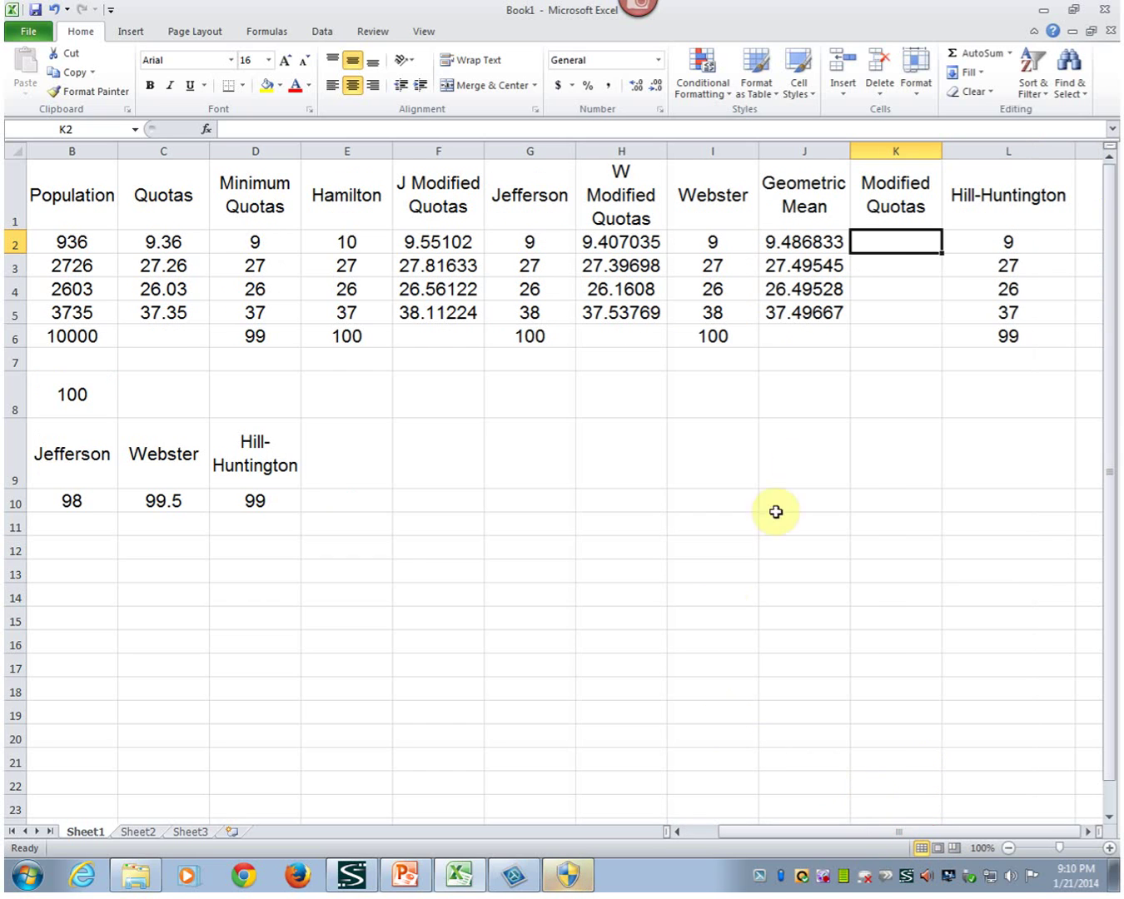
text(=)
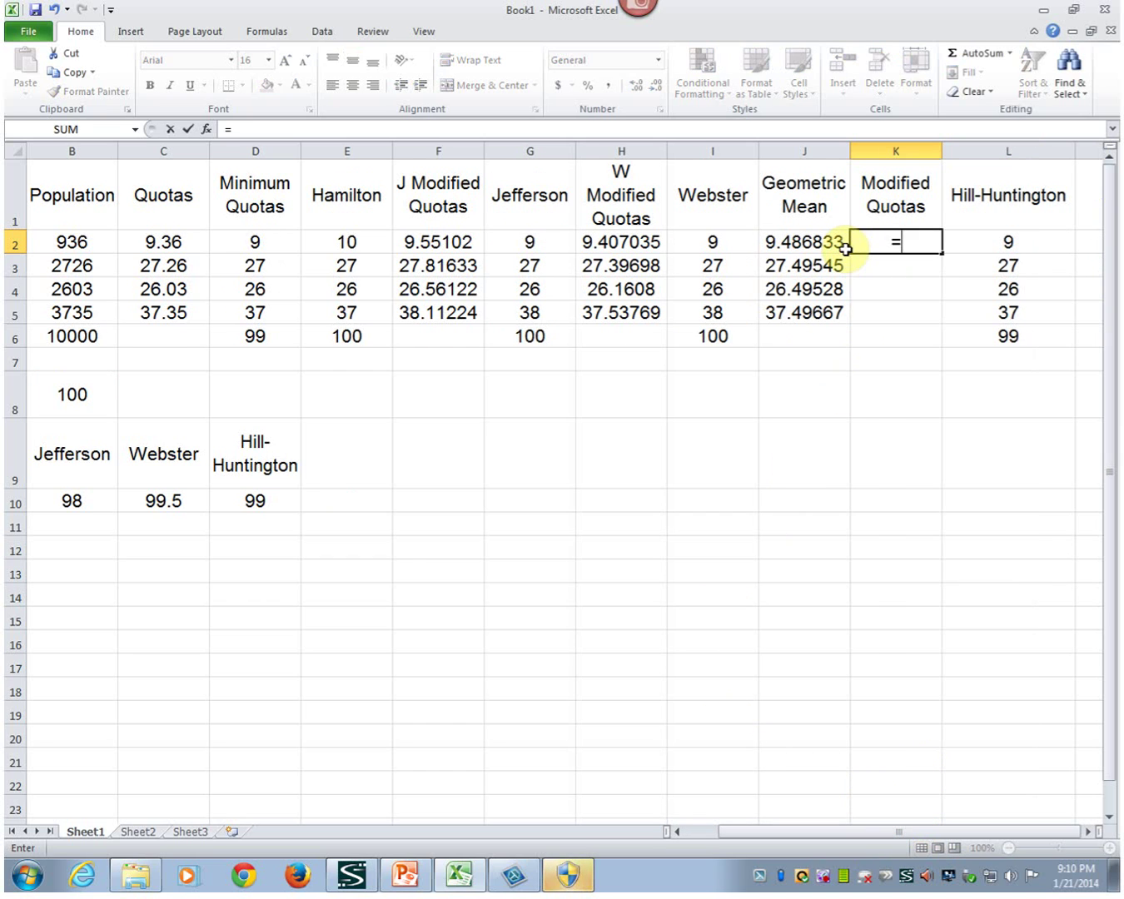
click(42, 242)
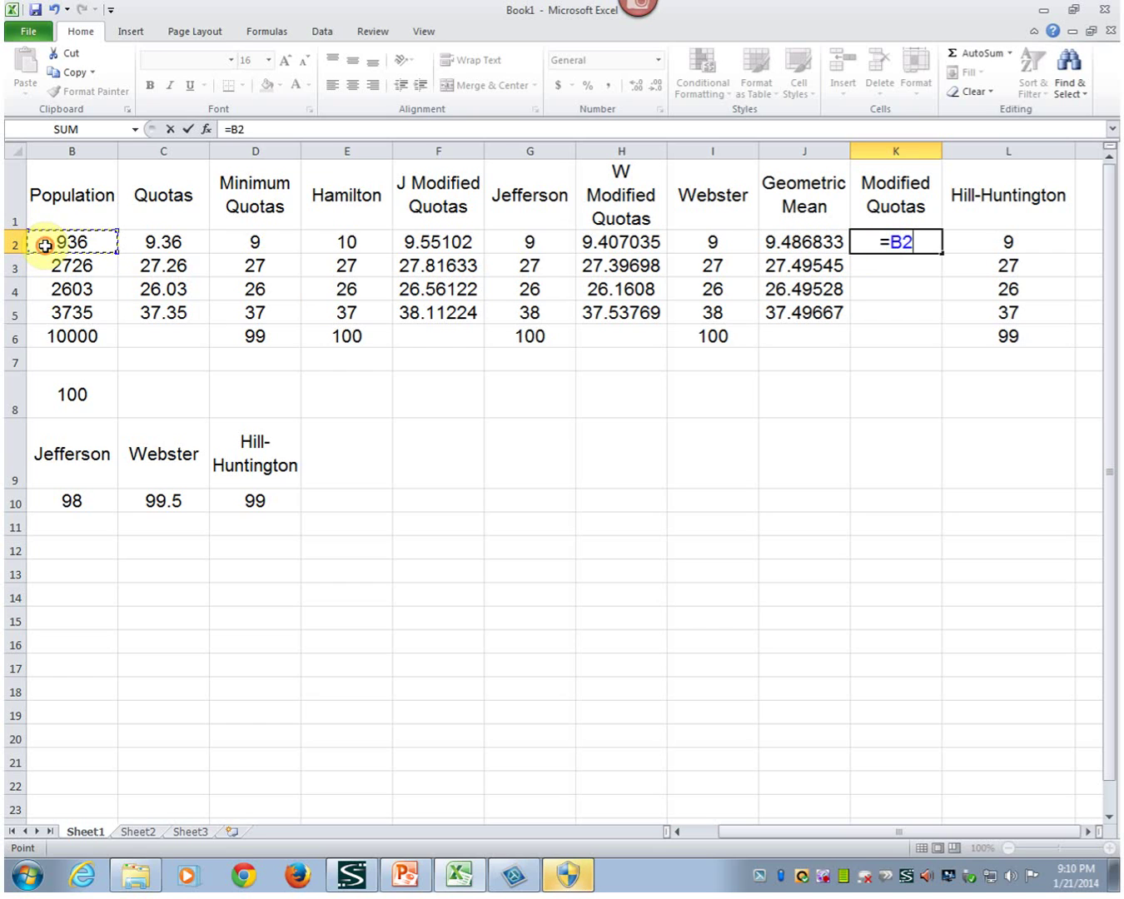
text(/)
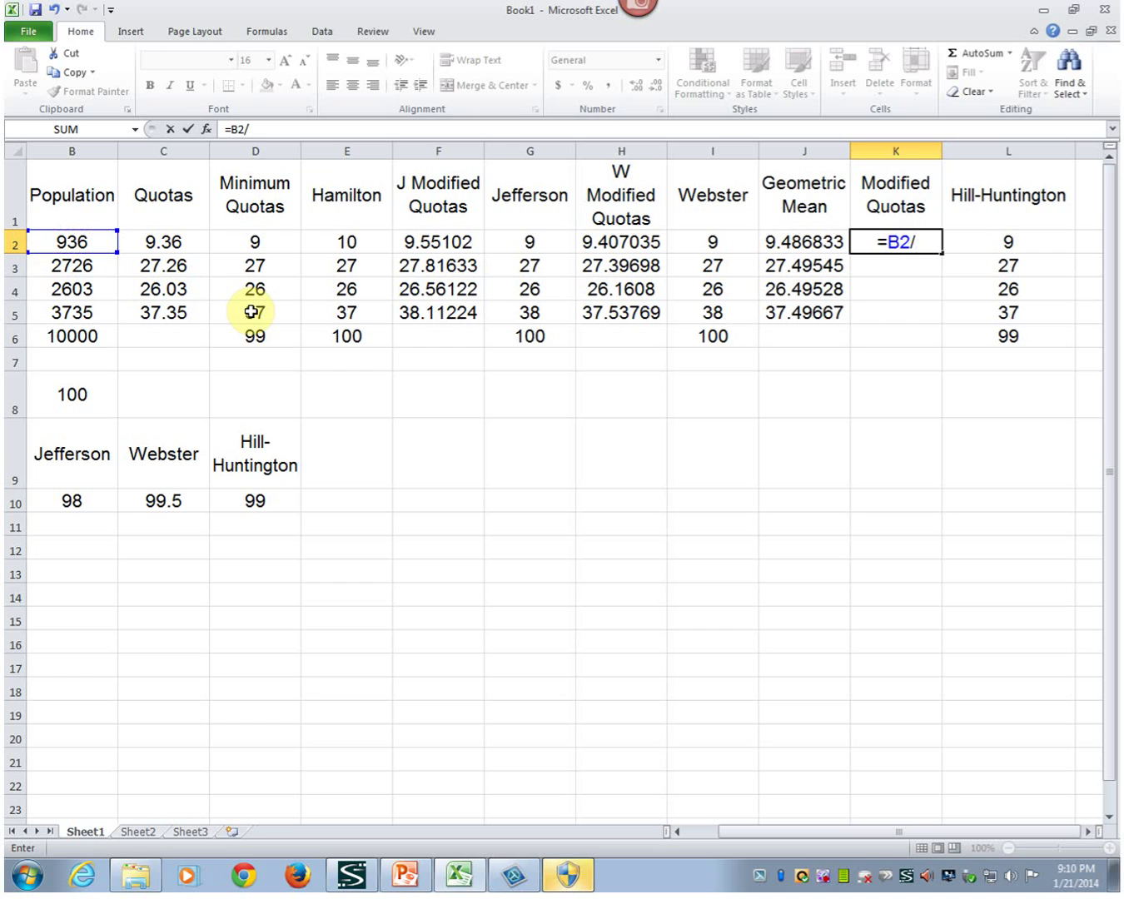
text($D$10)
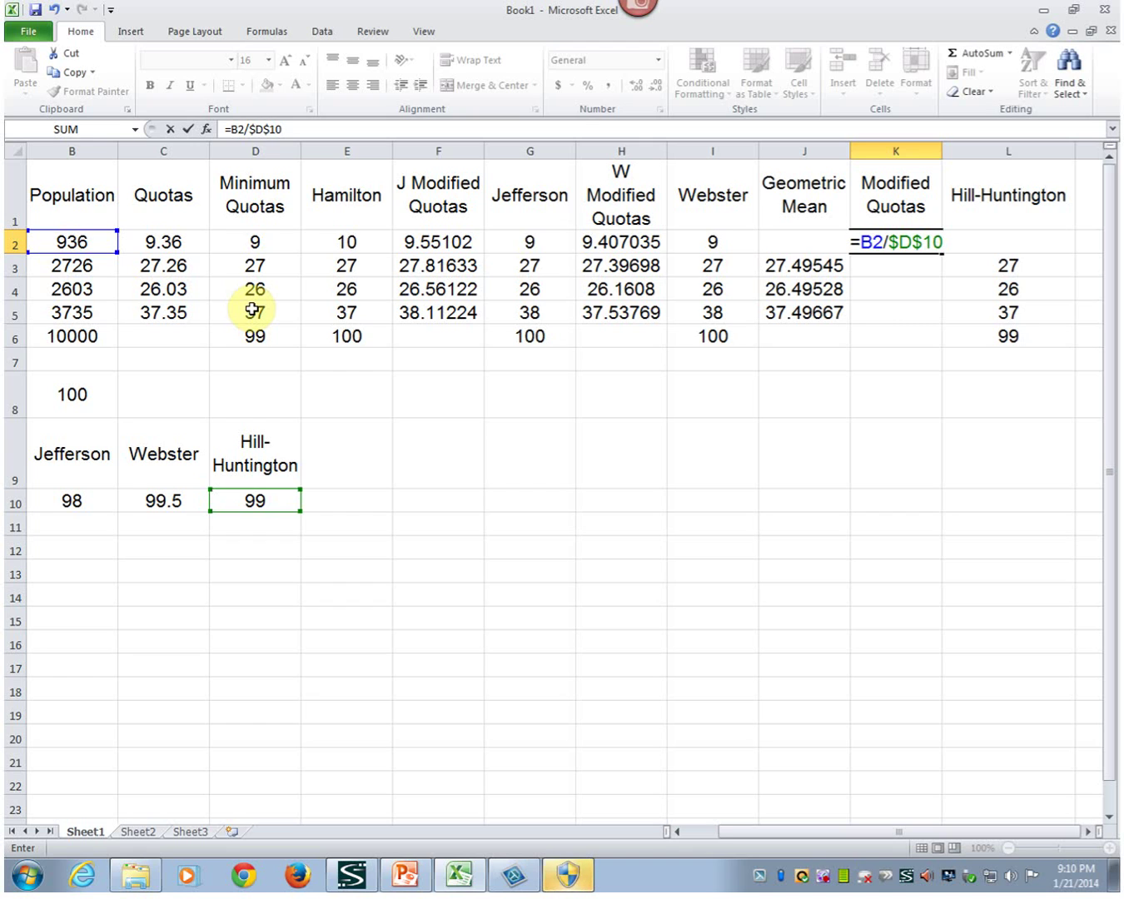
key(Return)
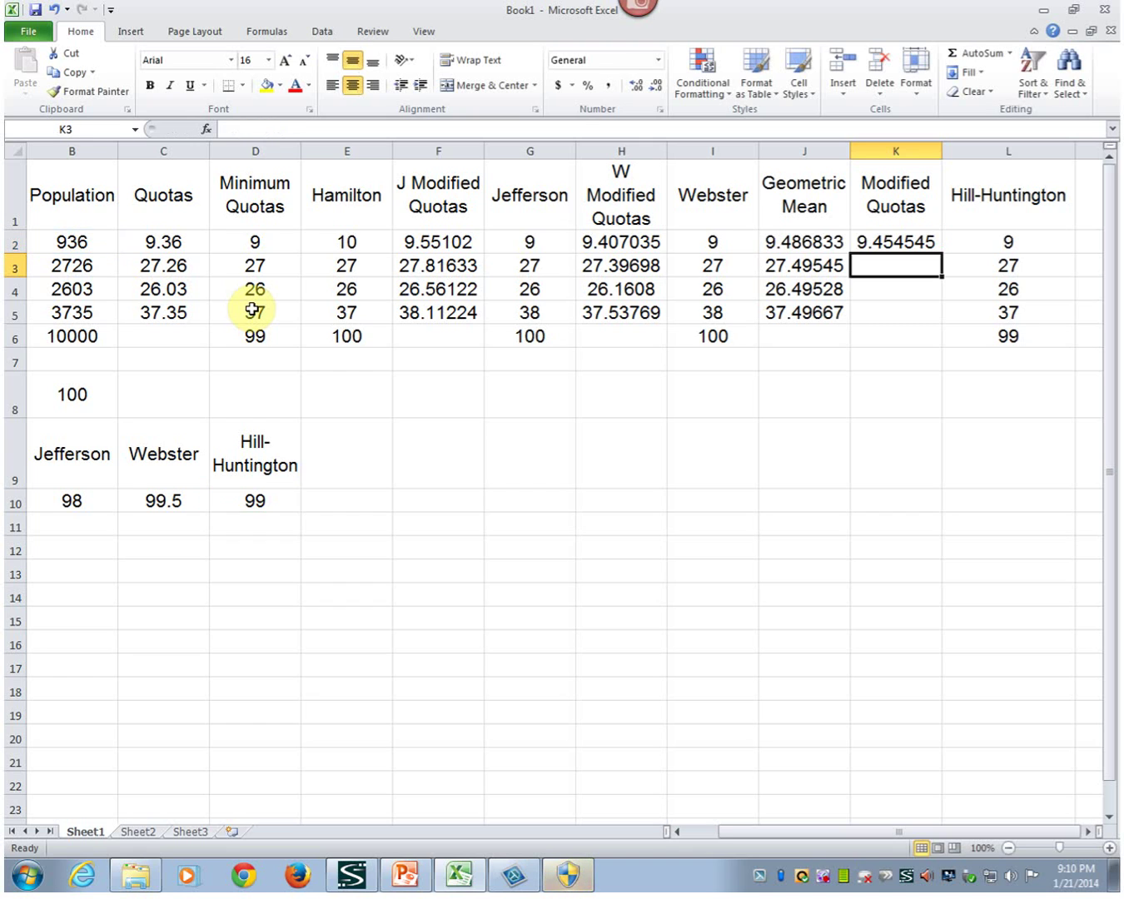
Fill the modified quota formula from K2 down through K5 for the other states
key(Up)
key(shift+Down)
key(shift+Down)
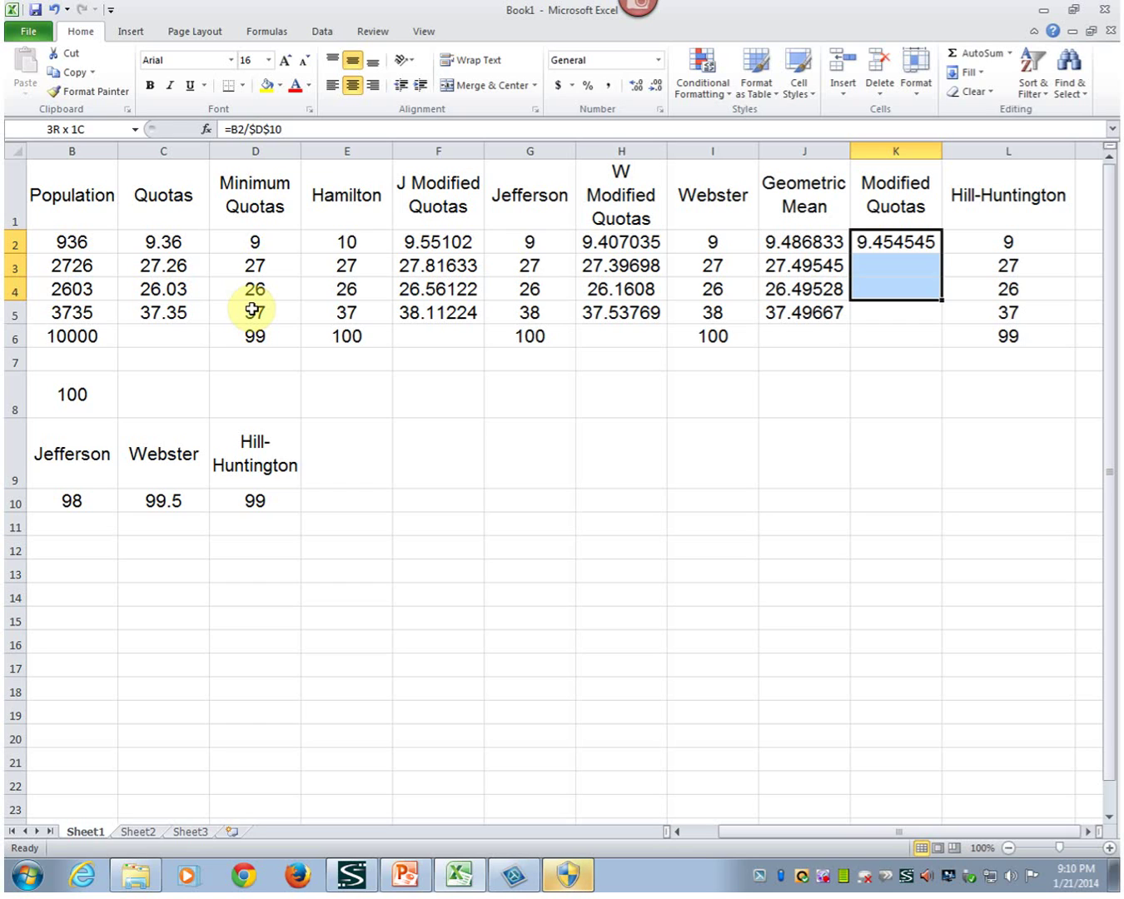
key(shift+Down)
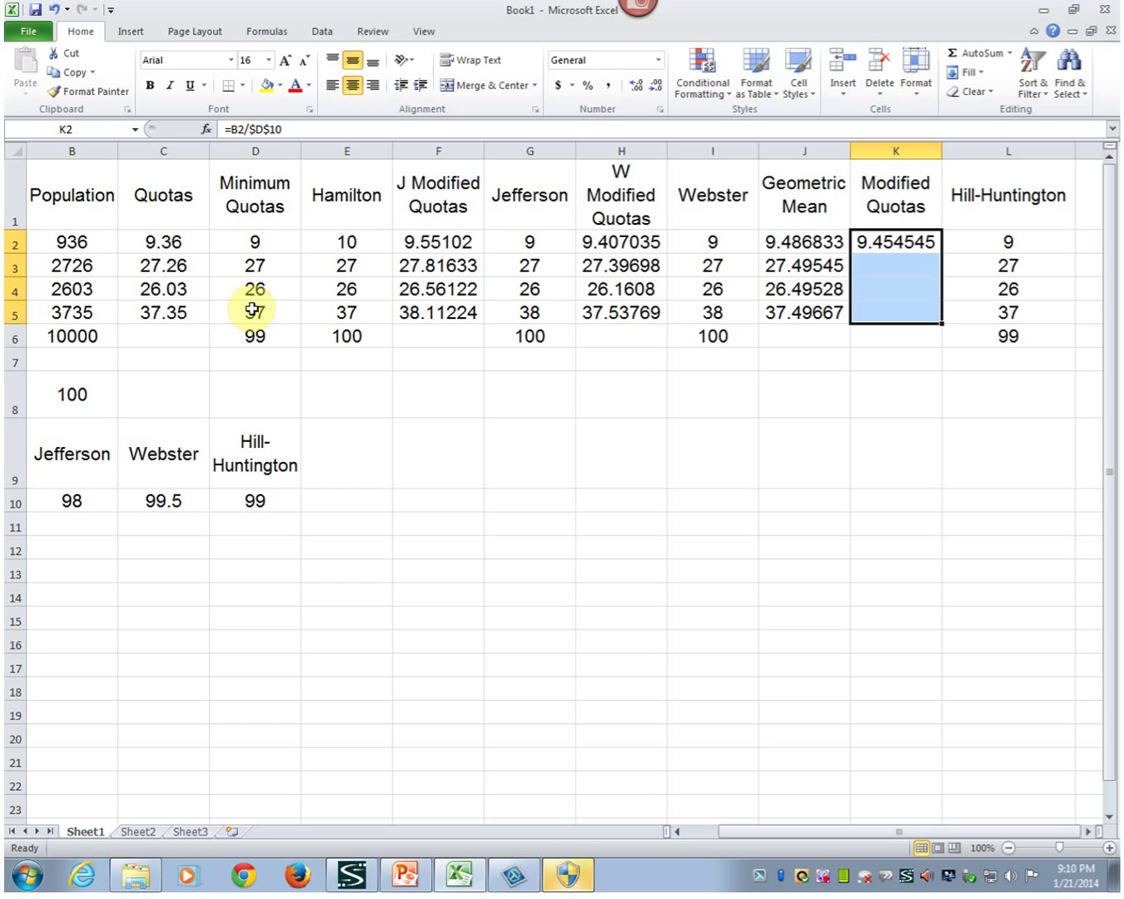
key(ctrl+d)
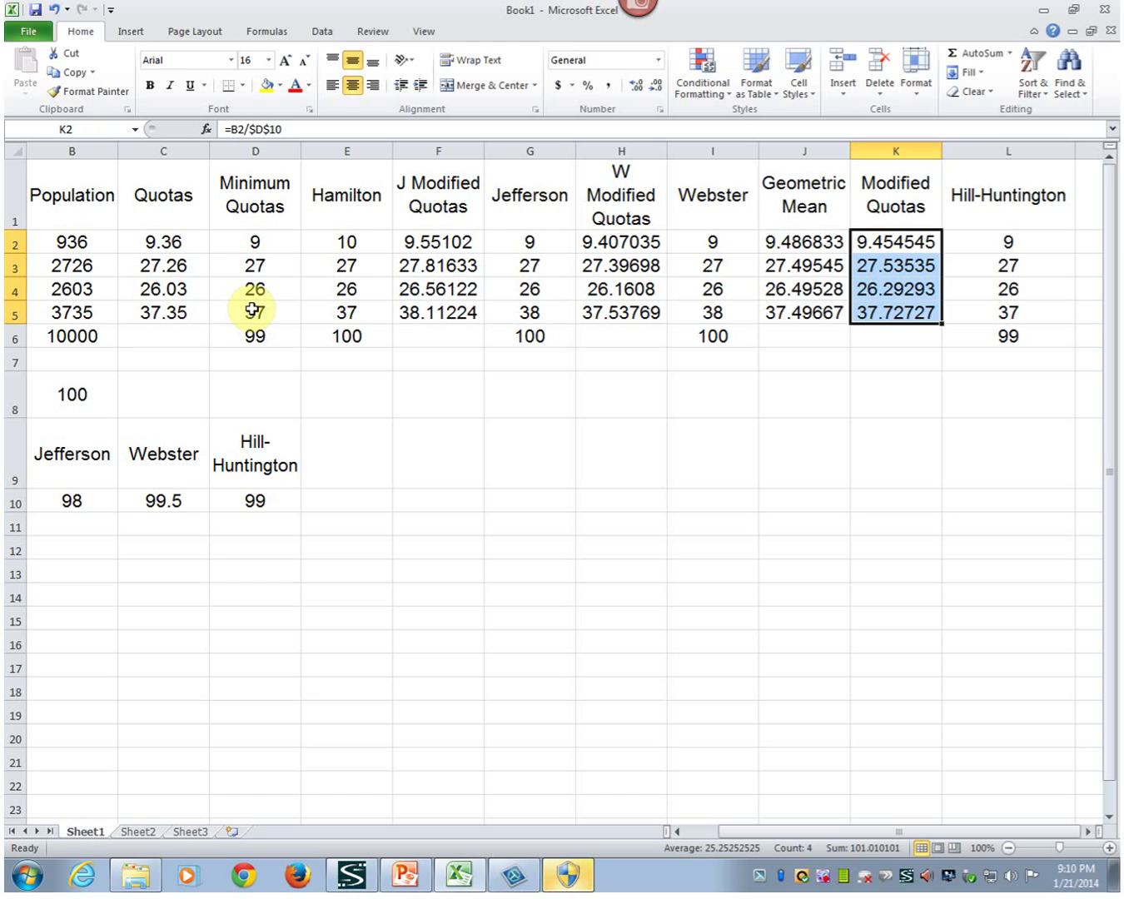
key(Up)
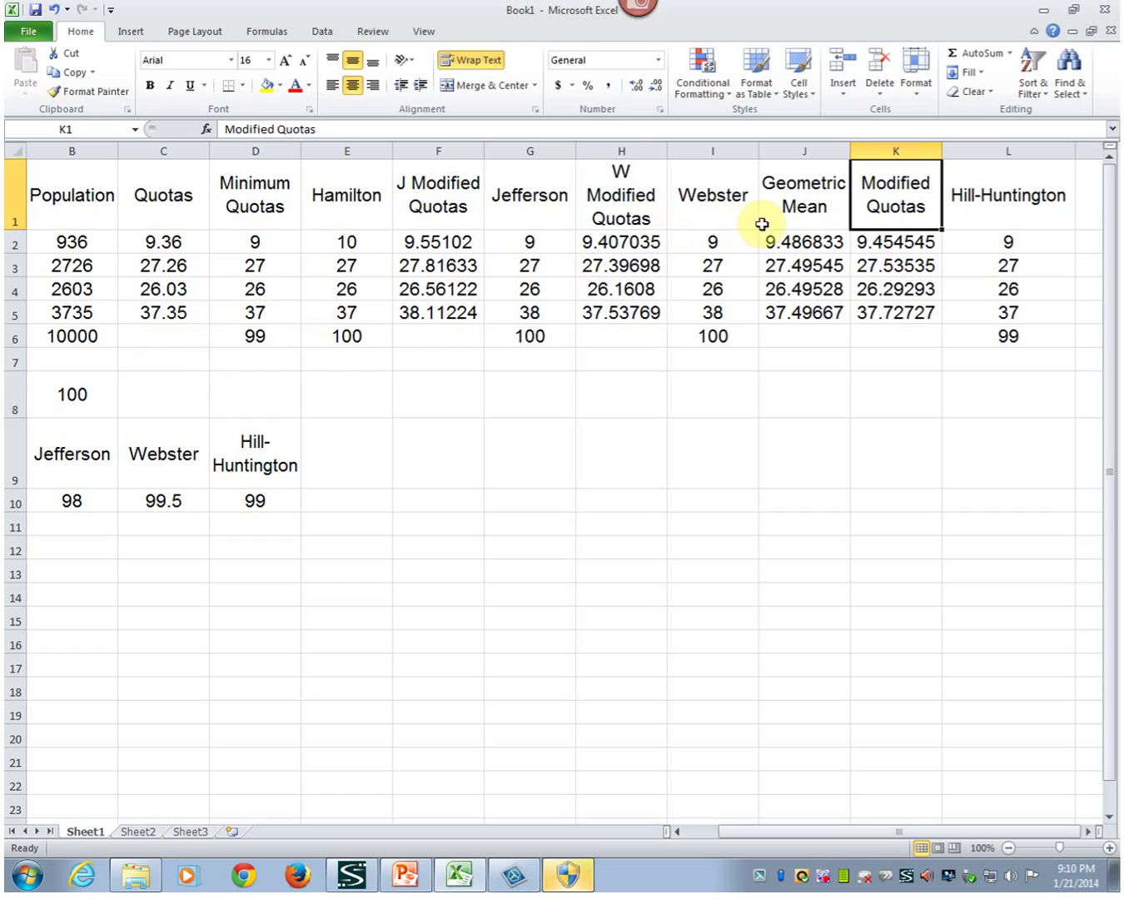
Compare the modified quotas of states A and B with their geometric means and set B's Hill-Huntington apportionment in L3 to 28
click(876, 245)
click(803, 245)
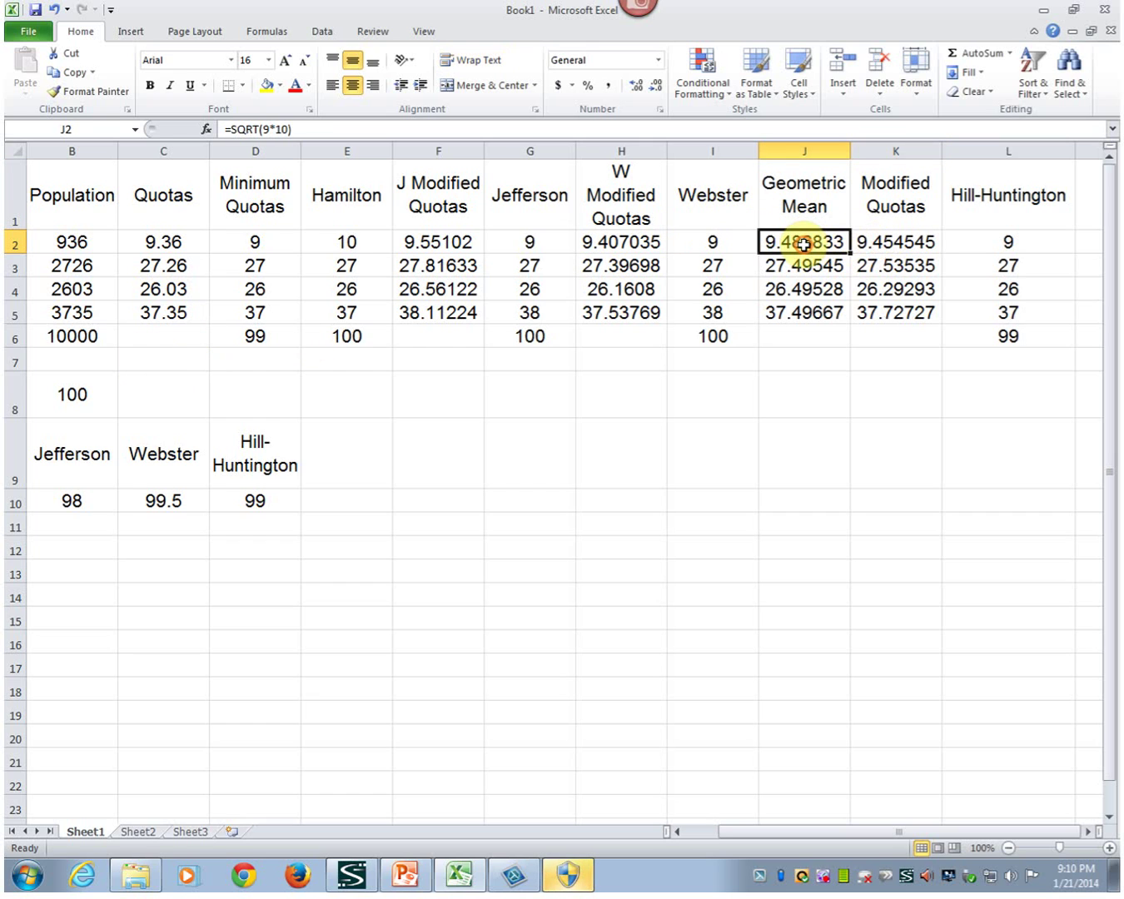
click(896, 244)
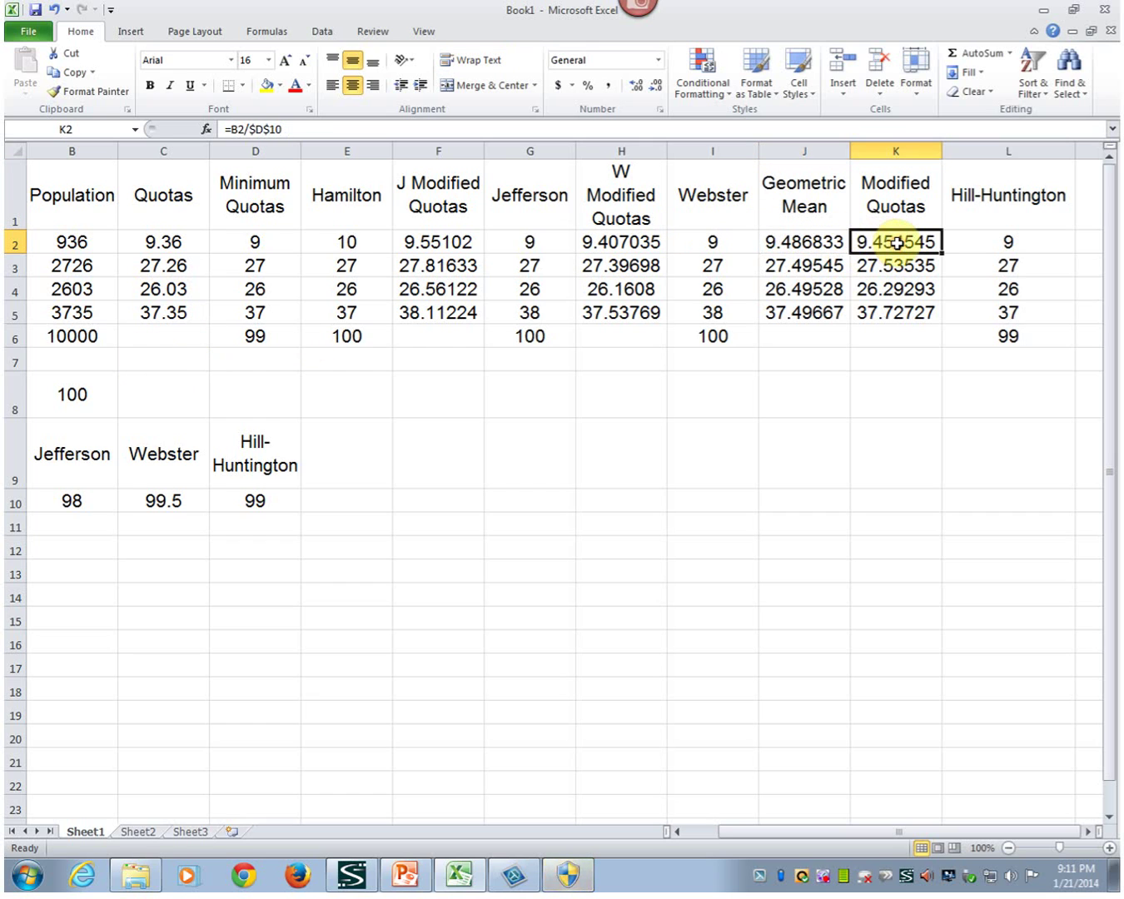
click(966, 244)
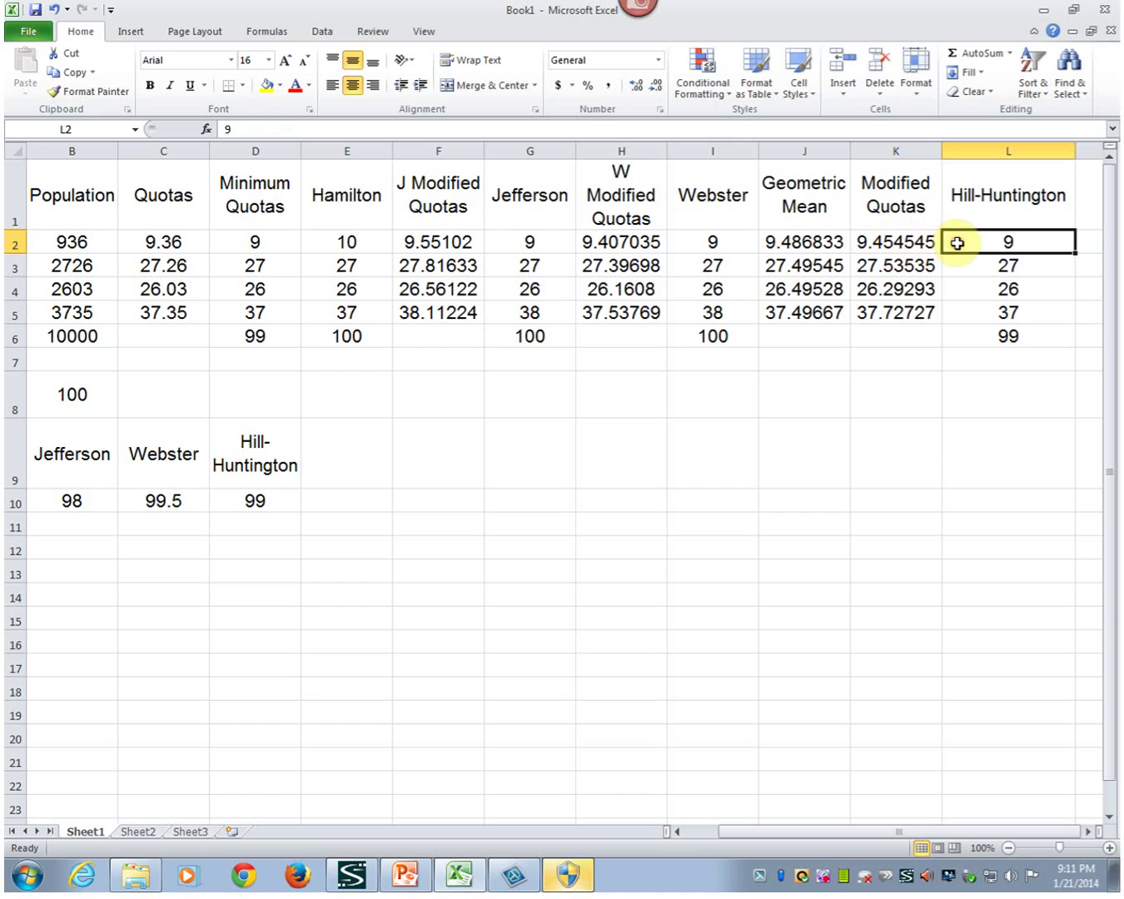
click(906, 269)
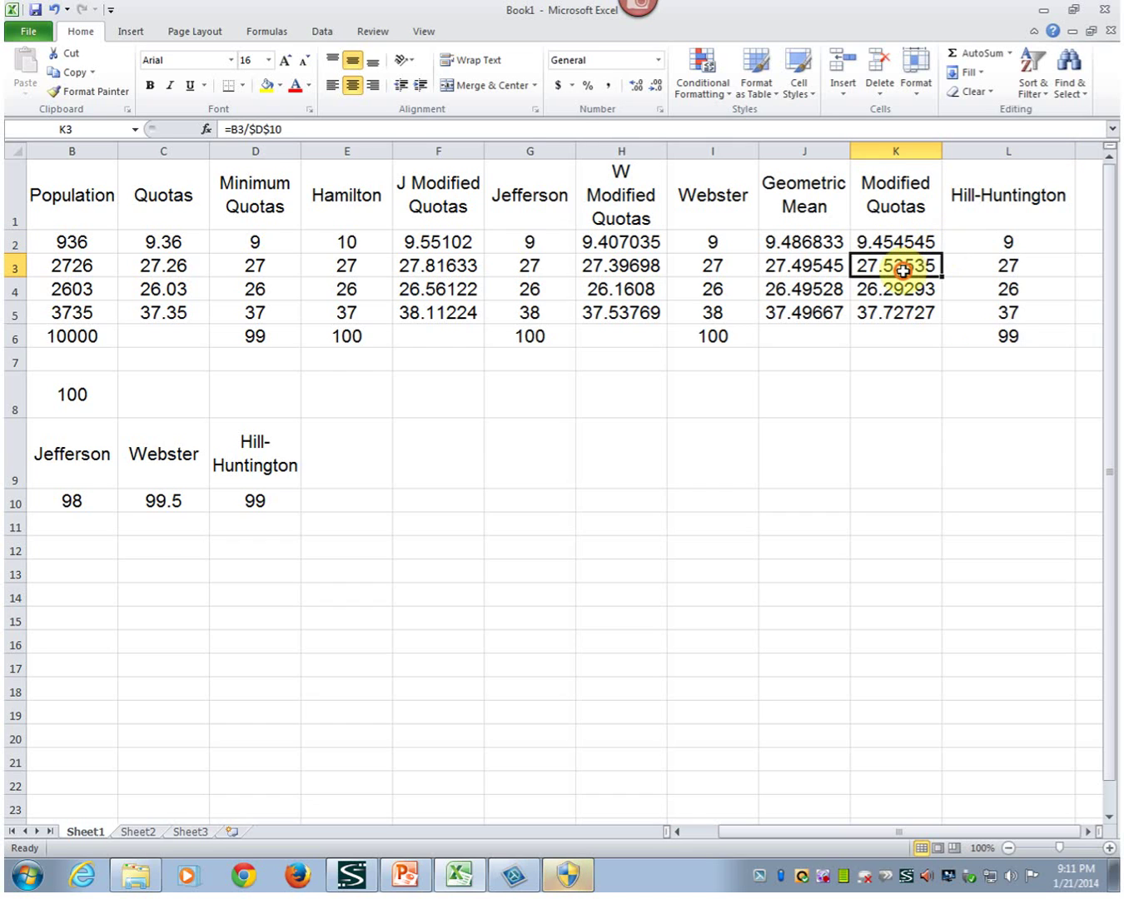
click(947, 269)
text(28)
key(Return)
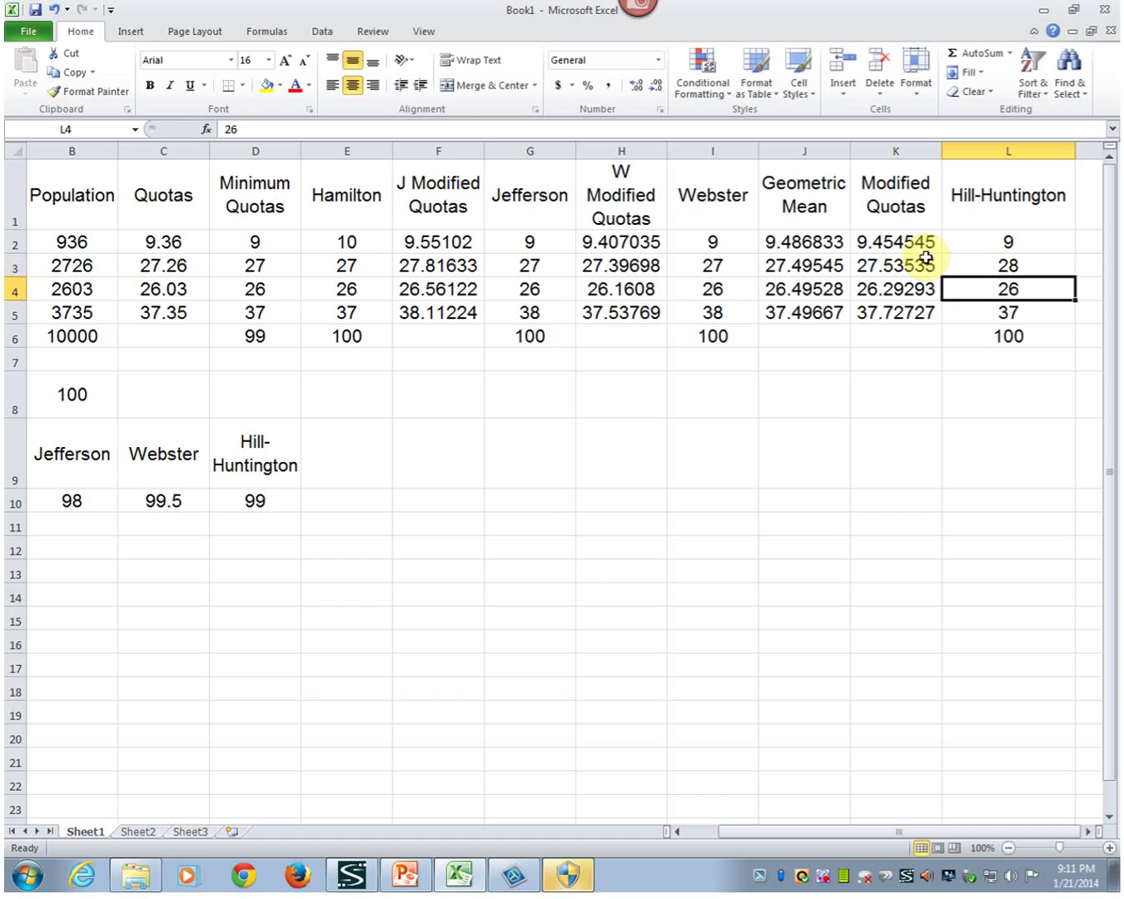
Compare the modified quotas of states C and D with their geometric means and set D's Hill-Huntington apportionment in L5 to 38
click(900, 293)
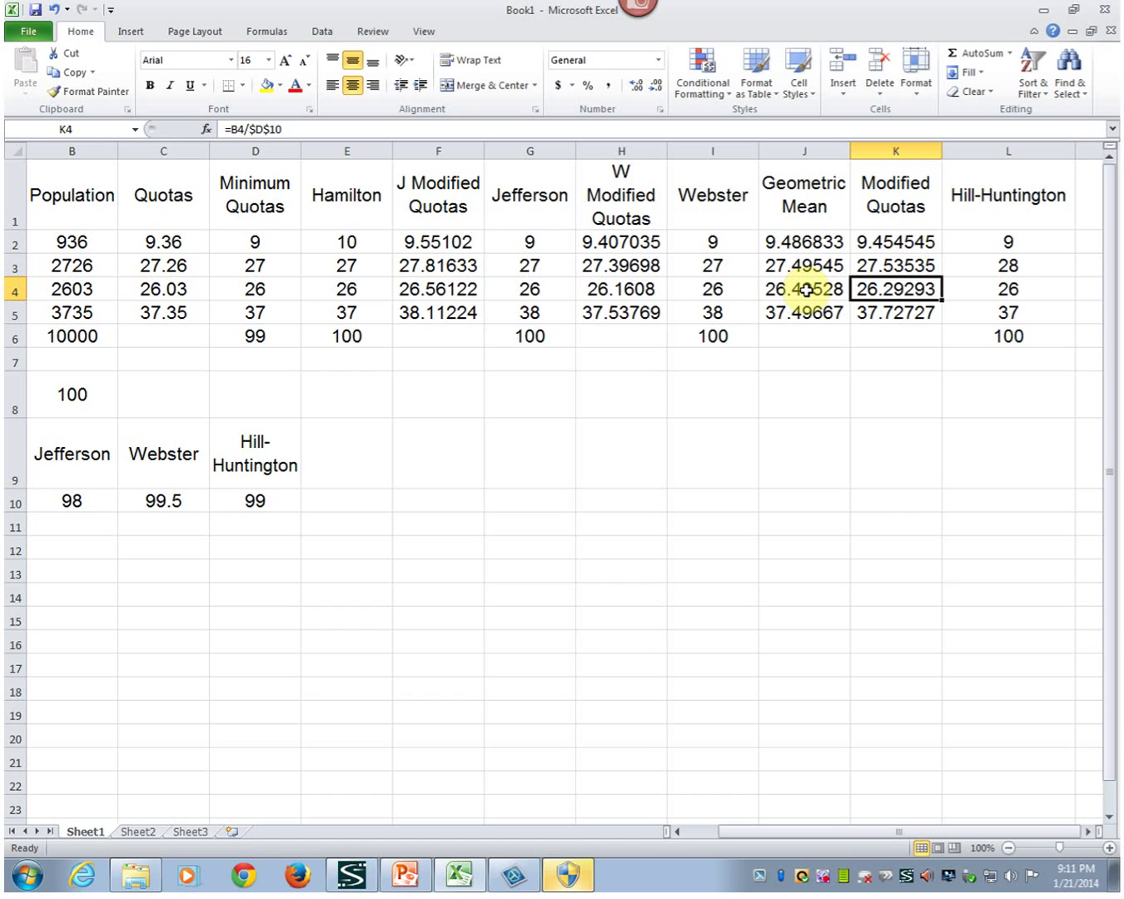
click(984, 293)
click(890, 314)
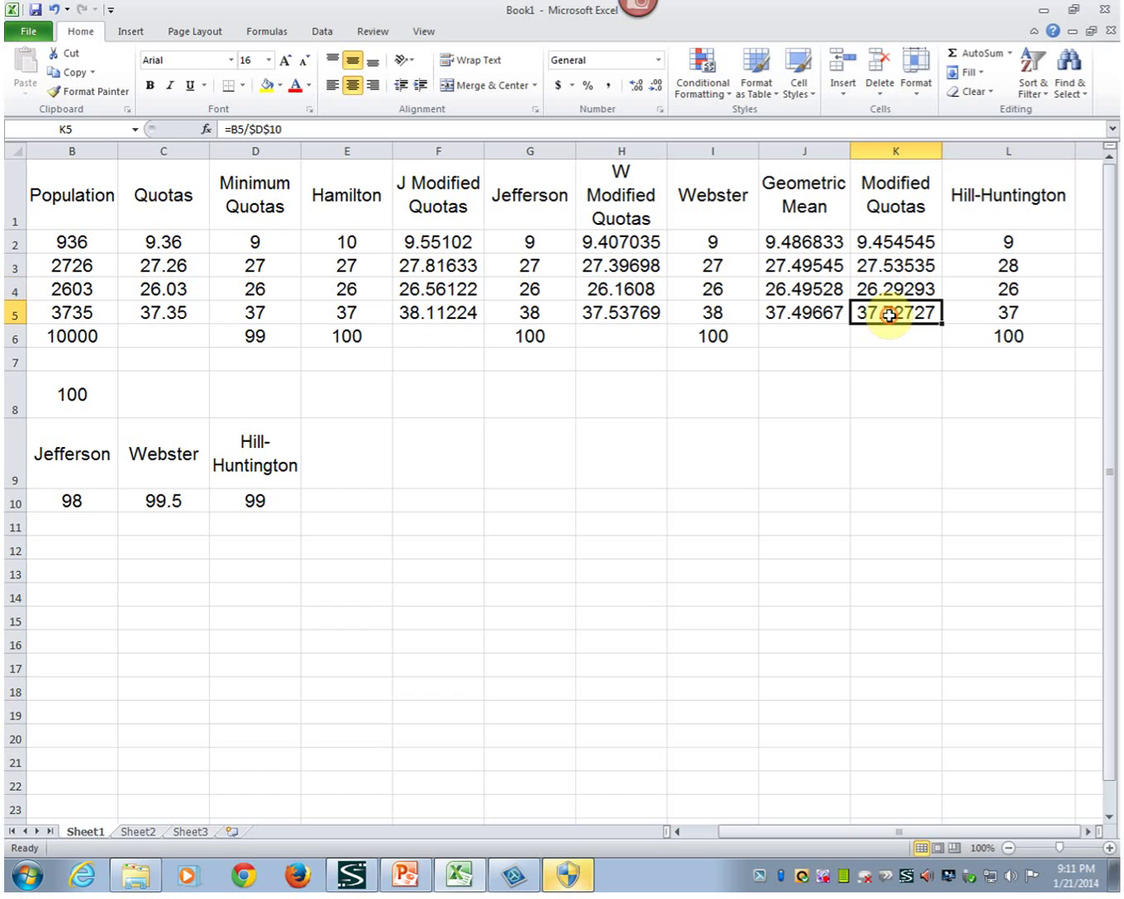
click(966, 313)
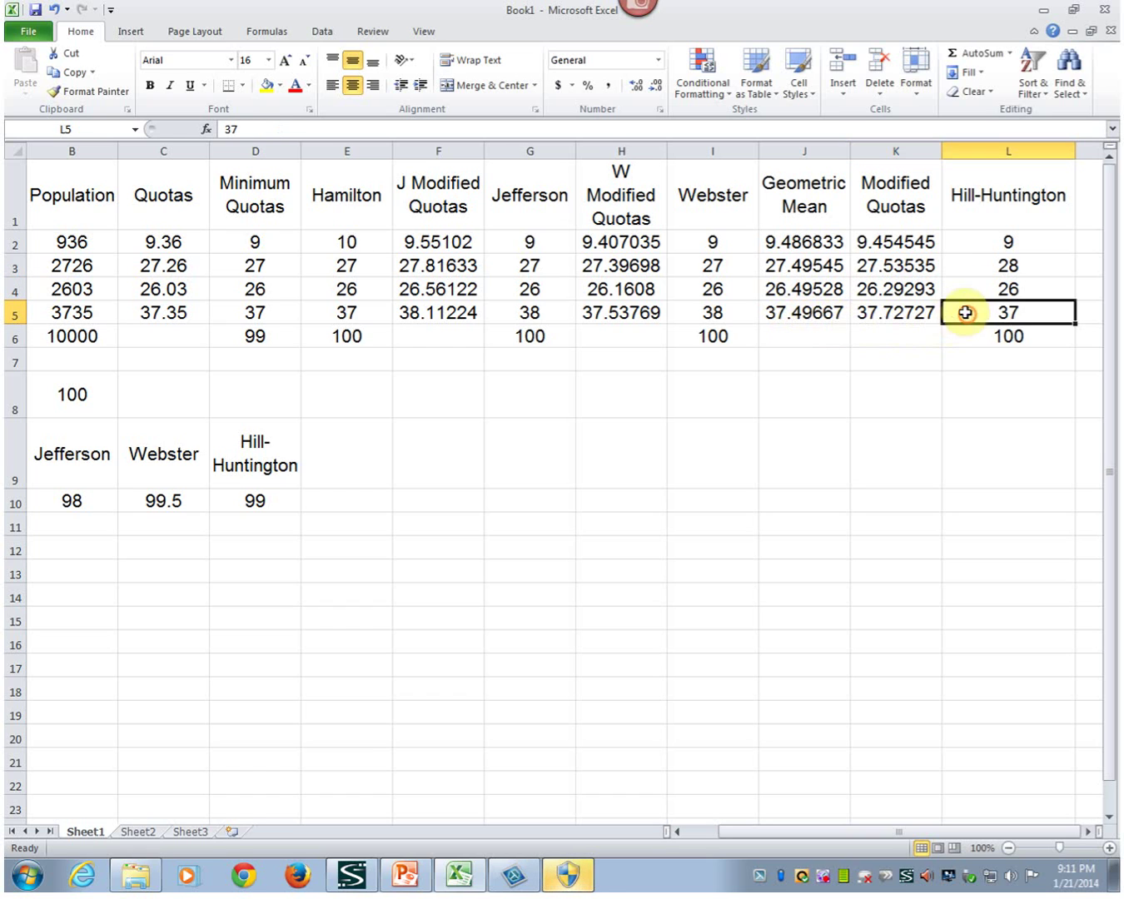
text(38)
key(Return)
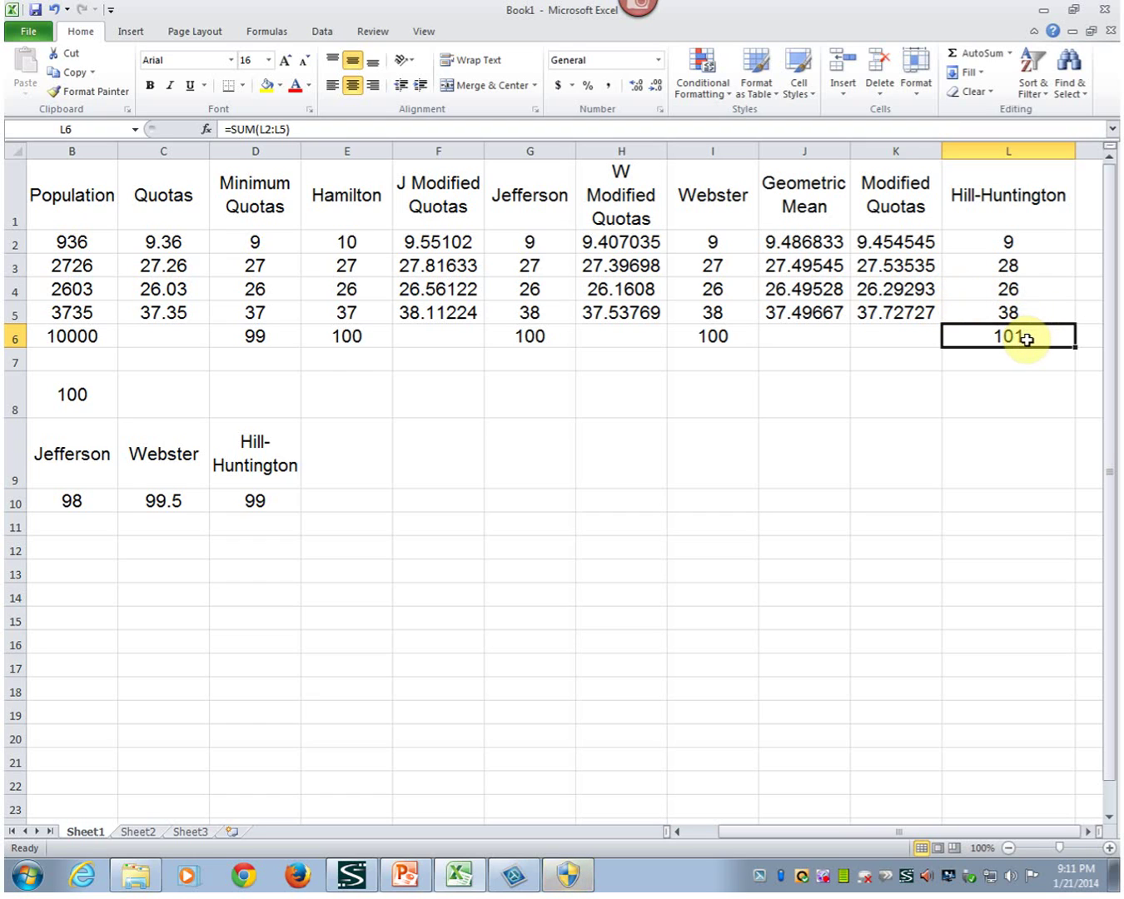
Change the Hill-Huntington modified divisor in D10 to 99.5
click(249, 506)
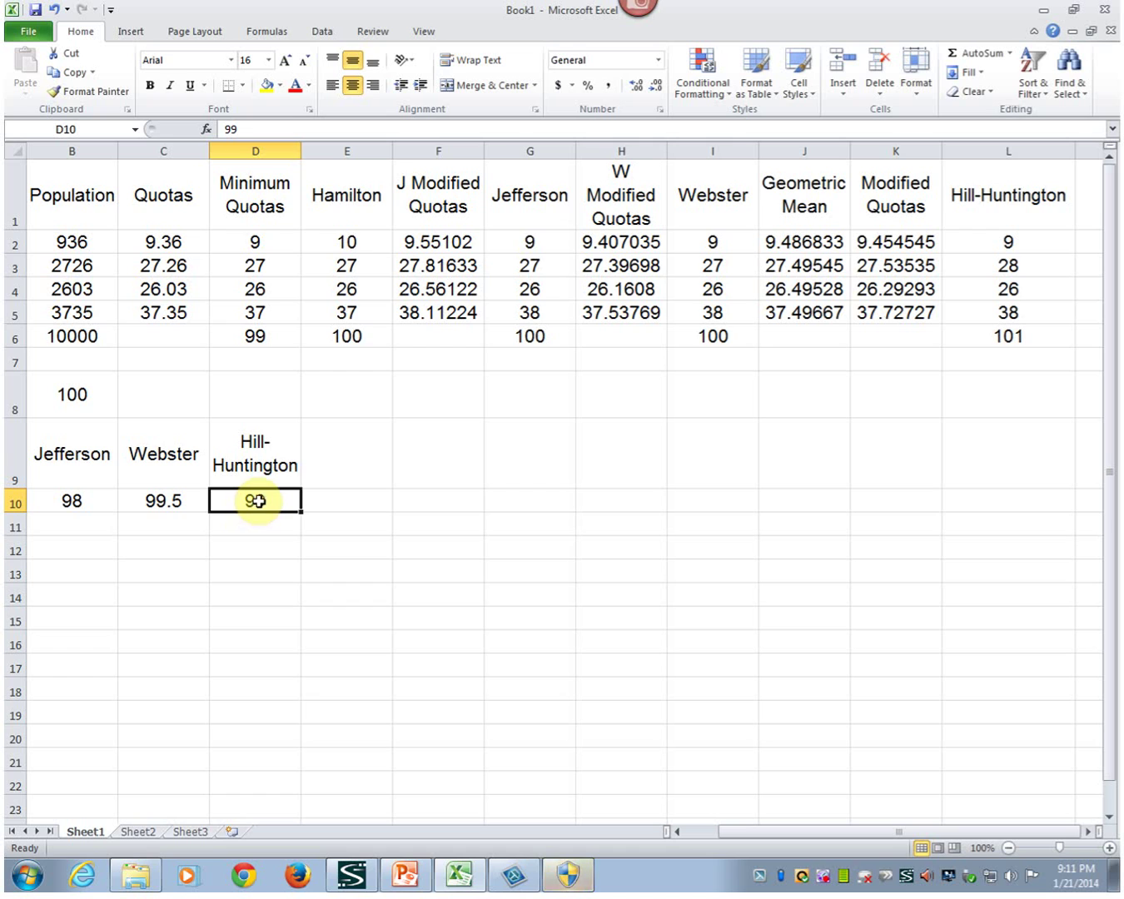
text(99.5)
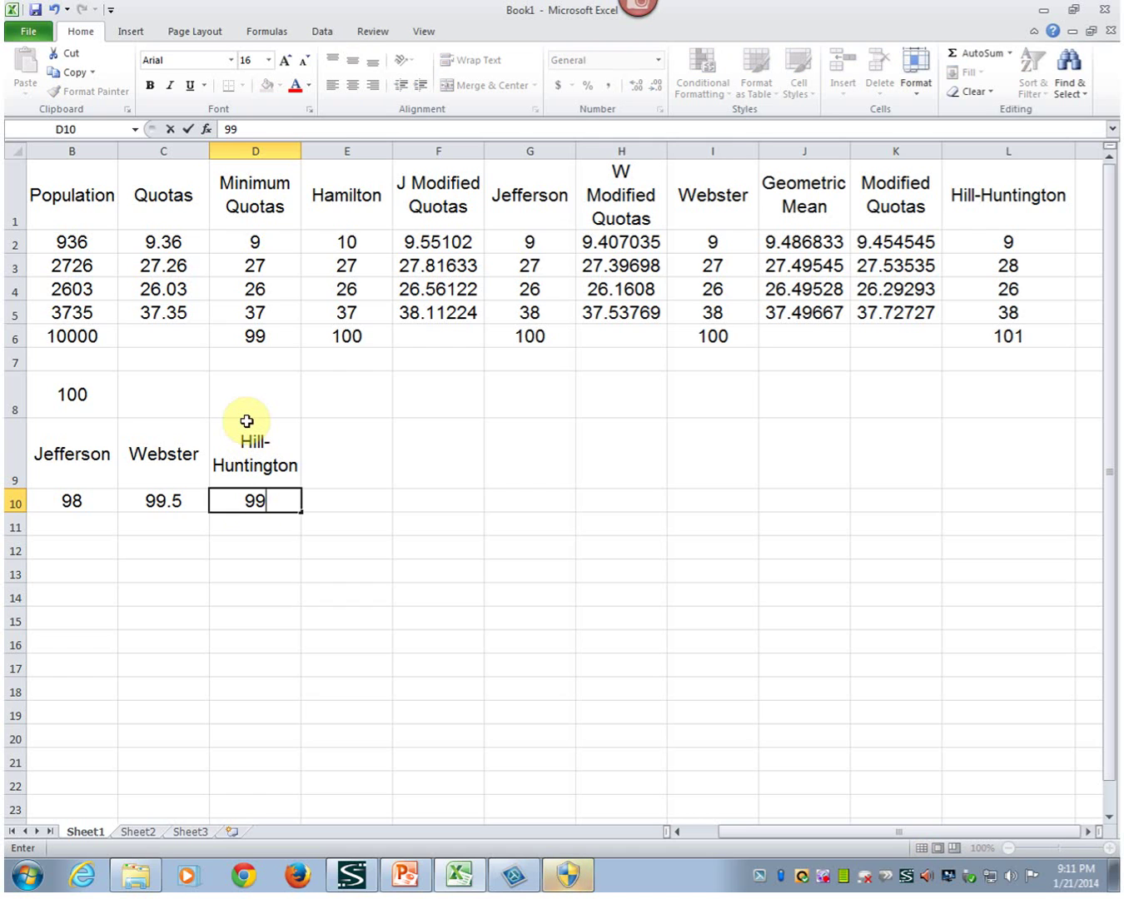
key(Return)
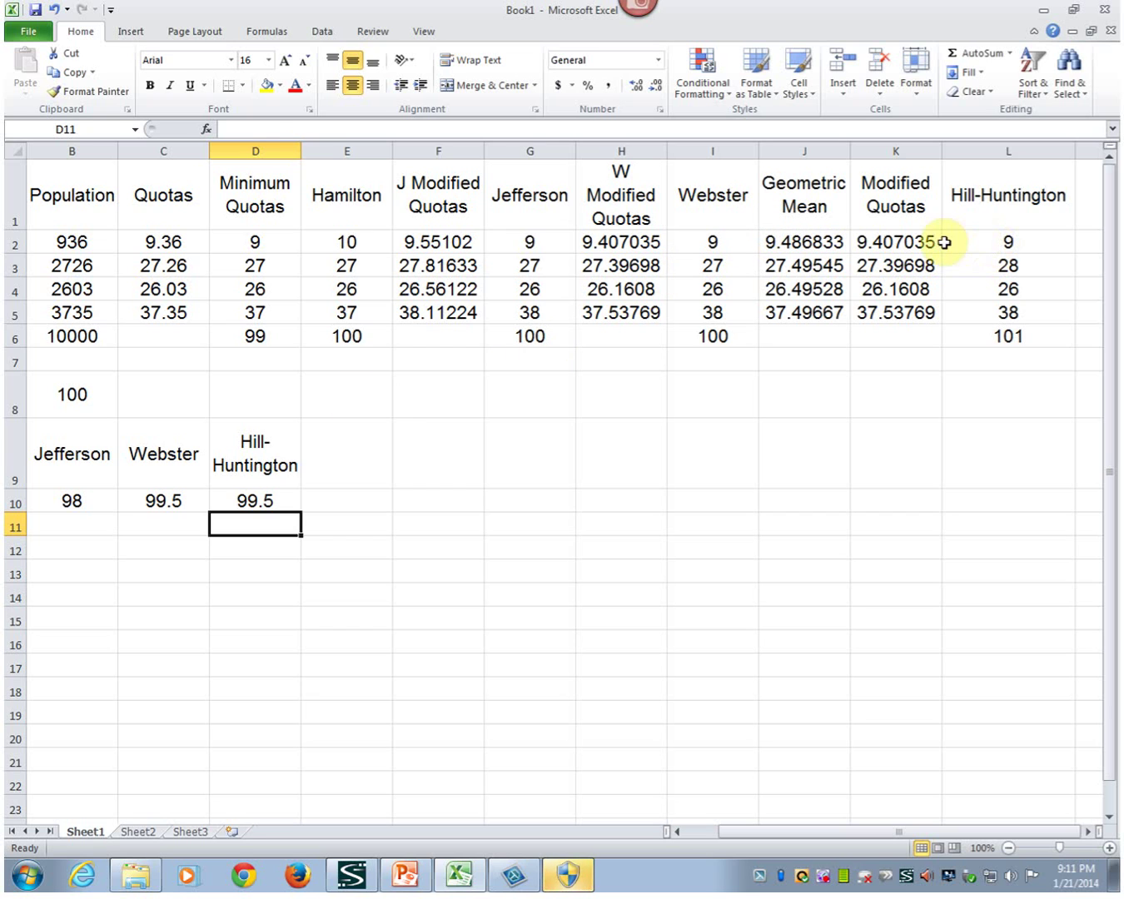
Recheck states A and B against their geometric means and set B's Hill-Huntington apportionment in L3 to 27
click(906, 241)
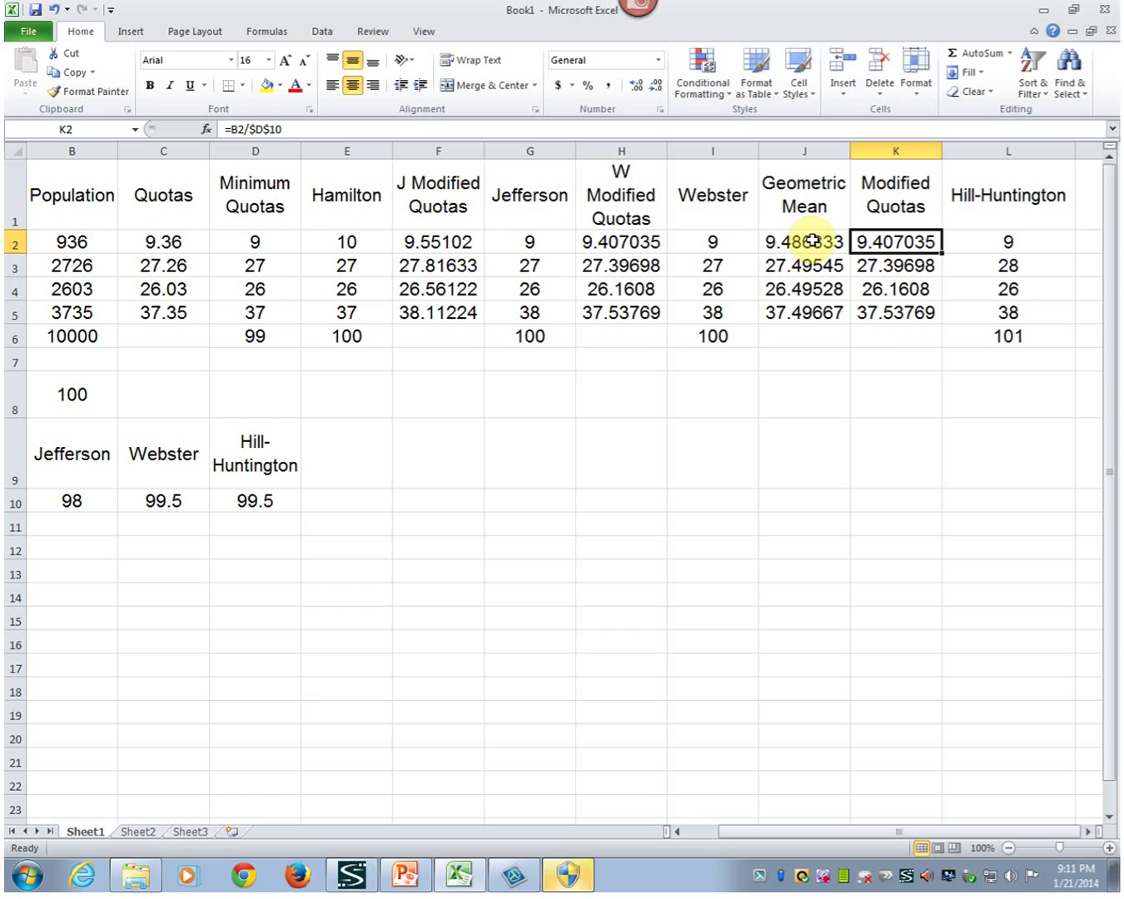
click(989, 245)
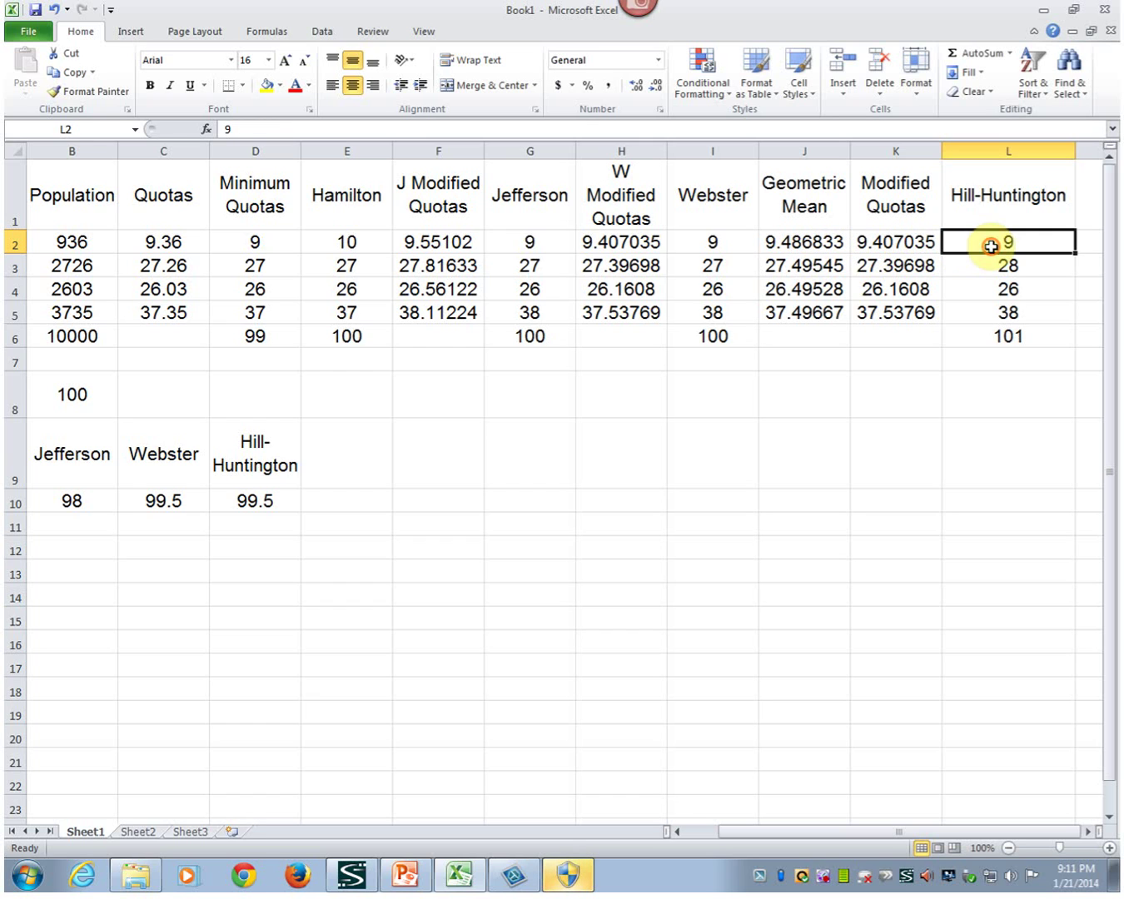
click(903, 270)
click(974, 266)
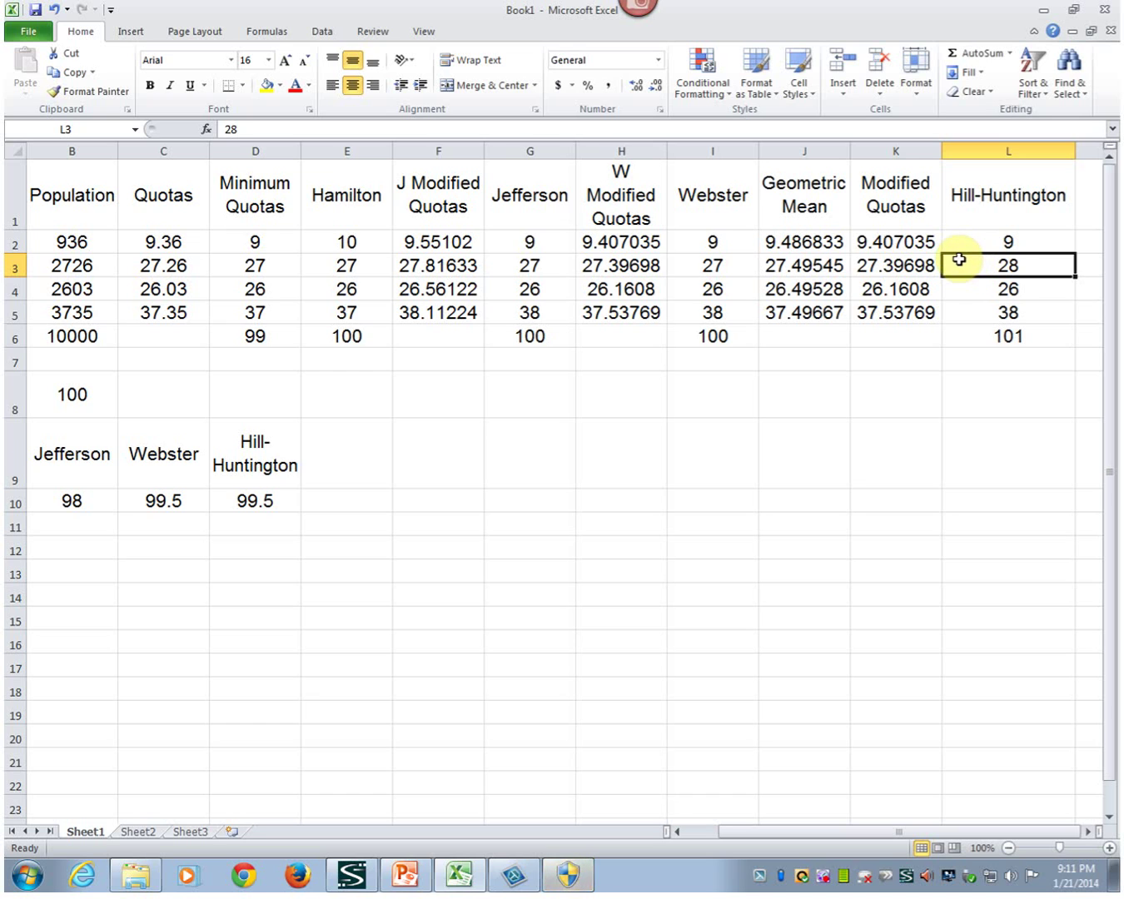
text(27)
key(Return)
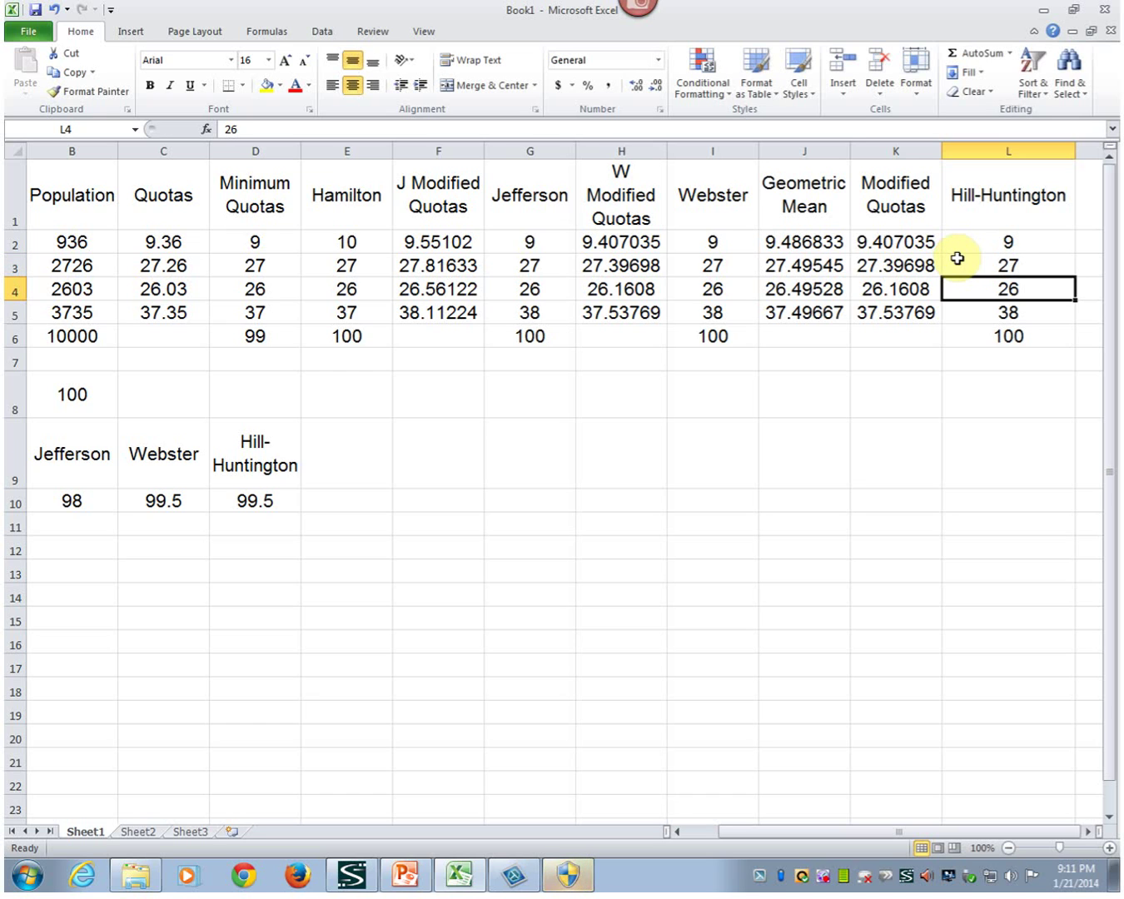
Check the recalculated modified quotas of states C and D against their geometric means and Hill-Huntington apportionments
click(914, 291)
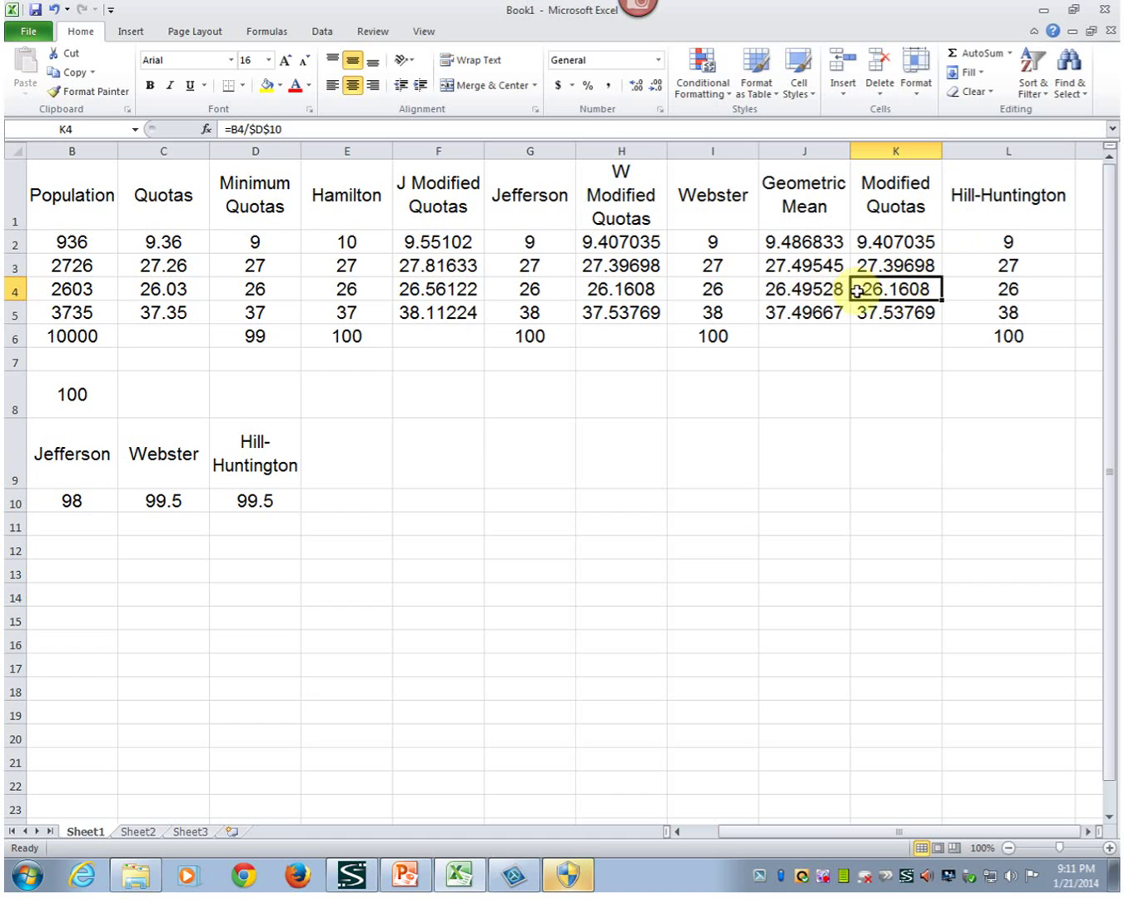
click(902, 318)
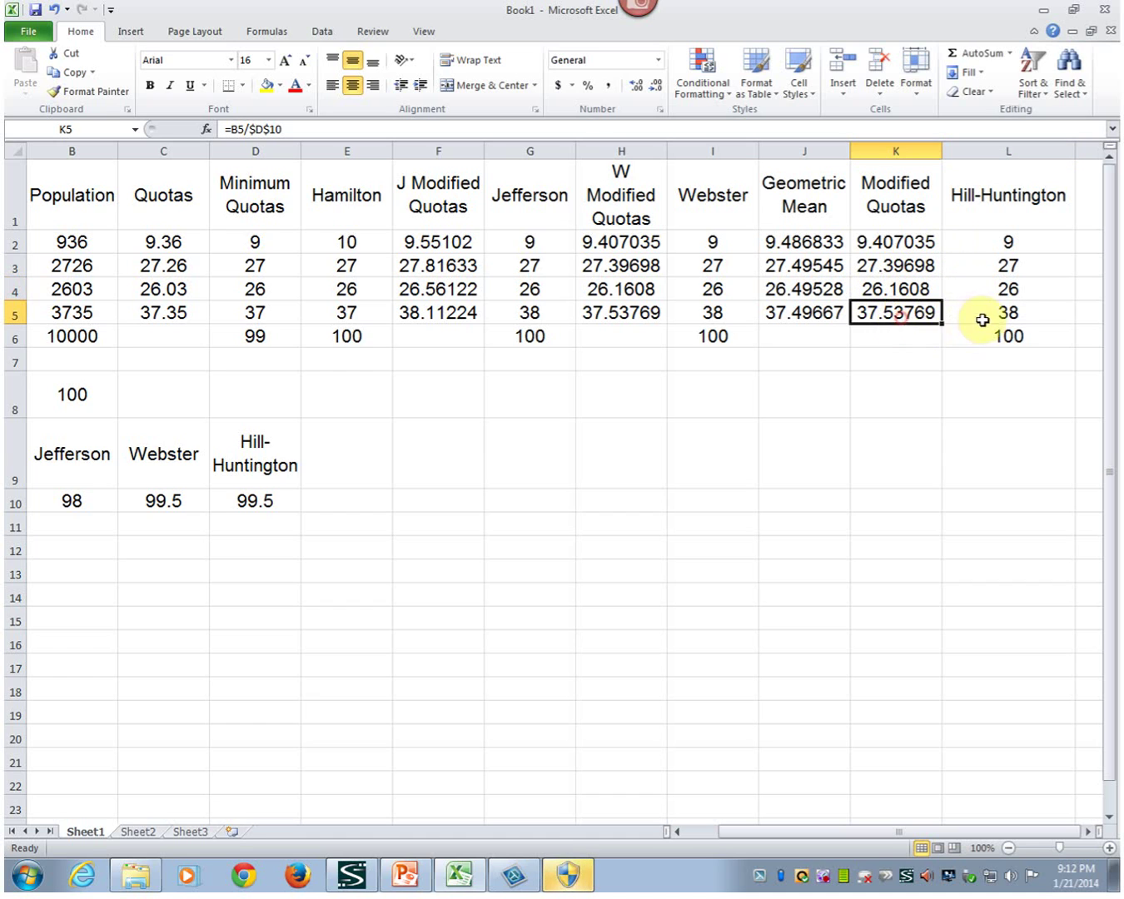
click(983, 320)
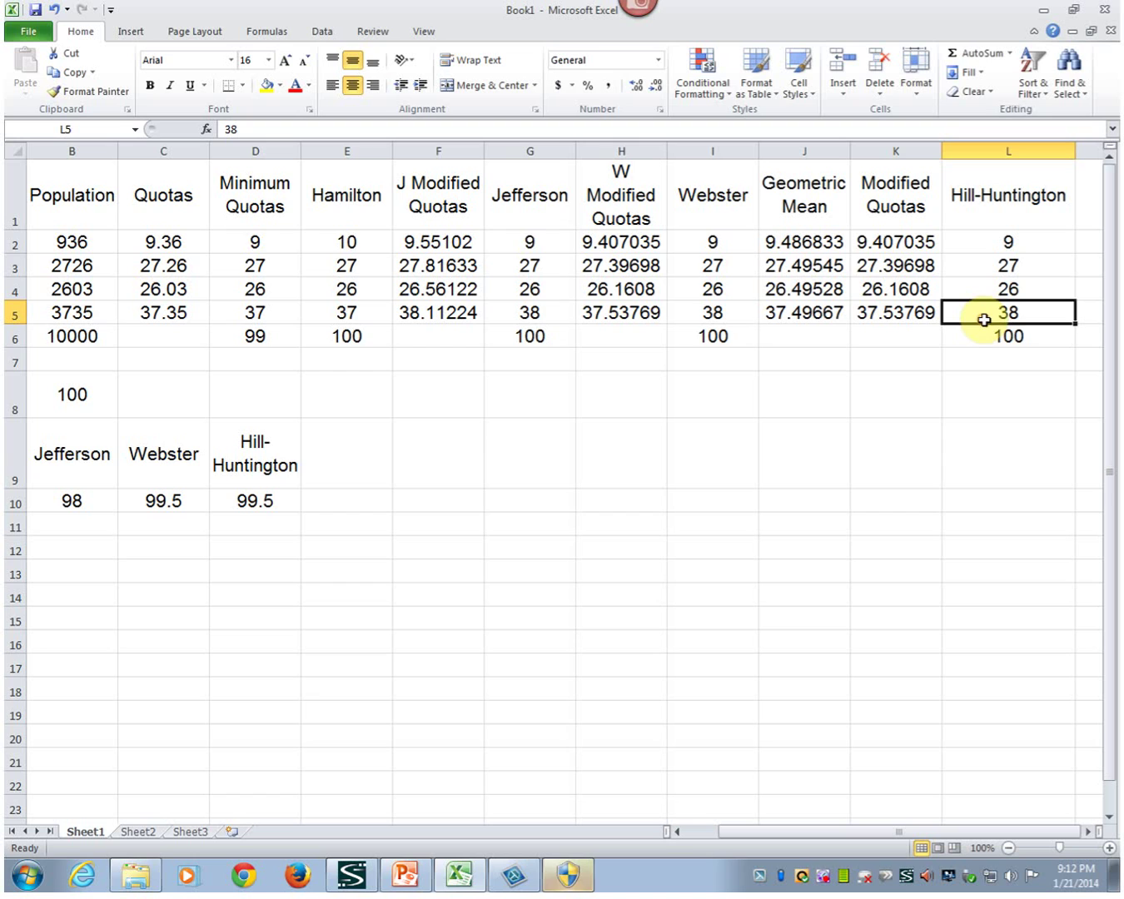
click(820, 425)
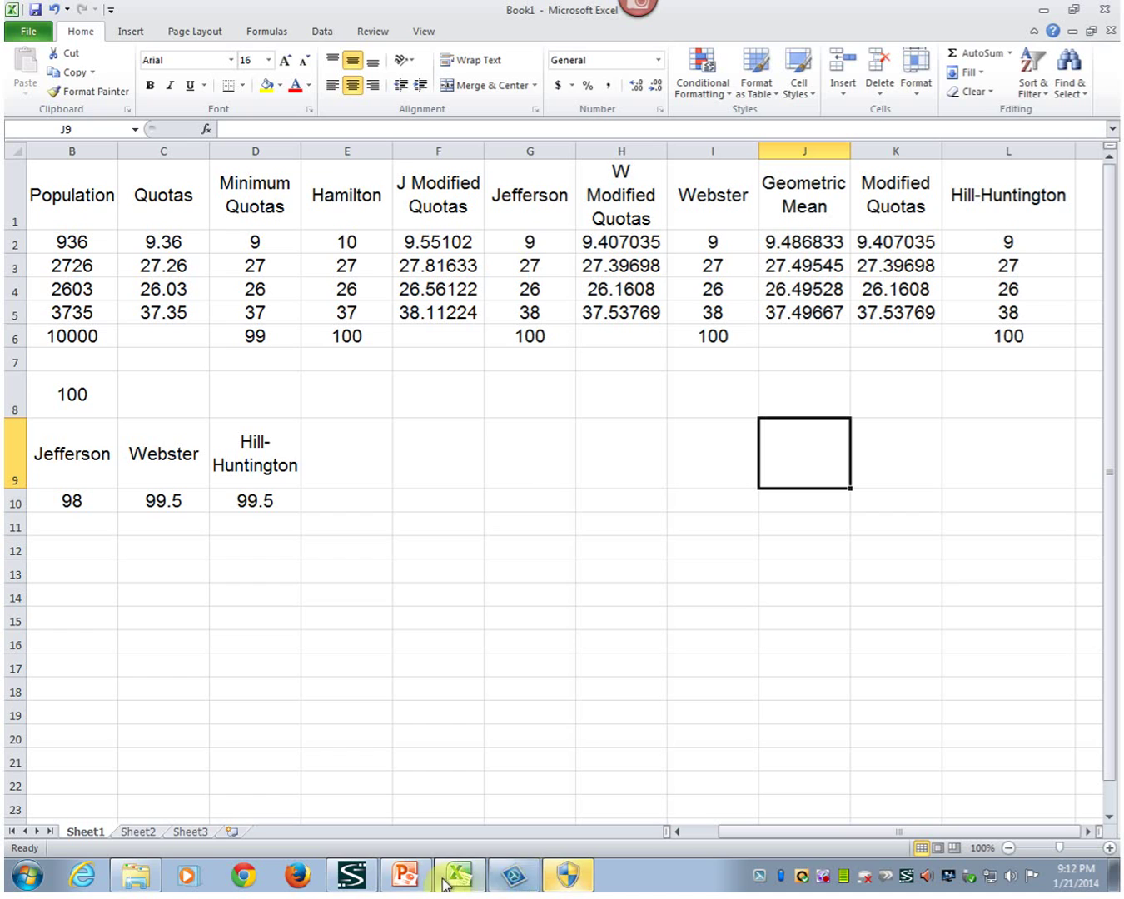
click(823, 881)
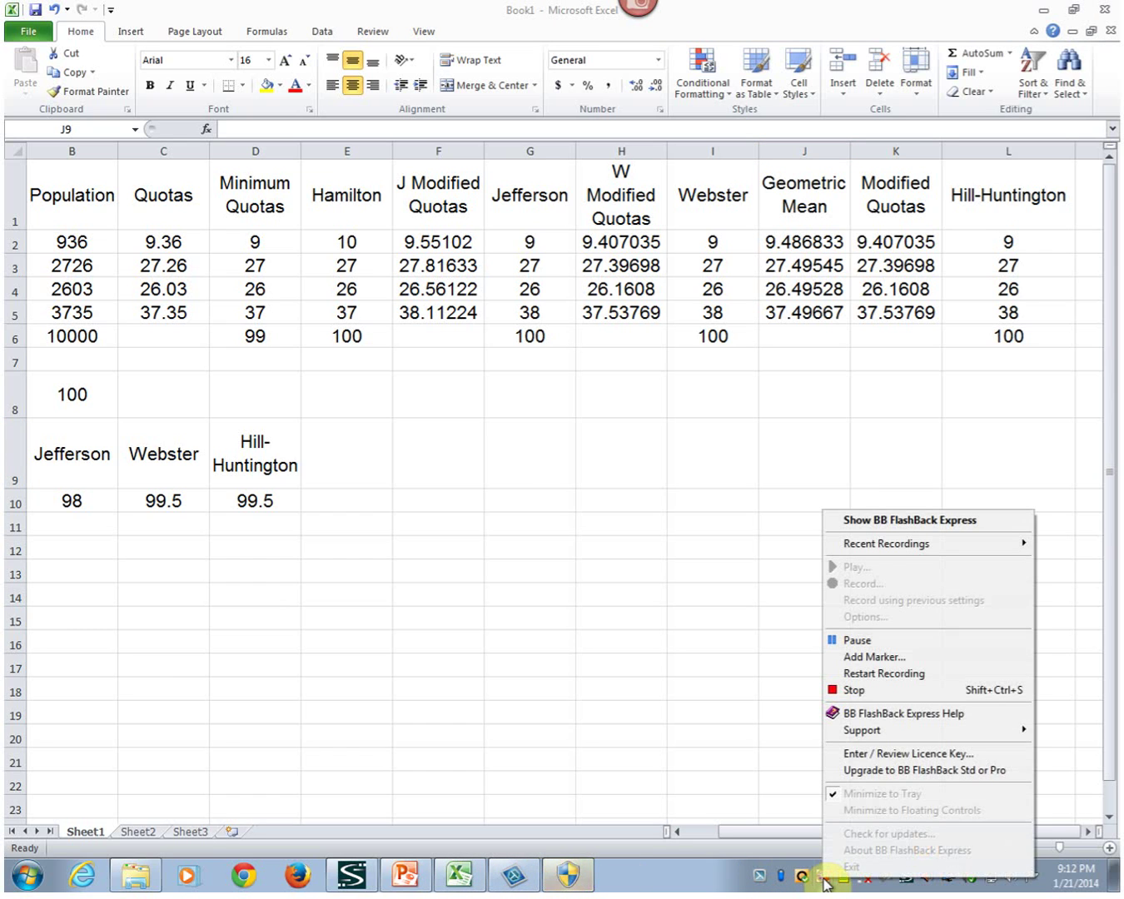